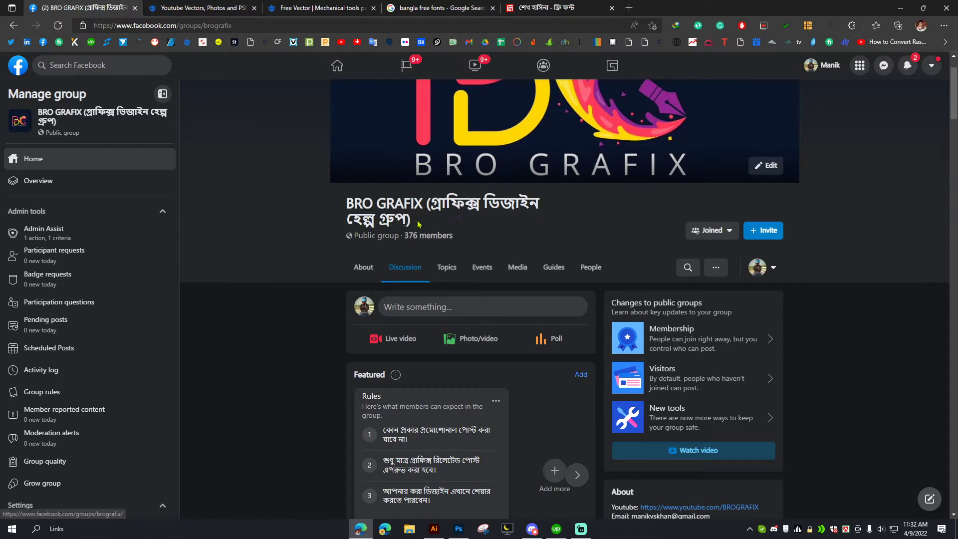
- Look through the BRO GRAFIX group's feed for the post with the sample YouTube thumbnail
{"action": "scroll", "coordinate": [301, 332], "scroll_direction": "down", "scroll_amount": 7}
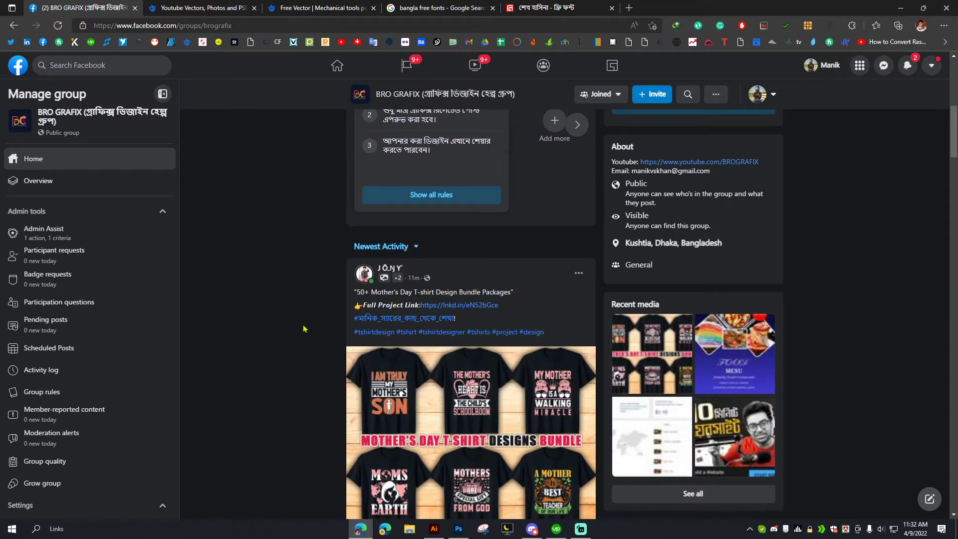
{"action": "scroll", "coordinate": [303, 329], "scroll_direction": "down", "scroll_amount": 20}
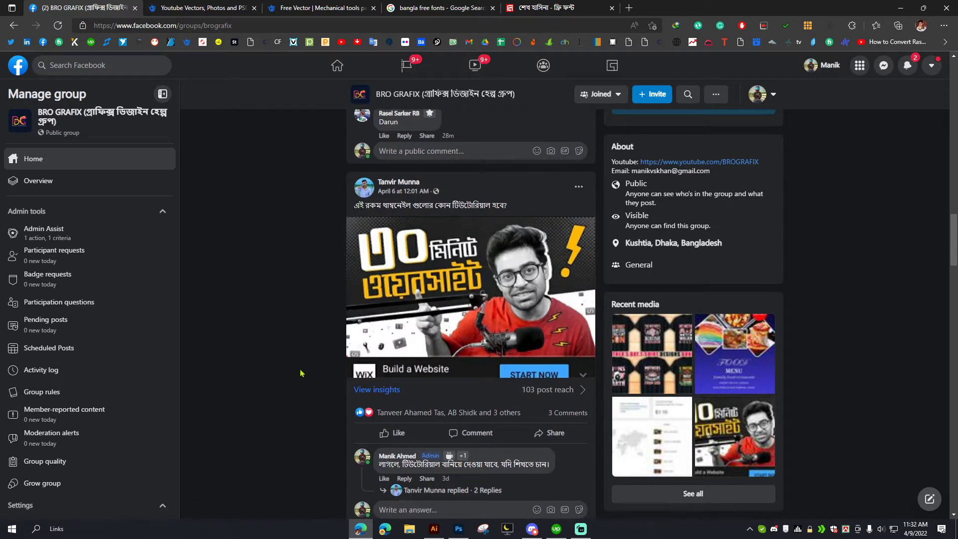
{"action": "scroll", "coordinate": [300, 375], "scroll_direction": "up", "scroll_amount": 3}
{"action": "scroll", "coordinate": [300, 374], "scroll_direction": "down", "scroll_amount": 1}
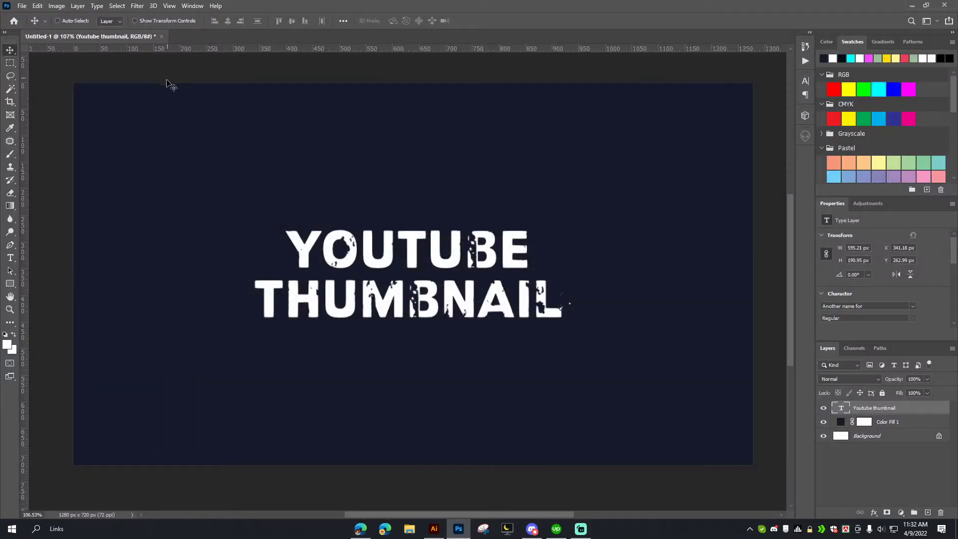
- Switch to Photoshop, close the current document without saving, and create a new 1280 x 720 px RGB document at 72 pixels/inch
{"action": "left_click", "coordinate": [162, 36]}
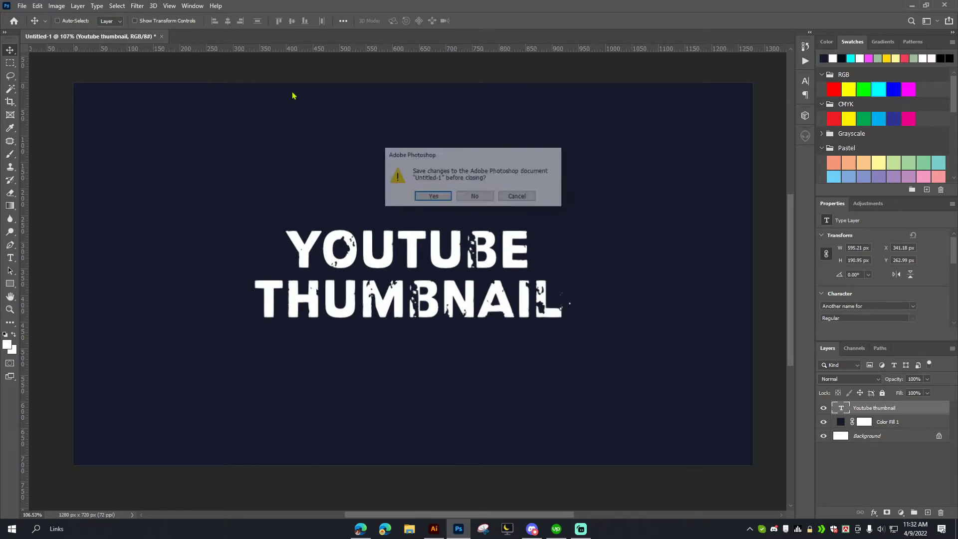
{"action": "left_click", "coordinate": [476, 198]}
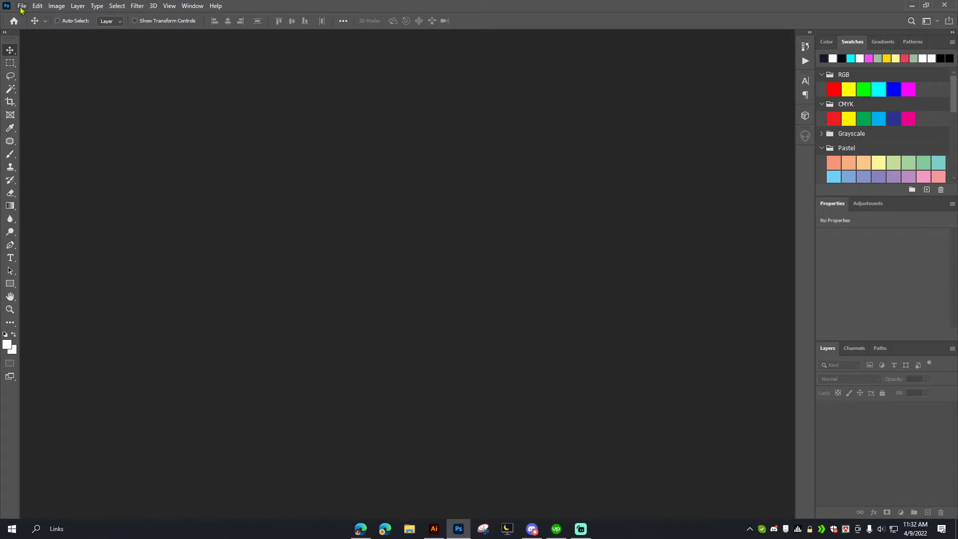
{"action": "left_click", "coordinate": [22, 5]}
{"action": "left_click", "coordinate": [30, 23]}
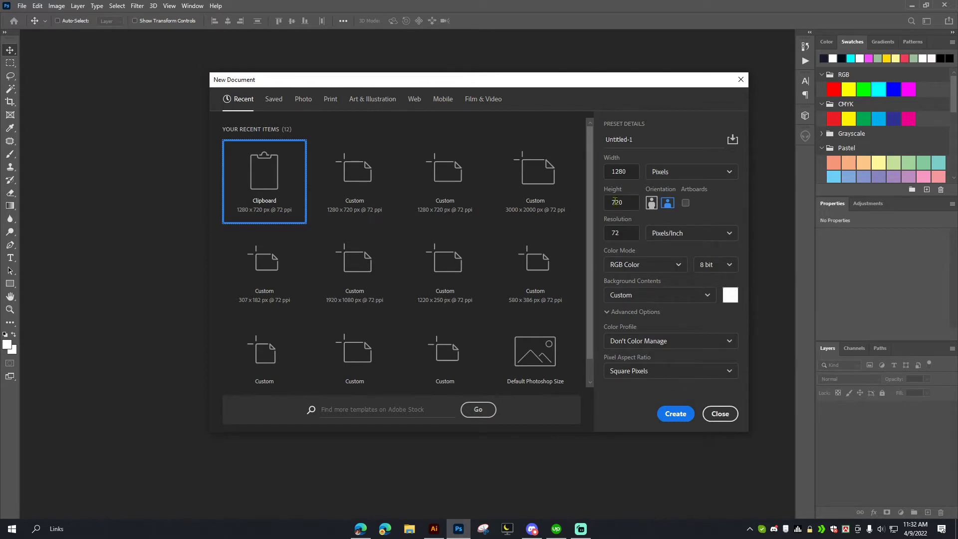
{"action": "left_click", "coordinate": [666, 412]}
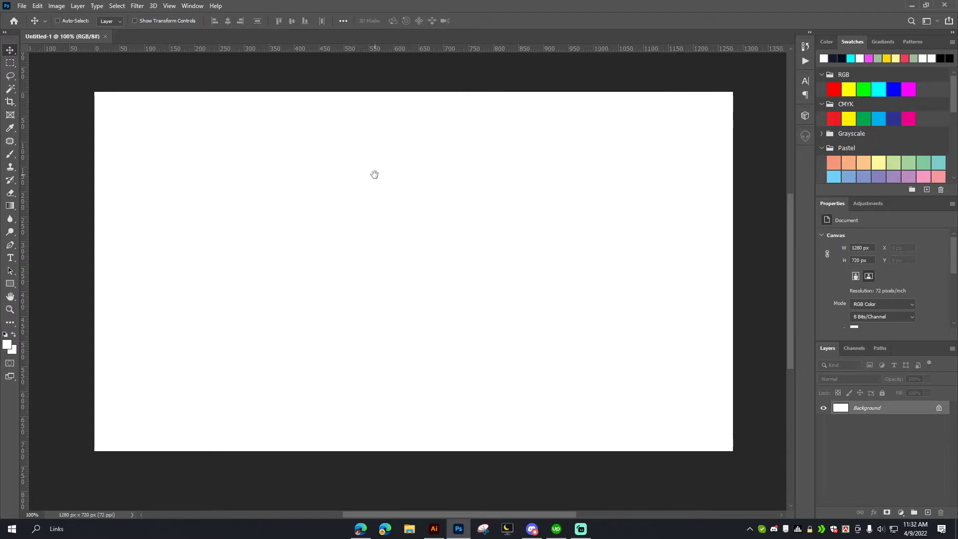
- Open the sample thumbnail maxresdefault (2).jpg from the Downloads folder
{"action": "left_click", "coordinate": [22, 6]}
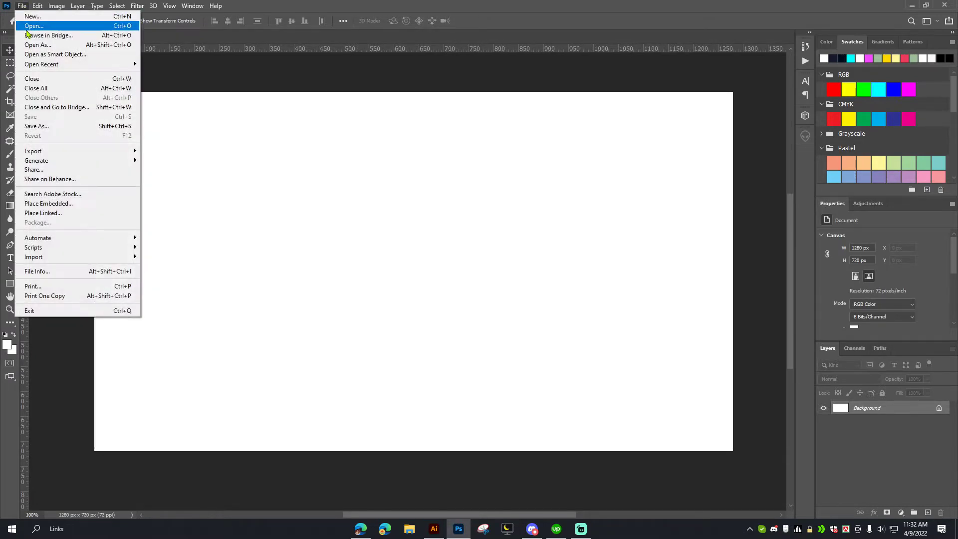
{"action": "left_click", "coordinate": [29, 27]}
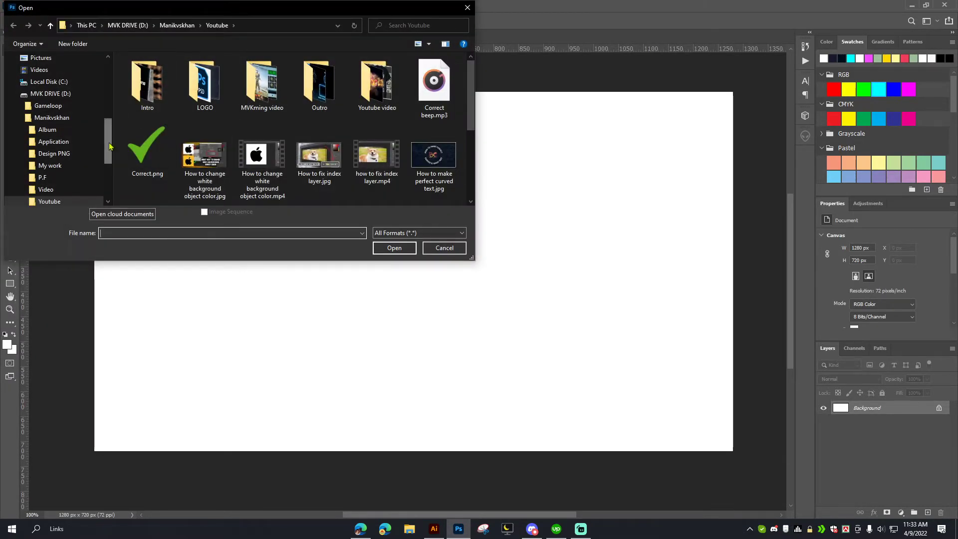
{"action": "left_click_drag", "start_coordinate": [109, 146], "coordinate": [108, 87]}
{"action": "left_click", "coordinate": [53, 95]}
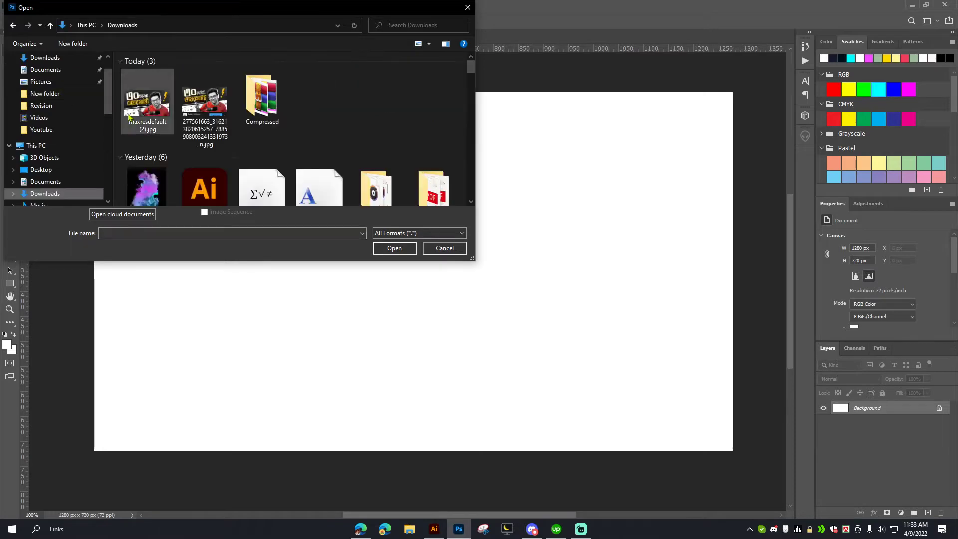
{"action": "double_click", "coordinate": [143, 114]}
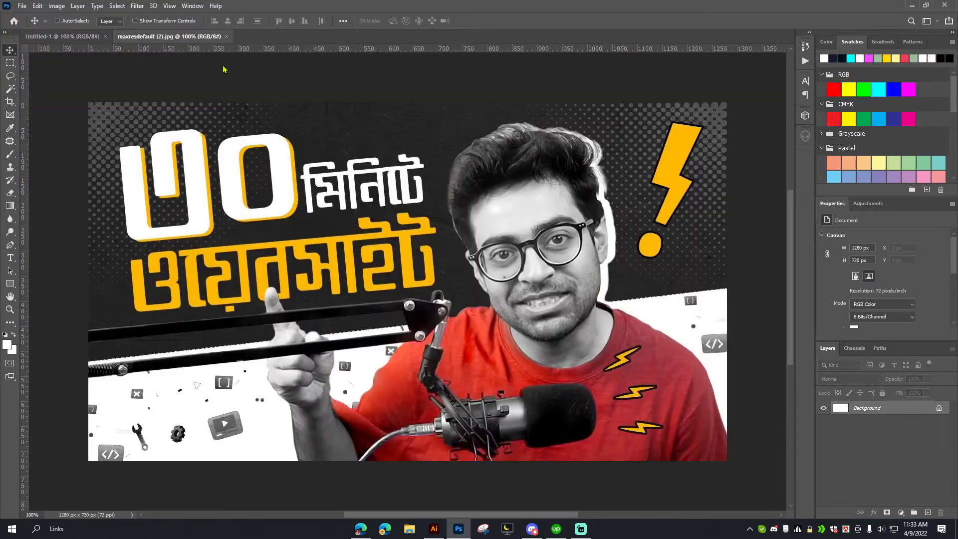
{"action": "scroll", "coordinate": [387, 219], "scroll_direction": "down", "scroll_amount": 4}
{"action": "scroll", "coordinate": [387, 219], "scroll_direction": "up", "scroll_amount": 3}
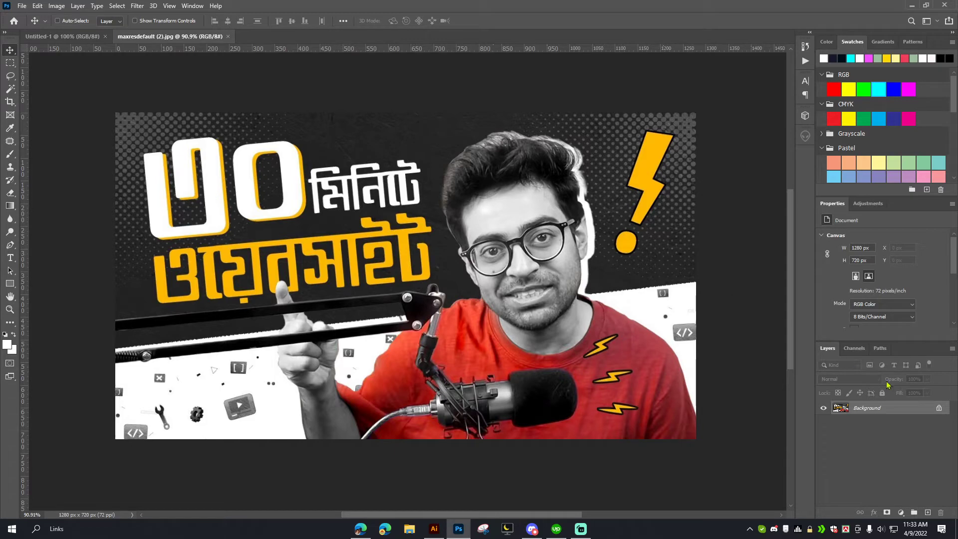
- Unlock the thumbnail's background layer, duplicate it, and hide the original layer
{"action": "left_click", "coordinate": [941, 412]}
{"action": "key", "text": "ctrl+j"}
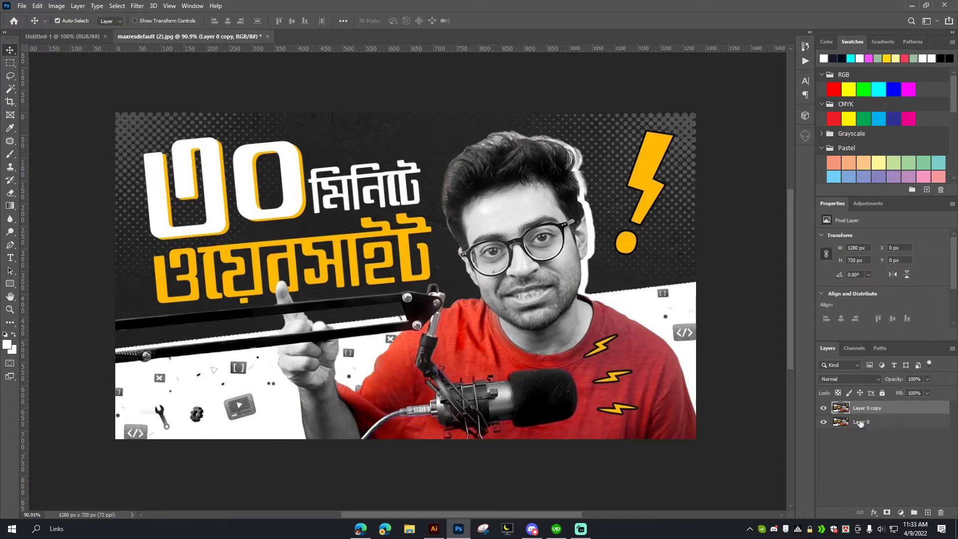
{"action": "left_click", "coordinate": [857, 422]}
{"action": "left_click", "coordinate": [823, 421]}
{"action": "scroll", "coordinate": [703, 406], "scroll_direction": "up", "scroll_amount": 10}
{"action": "key", "text": "p"}
{"action": "left_click", "coordinate": [678, 429]}
{"action": "left_click_drag", "start_coordinate": [645, 323], "coordinate": [638, 293]}
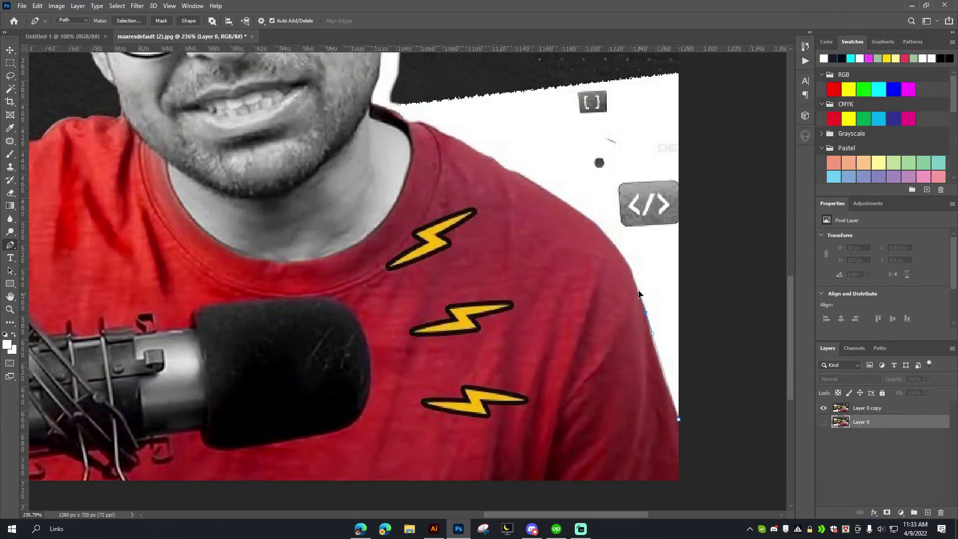
{"action": "key", "text": "ctrl+z"}
{"action": "key", "text": "ctrl+z"}
- Quick-select the man's head, red shirt and microphone in the thumbnail
{"action": "scroll", "coordinate": [595, 347], "scroll_direction": "up", "scroll_amount": 1}
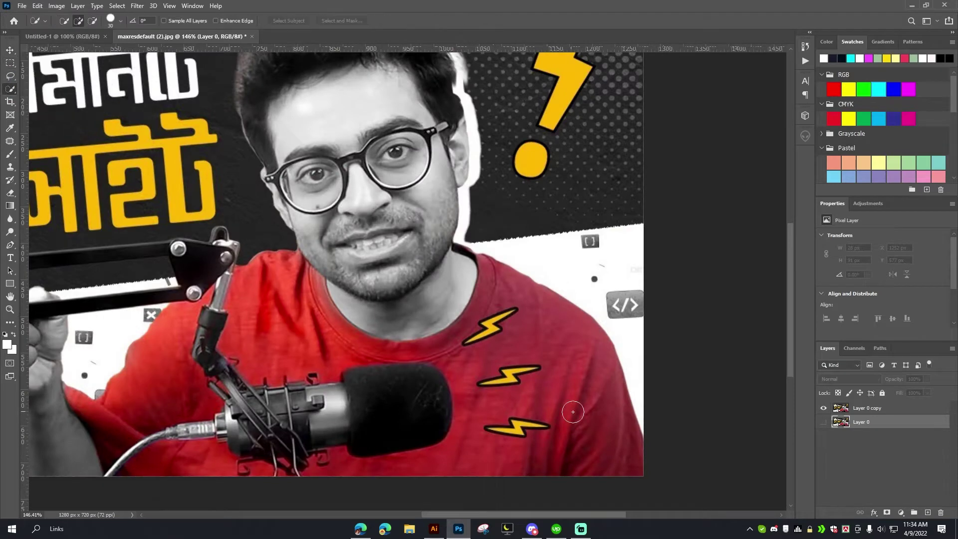
{"action": "left_click_drag", "start_coordinate": [358, 161], "coordinate": [372, 322]}
{"action": "mouse_move", "coordinate": [449, 294]}
{"action": "left_mouse_down"}
{"action": "mouse_move", "coordinate": [412, 197]}
{"action": "mouse_move", "coordinate": [310, 195]}
{"action": "left_mouse_up"}
{"action": "mouse_move", "coordinate": [309, 279]}
{"action": "left_mouse_down"}
{"action": "mouse_move", "coordinate": [387, 134]}
{"action": "mouse_move", "coordinate": [518, 111]}
{"action": "left_mouse_up"}
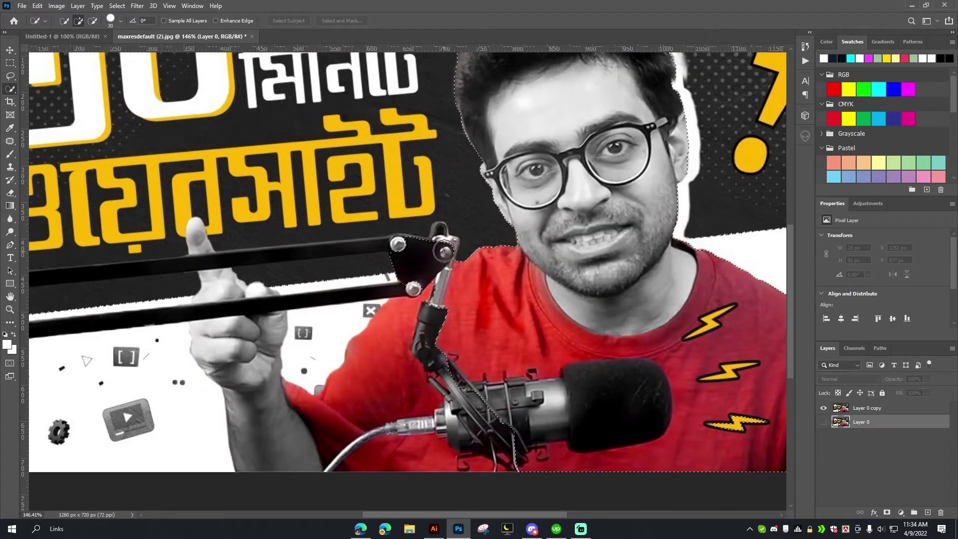
- Extend the selection over the pointing hand and the microphone's boom arm, reducing the selection brush size to 10
{"action": "mouse_move", "coordinate": [443, 248]}
{"action": "left_mouse_down"}
{"action": "mouse_move", "coordinate": [433, 339]}
{"action": "mouse_move", "coordinate": [483, 219]}
{"action": "left_mouse_up"}
{"action": "left_click_drag", "start_coordinate": [353, 332], "coordinate": [303, 203]}
{"action": "mouse_move", "coordinate": [303, 204]}
{"action": "left_mouse_down"}
{"action": "mouse_move", "coordinate": [316, 278]}
{"action": "mouse_move", "coordinate": [296, 217]}
{"action": "left_mouse_up"}
{"action": "mouse_move", "coordinate": [297, 217]}
{"action": "left_mouse_down"}
{"action": "mouse_move", "coordinate": [421, 203]}
{"action": "mouse_move", "coordinate": [419, 157]}
{"action": "left_mouse_up"}
{"action": "left_click_drag", "start_coordinate": [420, 158], "coordinate": [337, 243]}
{"action": "left_click", "coordinate": [320, 270], "text": "alt"}
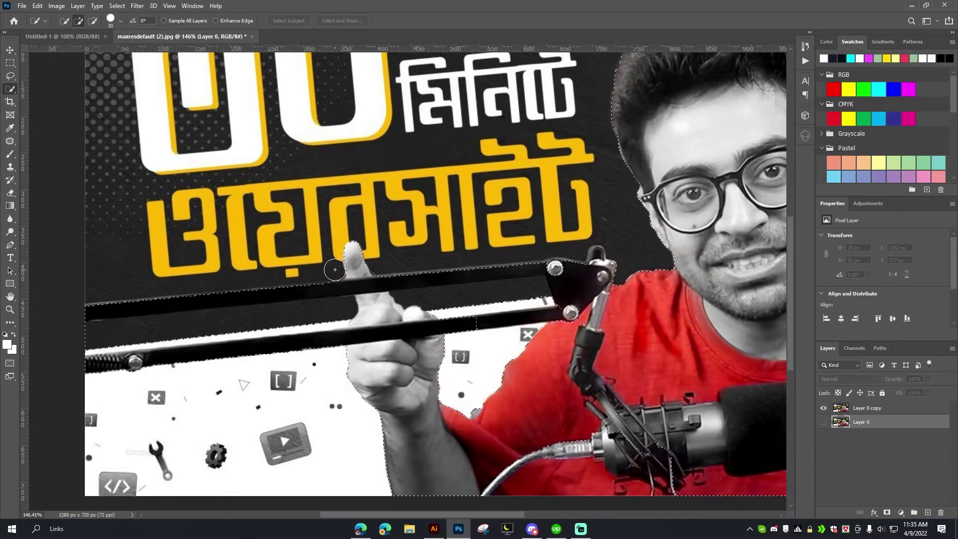
{"action": "left_click_drag", "start_coordinate": [570, 273], "coordinate": [485, 294]}
{"action": "key", "text": "bracketleft"}
{"action": "key", "text": "bracketleft"}
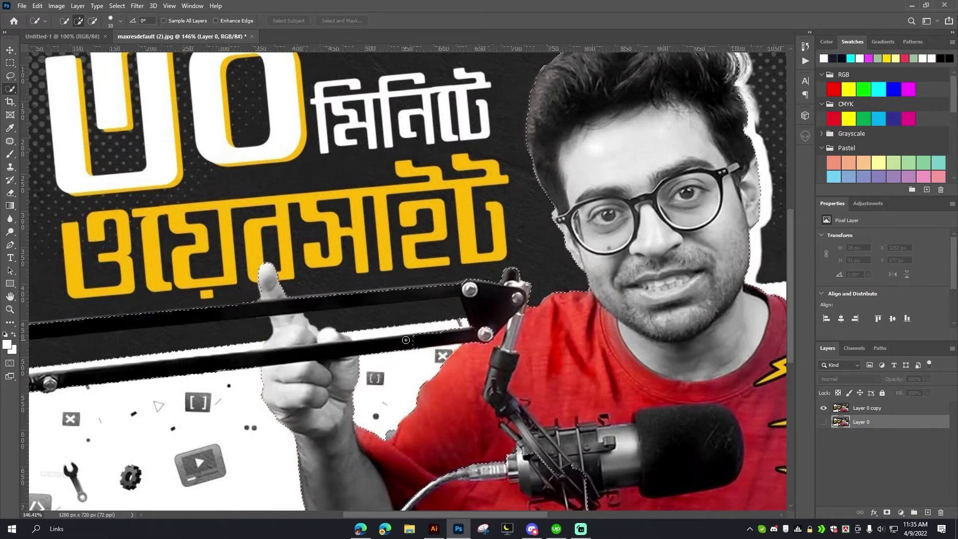
- Add a layer mask to Layer 0 copy from the selection
{"action": "scroll", "coordinate": [303, 355], "scroll_direction": "down", "scroll_amount": 4}
{"action": "left_click", "coordinate": [866, 408]}
{"action": "left_click", "coordinate": [886, 512]}
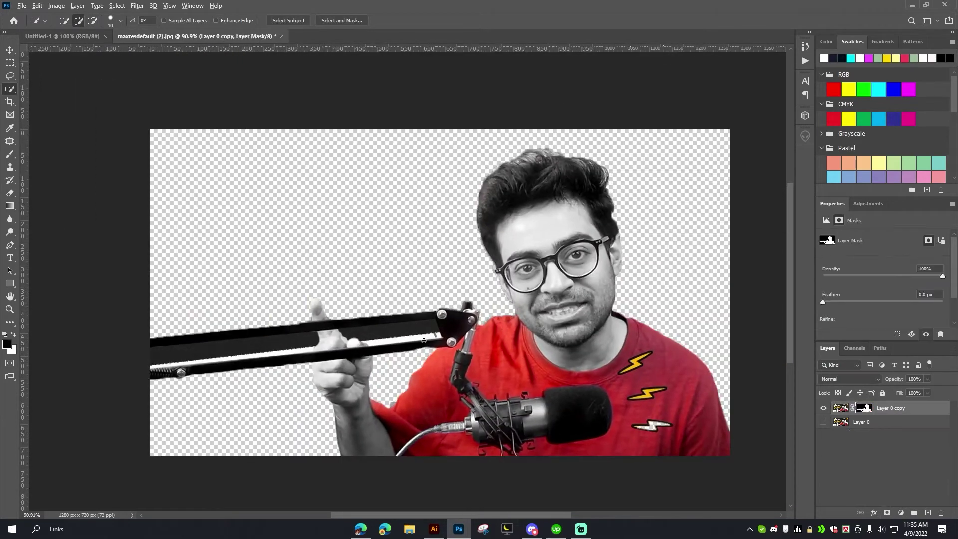
- Outline the gap between the boom arm's bars from the hand to the joint with the Pen tool and mask it out
{"action": "scroll", "coordinate": [233, 347], "scroll_direction": "up", "scroll_amount": 2}
{"action": "key", "text": "p"}
{"action": "left_click", "coordinate": [448, 311]}
{"action": "left_click", "coordinate": [319, 322]}
{"action": "scroll", "coordinate": [342, 338], "scroll_direction": "up", "scroll_amount": 6}
{"action": "left_click", "coordinate": [339, 330]}
{"action": "left_click", "coordinate": [453, 329]}
{"action": "left_click", "coordinate": [448, 311]}
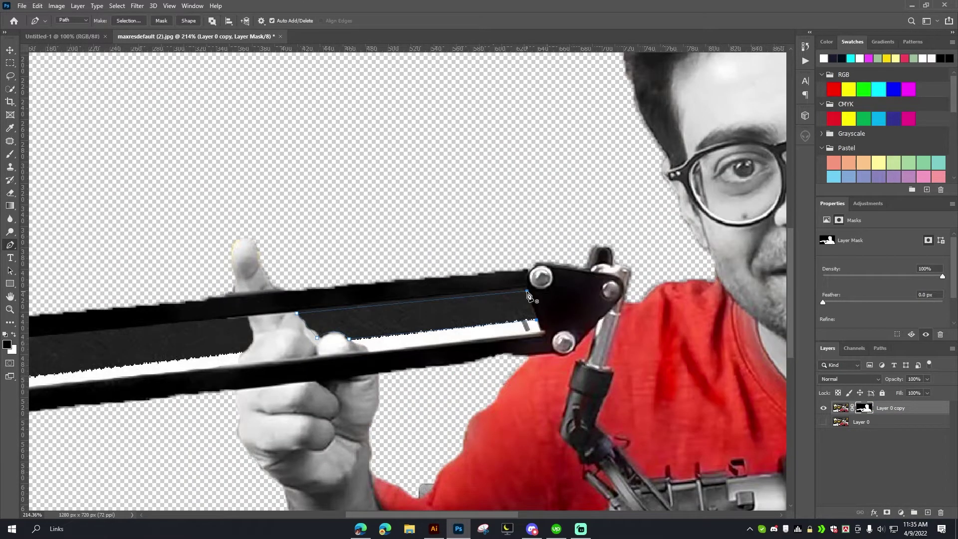
{"action": "key", "text": "ctrl+Return"}
{"action": "key", "text": "alt+BackSpace"}
{"action": "key", "text": "ctrl+Return"}
{"action": "key", "text": "alt+BackSpace"}
- Outline the remaining gap between the boom arm's bars, from the image's left edge to the hand, and mask it out
{"action": "left_click_drag", "start_coordinate": [155, 275], "coordinate": [378, 235]}
{"action": "left_click", "coordinate": [520, 270]}
{"action": "left_click", "coordinate": [125, 307]}
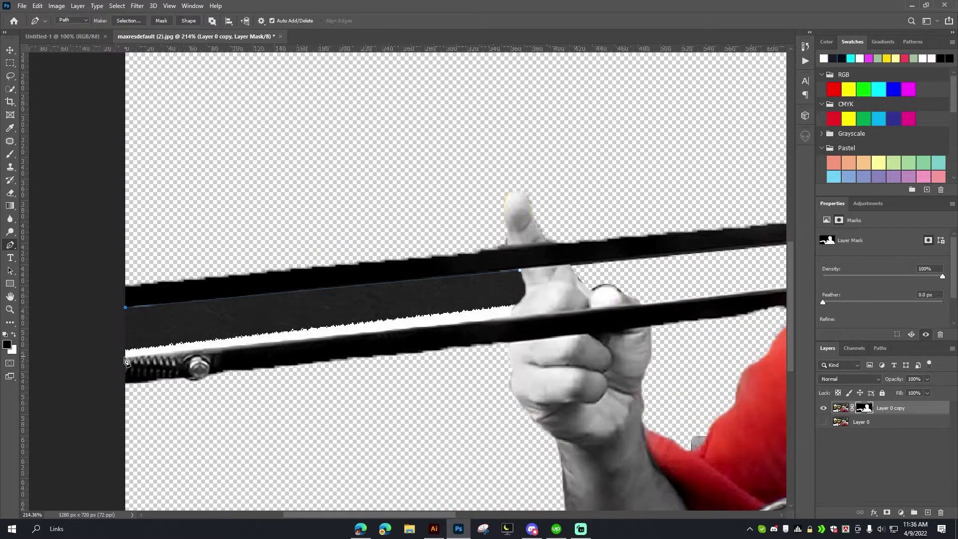
{"action": "left_click", "coordinate": [124, 360]}
{"action": "left_click", "coordinate": [511, 315]}
{"action": "left_click_drag", "start_coordinate": [522, 296], "coordinate": [531, 285]}
{"action": "left_click", "coordinate": [520, 270]}
{"action": "key", "text": "ctrl+Return"}
{"action": "key", "text": "alt+BackSpace"}
{"action": "scroll", "coordinate": [436, 215], "scroll_direction": "down", "scroll_amount": 12}
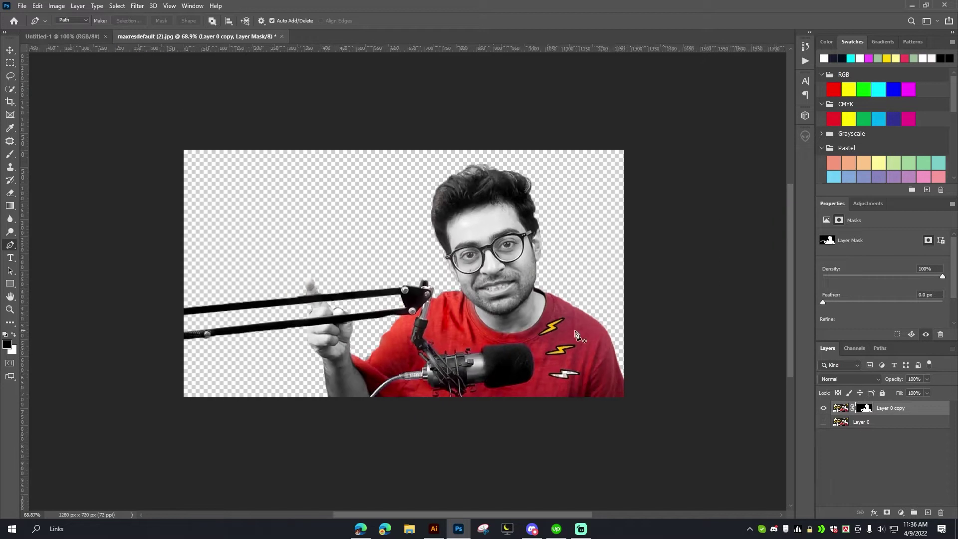
- Apply the layer mask on Layer 0 copy permanently
{"action": "scroll", "coordinate": [571, 324], "scroll_direction": "up", "scroll_amount": 2}
{"action": "key", "text": "v"}
{"action": "right_click", "coordinate": [865, 410]}
{"action": "left_click", "coordinate": [883, 438]}
{"action": "scroll", "coordinate": [409, 288], "scroll_direction": "down", "scroll_amount": 1, "text": "alt"}
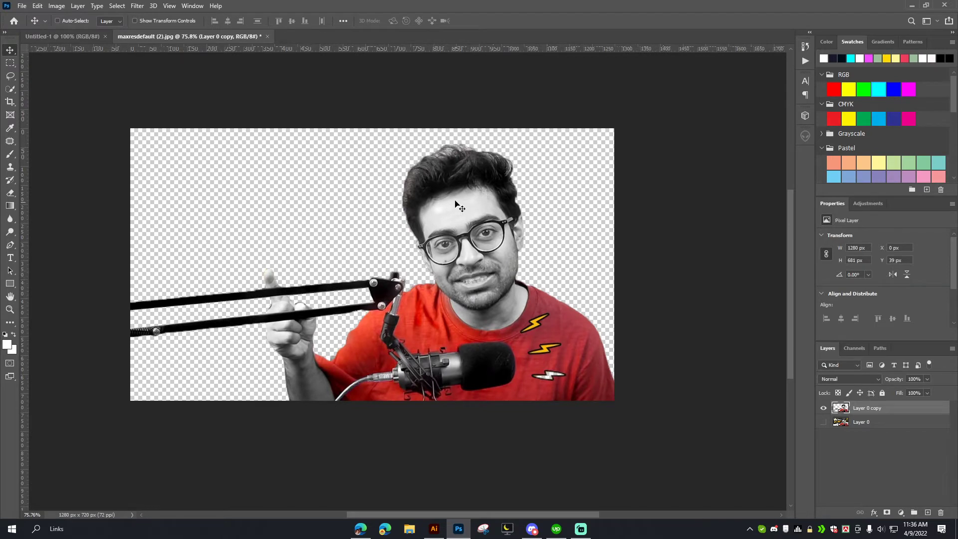
{"action": "scroll", "coordinate": [429, 247], "scroll_direction": "down", "scroll_amount": 1, "text": "alt"}
{"action": "scroll", "coordinate": [405, 269], "scroll_direction": "up", "scroll_amount": 1, "text": "alt"}
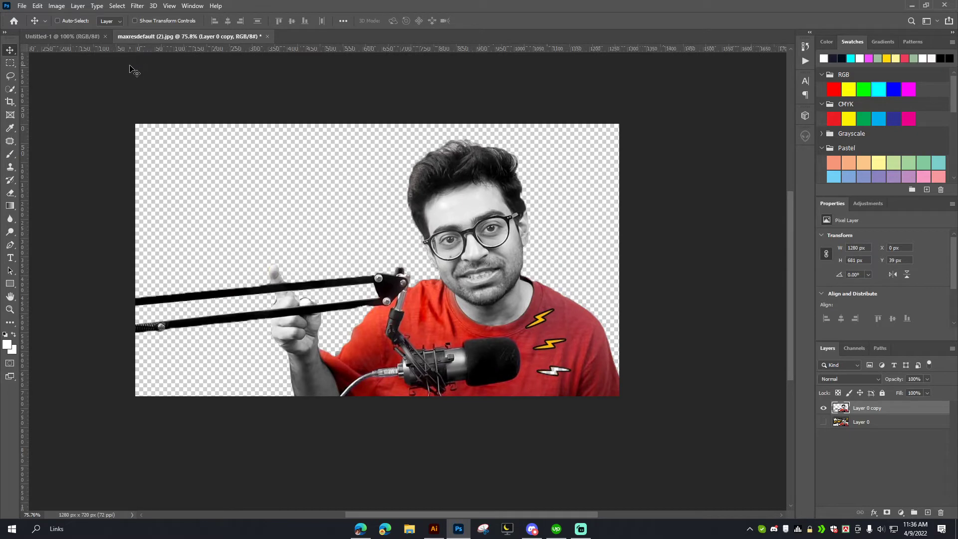
- Open maxresdefault (2).jpg from Downloads in the Photos viewer and move its window off this screen for reference
{"action": "left_click", "coordinate": [409, 529]}
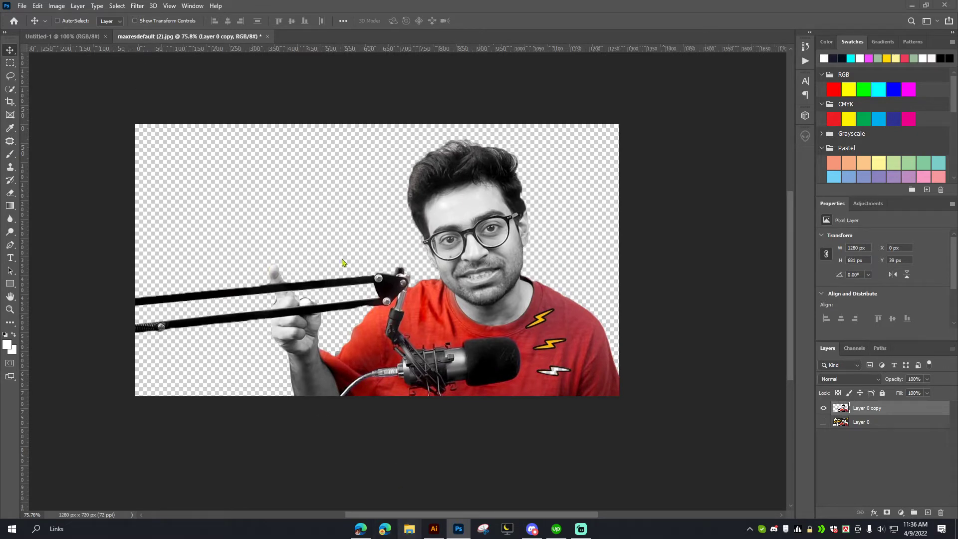
{"action": "left_click", "coordinate": [37, 116]}
{"action": "left_click", "coordinate": [41, 128]}
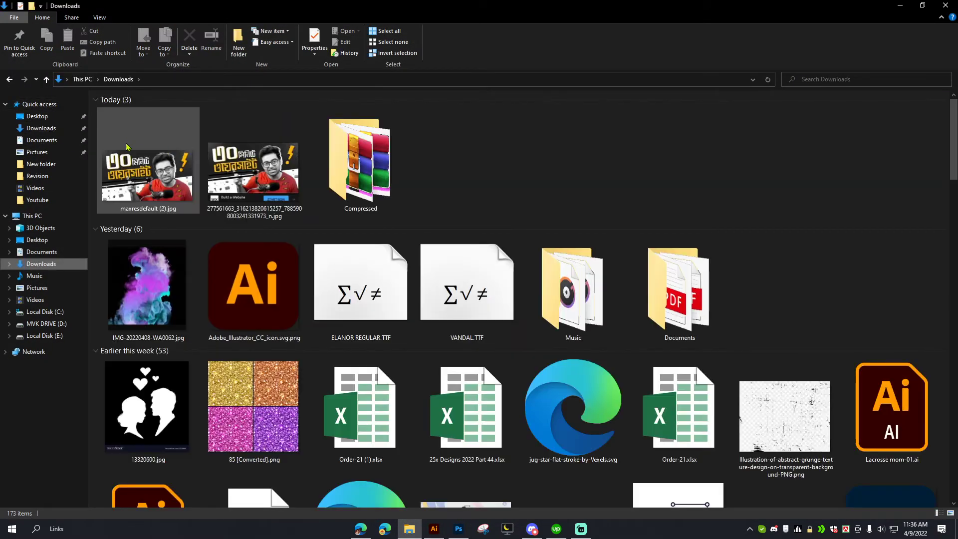
{"action": "left_click", "coordinate": [159, 166]}
{"action": "double_click", "coordinate": [159, 166]}
{"action": "left_click", "coordinate": [899, 5]}
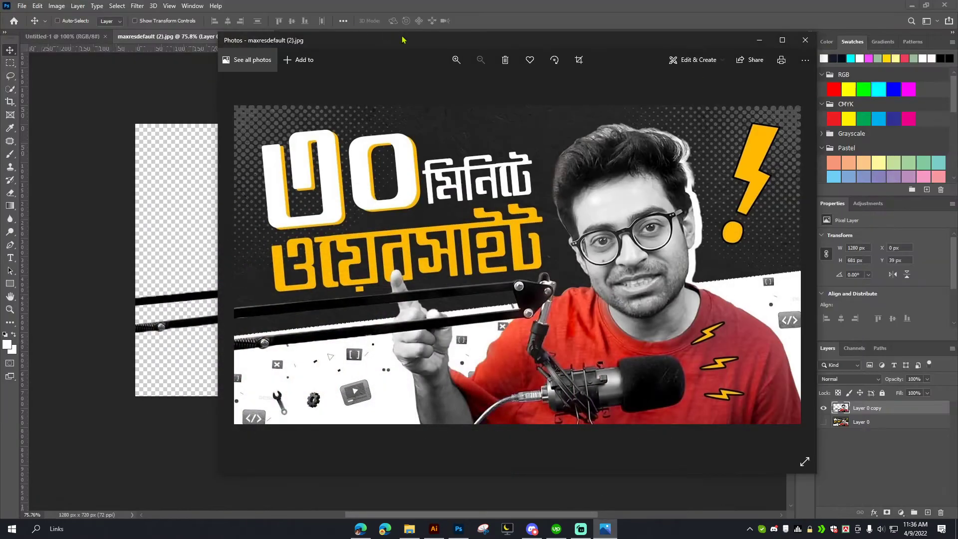
{"action": "left_click_drag", "start_coordinate": [426, 48], "coordinate": [0, 95]}
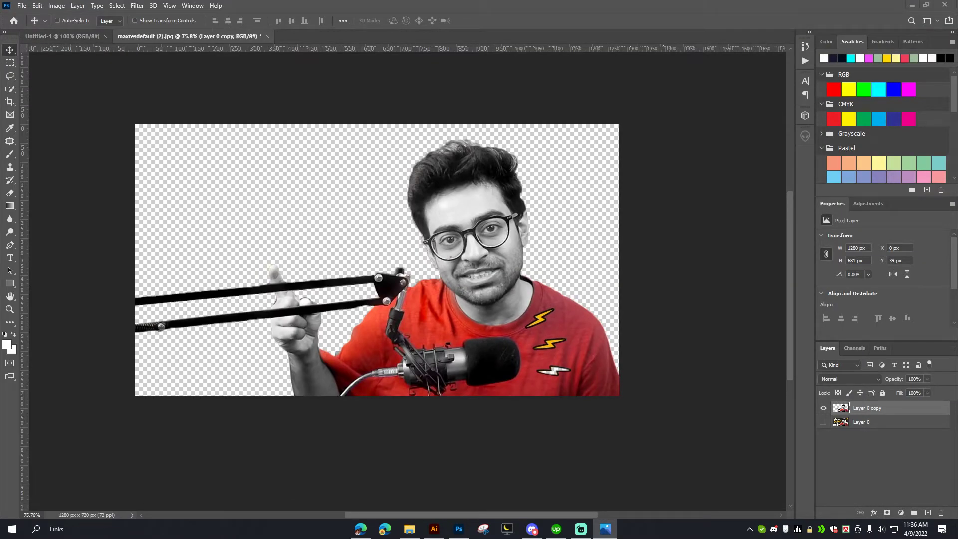
- In Untitled-1, outline the area below a line rising from about 525 px down the left edge to 390 px down the right and select it
{"action": "left_click", "coordinate": [52, 35]}
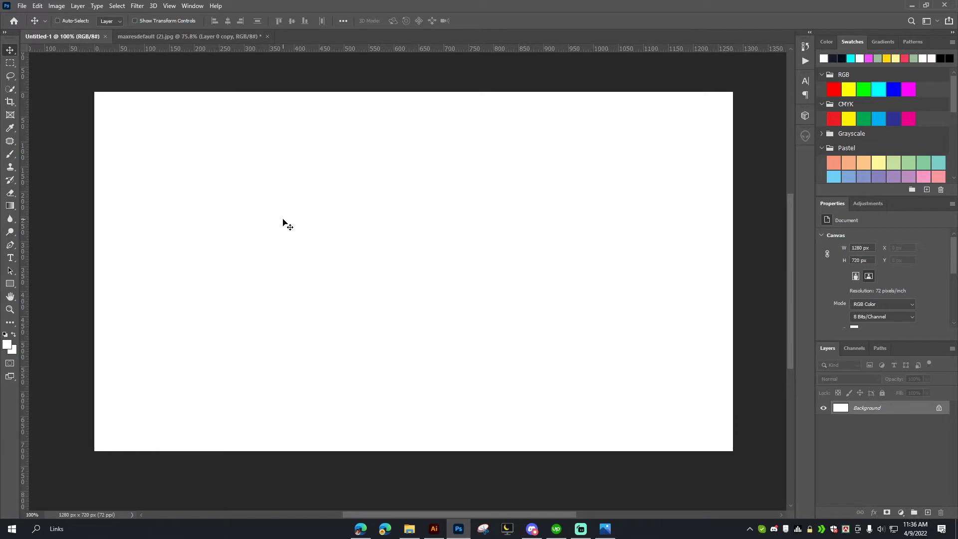
{"action": "scroll", "coordinate": [253, 227], "scroll_direction": "down", "scroll_amount": 1}
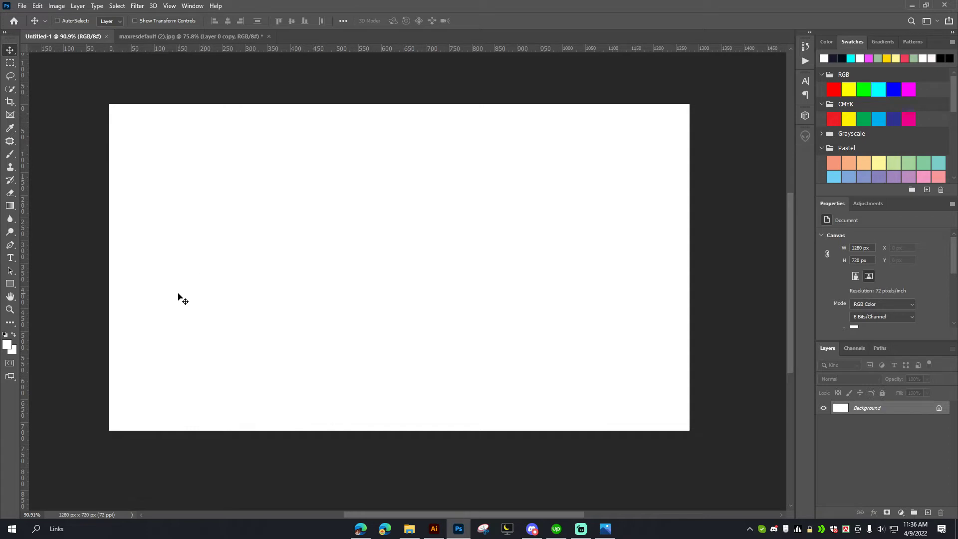
{"action": "key", "text": "p"}
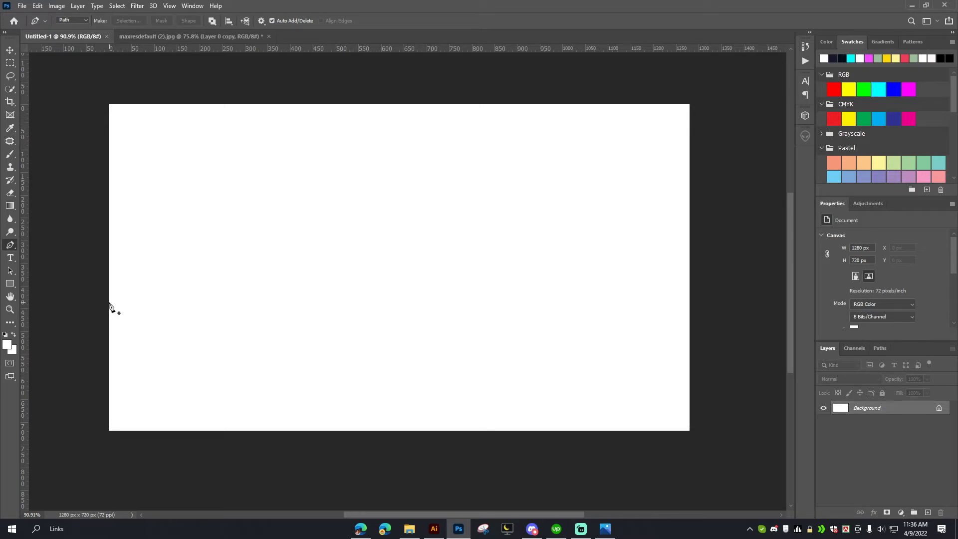
{"action": "left_click", "coordinate": [109, 306]}
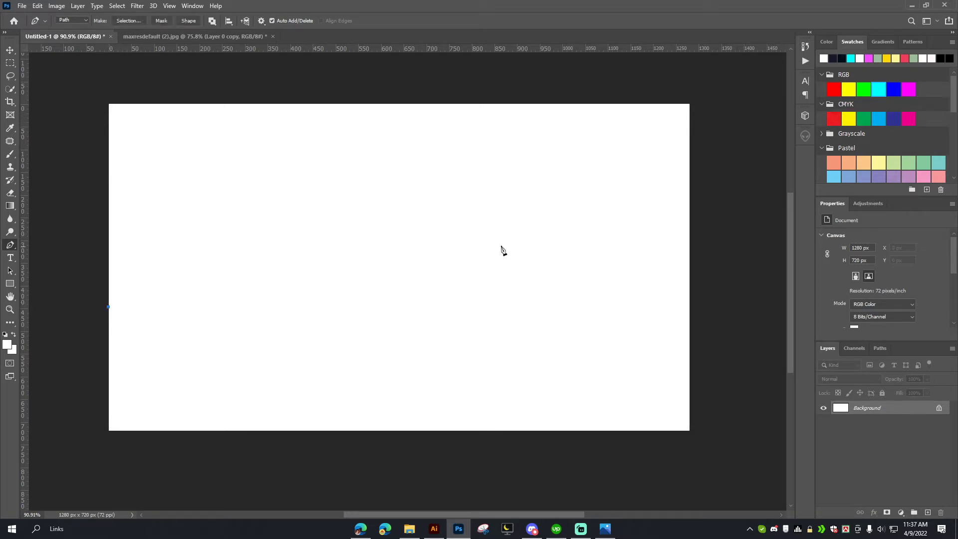
{"action": "key", "text": "ctrl+z"}
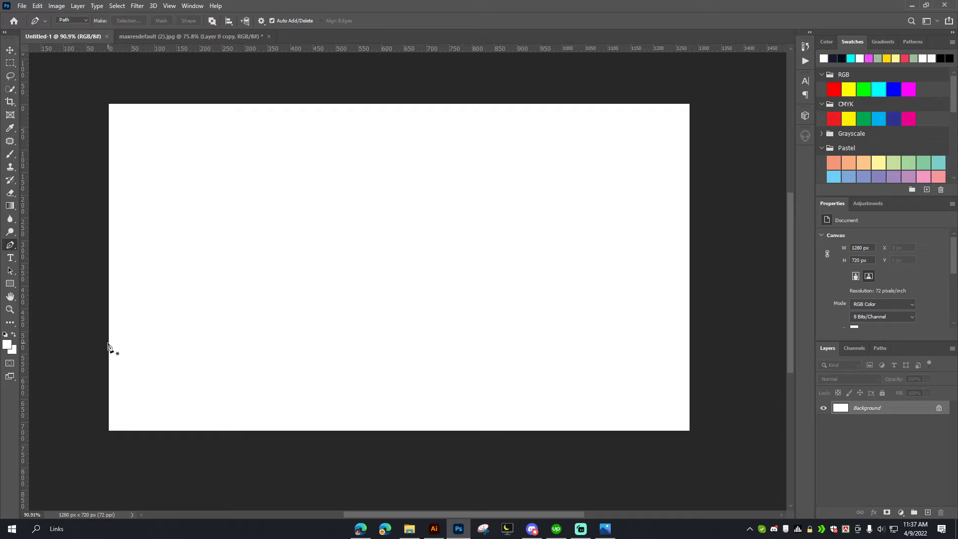
{"action": "left_click", "coordinate": [109, 342]}
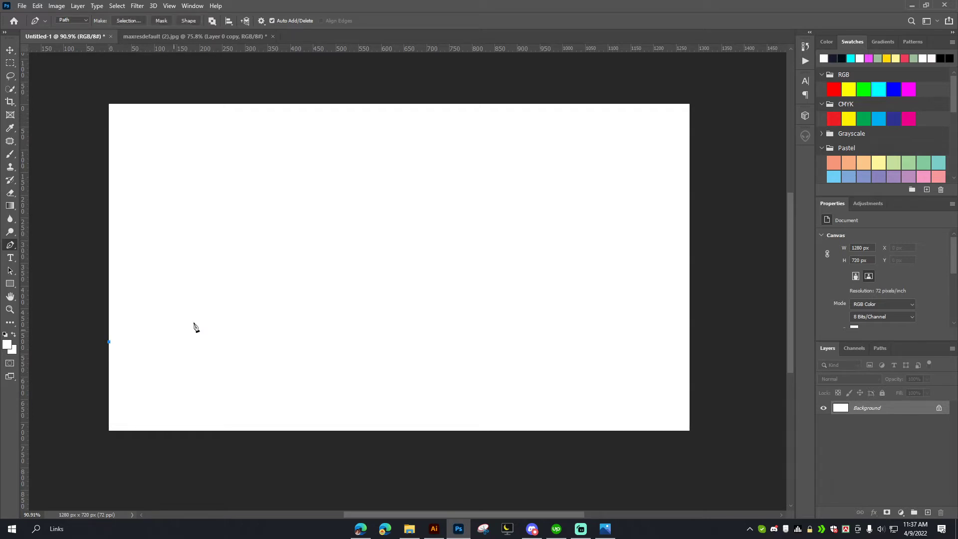
{"action": "left_click", "coordinate": [689, 281]}
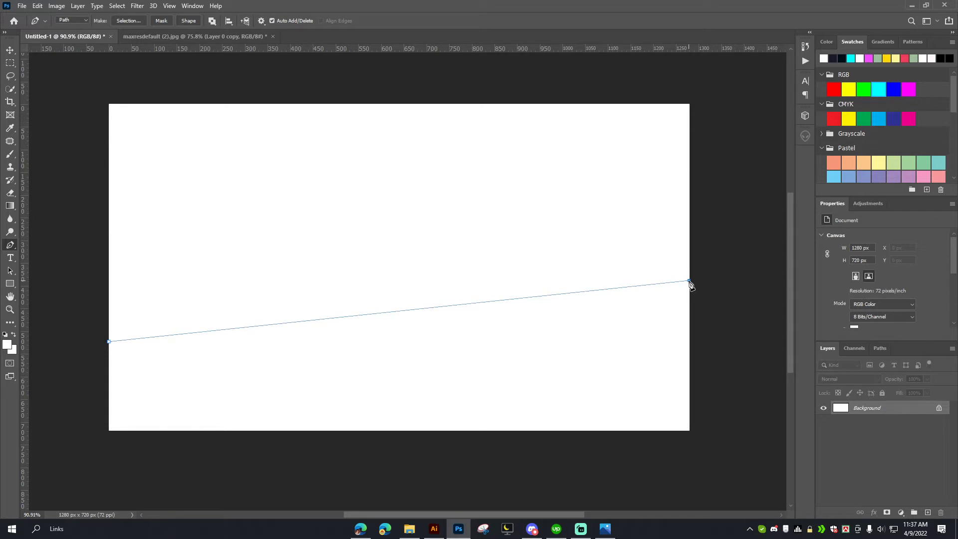
{"action": "left_click", "coordinate": [700, 433]}
{"action": "left_click_drag", "start_coordinate": [679, 455], "coordinate": [605, 453]}
{"action": "left_click", "coordinate": [134, 454]}
{"action": "left_click_drag", "start_coordinate": [91, 439], "coordinate": [90, 434]}
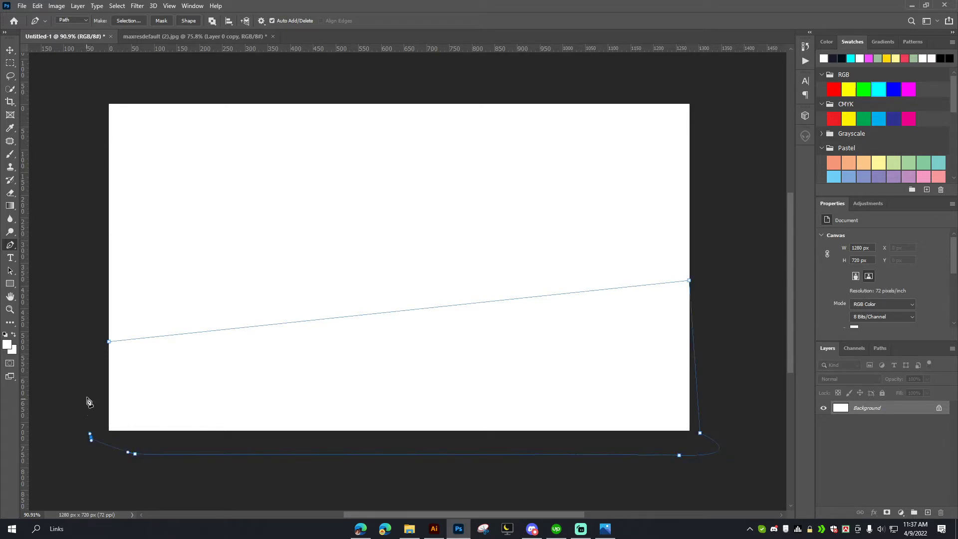
{"action": "left_click", "coordinate": [86, 399]}
{"action": "left_click", "coordinate": [109, 342]}
{"action": "key", "text": "ctrl+Return"}
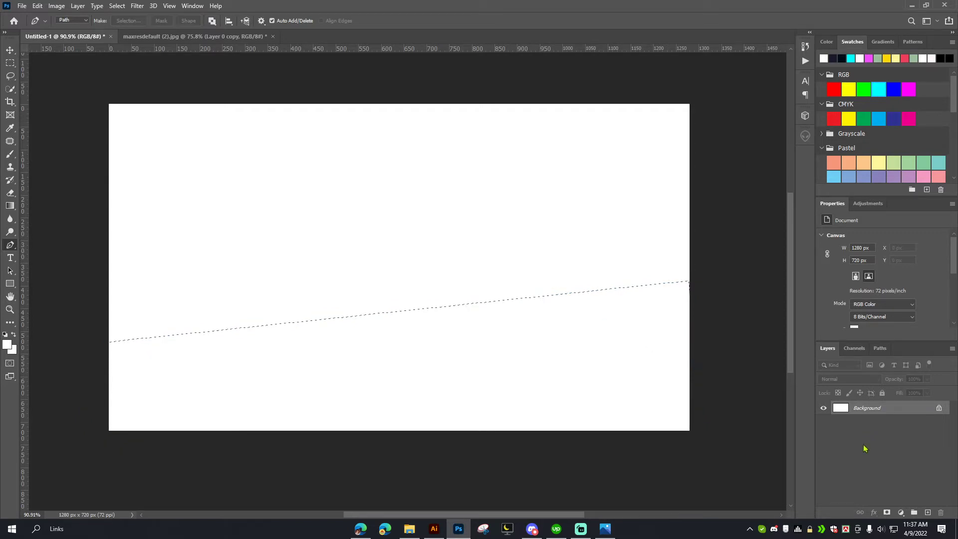
- Add a white Solid Color fill layer limited to the selected lower area
{"action": "left_click", "coordinate": [901, 512]}
{"action": "left_click", "coordinate": [900, 340]}
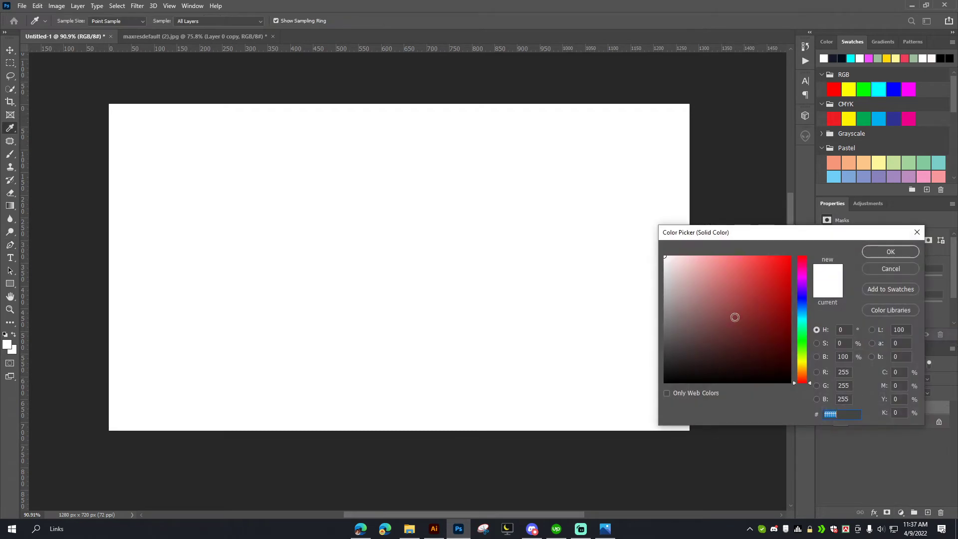
{"action": "left_click", "coordinate": [904, 252]}
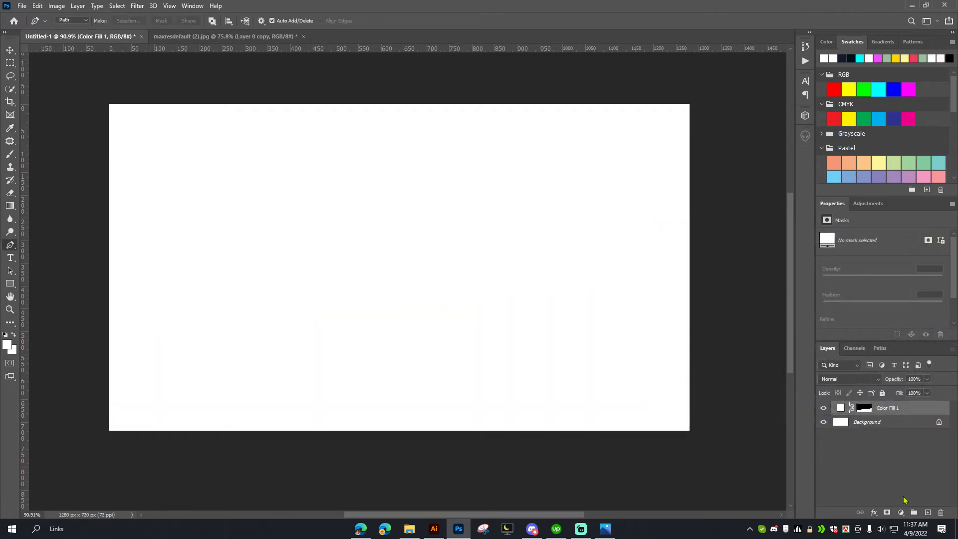
- Add a black Solid Color fill layer and place it directly beneath the masked white fill layer
{"action": "left_click", "coordinate": [901, 512]}
{"action": "left_click", "coordinate": [900, 338]}
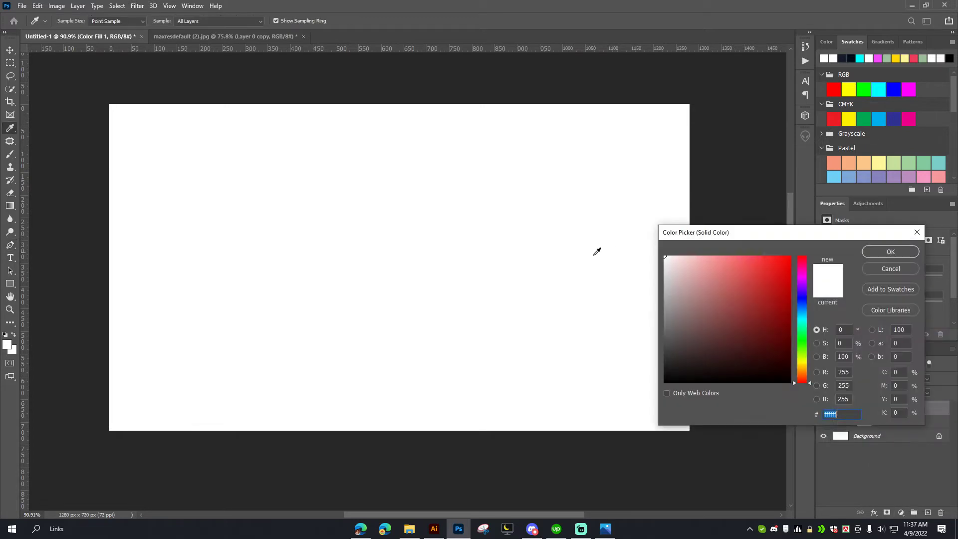
{"action": "left_click", "coordinate": [689, 381]}
{"action": "left_click", "coordinate": [890, 252]}
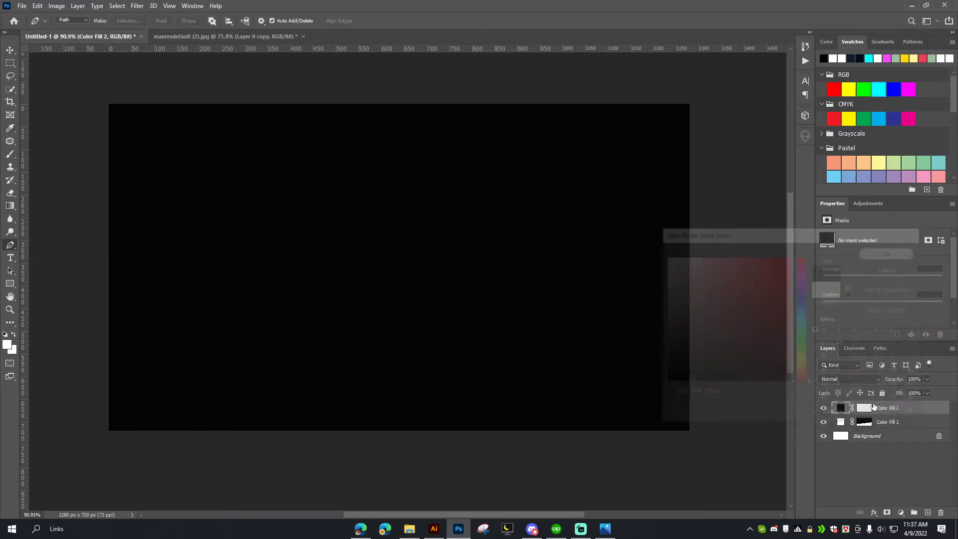
{"action": "left_click_drag", "start_coordinate": [890, 407], "coordinate": [892, 430]}
{"action": "scroll", "coordinate": [422, 282], "scroll_direction": "down", "scroll_amount": 4}
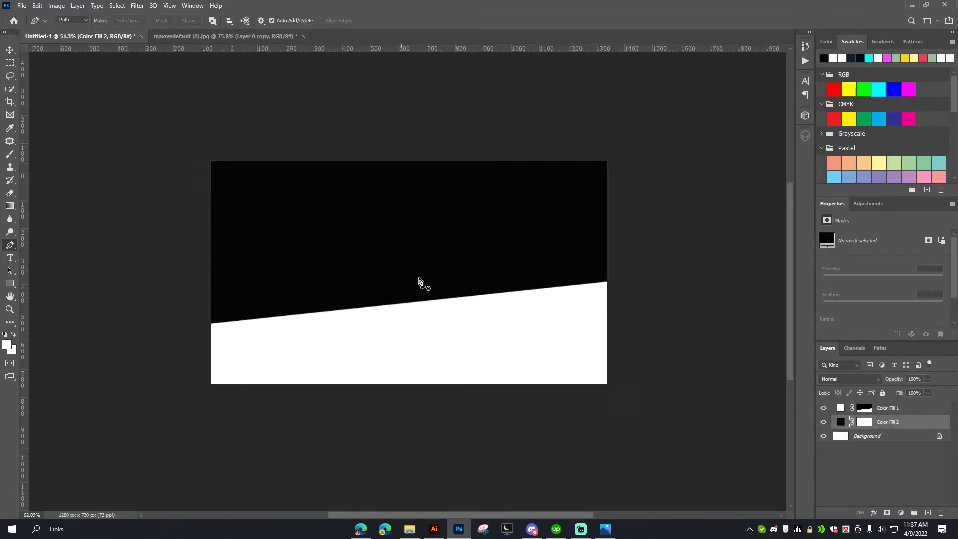
{"action": "scroll", "coordinate": [417, 282], "scroll_direction": "up", "scroll_amount": 2}
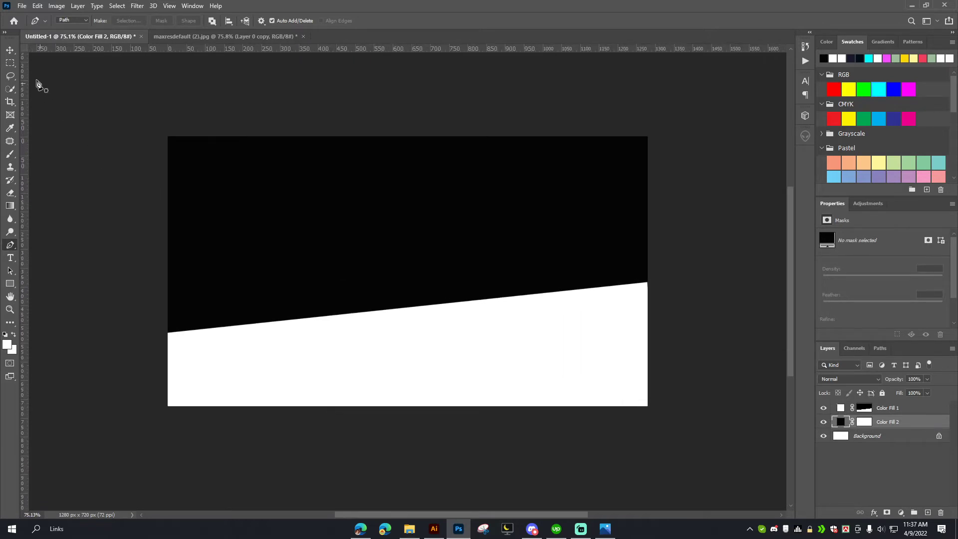
- Make Layer 0 visible in the maxresdefault (2).jpg document to bring back the full sample thumbnail
{"action": "left_click", "coordinate": [10, 51]}
{"action": "left_click", "coordinate": [206, 37]}
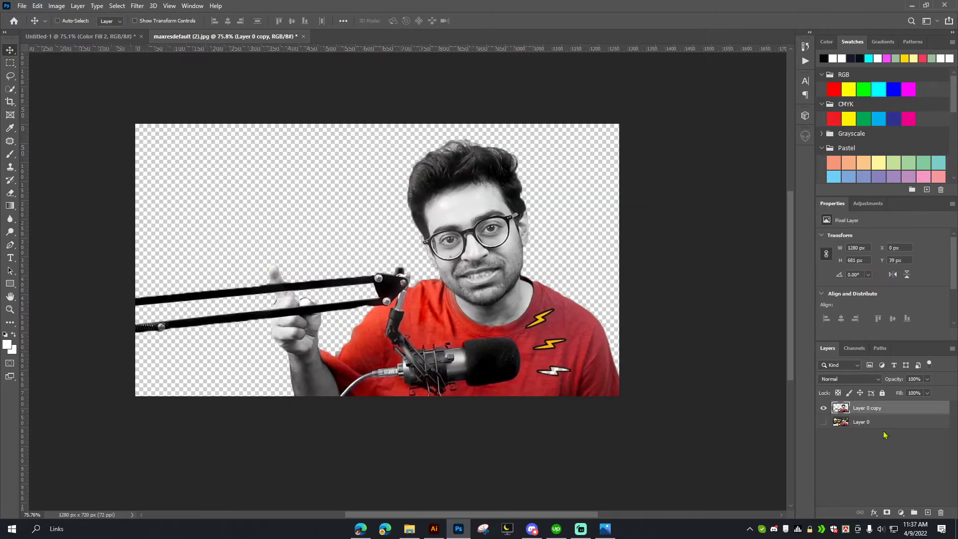
{"action": "left_click", "coordinate": [823, 422]}
{"action": "scroll", "coordinate": [694, 365], "scroll_direction": "down", "scroll_amount": 2}
{"action": "scroll", "coordinate": [694, 364], "scroll_direction": "up", "scroll_amount": 2}
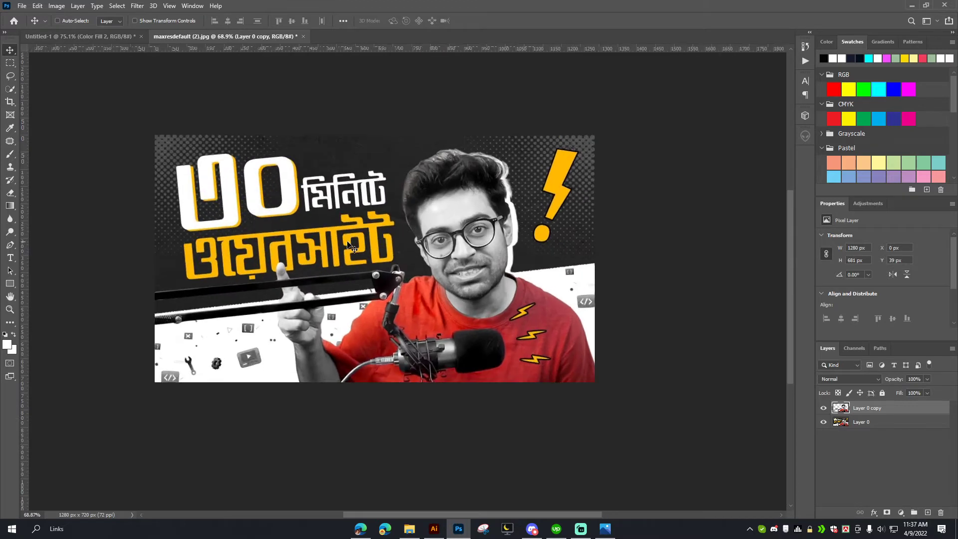
- Compare the new background with the sample thumbnail and examine the sample's dark texture, halftone dots, lettering, icons and lightning bolts up close
{"action": "left_click", "coordinate": [110, 36]}
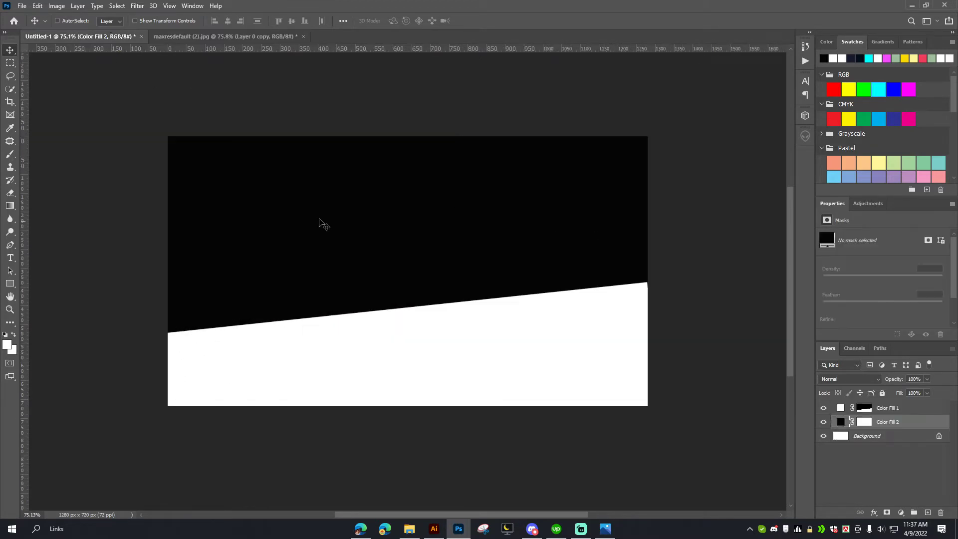
{"action": "scroll", "coordinate": [380, 242], "scroll_direction": "down", "scroll_amount": 2}
{"action": "scroll", "coordinate": [381, 241], "scroll_direction": "up", "scroll_amount": 2}
{"action": "left_click", "coordinate": [219, 37]}
{"action": "scroll", "coordinate": [379, 178], "scroll_direction": "up", "scroll_amount": 5}
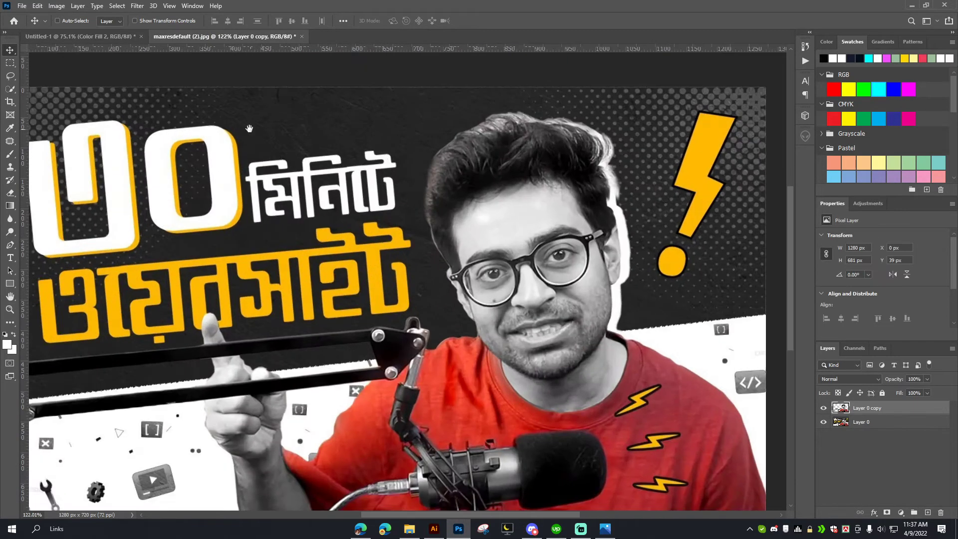
{"action": "left_click_drag", "start_coordinate": [248, 129], "coordinate": [364, 126]}
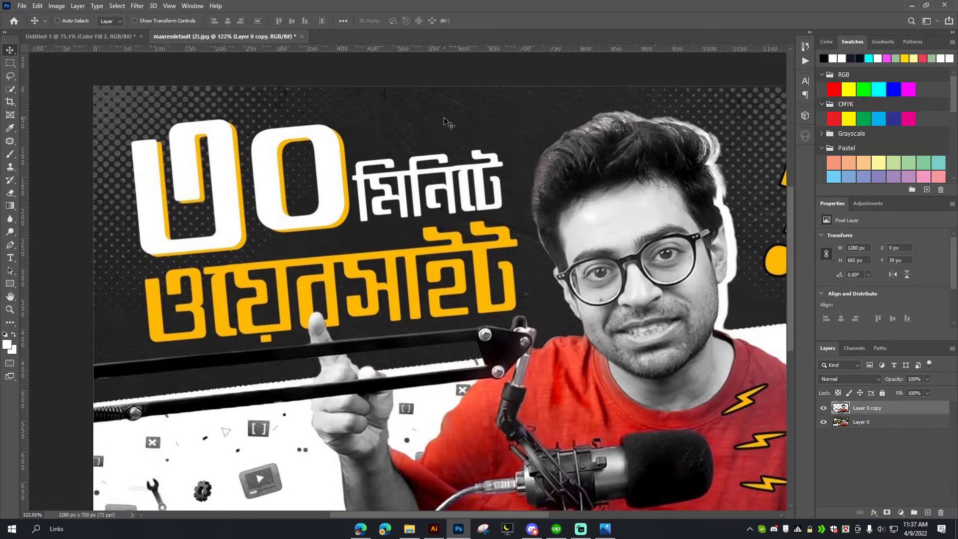
{"action": "left_click_drag", "start_coordinate": [525, 122], "coordinate": [476, 109]}
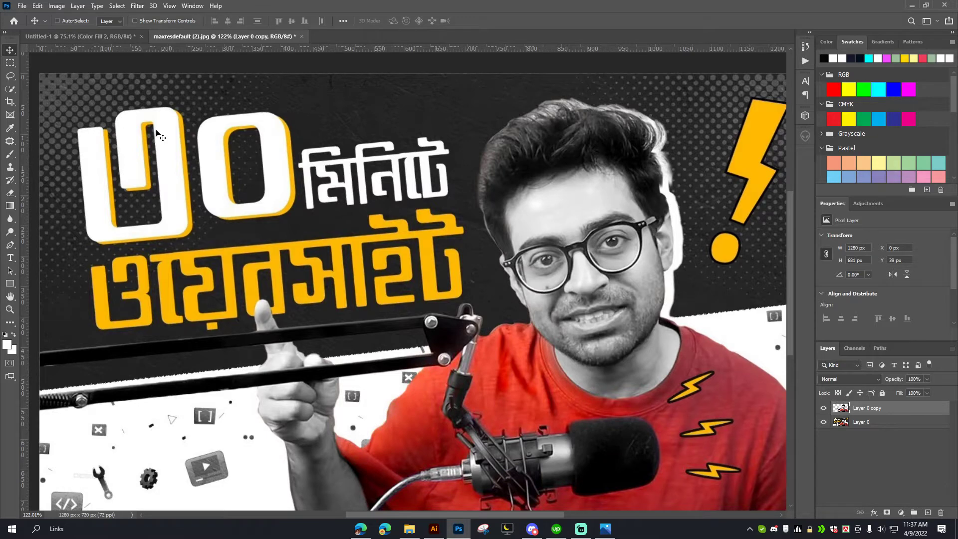
{"action": "left_click_drag", "start_coordinate": [698, 166], "coordinate": [468, 182]}
{"action": "left_click_drag", "start_coordinate": [522, 209], "coordinate": [593, 148]}
{"action": "left_click_drag", "start_coordinate": [325, 228], "coordinate": [527, 240]}
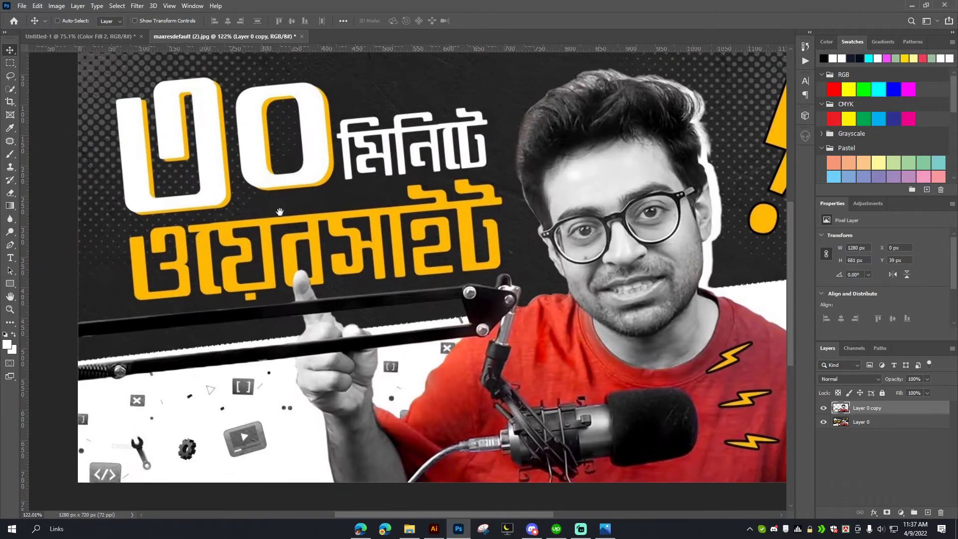
{"action": "left_click_drag", "start_coordinate": [280, 211], "coordinate": [286, 264]}
{"action": "left_click_drag", "start_coordinate": [336, 171], "coordinate": [301, 157]}
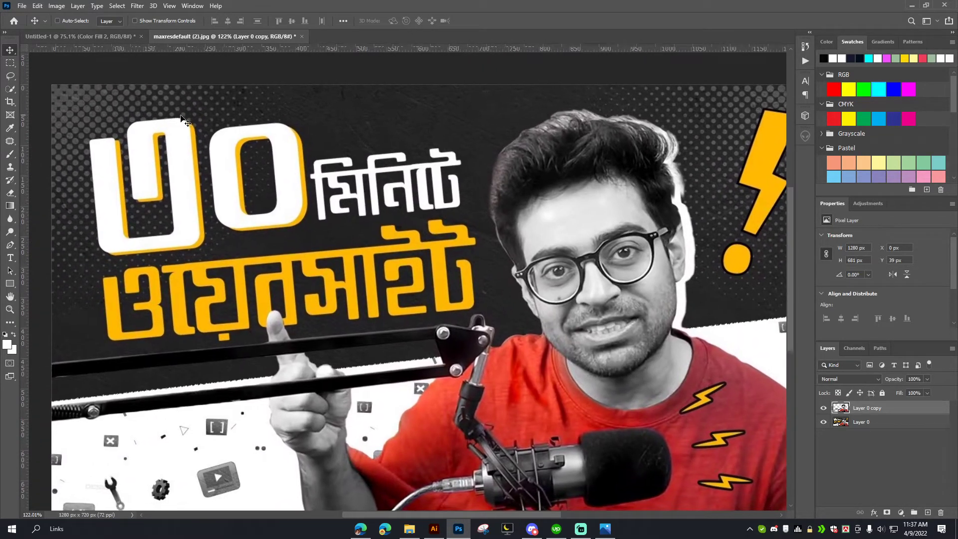
{"action": "left_click_drag", "start_coordinate": [499, 135], "coordinate": [430, 124]}
{"action": "left_click_drag", "start_coordinate": [346, 305], "coordinate": [404, 222]}
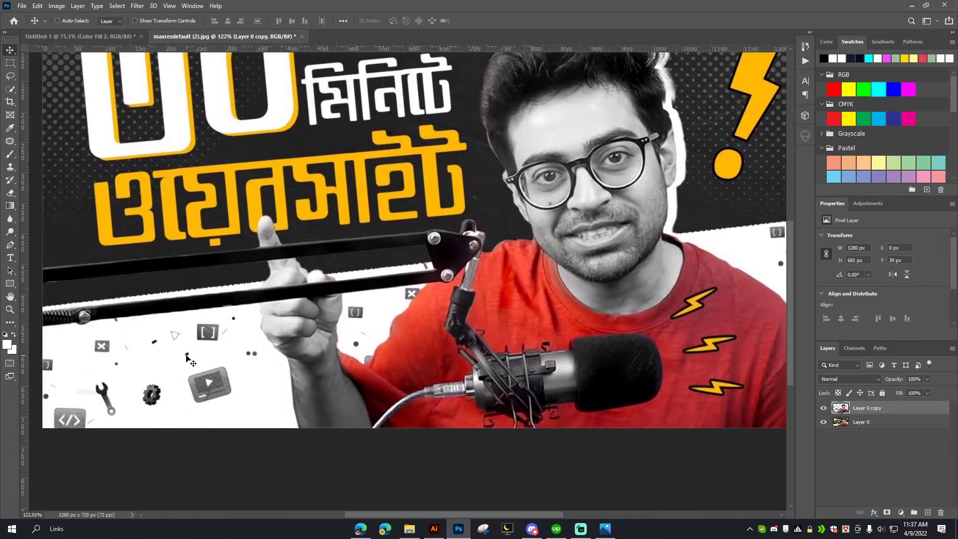
{"action": "left_click_drag", "start_coordinate": [425, 287], "coordinate": [318, 409]}
{"action": "left_click_drag", "start_coordinate": [458, 283], "coordinate": [473, 242]}
{"action": "left_click_drag", "start_coordinate": [255, 196], "coordinate": [356, 207]}
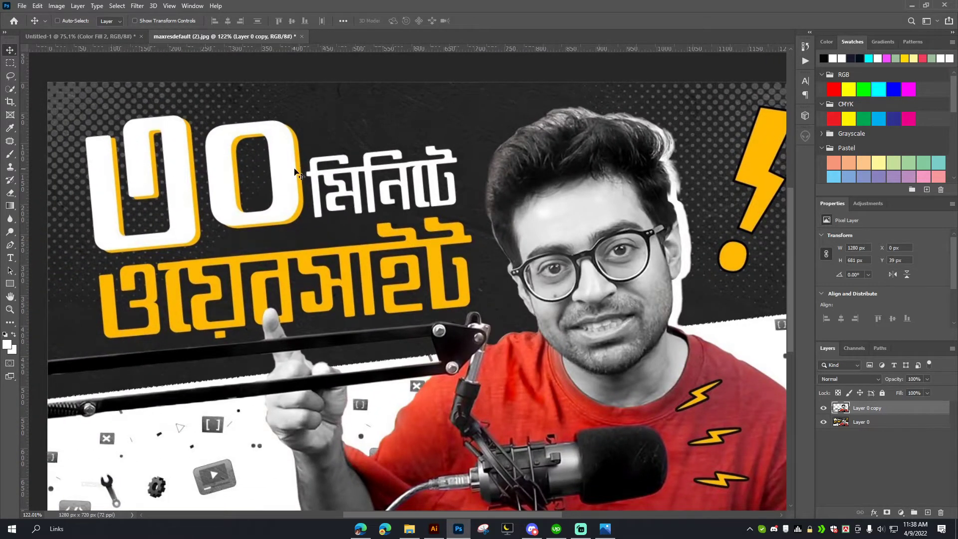
{"action": "left_click_drag", "start_coordinate": [199, 127], "coordinate": [235, 111]}
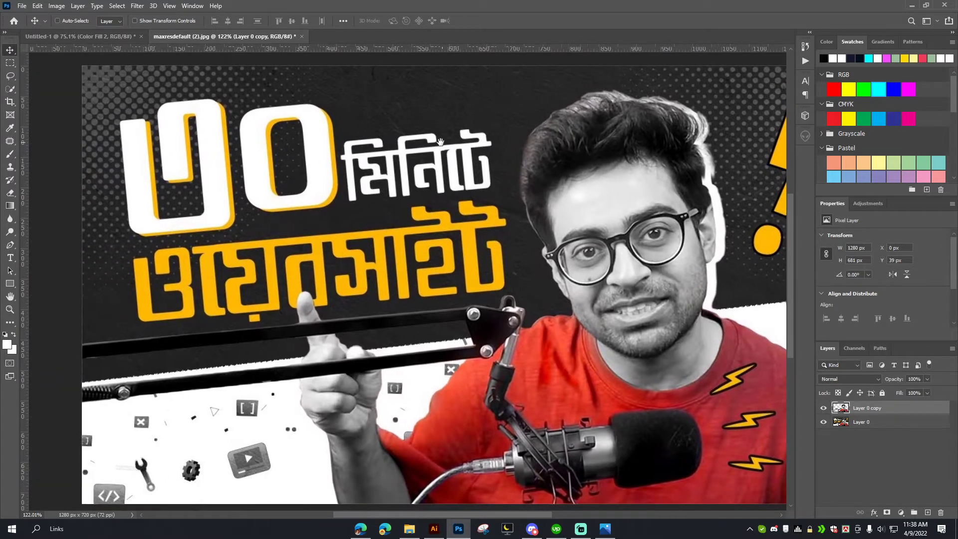
{"action": "left_click_drag", "start_coordinate": [454, 141], "coordinate": [354, 174]}
{"action": "left_click_drag", "start_coordinate": [596, 196], "coordinate": [597, 173]}
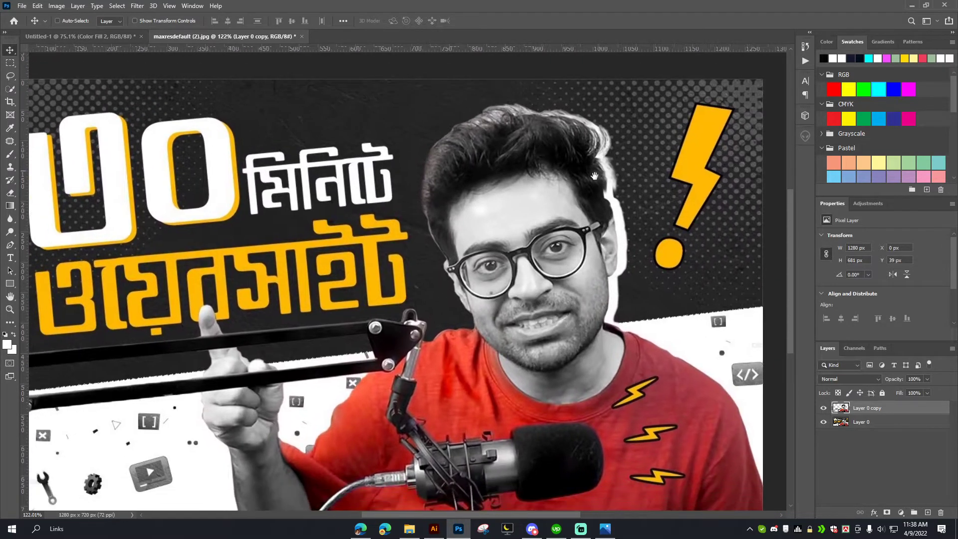
{"action": "left_click_drag", "start_coordinate": [430, 213], "coordinate": [475, 202]}
{"action": "left_click_drag", "start_coordinate": [325, 168], "coordinate": [360, 183]}
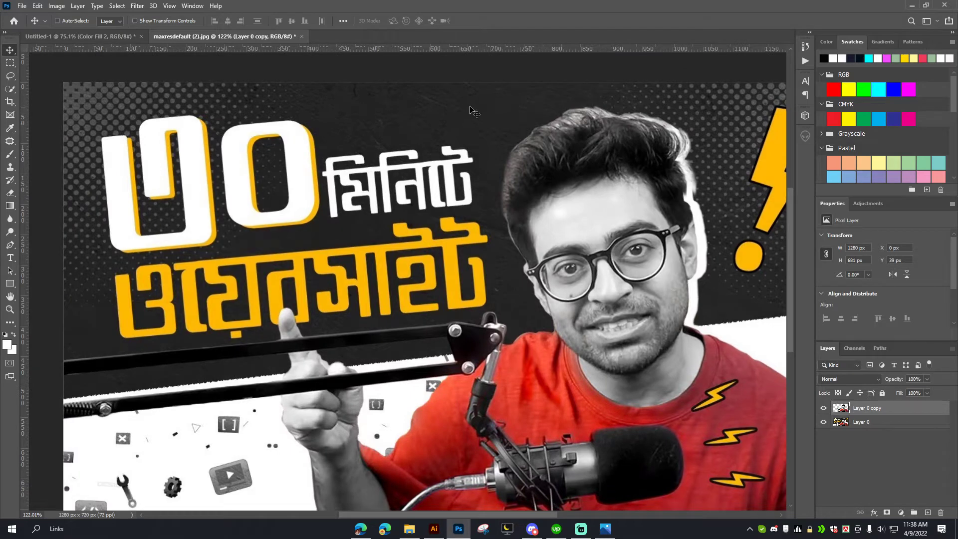
{"action": "left_click_drag", "start_coordinate": [472, 128], "coordinate": [448, 111]}
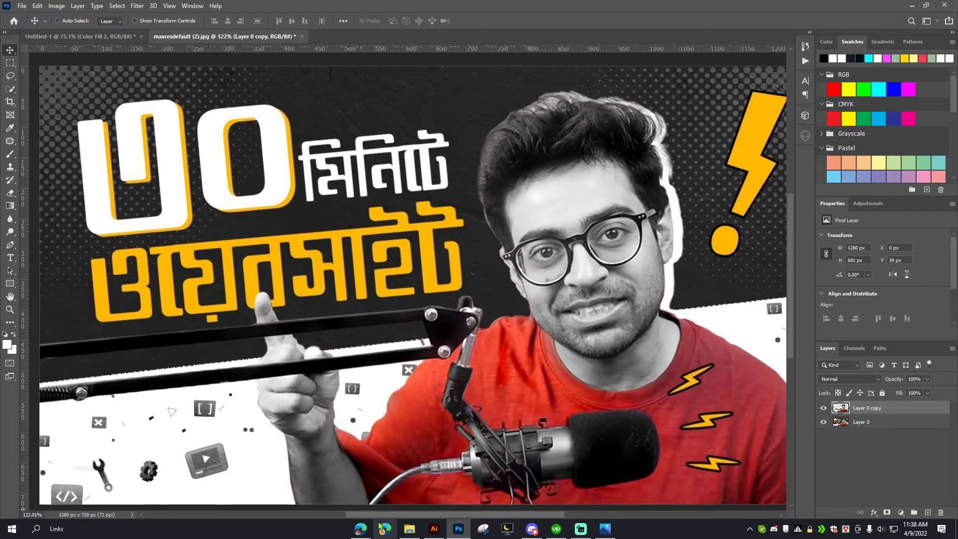
- Switch to the web browser and search Google Images for a dark texture background in a new tab
{"action": "left_click", "coordinate": [359, 529]}
{"action": "key", "text": "ctrl+t"}
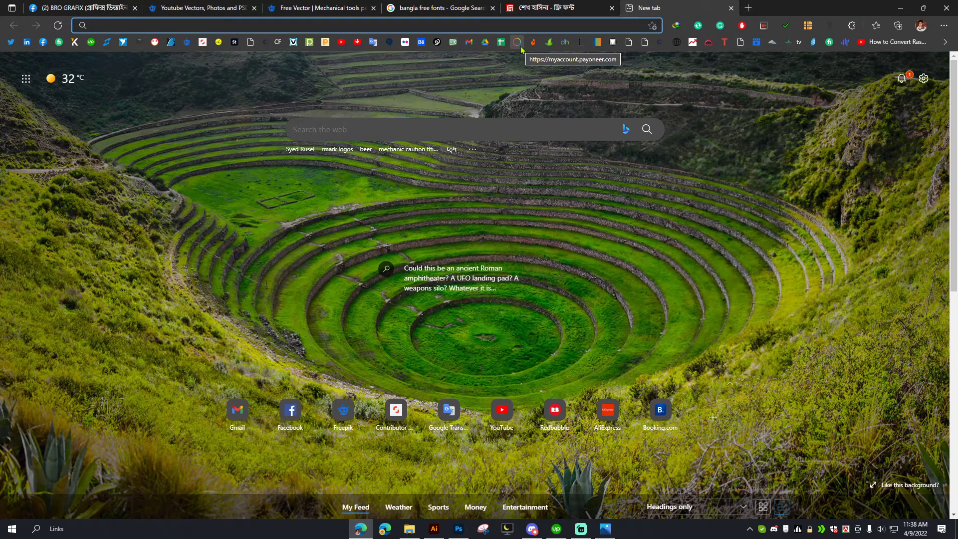
{"action": "type", "text": "dar"}
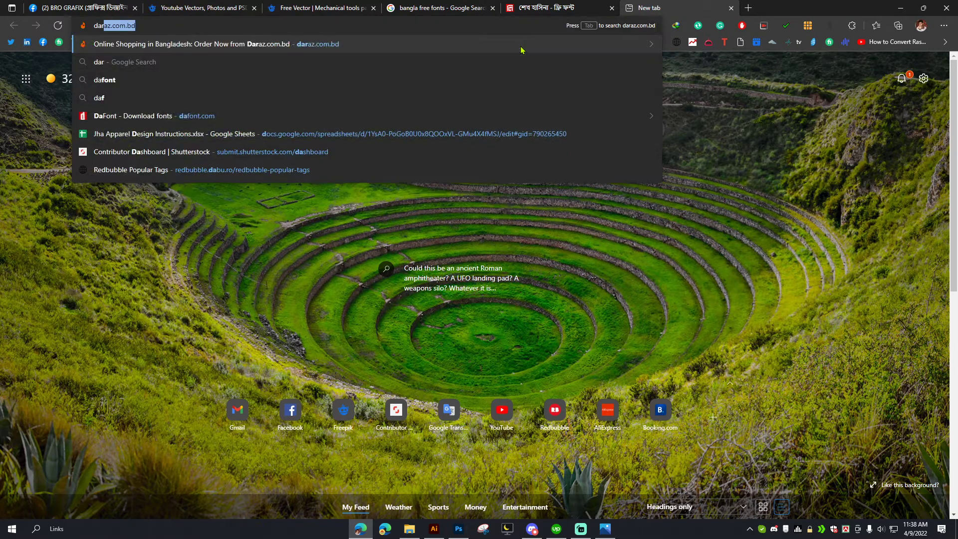
{"action": "type", "text": "k texutre "}
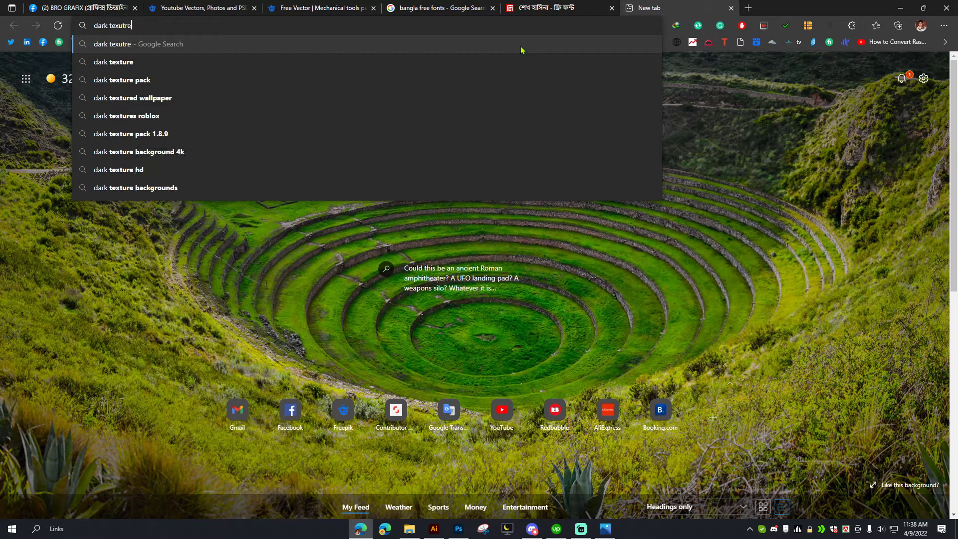
{"action": "type", "text": "backtroun"}
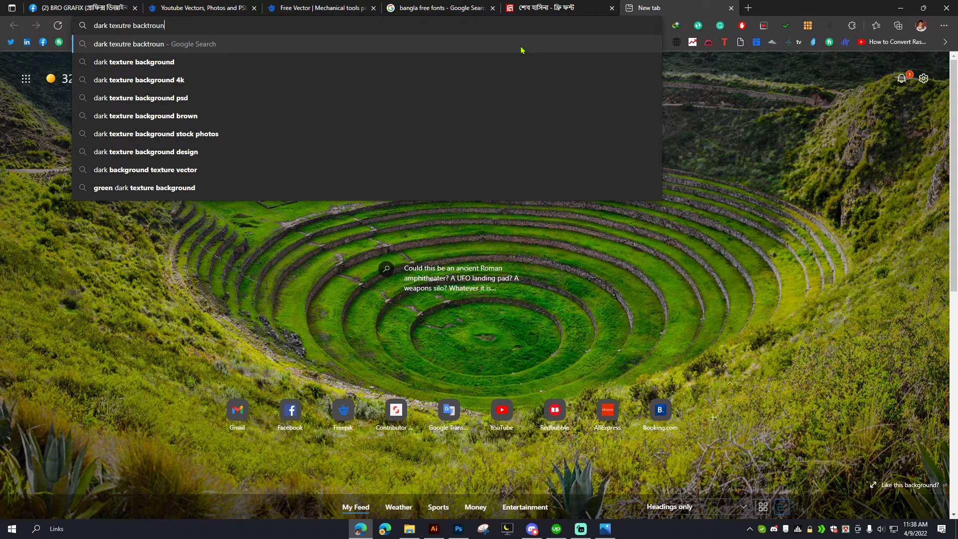
{"action": "key", "text": "Return"}
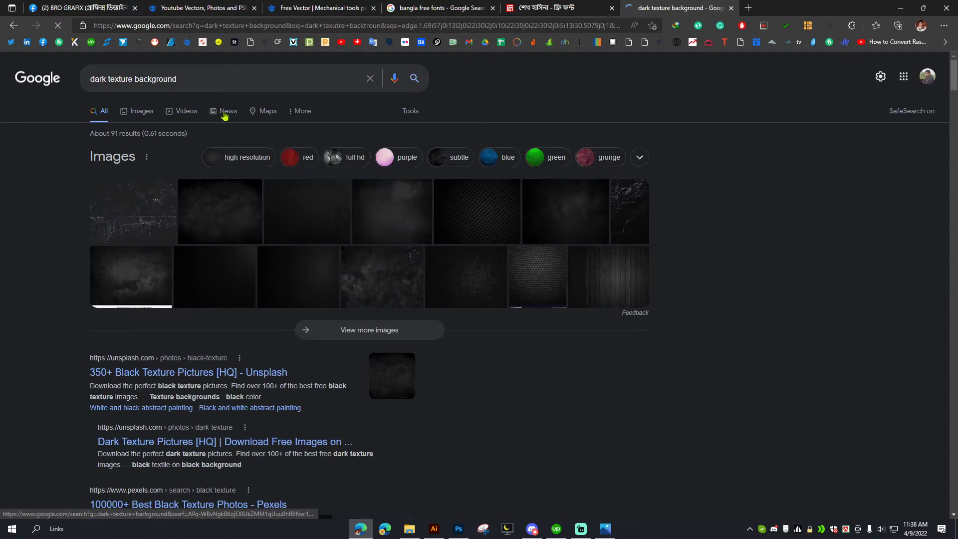
{"action": "left_click", "coordinate": [147, 111]}
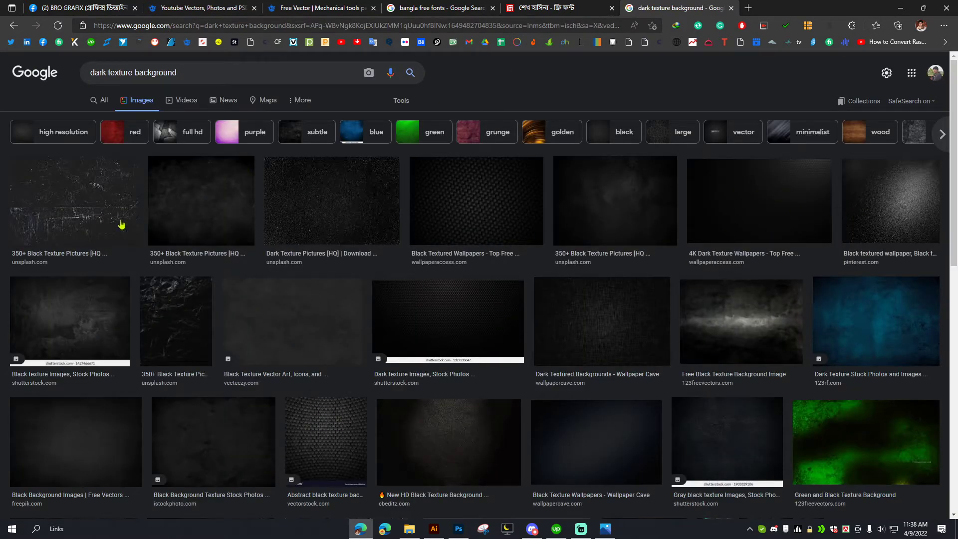
- Open the scratched black Unsplash texture from the image results in preview and copy the picture
{"action": "left_click", "coordinate": [99, 209]}
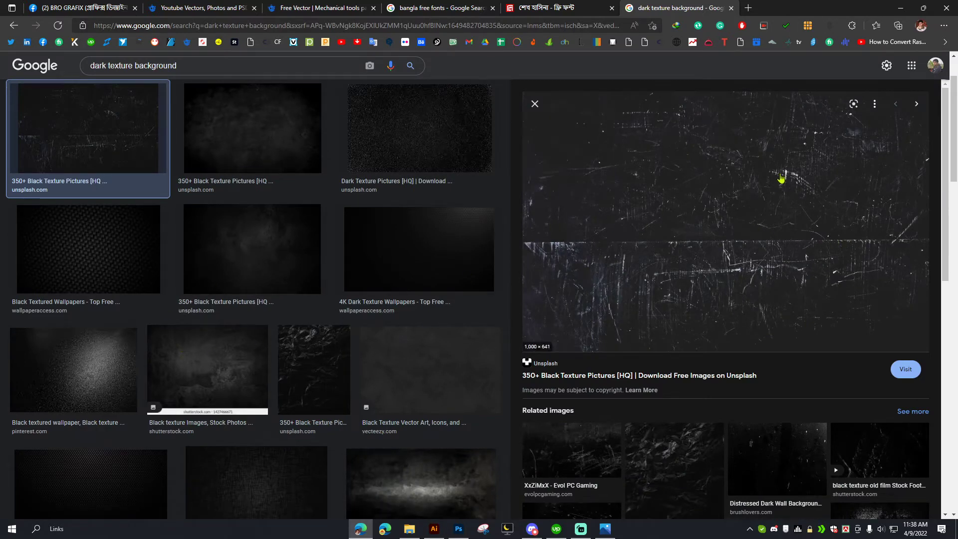
{"action": "scroll", "coordinate": [684, 267], "scroll_direction": "down", "scroll_amount": 1}
{"action": "scroll", "coordinate": [740, 268], "scroll_direction": "up", "scroll_amount": 1}
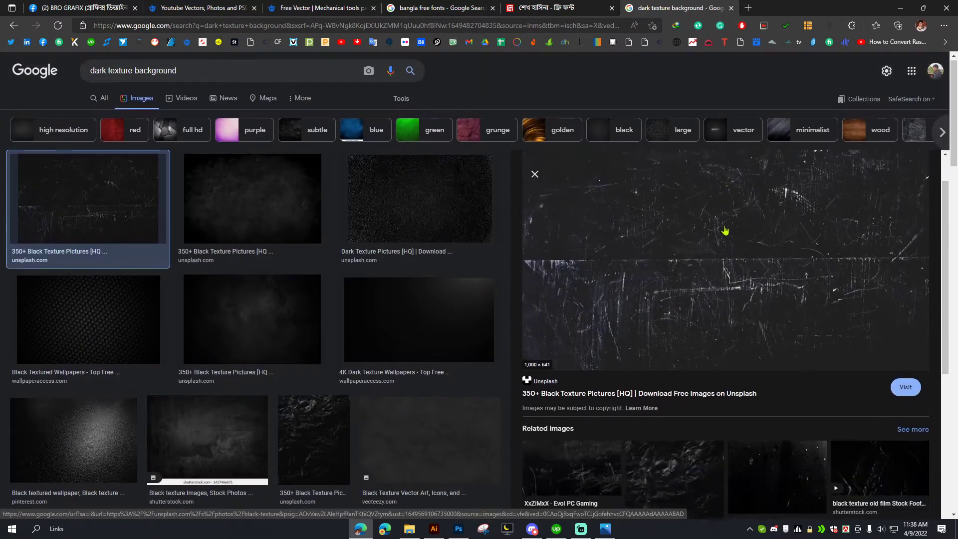
{"action": "right_click", "coordinate": [723, 231]}
{"action": "left_click", "coordinate": [757, 340]}
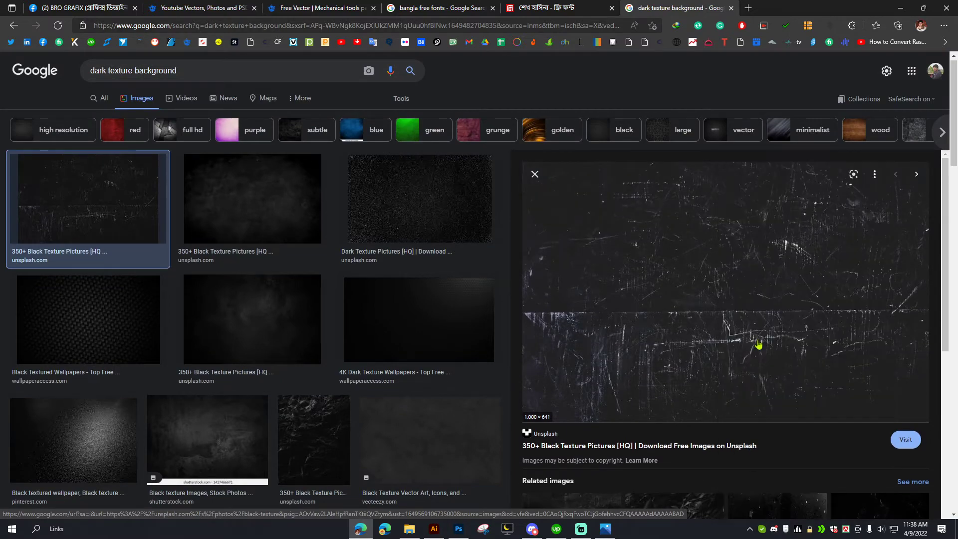
- Switch to Photoshop, paste the texture between the two fill layers in Untitled-1 and scale it to 128% to span the canvas width
{"action": "key", "text": "alt+Tab"}
{"action": "left_click", "coordinate": [107, 37]}
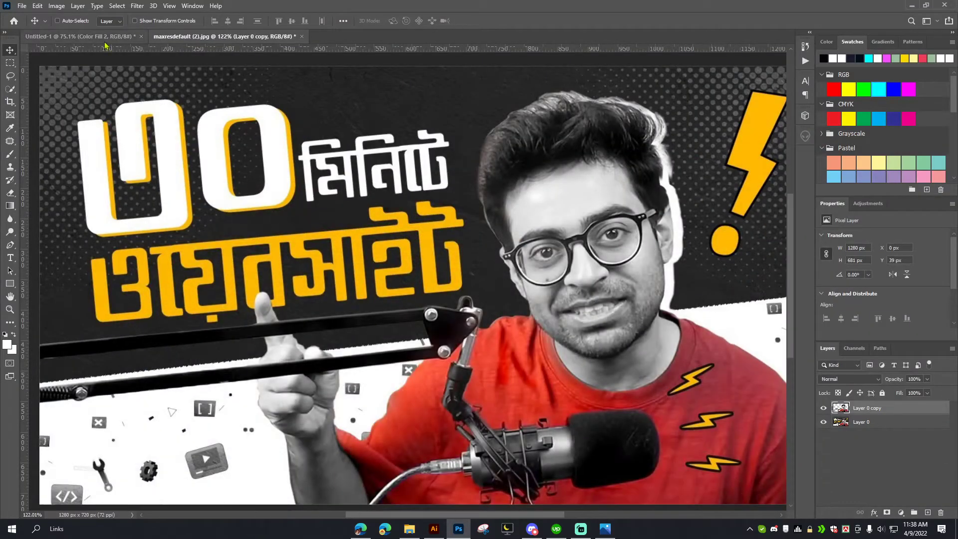
{"action": "key", "text": "ctrl+v"}
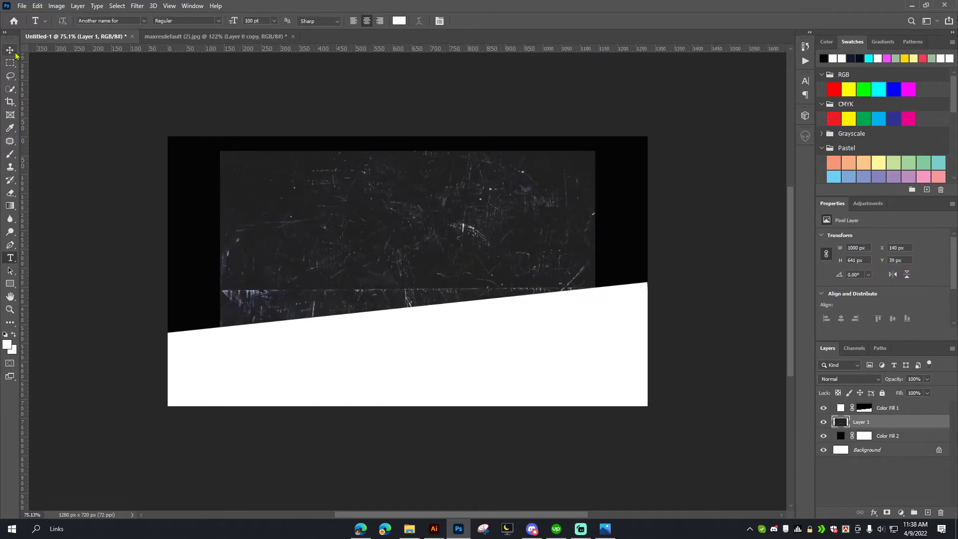
{"action": "key", "text": "ctrl+t"}
{"action": "left_click_drag", "start_coordinate": [594, 269], "coordinate": [647, 270]}
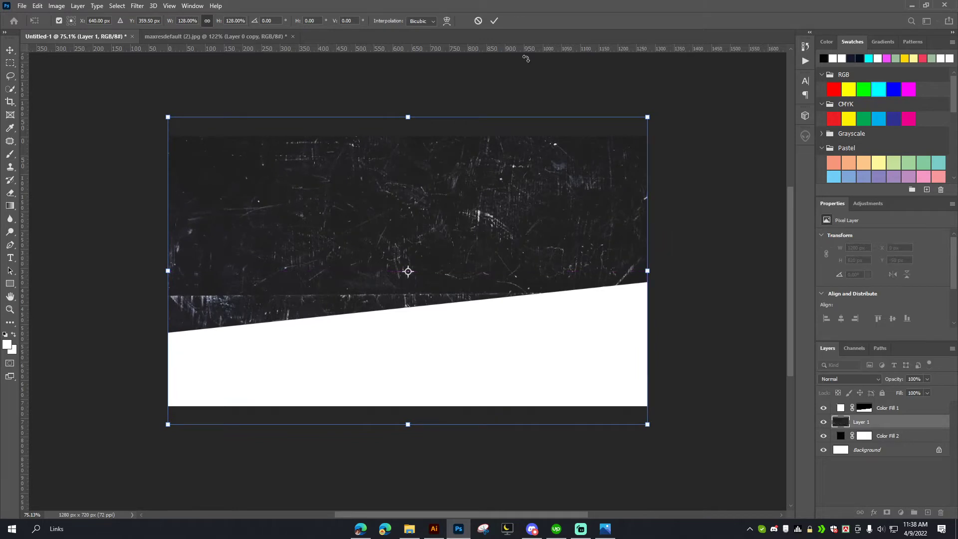
{"action": "left_click", "coordinate": [495, 20]}
{"action": "scroll", "coordinate": [491, 247], "scroll_direction": "down", "scroll_amount": 3}
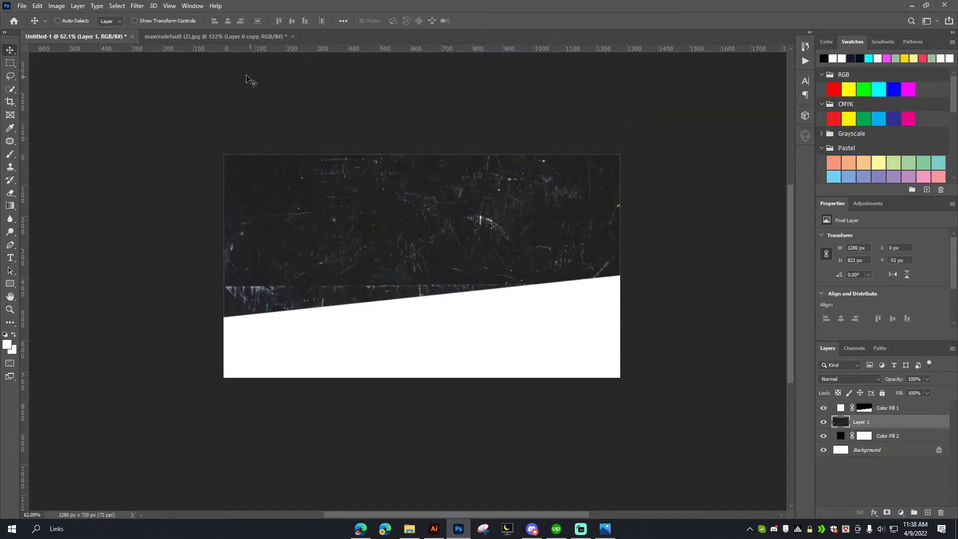
- Compare the scratched texture in Untitled-1 with the dark background of the sample thumbnail
{"action": "left_click", "coordinate": [234, 36]}
{"action": "scroll", "coordinate": [487, 210], "scroll_direction": "down", "scroll_amount": 1}
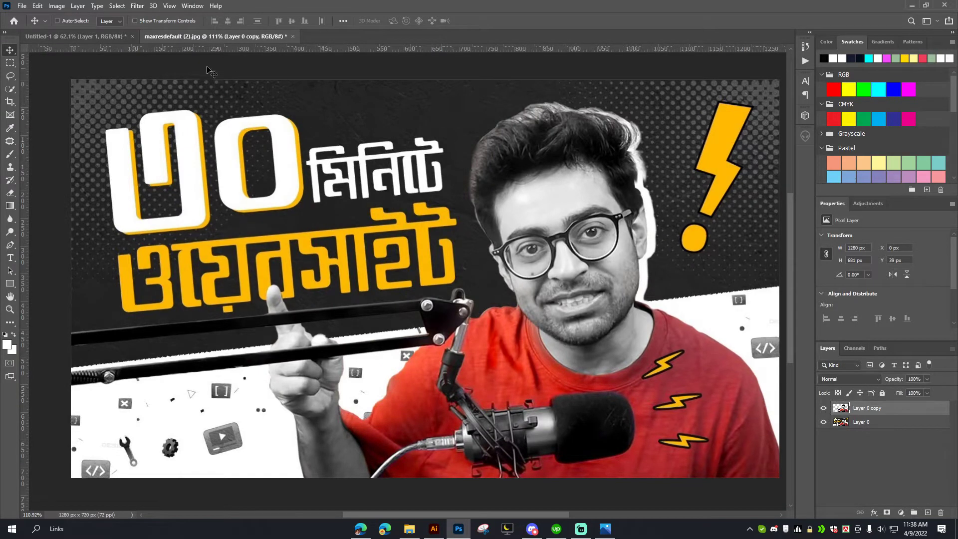
{"action": "left_click", "coordinate": [75, 36]}
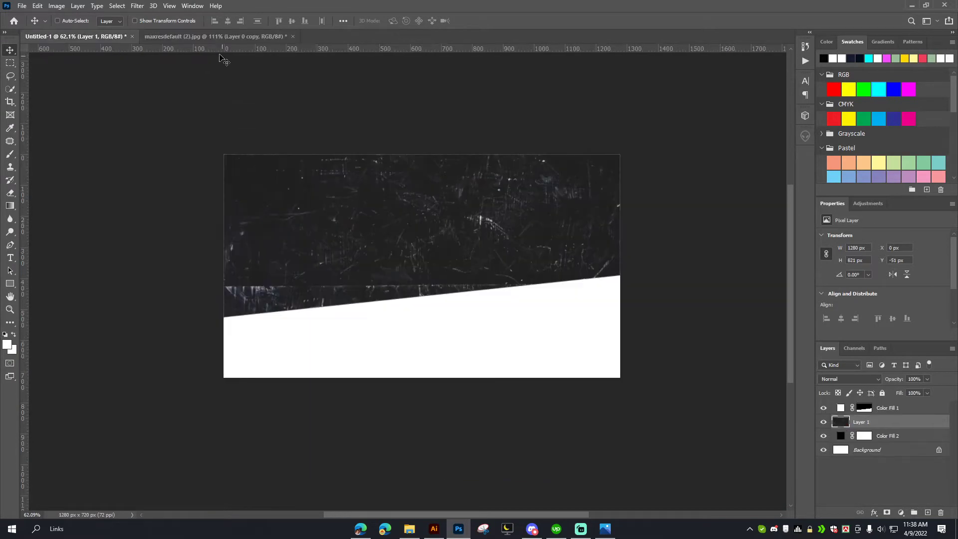
{"action": "left_click", "coordinate": [215, 37]}
{"action": "scroll", "coordinate": [497, 168], "scroll_direction": "down", "scroll_amount": 3}
{"action": "scroll", "coordinate": [461, 183], "scroll_direction": "up", "scroll_amount": 2}
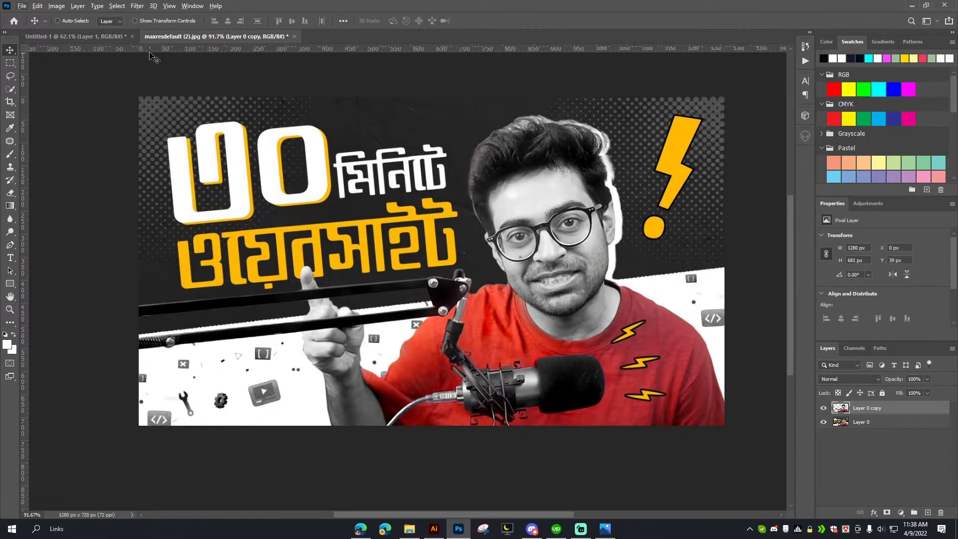
{"action": "key", "text": "ctrl+Tab"}
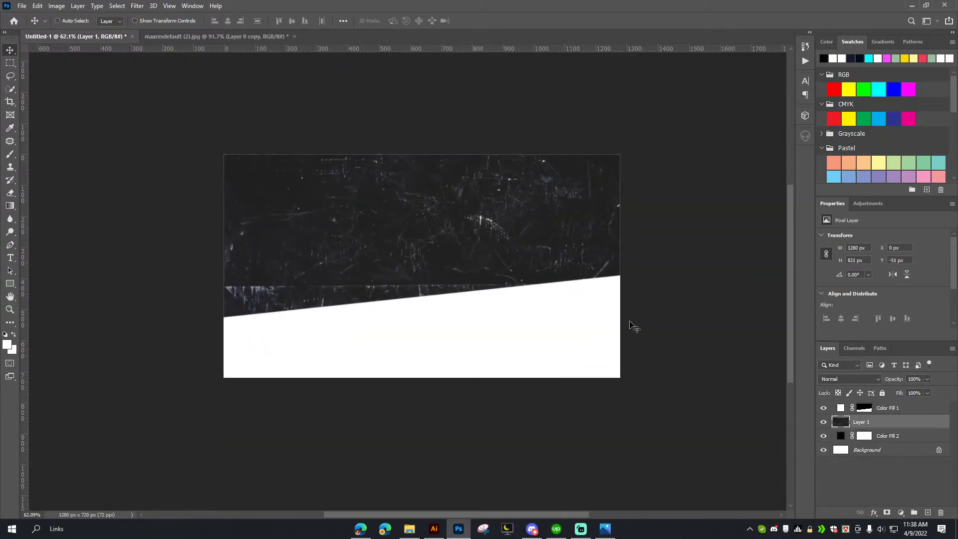
- Set the scratched texture layer's opacity to 64% and clip it to the black Color Fill 2 layer
{"action": "left_click", "coordinate": [928, 393]}
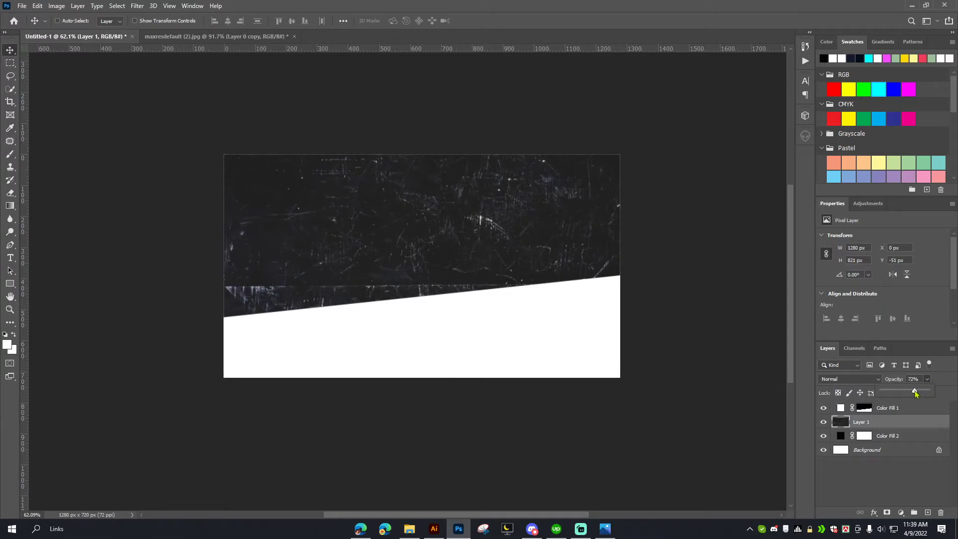
{"action": "left_click_drag", "start_coordinate": [915, 393], "coordinate": [914, 393]}
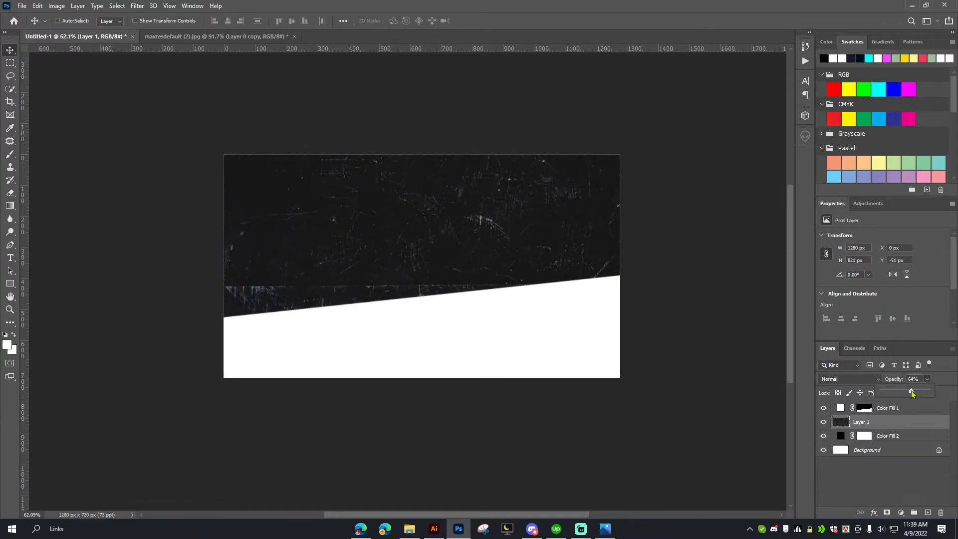
{"action": "left_click", "coordinate": [926, 497]}
{"action": "left_click", "coordinate": [880, 426]}
{"action": "left_click", "coordinate": [877, 426], "text": "alt"}
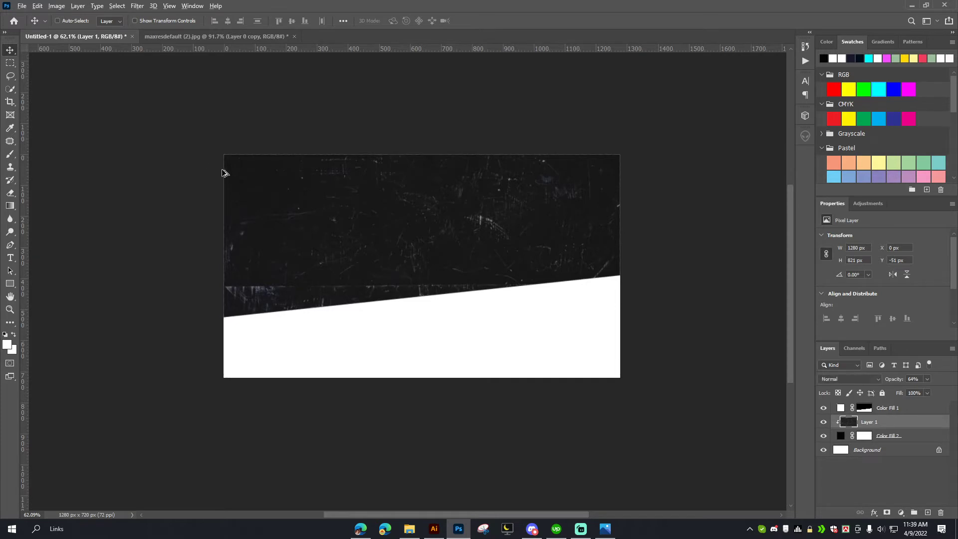
{"action": "scroll", "coordinate": [423, 234], "scroll_direction": "up", "scroll_amount": 2}
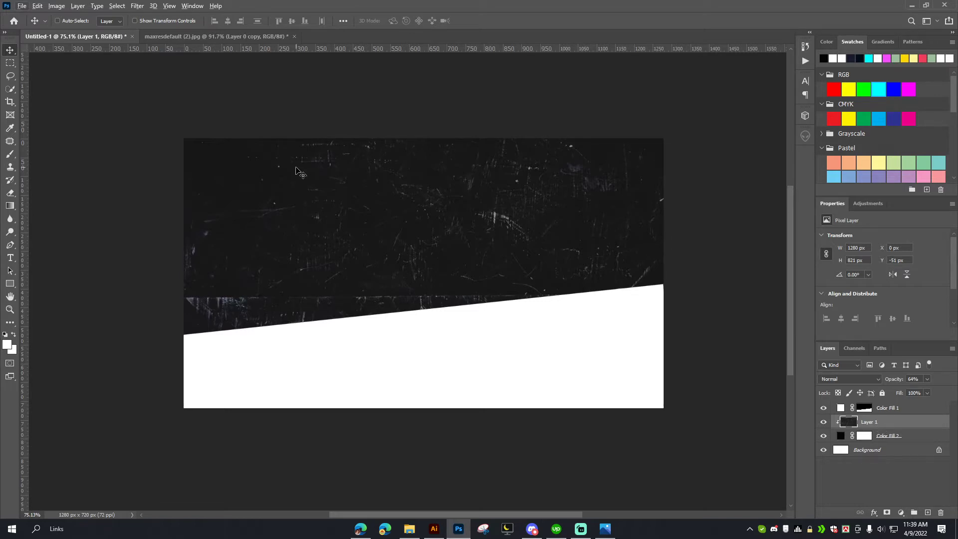
- Select the white Color Fill 1 layer, check the background with it hidden and shown, and compare the result with the sample thumbnail
{"action": "key", "text": "v"}
{"action": "left_click", "coordinate": [876, 464]}
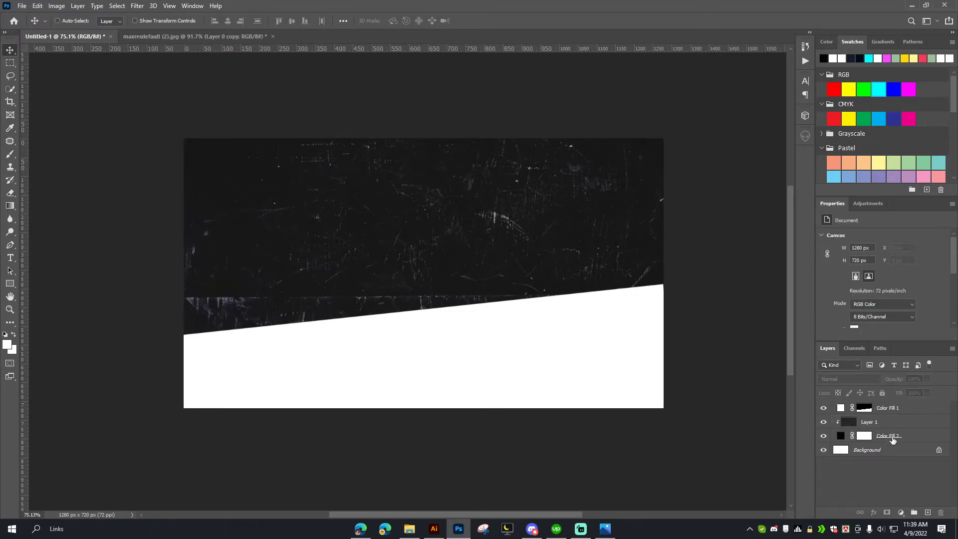
{"action": "left_click", "coordinate": [877, 412]}
{"action": "left_click", "coordinate": [823, 408]}
{"action": "left_click", "coordinate": [823, 408]}
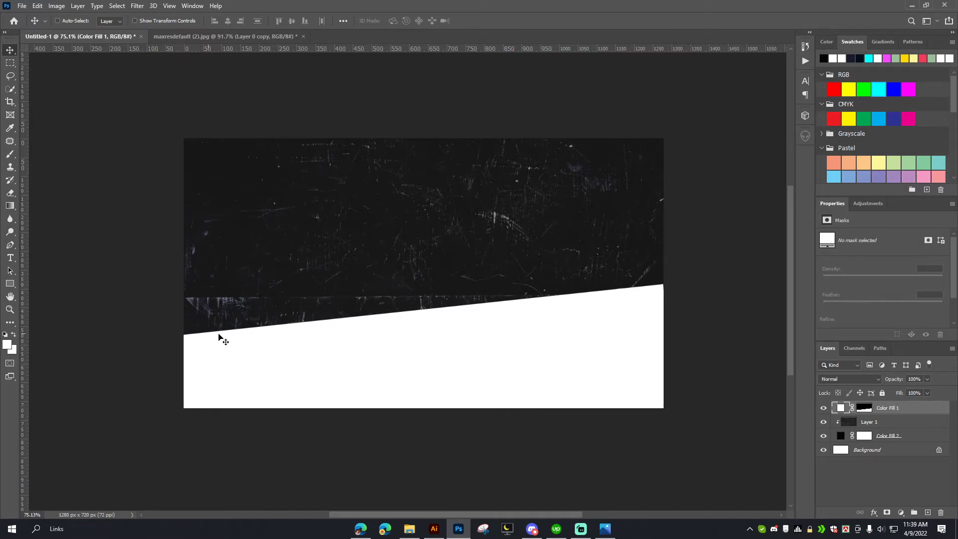
{"action": "left_click", "coordinate": [224, 36]}
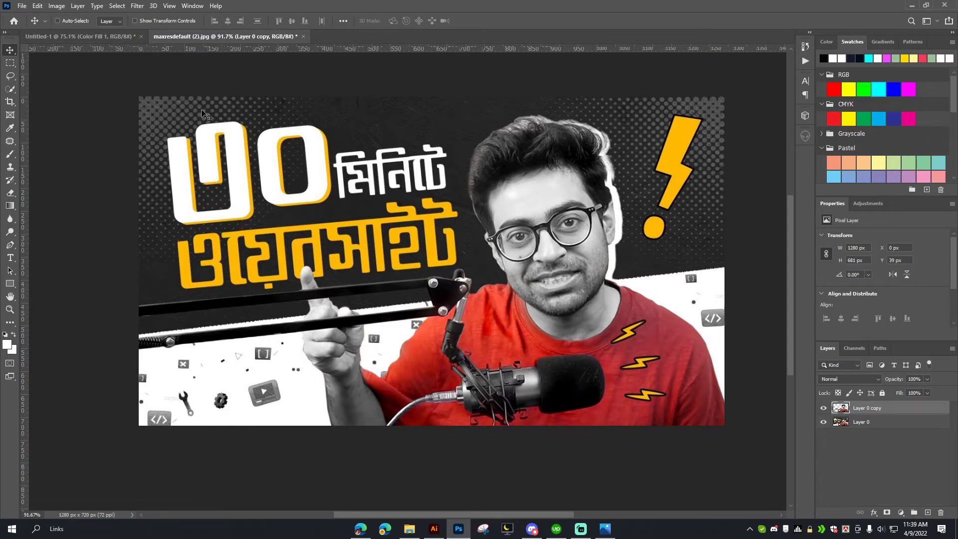
{"action": "left_click", "coordinate": [99, 37]}
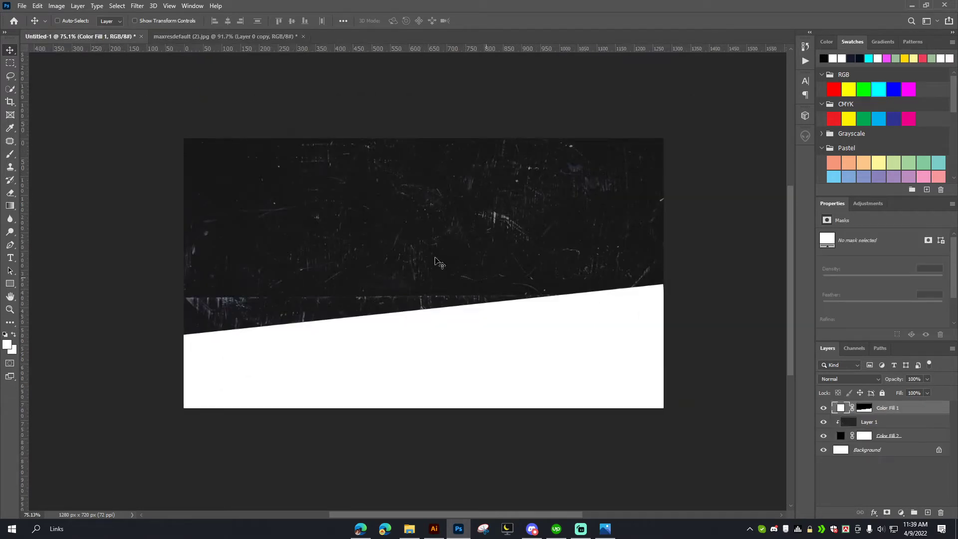
{"action": "left_click", "coordinate": [224, 37]}
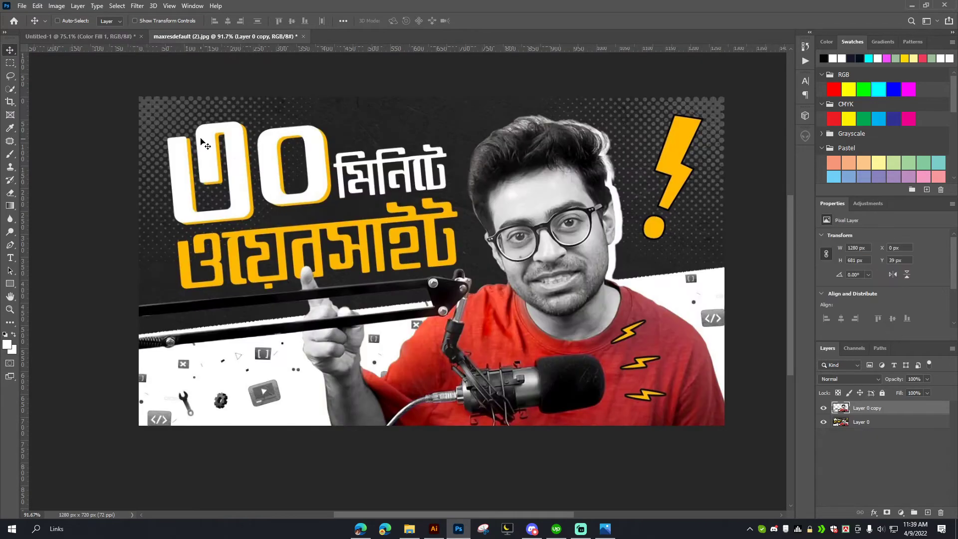
{"action": "left_click", "coordinate": [80, 36]}
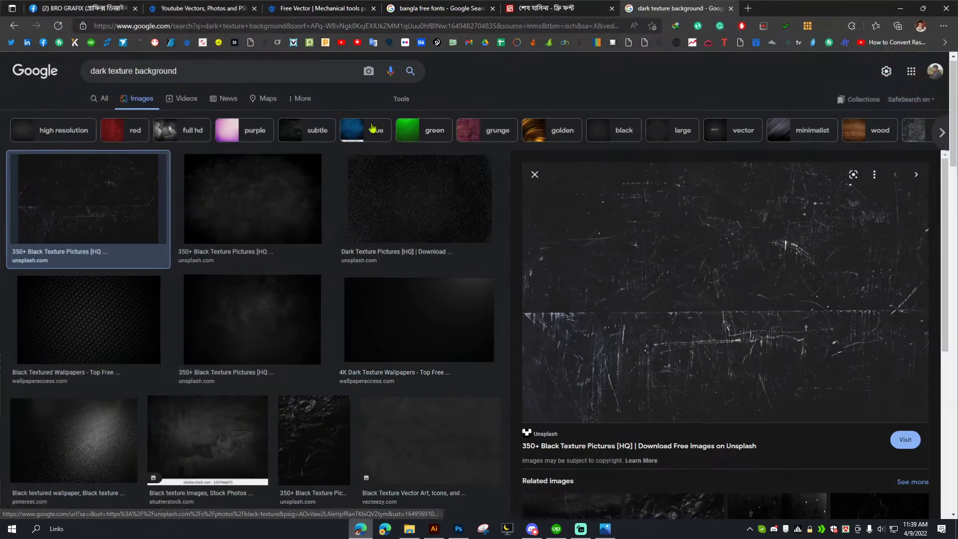
- Switch to Freepik in the web browser and search its vectors for "halftone"
{"action": "left_click", "coordinate": [361, 528]}
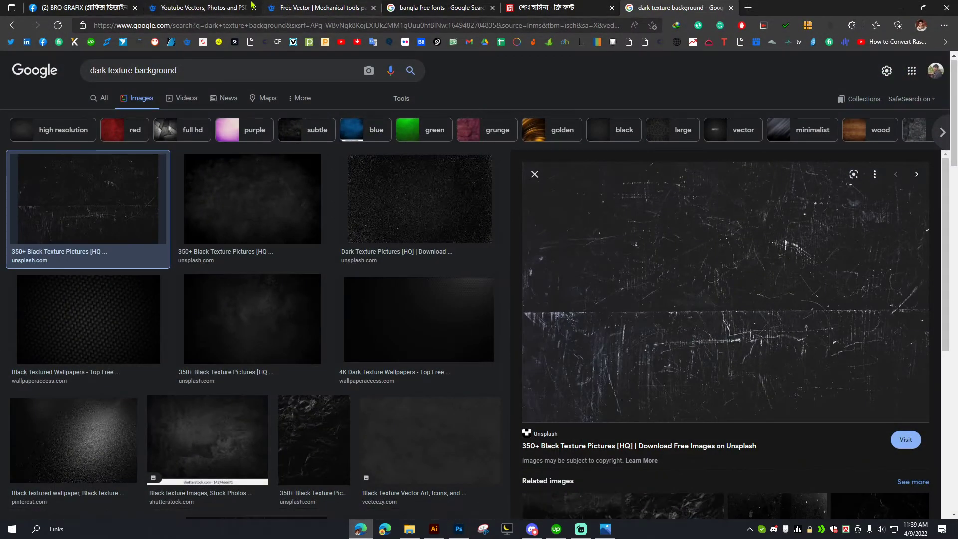
{"action": "left_click", "coordinate": [226, 7]}
{"action": "left_click", "coordinate": [245, 89]}
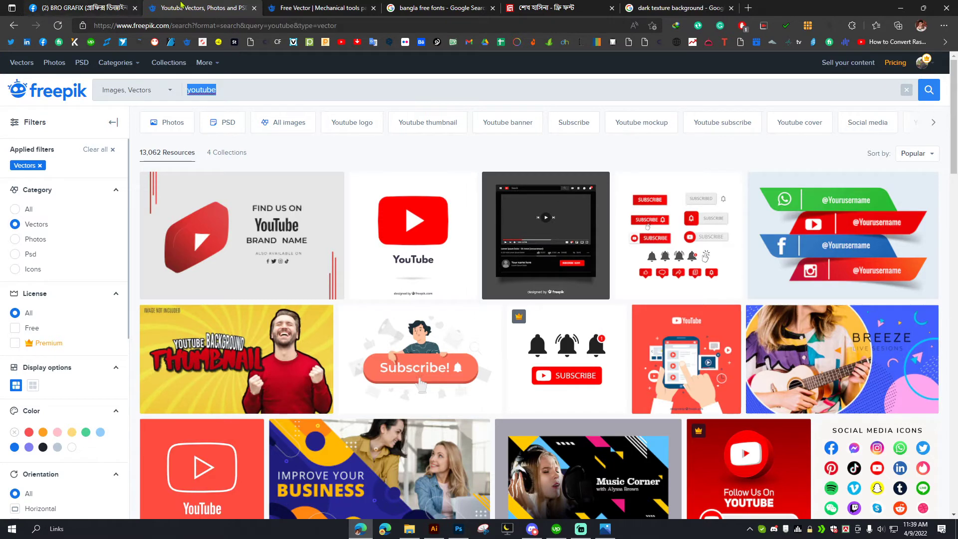
{"action": "key", "text": "BackSpace"}
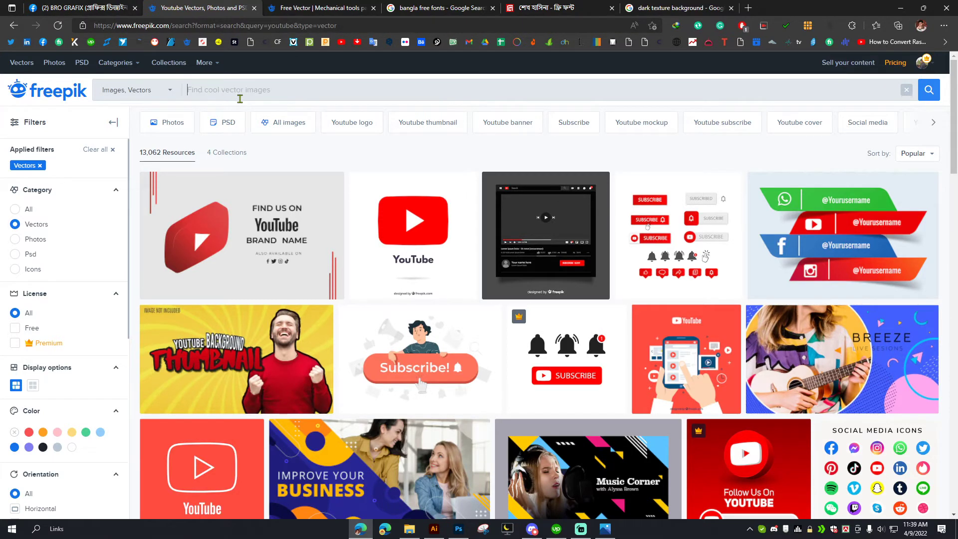
{"action": "type", "text": "halto"}
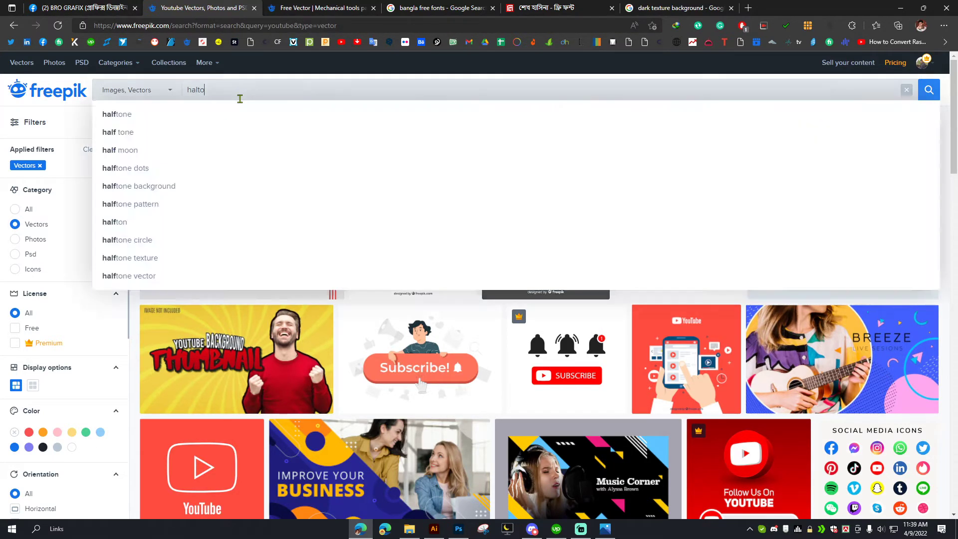
{"action": "type", "text": "ne"}
{"action": "key", "text": "Return"}
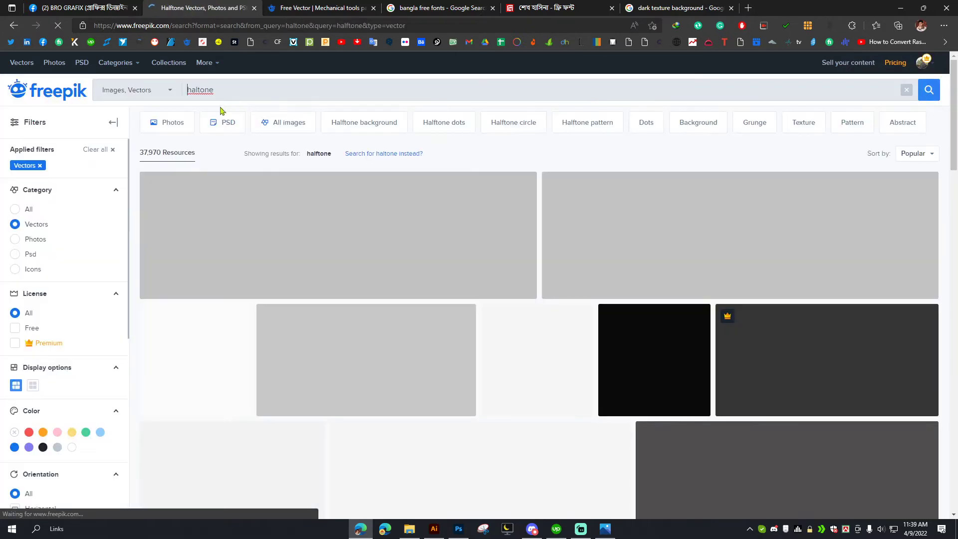
{"action": "left_click", "coordinate": [144, 90]}
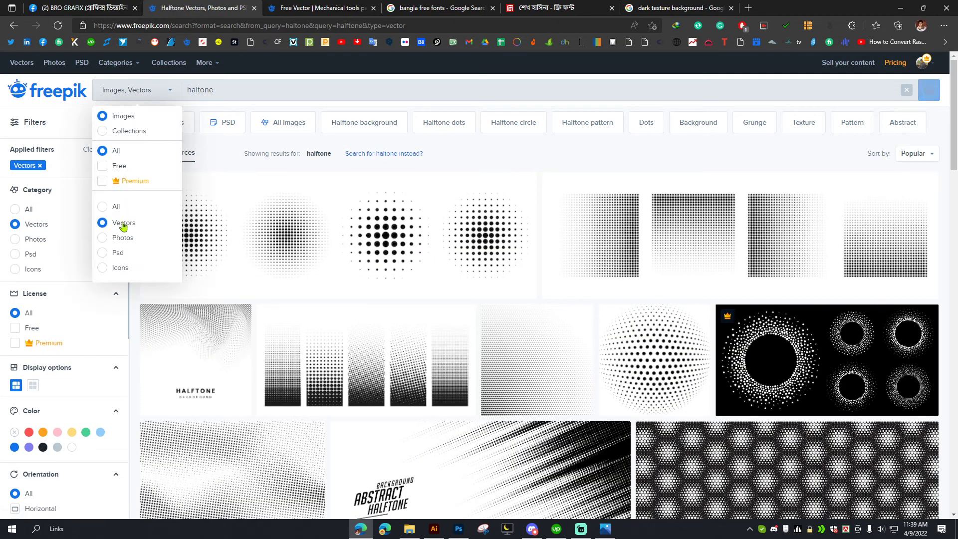
{"action": "left_click", "coordinate": [235, 92]}
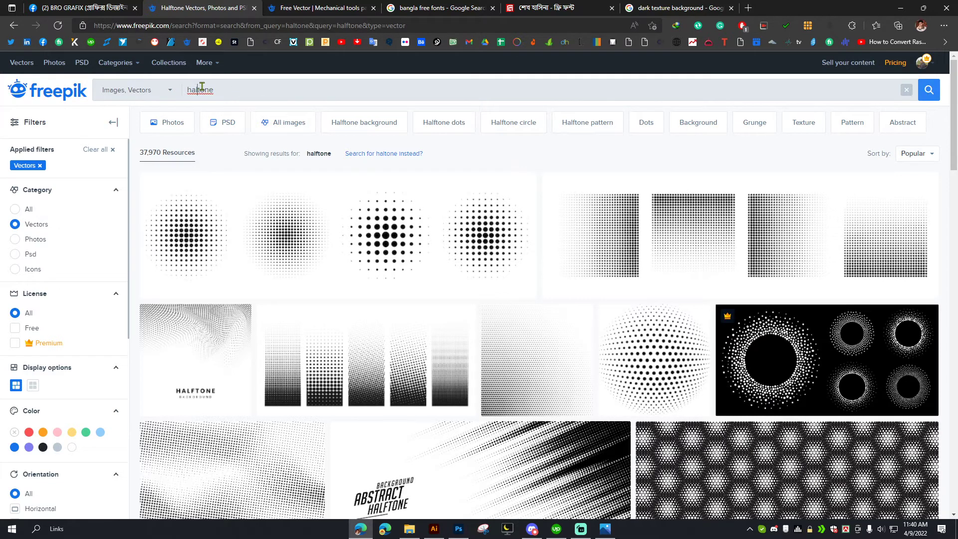
{"action": "type", "text": "f"}
{"action": "key", "text": "Return"}
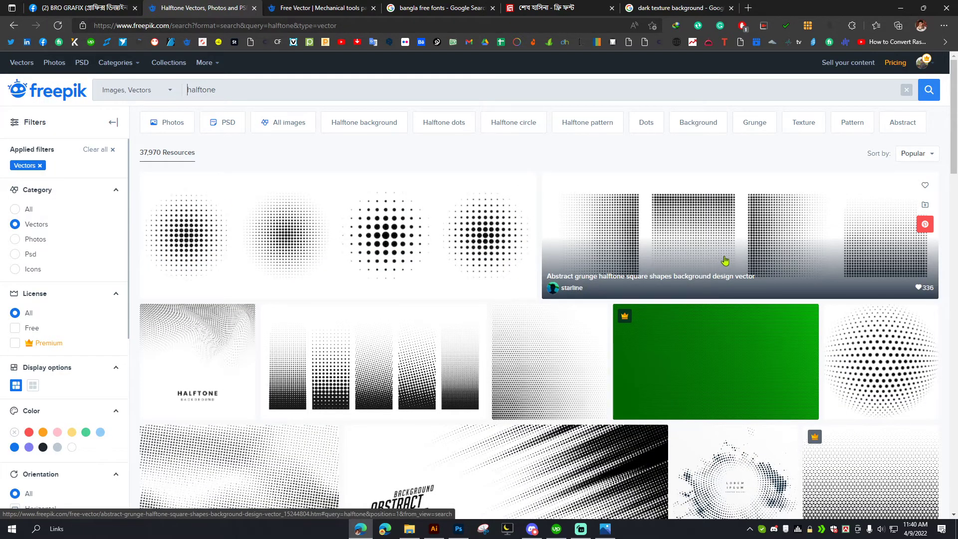
- Browse the Freepik halftone vectors for a pattern like the dots in the sample thumbnail, checking the sample in Photoshop
{"action": "scroll", "coordinate": [726, 258], "scroll_direction": "down", "scroll_amount": 6}
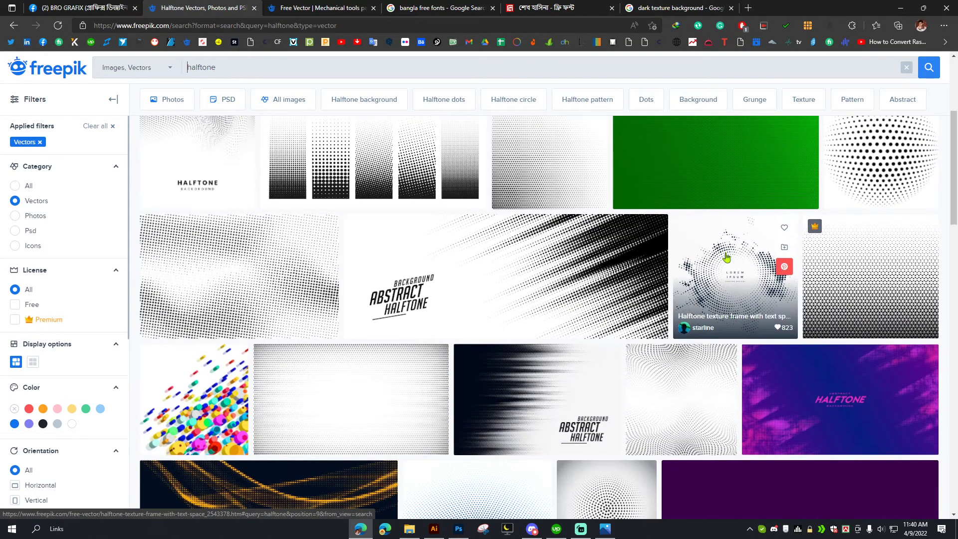
{"action": "scroll", "coordinate": [522, 303], "scroll_direction": "down", "scroll_amount": 5}
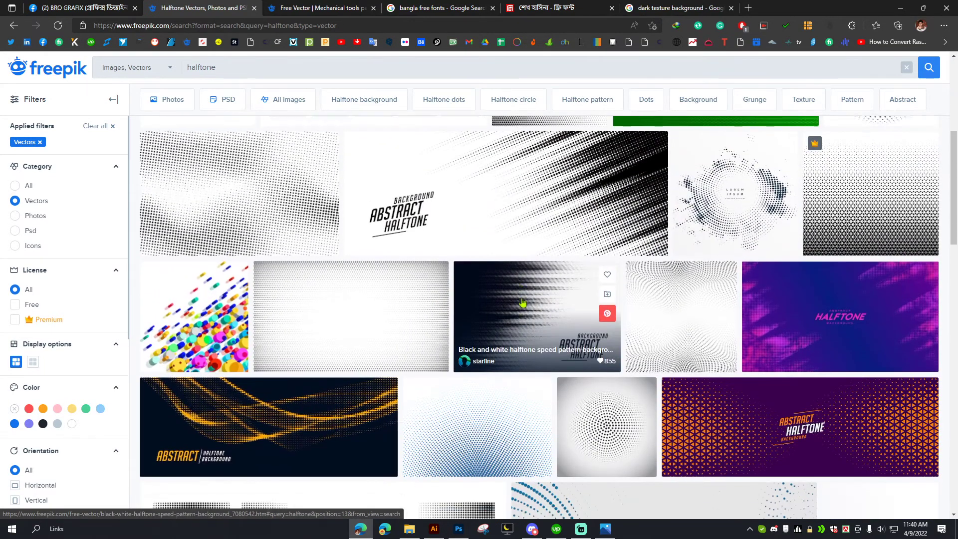
{"action": "scroll", "coordinate": [522, 302], "scroll_direction": "down", "scroll_amount": 5}
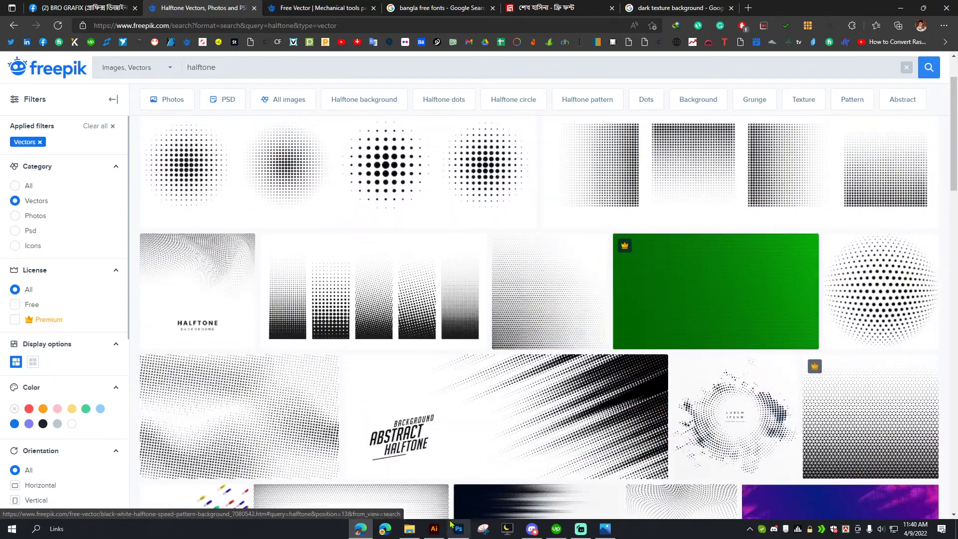
{"action": "left_click", "coordinate": [433, 529]}
{"action": "left_click", "coordinate": [434, 529]}
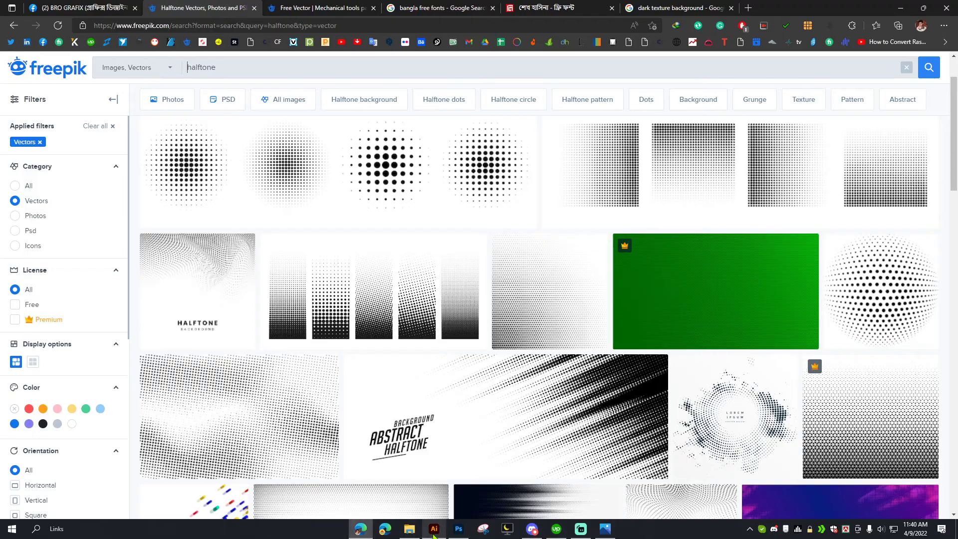
{"action": "left_click", "coordinate": [459, 528]}
{"action": "left_click", "coordinate": [224, 37]}
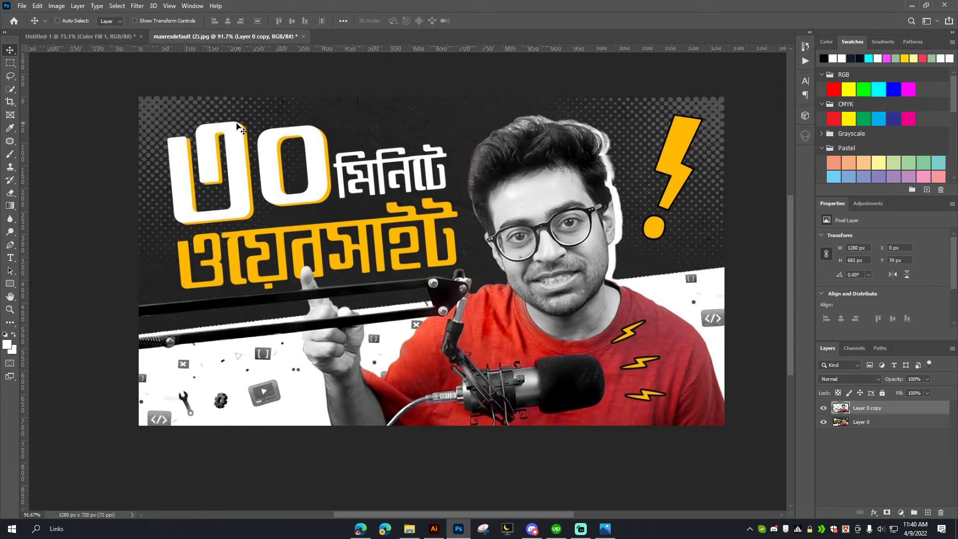
{"action": "left_click", "coordinate": [360, 529]}
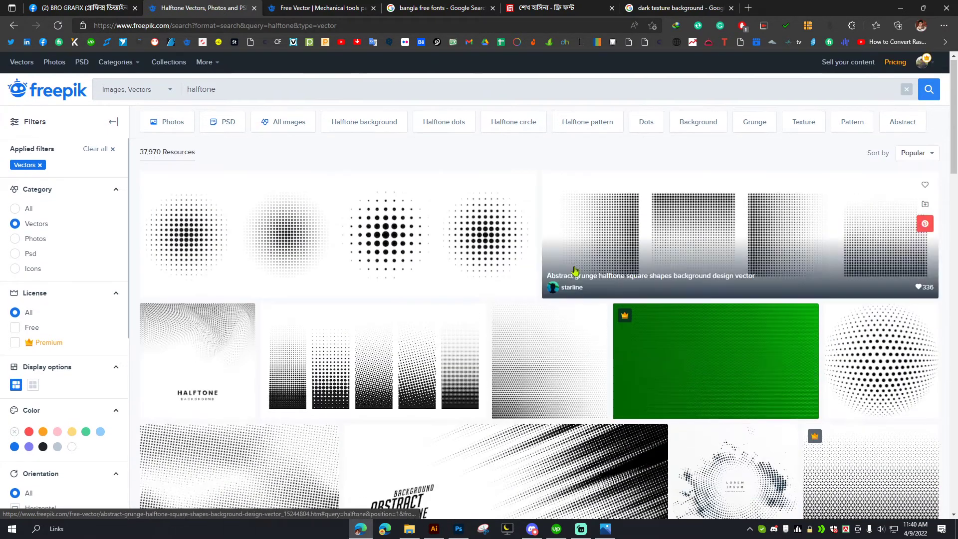
- Find the "Halftone radial gradient effect background set" among the Freepik results and open its page, closing the distorted shapes page
{"action": "scroll", "coordinate": [375, 281], "scroll_direction": "down", "scroll_amount": 4}
{"action": "scroll", "coordinate": [375, 280], "scroll_direction": "up", "scroll_amount": 1}
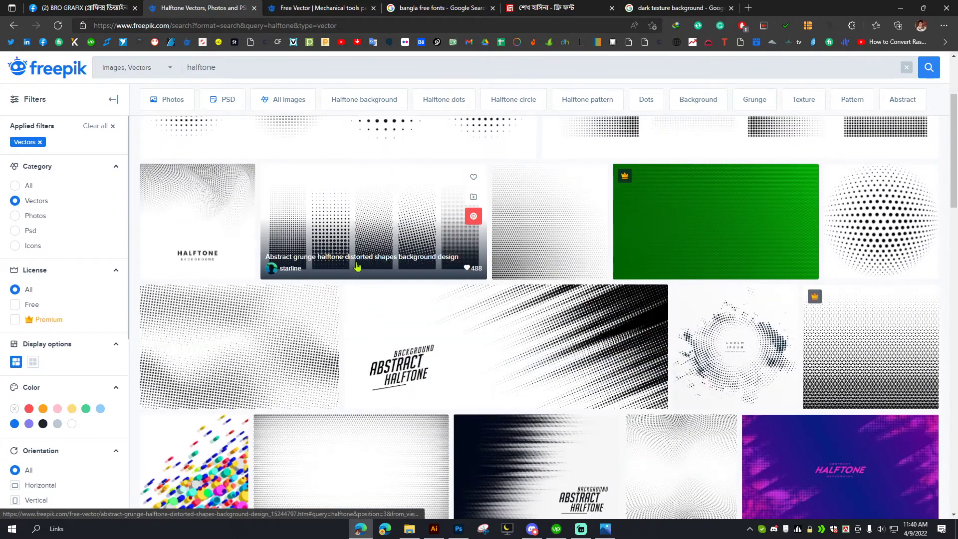
{"action": "middle_click", "coordinate": [428, 195]}
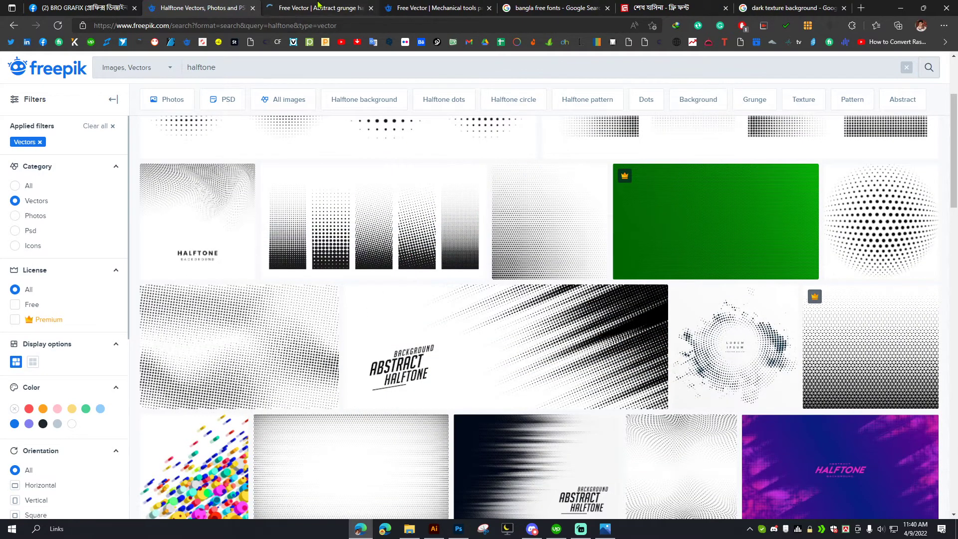
{"action": "scroll", "coordinate": [370, 276], "scroll_direction": "down", "scroll_amount": 4}
{"action": "scroll", "coordinate": [369, 275], "scroll_direction": "down", "scroll_amount": 3}
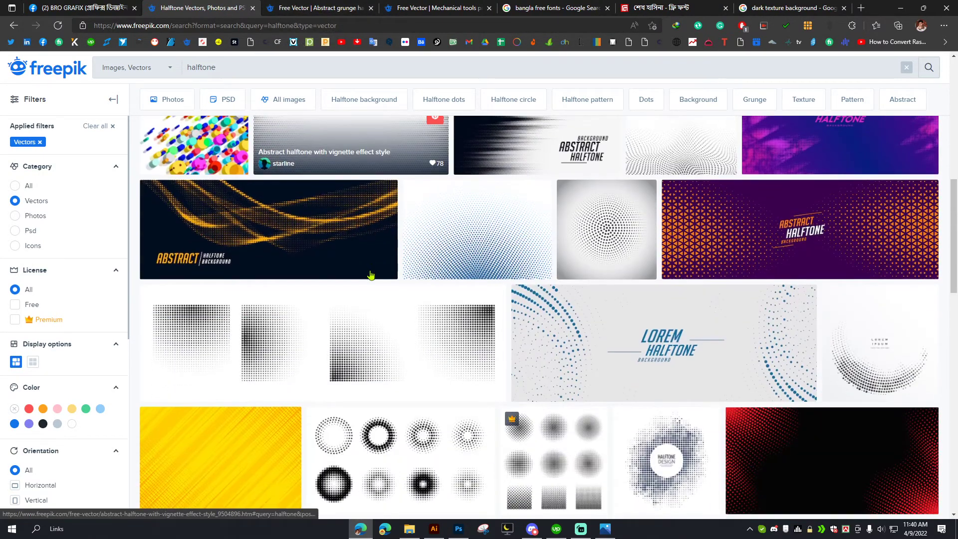
{"action": "middle_click", "coordinate": [443, 327]}
{"action": "middle_click", "coordinate": [314, 2]}
{"action": "left_click", "coordinate": [300, 3]}
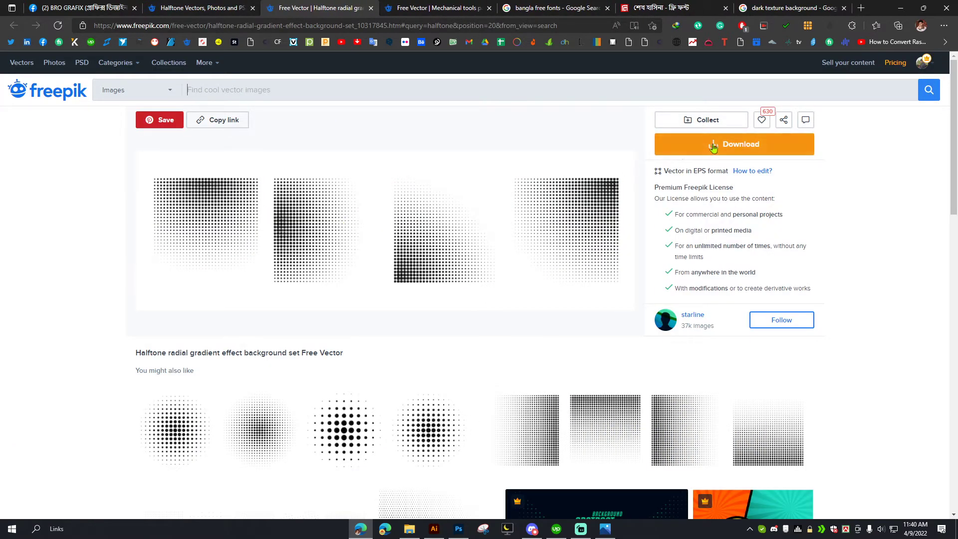
- Restrict the Freepik halftone vector search to free resources and look through the filtered results
{"action": "left_click", "coordinate": [202, 7]}
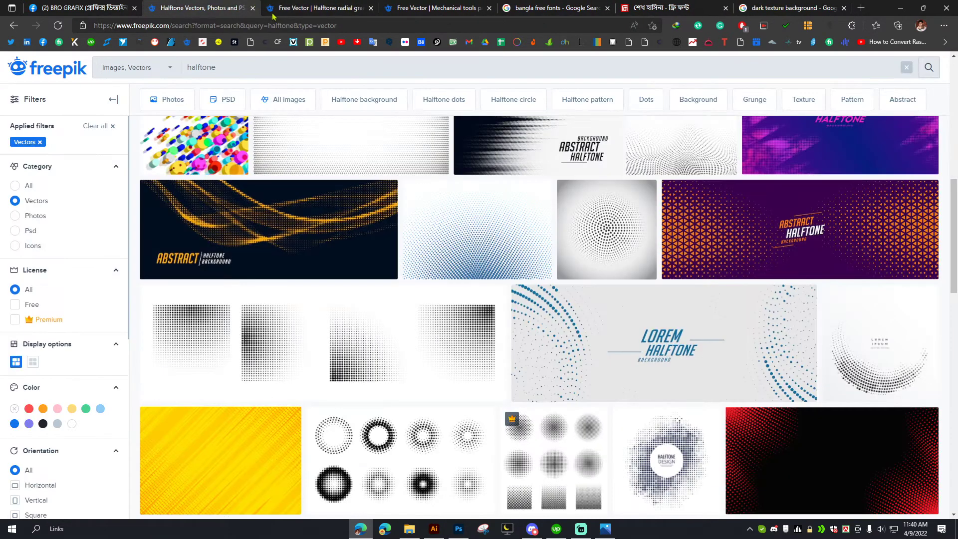
{"action": "scroll", "coordinate": [295, 301], "scroll_direction": "up", "scroll_amount": 1}
{"action": "scroll", "coordinate": [295, 300], "scroll_direction": "down", "scroll_amount": 2}
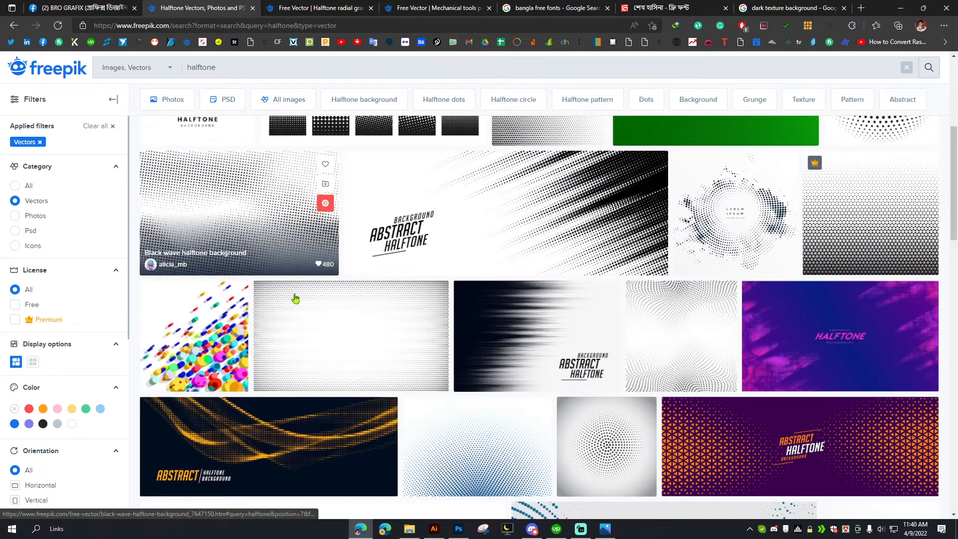
{"action": "scroll", "coordinate": [295, 298], "scroll_direction": "up", "scroll_amount": 2}
{"action": "scroll", "coordinate": [295, 299], "scroll_direction": "up", "scroll_amount": 3}
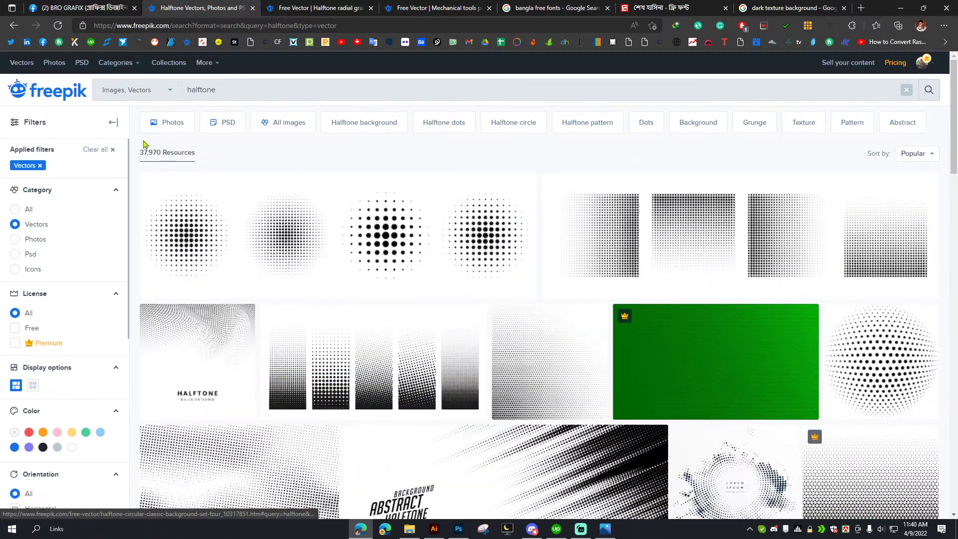
{"action": "left_click", "coordinate": [139, 89]}
{"action": "left_click", "coordinate": [102, 166]}
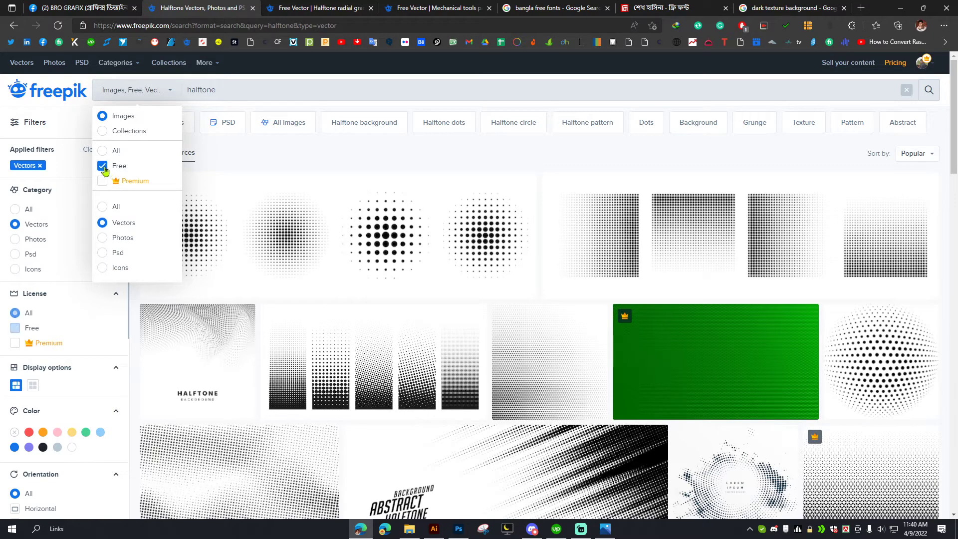
{"action": "left_click", "coordinate": [929, 87]}
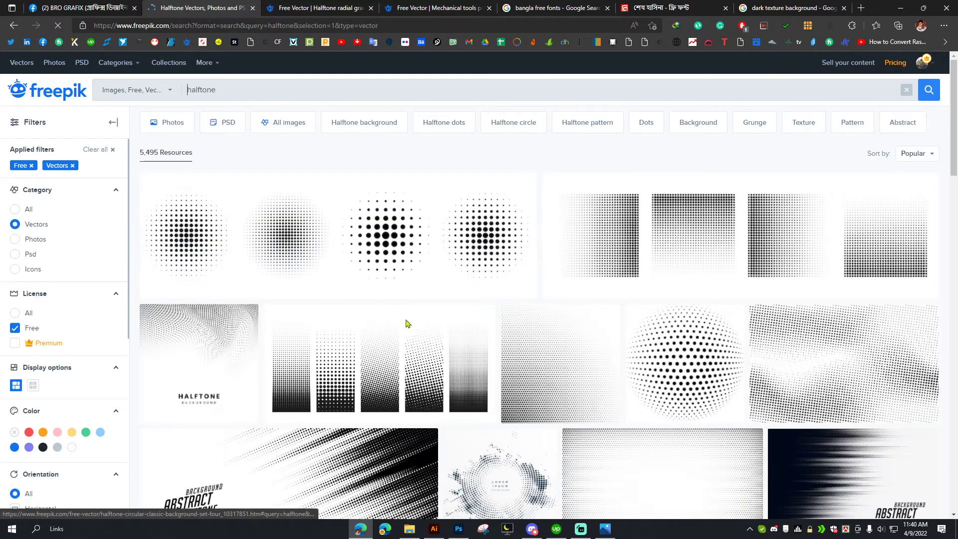
{"action": "scroll", "coordinate": [406, 321], "scroll_direction": "down", "scroll_amount": 5}
{"action": "scroll", "coordinate": [486, 269], "scroll_direction": "down", "scroll_amount": 3}
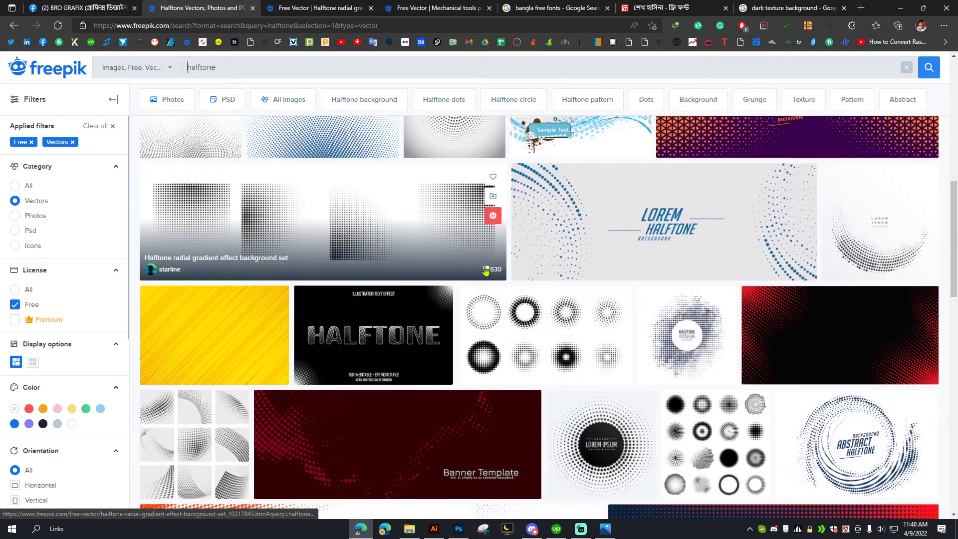
- Download the halftone radial gradient effect background set and open 18322763.eps from its archive in Illustrator
{"action": "left_click", "coordinate": [343, 7]}
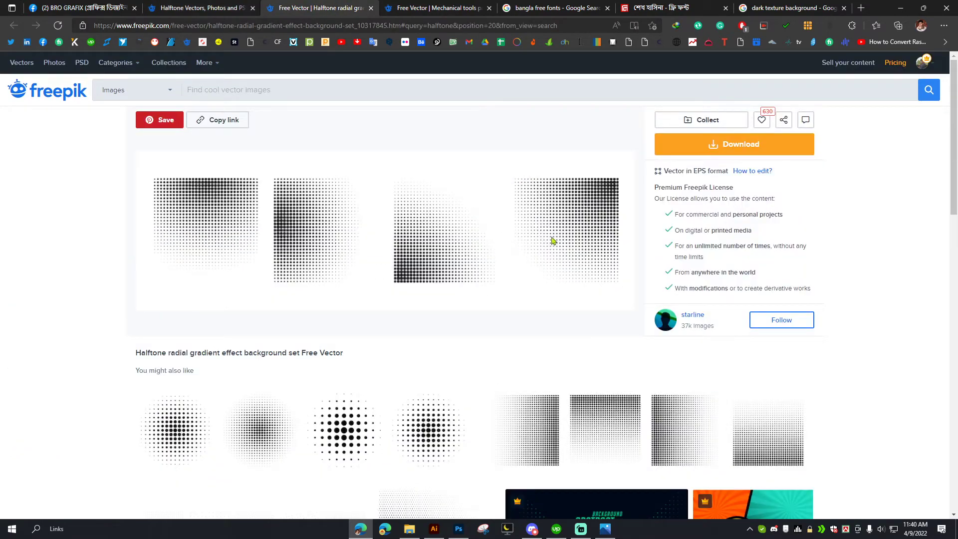
{"action": "left_click", "coordinate": [701, 155]}
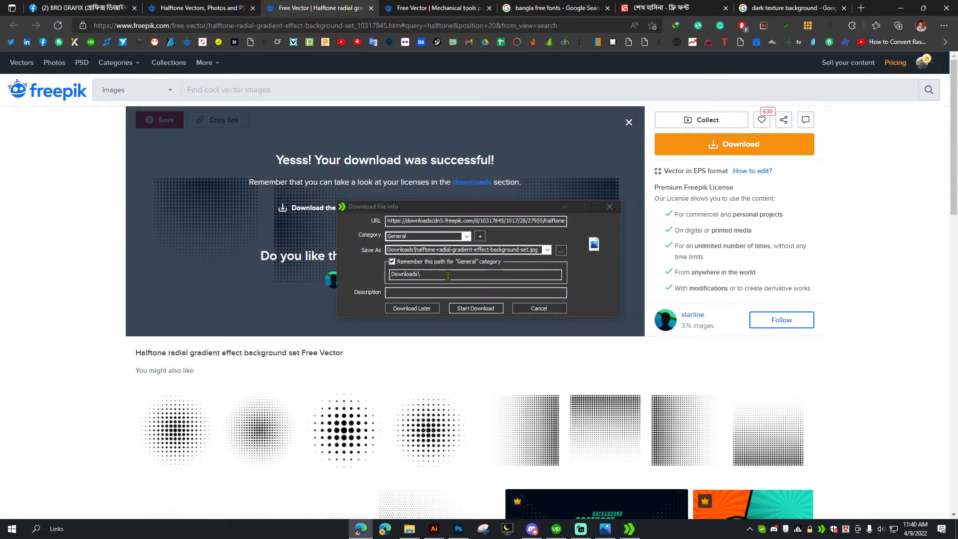
{"action": "left_click", "coordinate": [474, 307]}
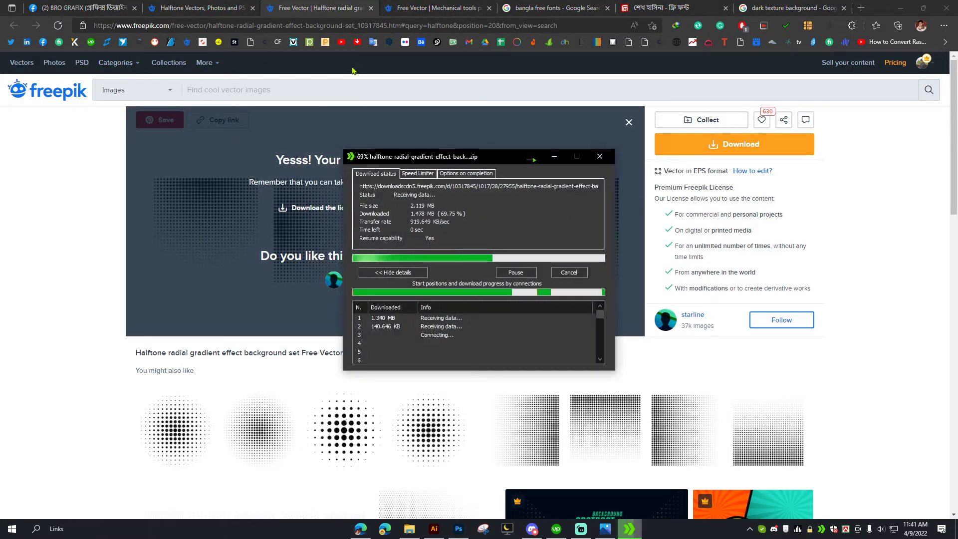
{"action": "left_click", "coordinate": [396, 294]}
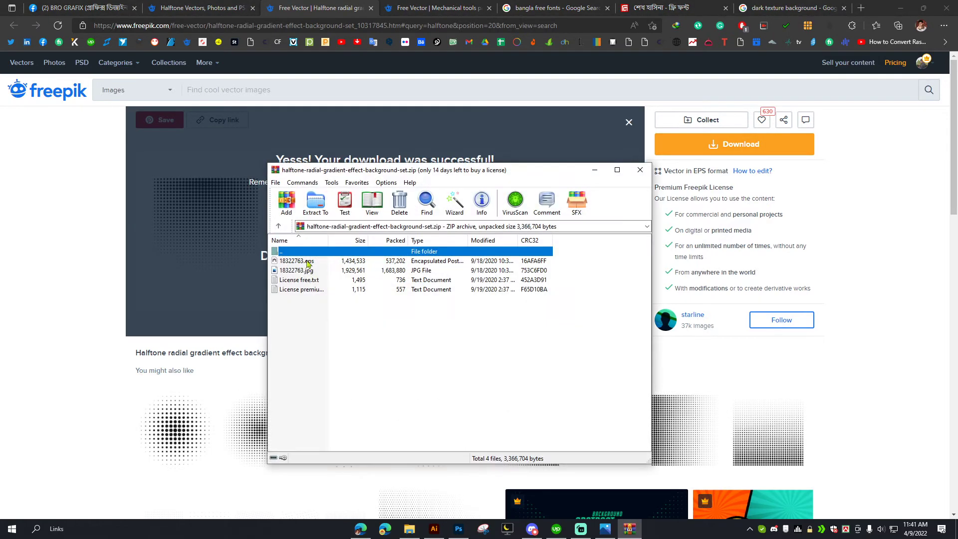
{"action": "double_click", "coordinate": [308, 263]}
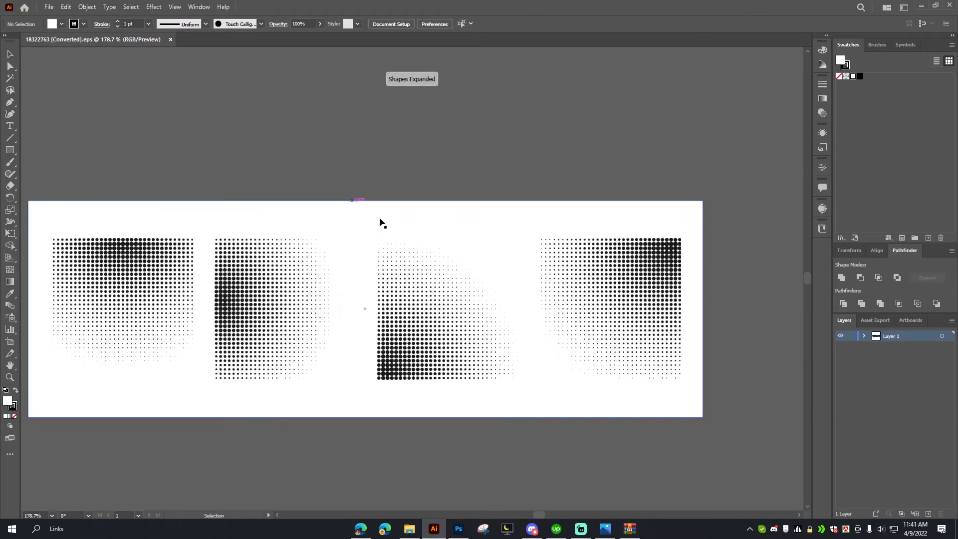
- Ungroup the halftone artwork so that its patterns can be selected separately, undoing the trial move
{"action": "left_click_drag", "start_coordinate": [217, 157], "coordinate": [284, 136]}
{"action": "left_click_drag", "start_coordinate": [220, 254], "coordinate": [299, 223]}
{"action": "key", "text": "ctrl+z"}
{"action": "right_click", "coordinate": [370, 208]}
{"action": "left_click", "coordinate": [397, 293]}
{"action": "left_click", "coordinate": [433, 156]}
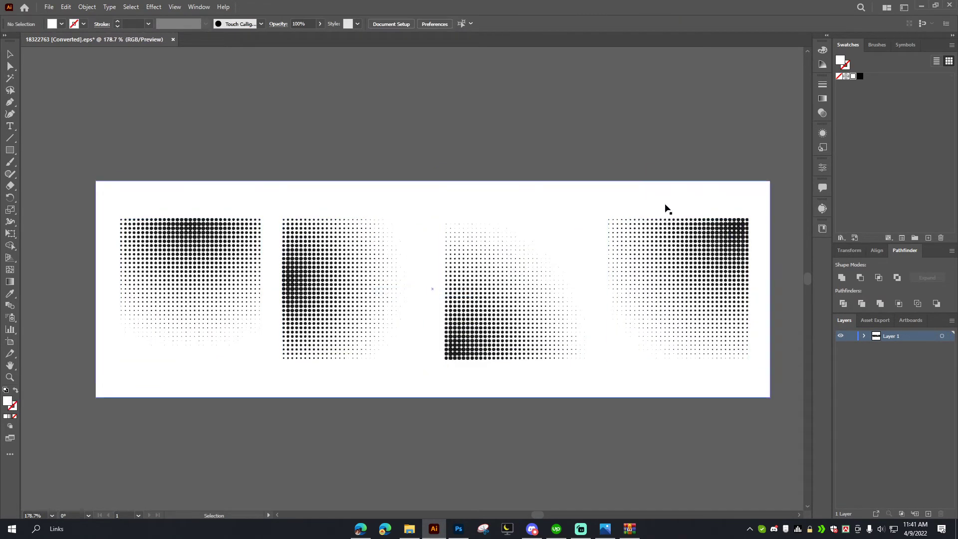
- Move the rightmost halftone square off the artboard into the empty area above it
{"action": "scroll", "coordinate": [648, 219], "scroll_direction": "right", "scroll_amount": 2}
{"action": "scroll", "coordinate": [592, 253], "scroll_direction": "down", "scroll_amount": 1}
{"action": "left_click_drag", "start_coordinate": [599, 252], "coordinate": [555, 122]}
{"action": "left_click_drag", "start_coordinate": [620, 102], "coordinate": [567, 175]}
{"action": "left_click", "coordinate": [567, 176]}
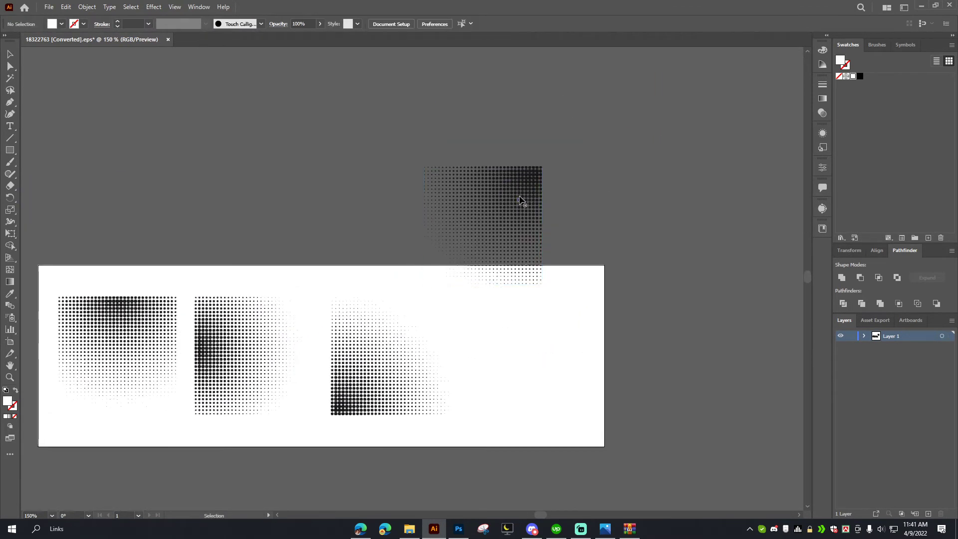
{"action": "right_click", "coordinate": [579, 147]}
{"action": "left_click_drag", "start_coordinate": [519, 196], "coordinate": [688, 162]}
{"action": "left_click", "coordinate": [626, 230]}
{"action": "key", "text": "ctrl+z"}
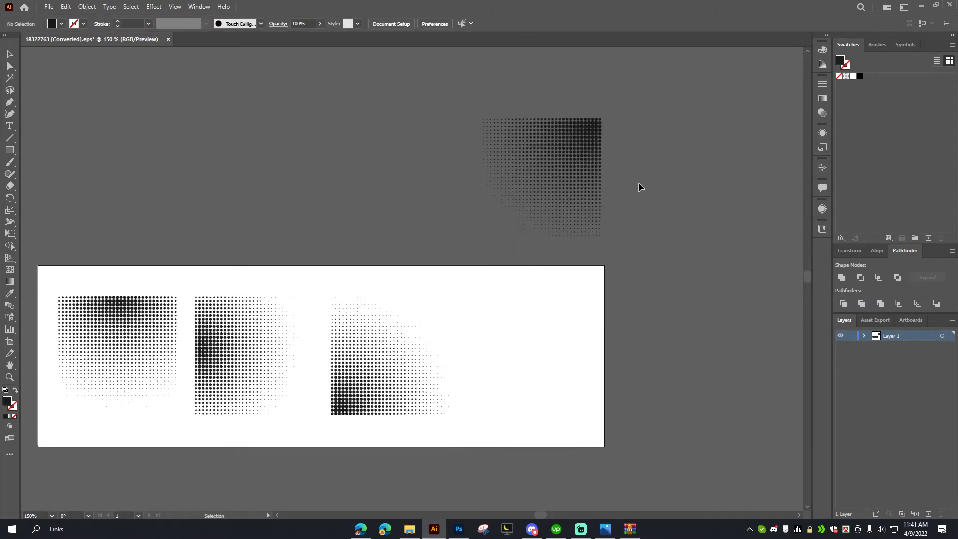
- Select the detached halftone square as a whole group and reposition it above the artboard
{"action": "left_click", "coordinate": [633, 168]}
{"action": "left_click_drag", "start_coordinate": [565, 143], "coordinate": [526, 128]}
{"action": "key", "text": "ctrl+z"}
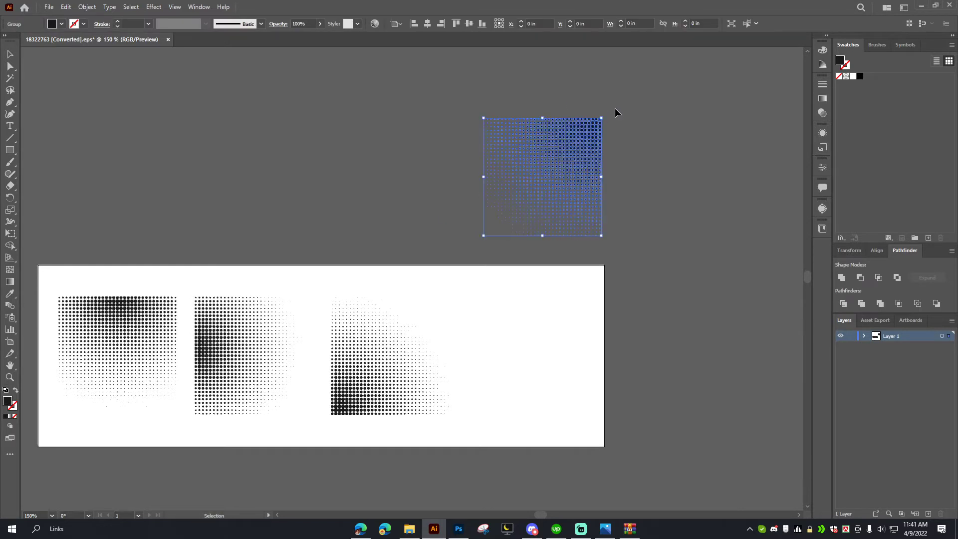
{"action": "left_click", "coordinate": [616, 108]}
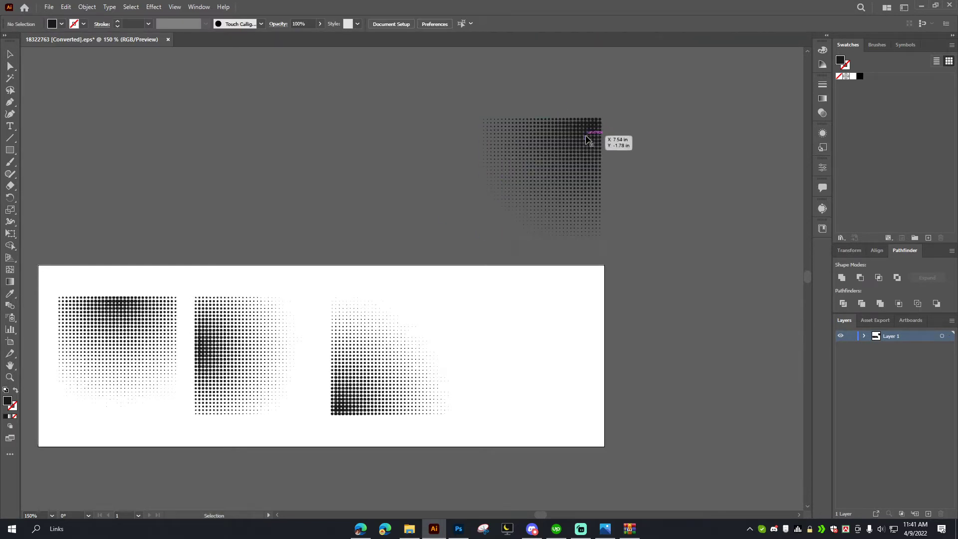
{"action": "left_click", "coordinate": [590, 138]}
{"action": "key", "text": "a"}
{"action": "key", "text": "v"}
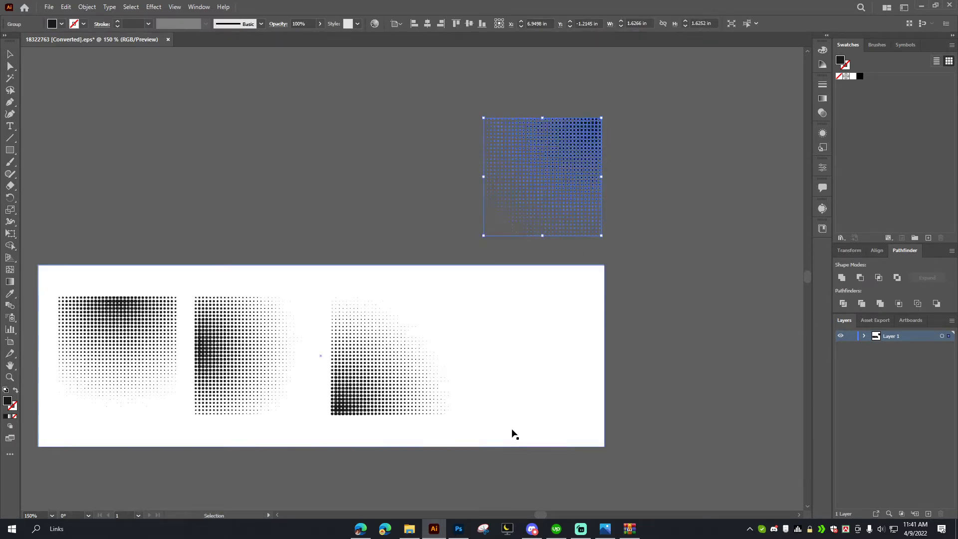
{"action": "left_click_drag", "start_coordinate": [558, 170], "coordinate": [507, 140]}
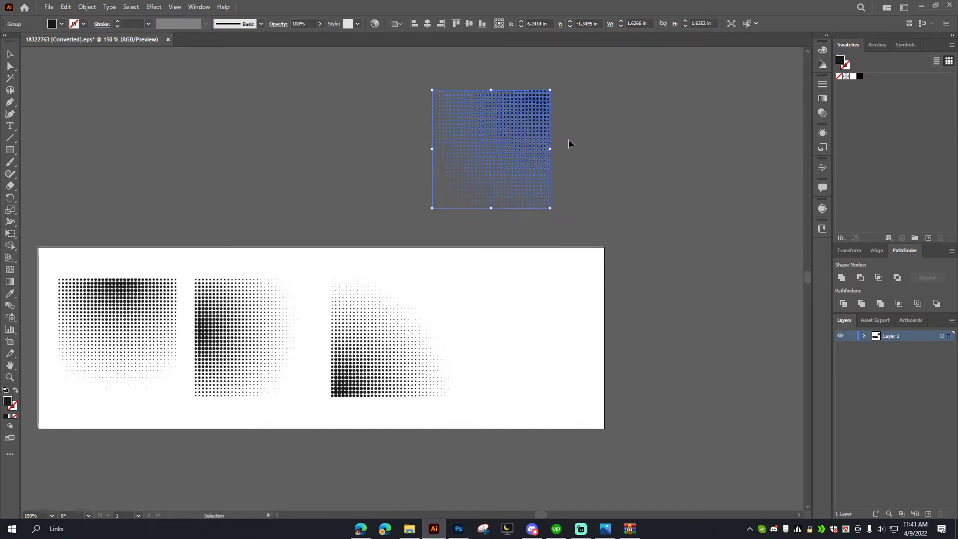
- Copy the selected halftone square into the Untitled-1 document in Photoshop, pasting it as pixels
{"action": "left_click", "coordinate": [459, 529]}
{"action": "left_click", "coordinate": [80, 36]}
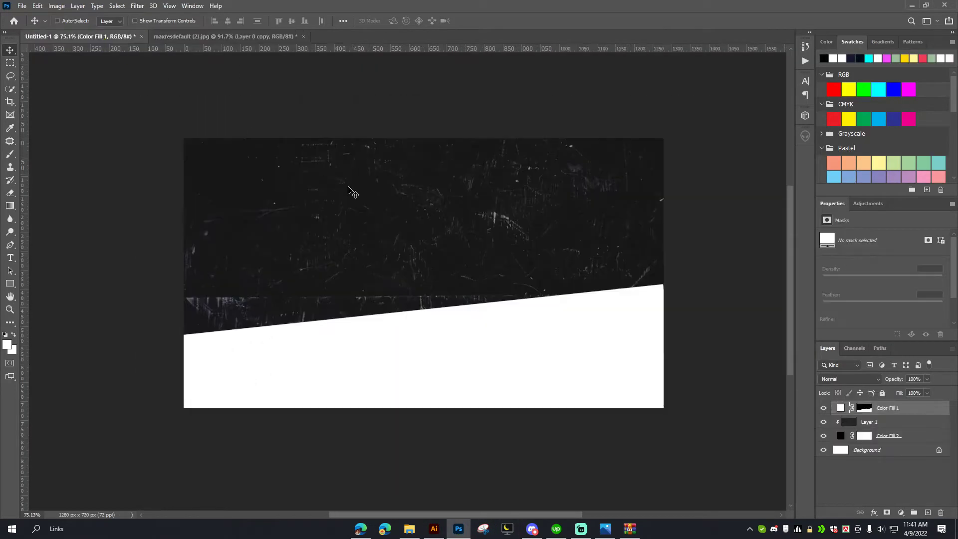
{"action": "key", "text": "ctrl"}
{"action": "key", "text": "ctrl+v"}
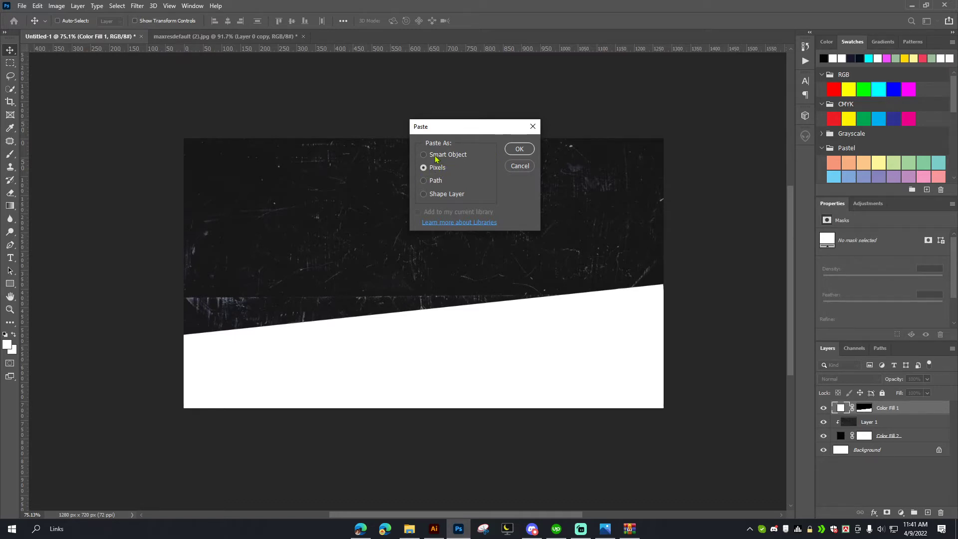
{"action": "left_click", "coordinate": [517, 150]}
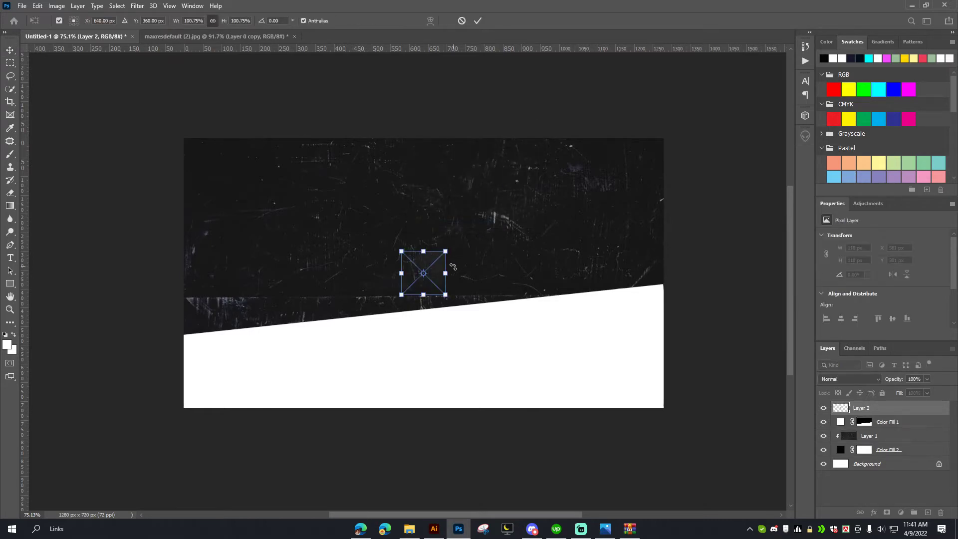
- Enlarge the pasted halftone to about 448 x 448 px and orient it with its dense corner at the canvas's top-left corner
{"action": "left_click_drag", "start_coordinate": [445, 273], "coordinate": [324, 206]}
{"action": "left_click_drag", "start_coordinate": [358, 147], "coordinate": [113, 72]}
{"action": "left_click_drag", "start_coordinate": [243, 201], "coordinate": [240, 193]}
{"action": "left_click", "coordinate": [478, 20]}
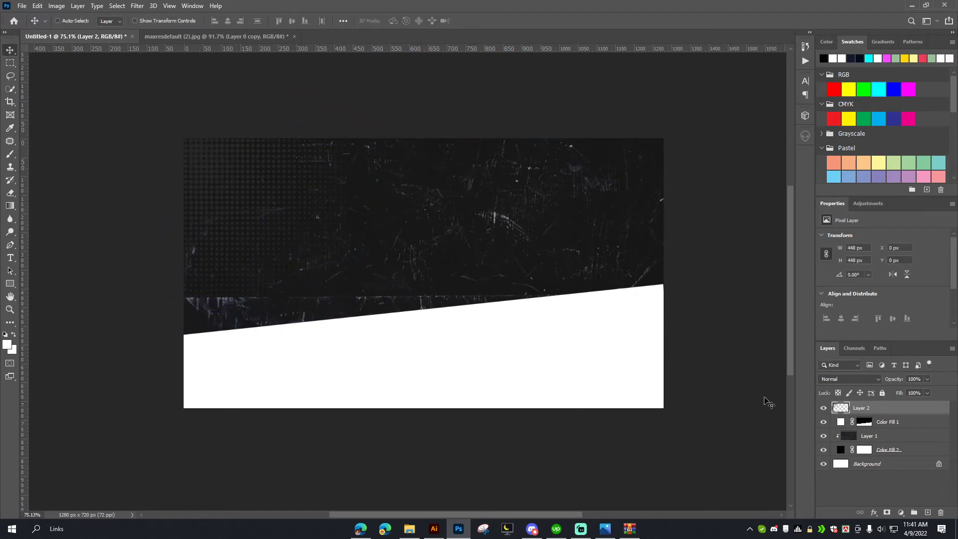
- Check the dots in the sample thumbnail, and apply a grey #717171 Color Overlay to the halftone layer
{"action": "left_click", "coordinate": [215, 36]}
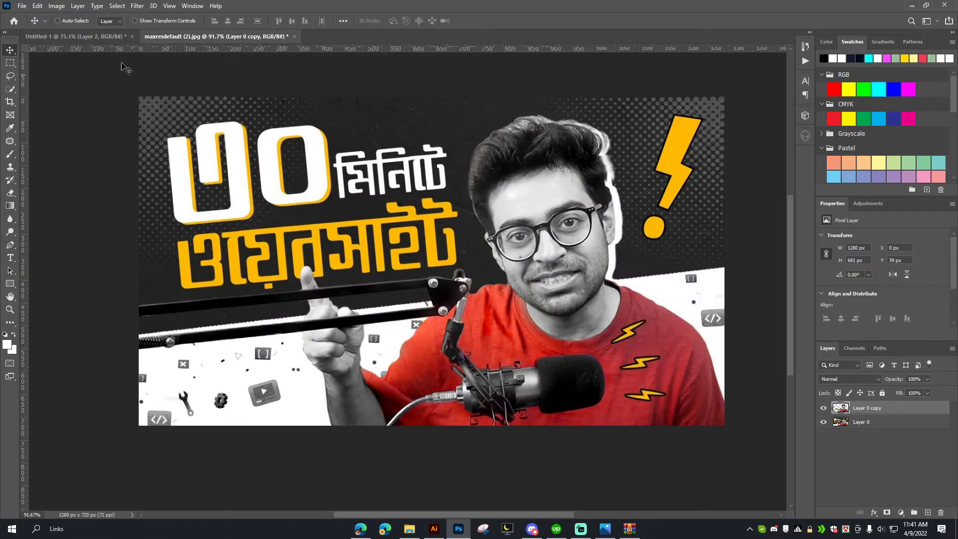
{"action": "left_click", "coordinate": [87, 38]}
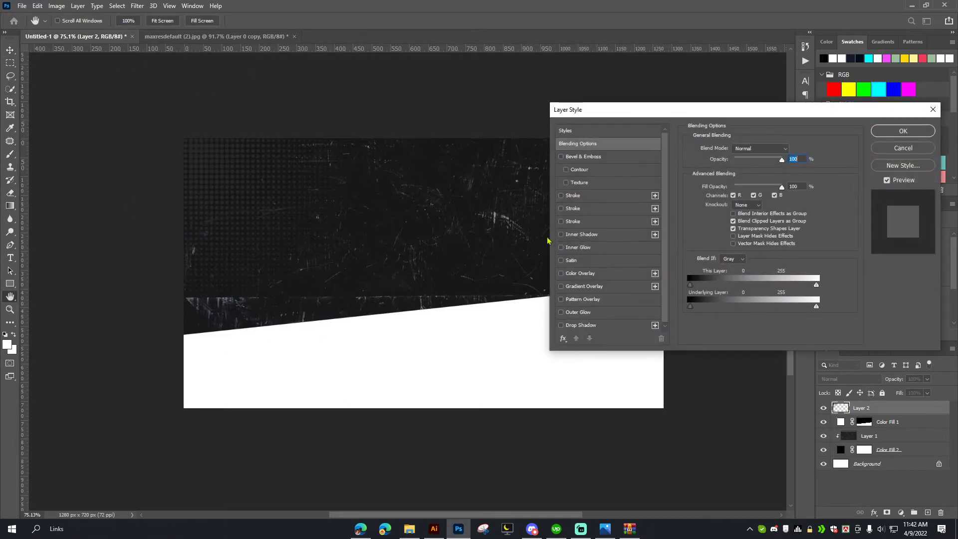
{"action": "left_click", "coordinate": [580, 276]}
{"action": "left_click", "coordinate": [791, 150]}
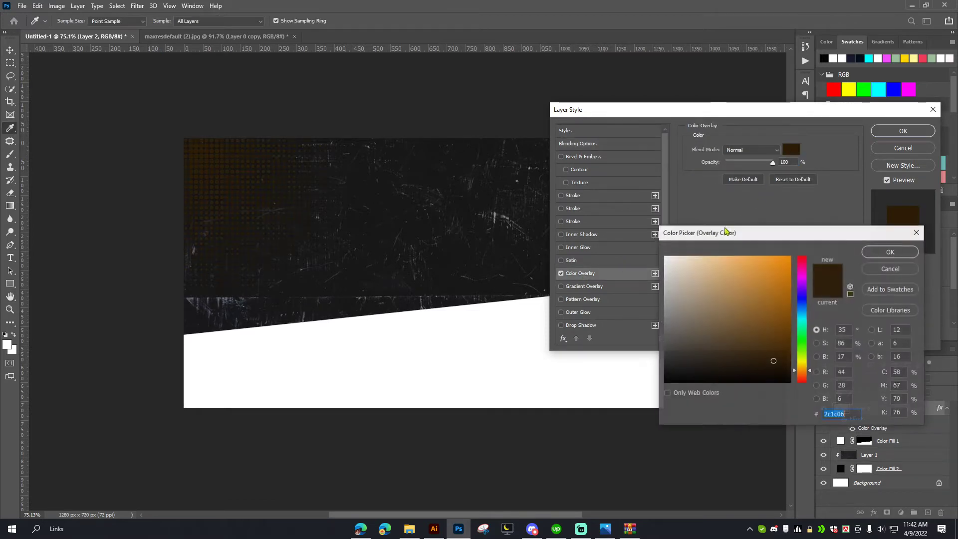
{"action": "left_click", "coordinate": [664, 319]}
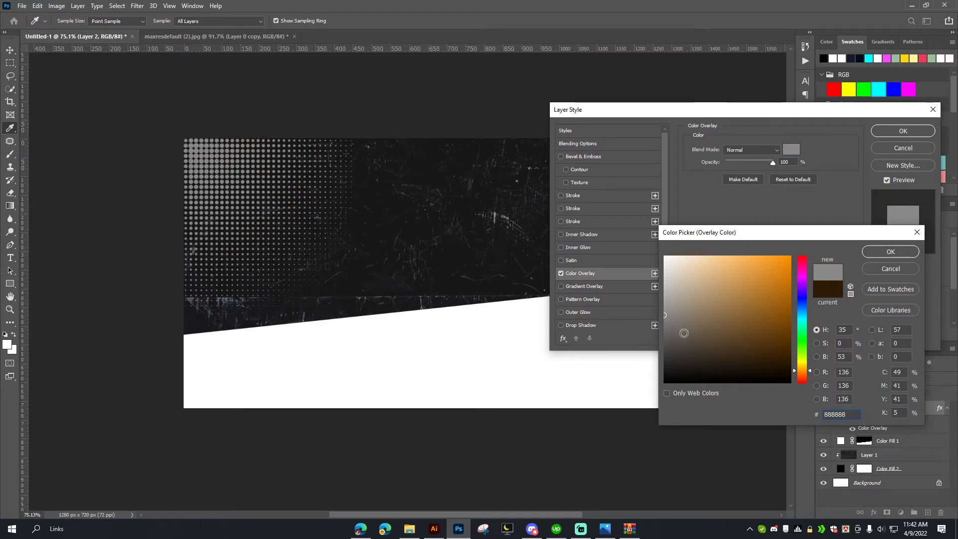
{"action": "left_click", "coordinate": [666, 324]}
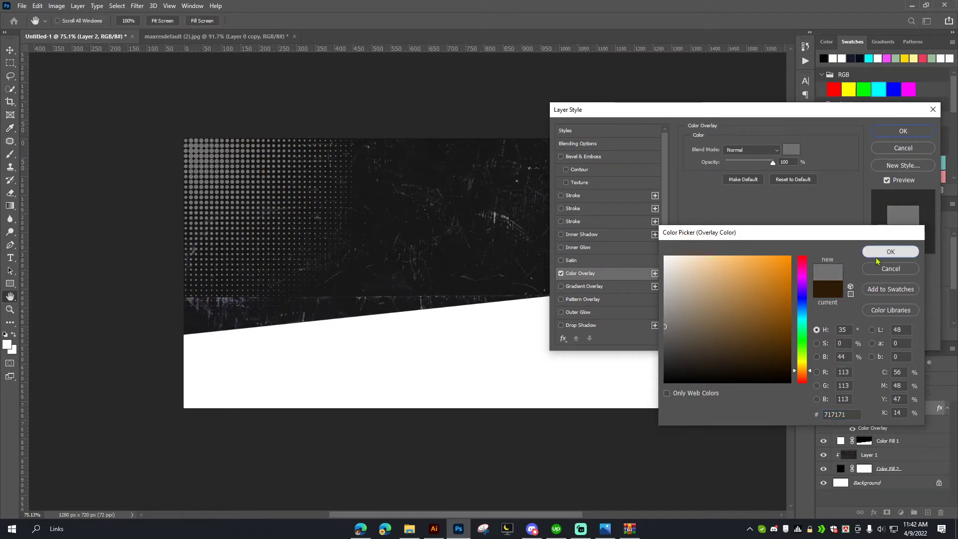
{"action": "left_click", "coordinate": [891, 252]}
{"action": "left_click", "coordinate": [903, 131]}
- Duplicate the halftone layer and flip the copy horizontally
{"action": "scroll", "coordinate": [278, 199], "scroll_direction": "down", "scroll_amount": 2}
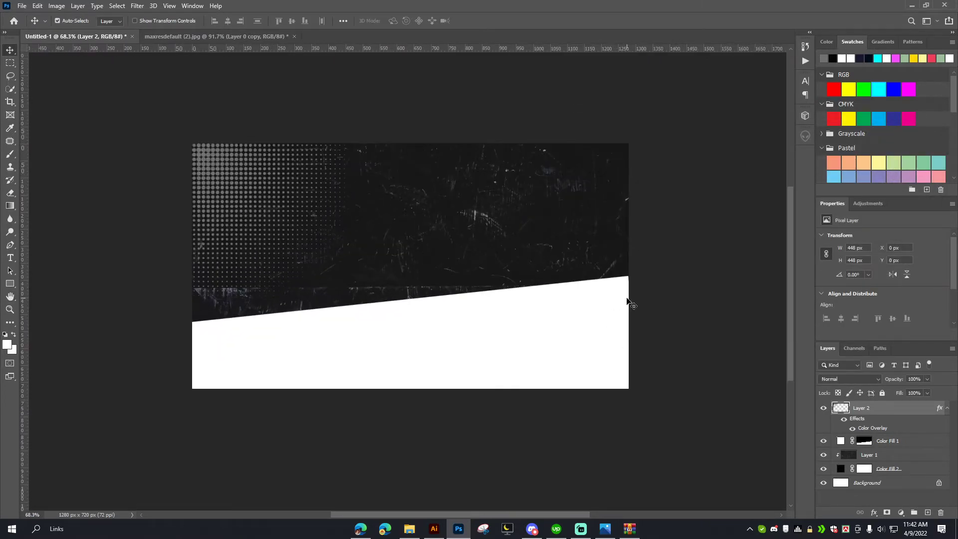
{"action": "key", "text": "ctrl"}
{"action": "key", "text": "ctrl+j"}
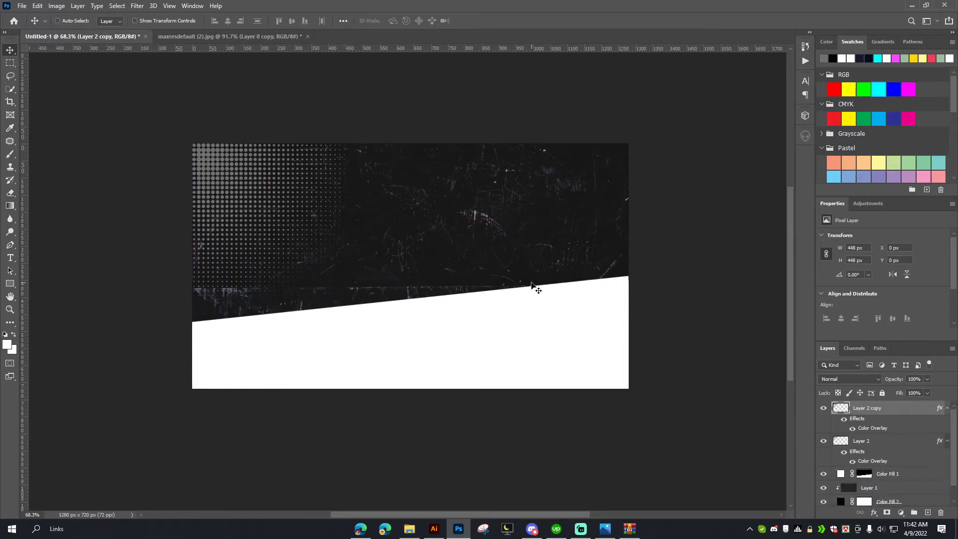
{"action": "key", "text": "ctrl+t"}
{"action": "right_click", "coordinate": [276, 189]}
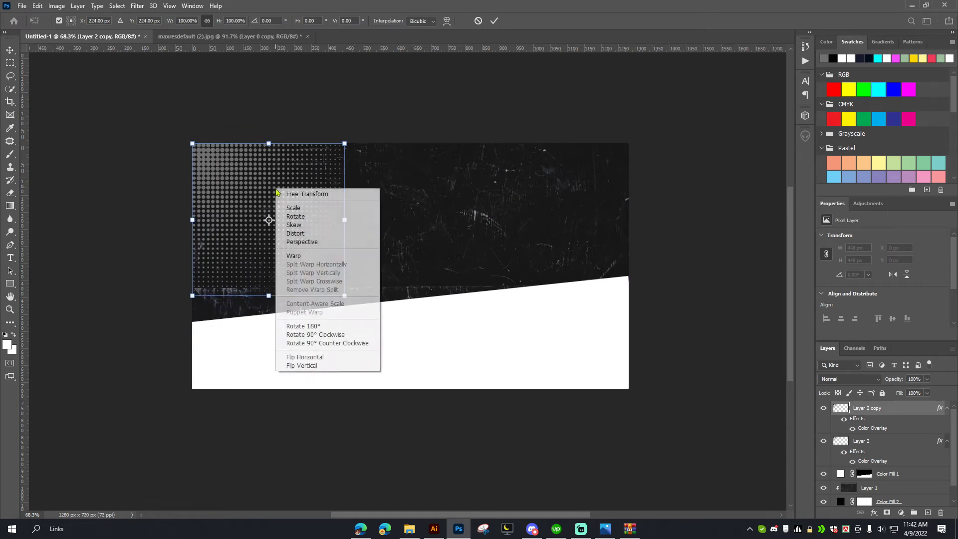
{"action": "left_click", "coordinate": [340, 359]}
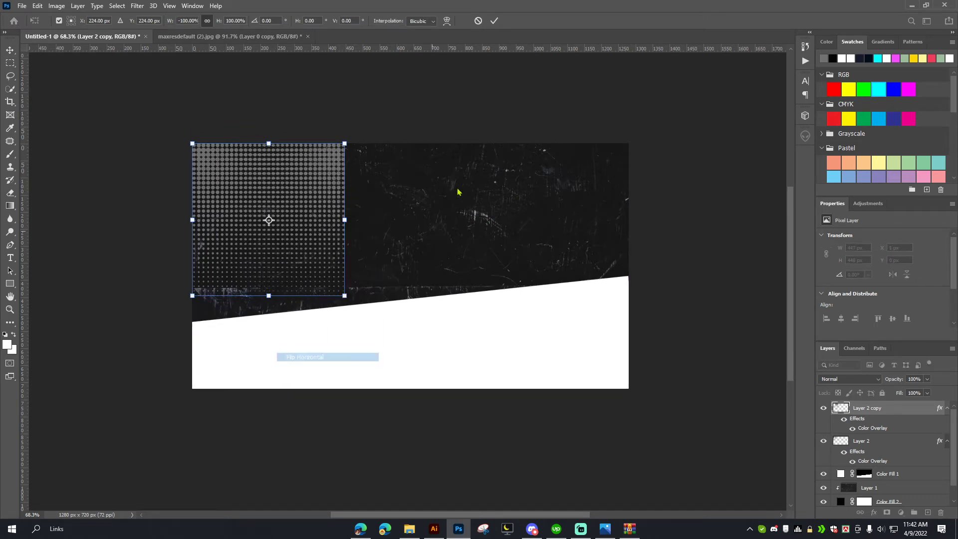
{"action": "left_click", "coordinate": [494, 21]}
- Move the flipped halftone copy into the canvas's upper-right corner, flush with both edges
{"action": "left_click_drag", "start_coordinate": [310, 178], "coordinate": [594, 178]}
{"action": "left_click_drag", "start_coordinate": [565, 263], "coordinate": [509, 283]}
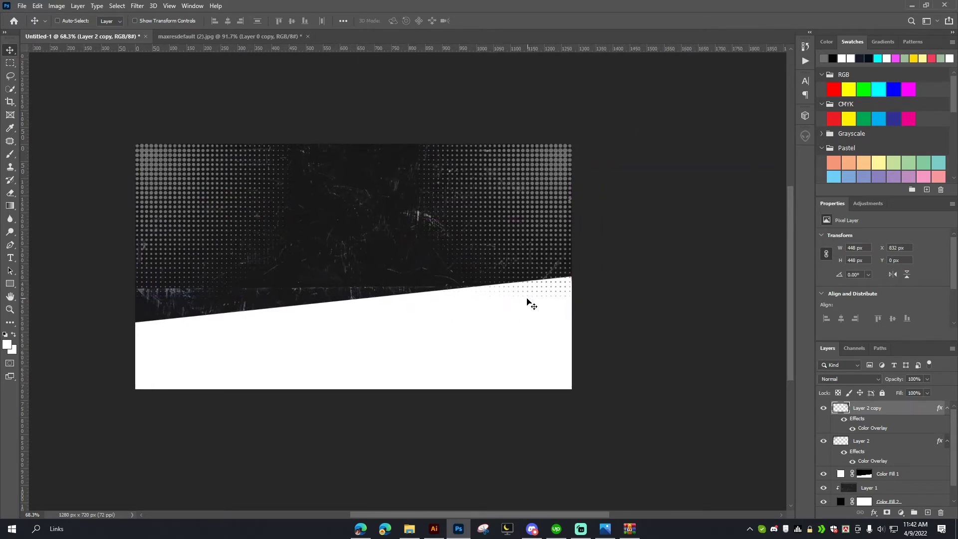
{"action": "left_click_drag", "start_coordinate": [521, 302], "coordinate": [525, 289]}
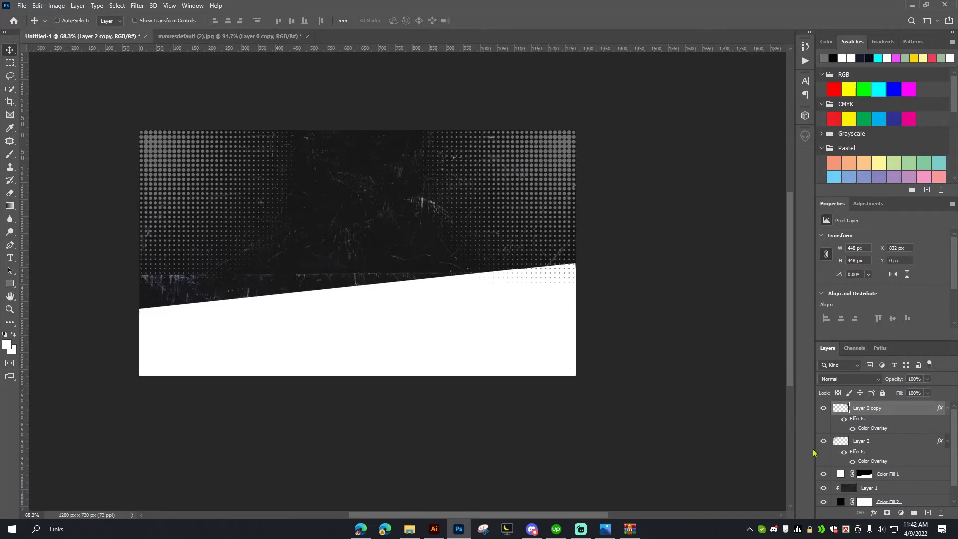
- Delete the part of the right halftone copy that overlaps the white slanted area, using the Color Fill 1 shape as the selection
{"action": "left_click", "coordinate": [824, 474]}
{"action": "left_click", "coordinate": [824, 473]}
{"action": "left_click", "coordinate": [867, 477], "text": "ctrl"}
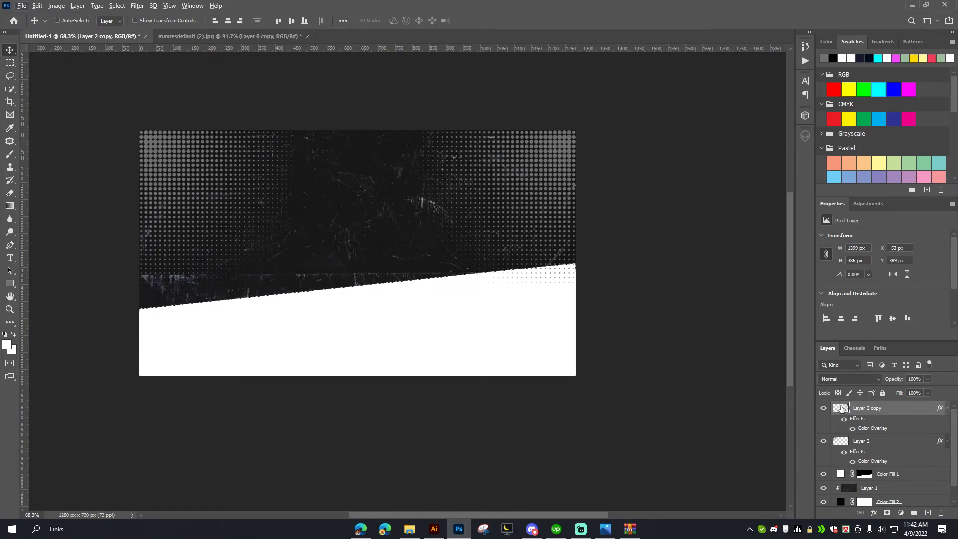
{"action": "key", "text": "Delete"}
{"action": "key", "text": "ctrl+d"}
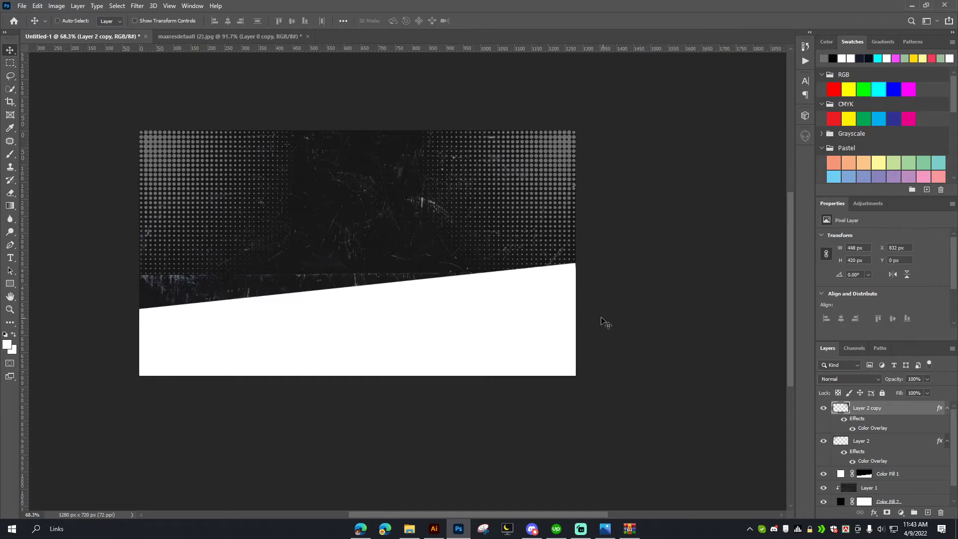
- Compare the two halftone corners with the dots in the sample thumbnail
{"action": "scroll", "coordinate": [561, 265], "scroll_direction": "up", "scroll_amount": 2}
{"action": "scroll", "coordinate": [561, 265], "scroll_direction": "down", "scroll_amount": 5}
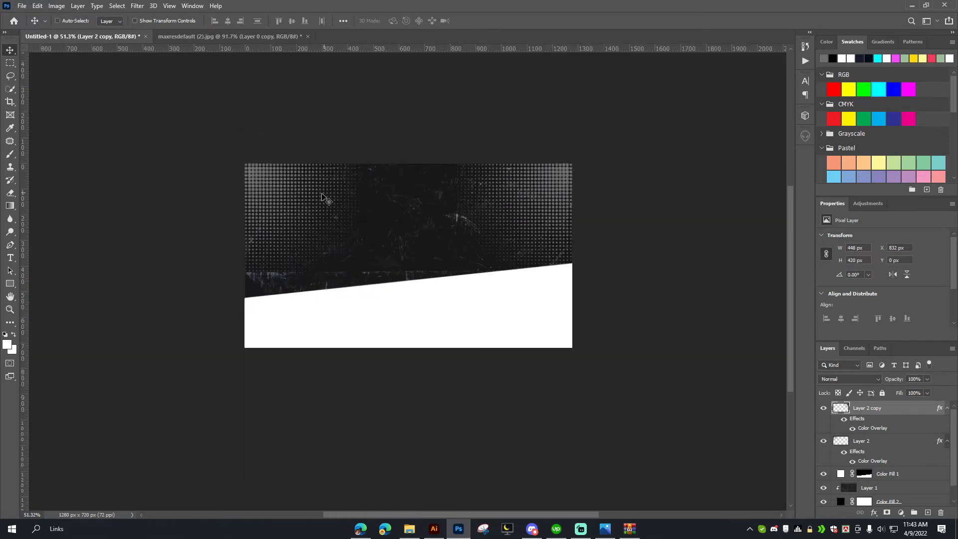
{"action": "scroll", "coordinate": [321, 197], "scroll_direction": "up", "scroll_amount": 1}
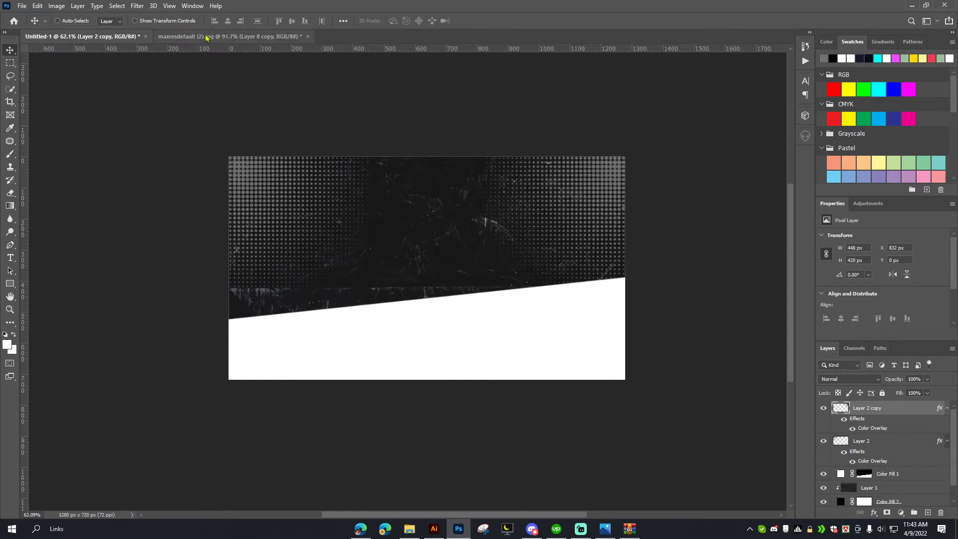
{"action": "left_click", "coordinate": [224, 36]}
{"action": "key", "text": "ctrl+Tab"}
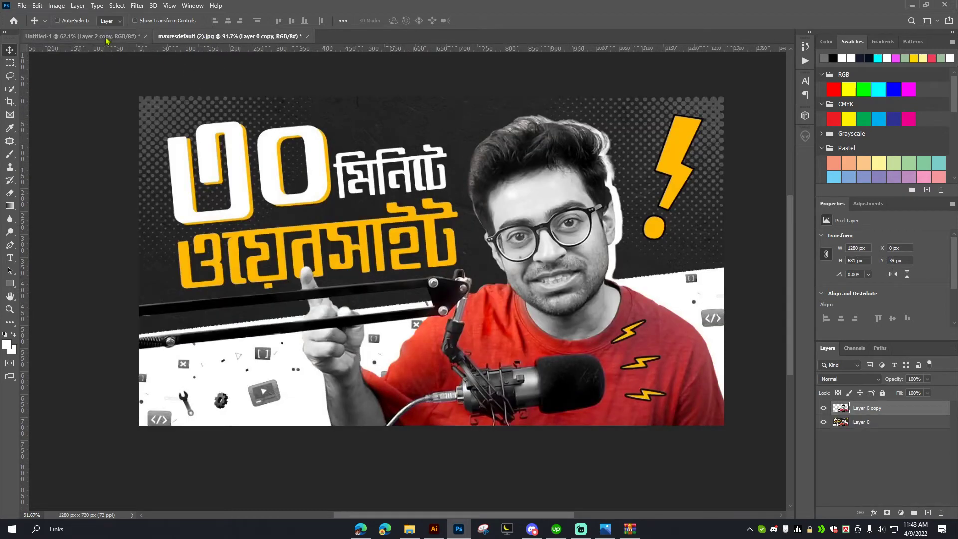
{"action": "scroll", "coordinate": [399, 194], "scroll_direction": "up", "scroll_amount": 1}
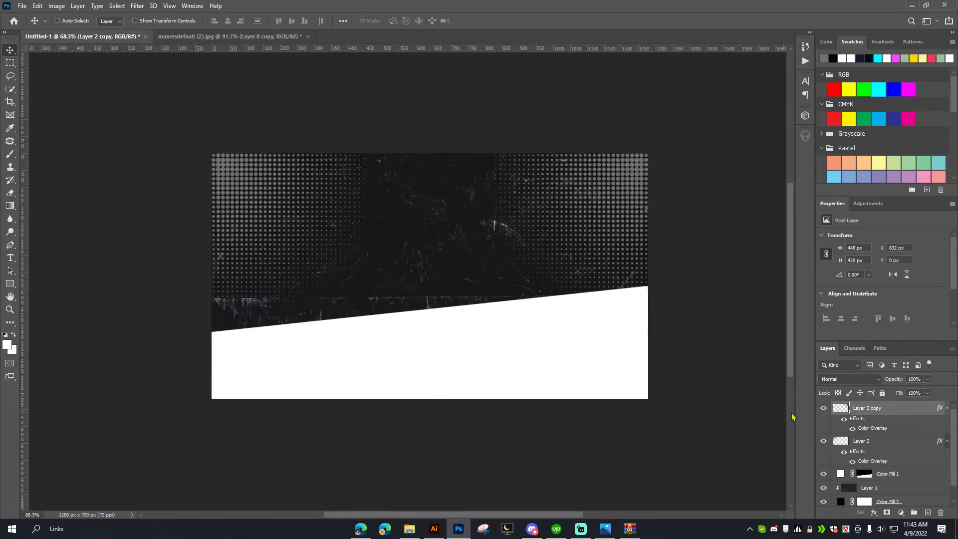
{"action": "scroll", "coordinate": [371, 187], "scroll_direction": "right", "scroll_amount": 1}
{"action": "scroll", "coordinate": [393, 199], "scroll_direction": "up", "scroll_amount": 1}
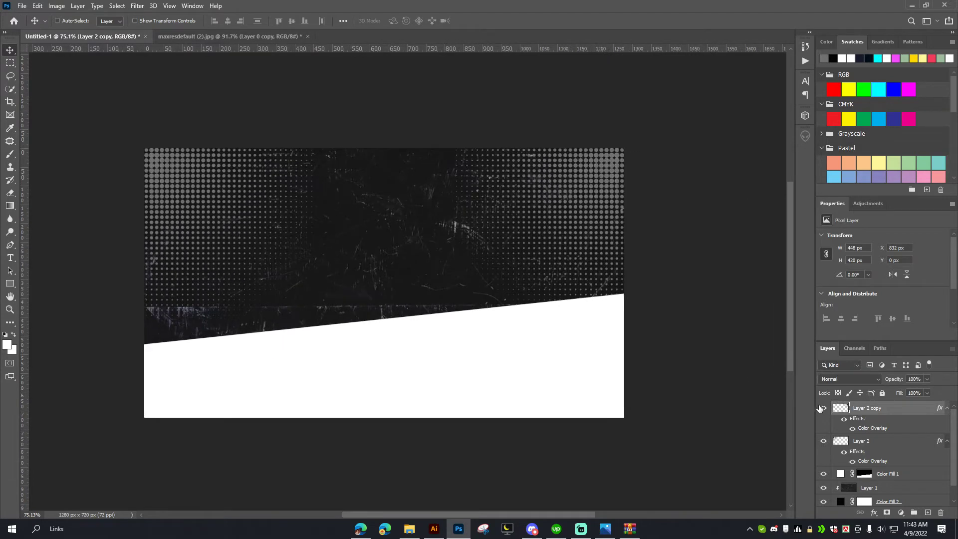
- Collapse both halftone layers' effects and try the Overlay and Soft Light blend modes on the right copy
{"action": "left_click", "coordinate": [946, 441]}
{"action": "left_click", "coordinate": [947, 408]}
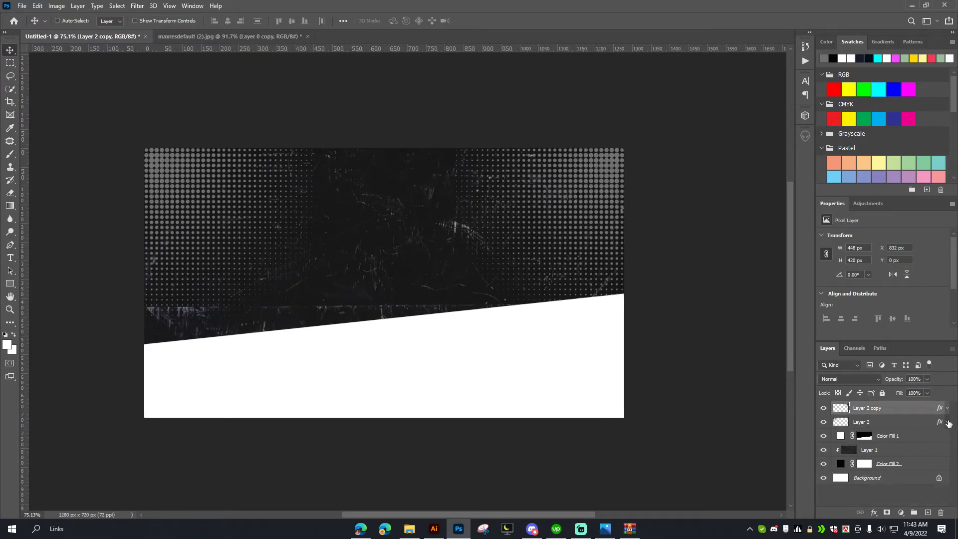
{"action": "left_click", "coordinate": [851, 382]}
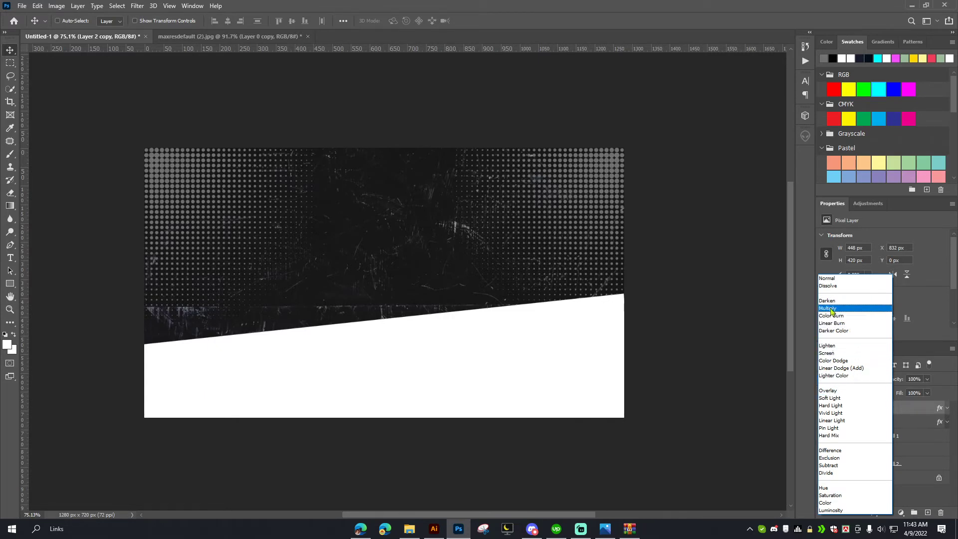
{"action": "left_click", "coordinate": [830, 392]}
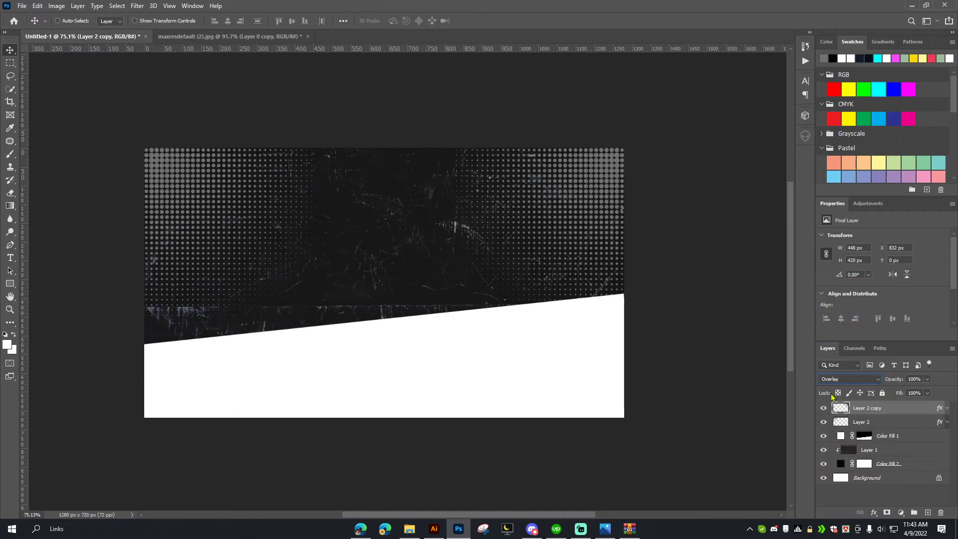
{"action": "left_click", "coordinate": [823, 408]}
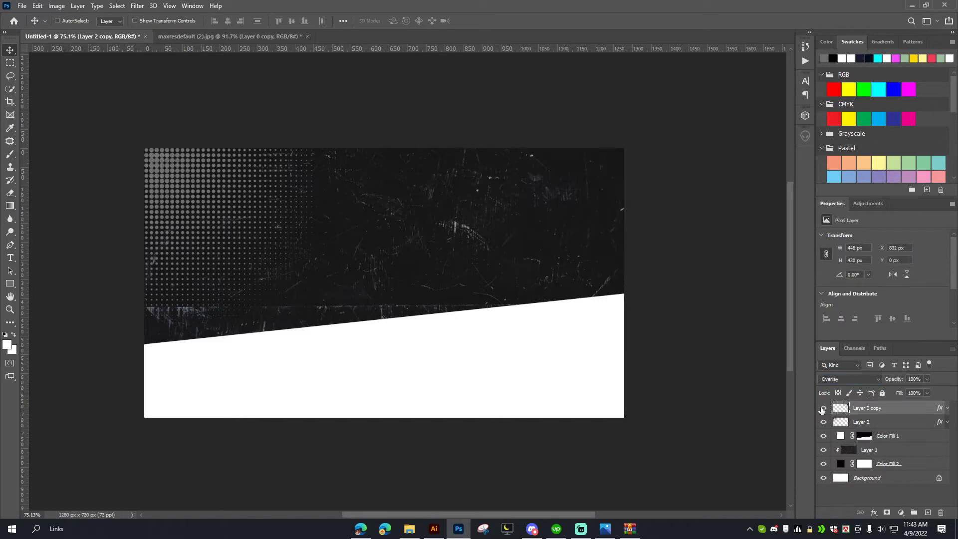
{"action": "left_click", "coordinate": [823, 407]}
{"action": "left_click", "coordinate": [854, 379]}
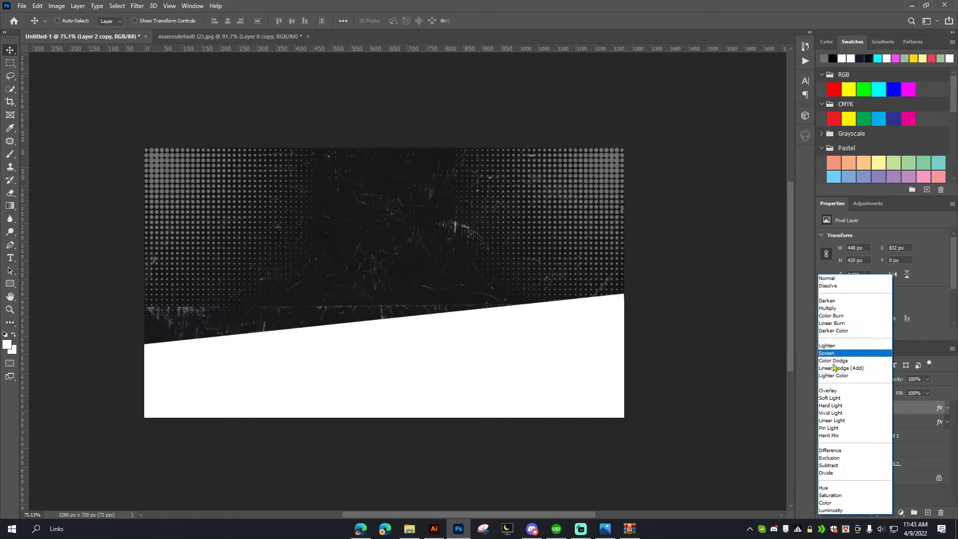
{"action": "left_click", "coordinate": [835, 399]}
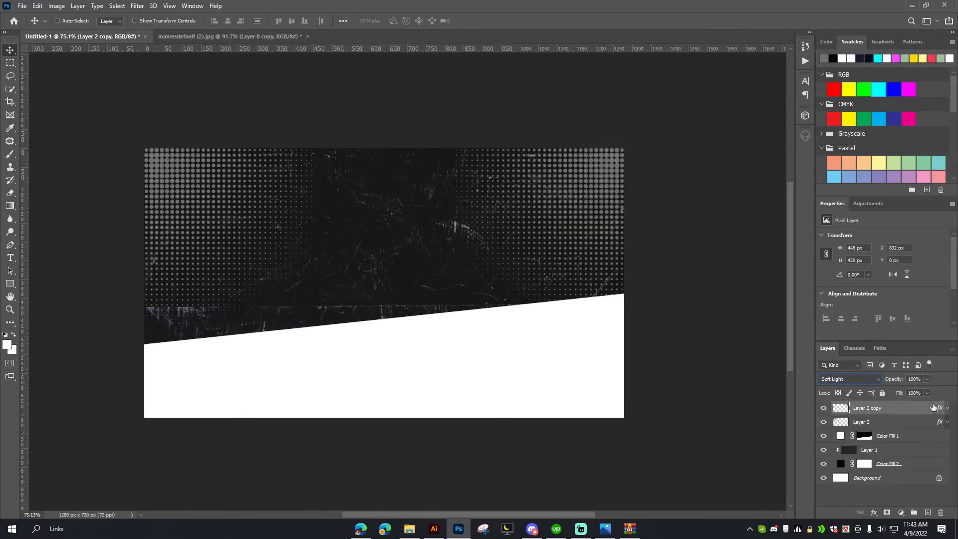
- Set the right halftone copy's blend mode to Screen and lower its opacity to 62%
{"action": "left_click", "coordinate": [848, 380]}
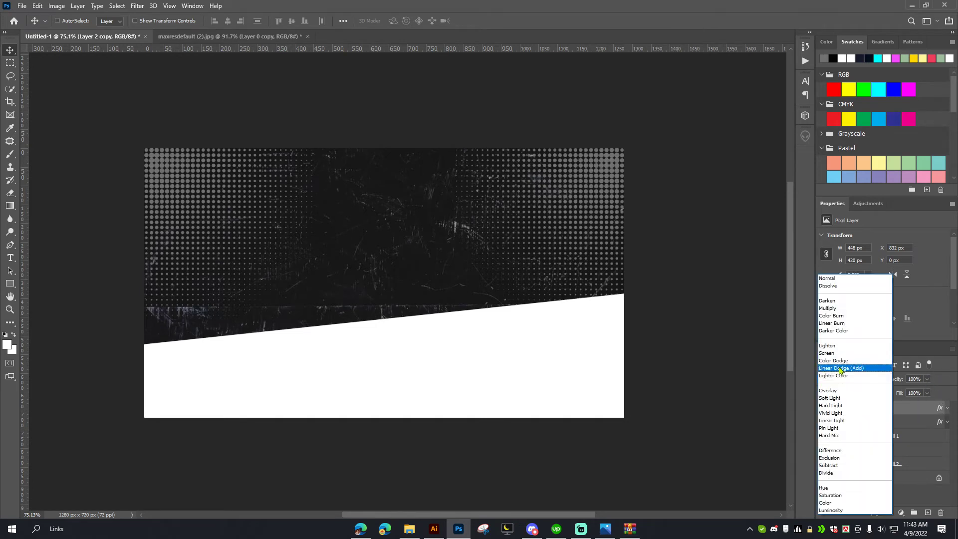
{"action": "left_click", "coordinate": [828, 353]}
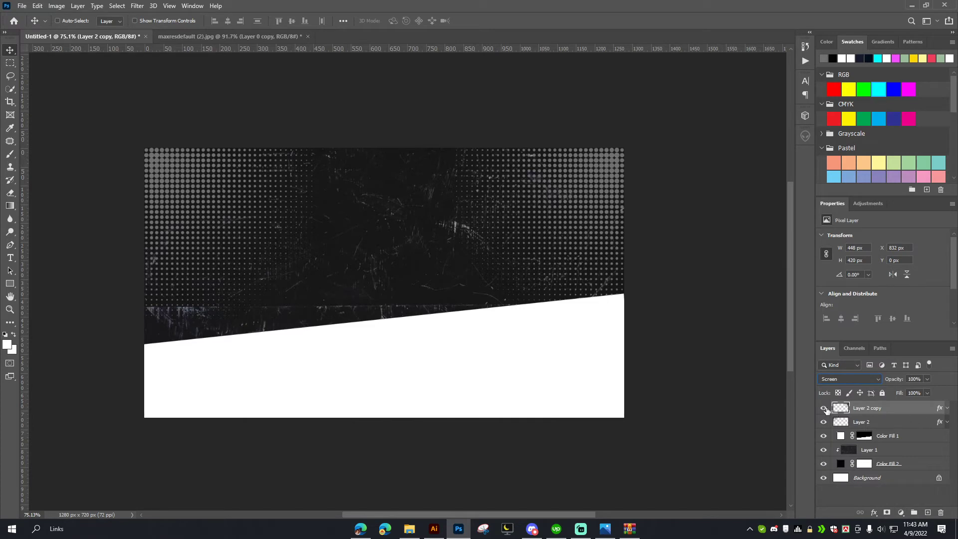
{"action": "left_click", "coordinate": [824, 408]}
{"action": "left_click", "coordinate": [823, 408]}
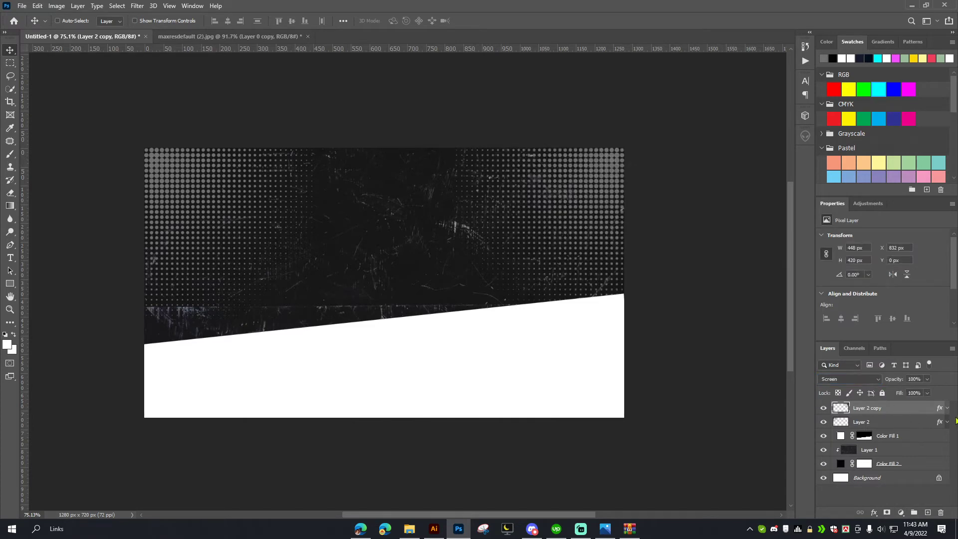
{"action": "left_click", "coordinate": [927, 381]}
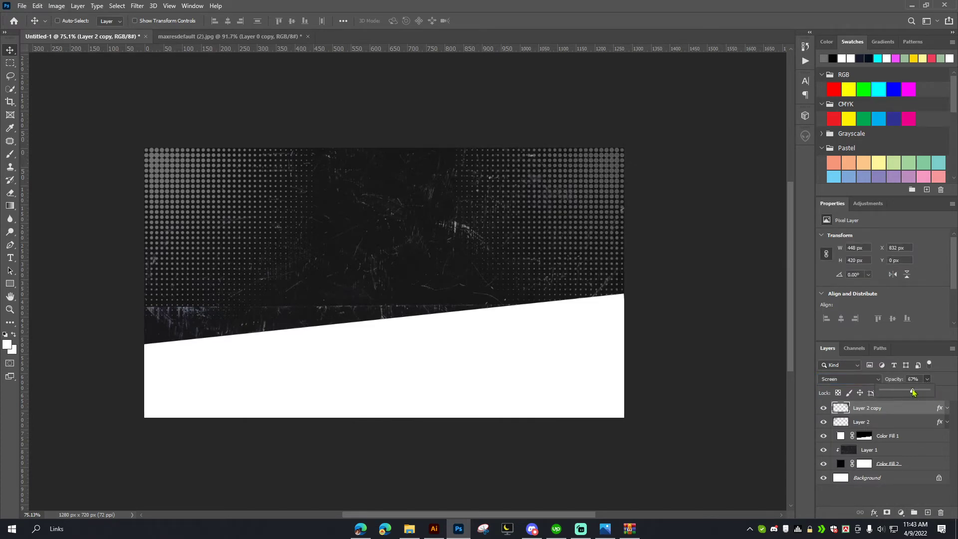
- Set the opacity of both halftone layers to 50%
{"action": "left_click", "coordinate": [916, 425]}
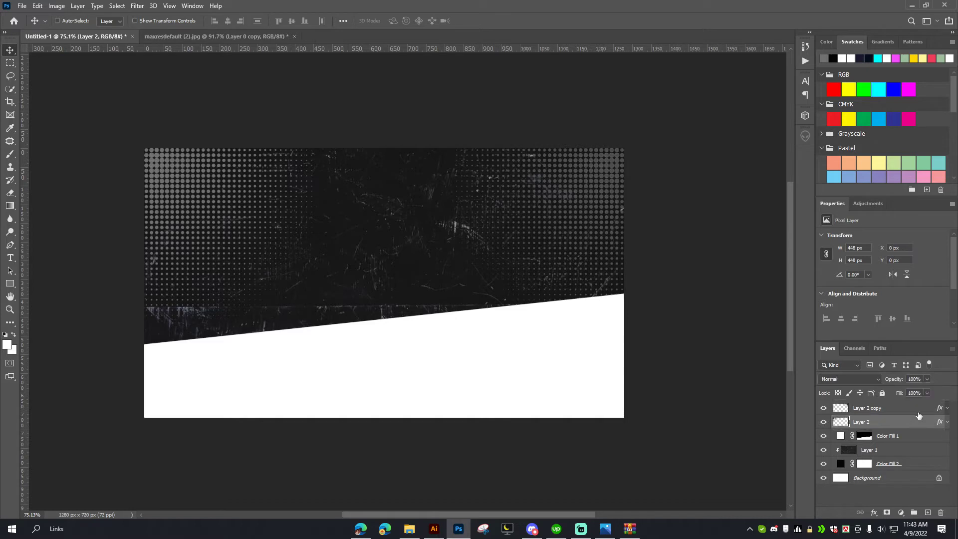
{"action": "left_click", "coordinate": [926, 381]}
{"action": "left_click_drag", "start_coordinate": [903, 392], "coordinate": [900, 391]}
{"action": "left_click", "coordinate": [919, 377]}
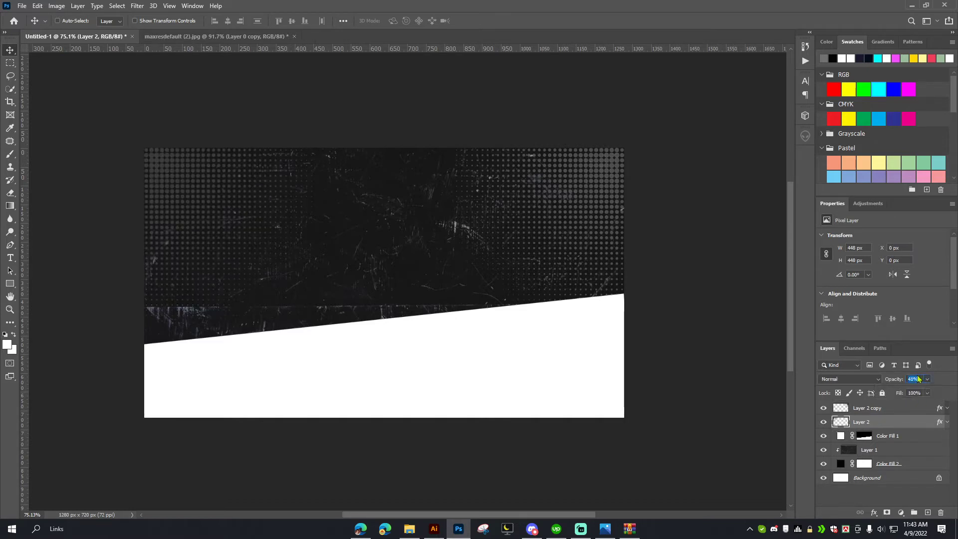
{"action": "type", "text": "50"}
{"action": "left_click", "coordinate": [909, 407]}
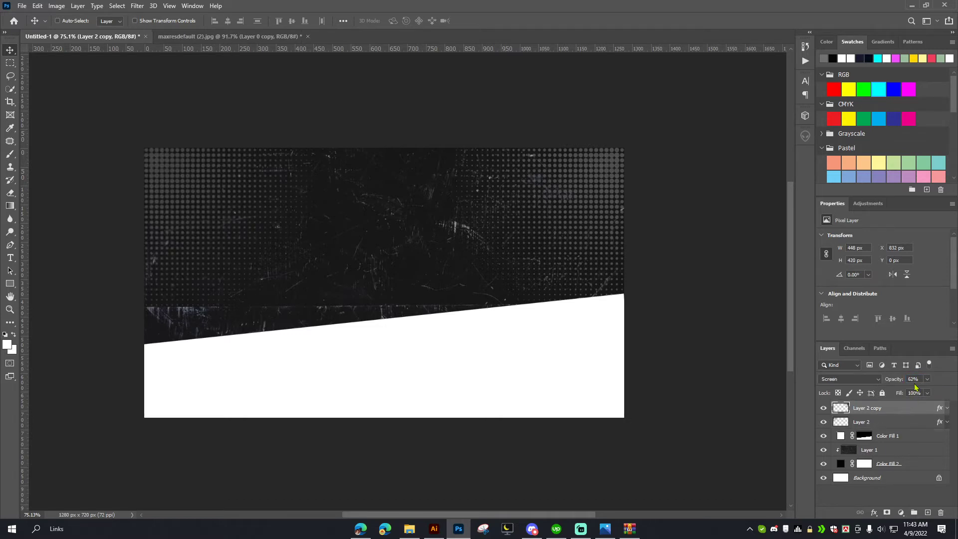
{"action": "type", "text": "50"}
{"action": "key", "text": "Return"}
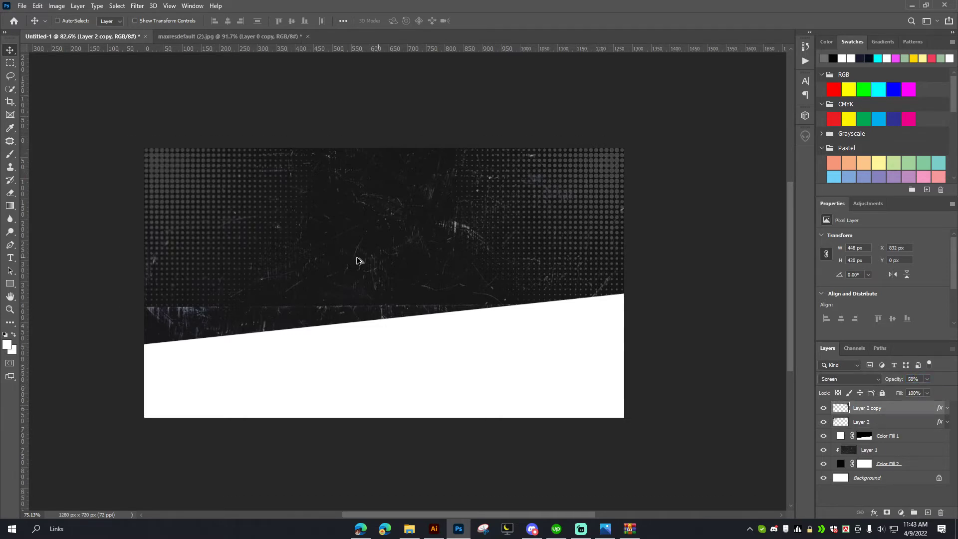
- Compare the faded halftone background with the sample thumbnail, examining both documents at different magnifications
{"action": "scroll", "coordinate": [365, 260], "scroll_direction": "down", "scroll_amount": 5}
{"action": "scroll", "coordinate": [362, 257], "scroll_direction": "up", "scroll_amount": 9}
{"action": "scroll", "coordinate": [362, 256], "scroll_direction": "down", "scroll_amount": 6}
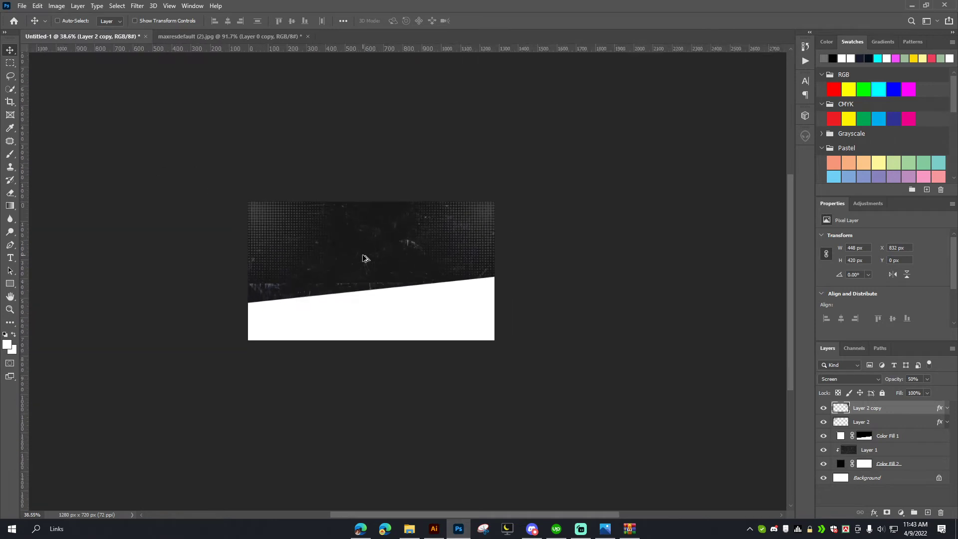
{"action": "scroll", "coordinate": [362, 256], "scroll_direction": "up", "scroll_amount": 6}
{"action": "left_click", "coordinate": [270, 37]}
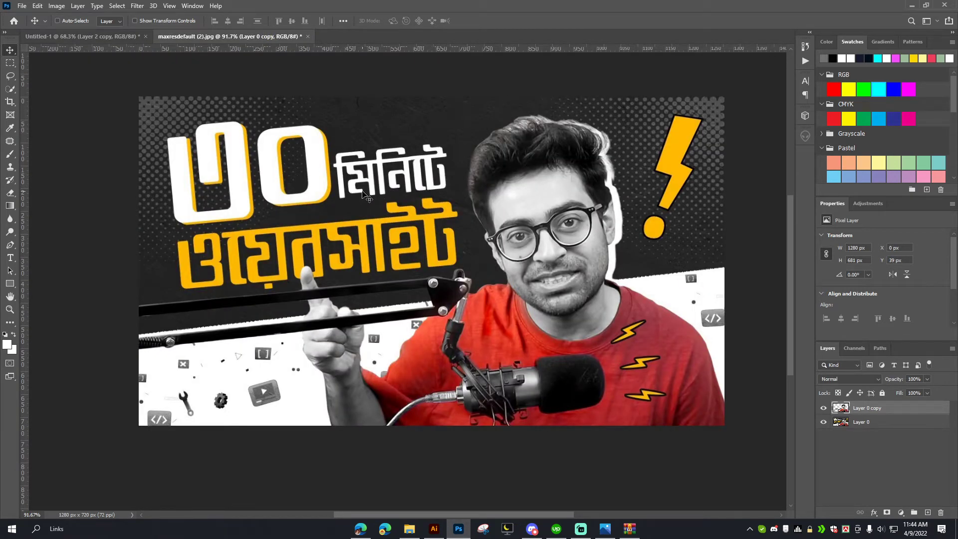
{"action": "scroll", "coordinate": [368, 190], "scroll_direction": "down", "scroll_amount": 3}
{"action": "scroll", "coordinate": [346, 185], "scroll_direction": "up", "scroll_amount": 2}
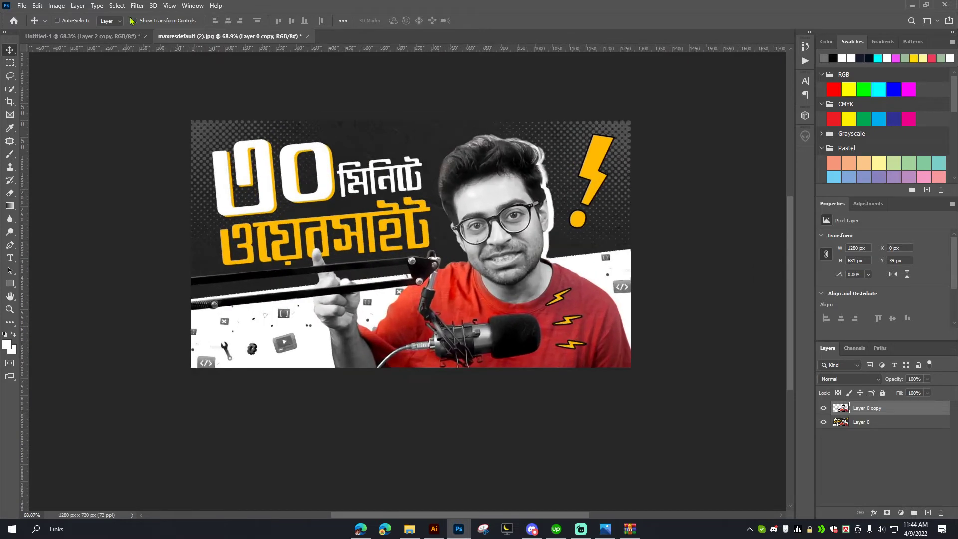
{"action": "key", "text": "ctrl+Tab"}
{"action": "scroll", "coordinate": [310, 334], "scroll_direction": "up", "scroll_amount": 3}
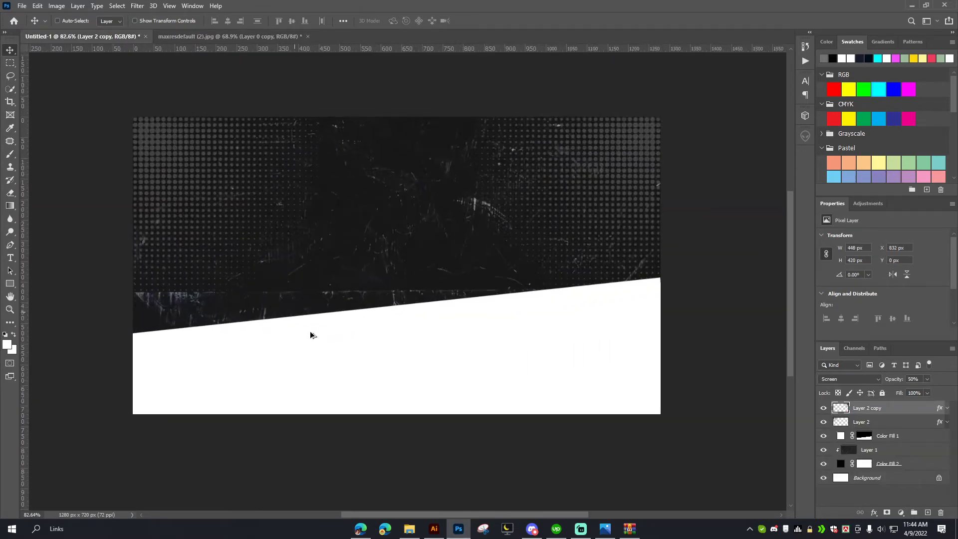
{"action": "scroll", "coordinate": [310, 335], "scroll_direction": "down", "scroll_amount": 2}
{"action": "scroll", "coordinate": [310, 334], "scroll_direction": "up", "scroll_amount": 1}
{"action": "left_click", "coordinate": [256, 36]}
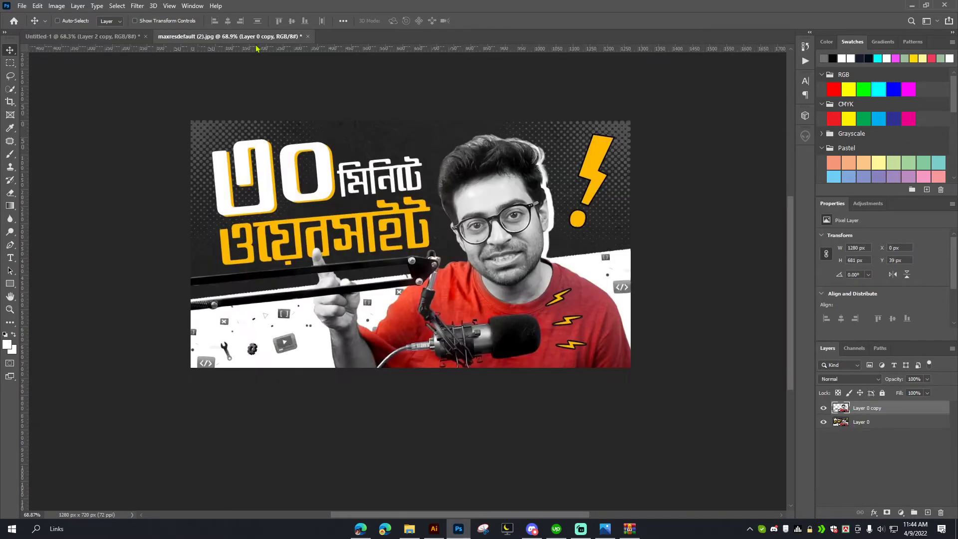
{"action": "left_click", "coordinate": [127, 37]}
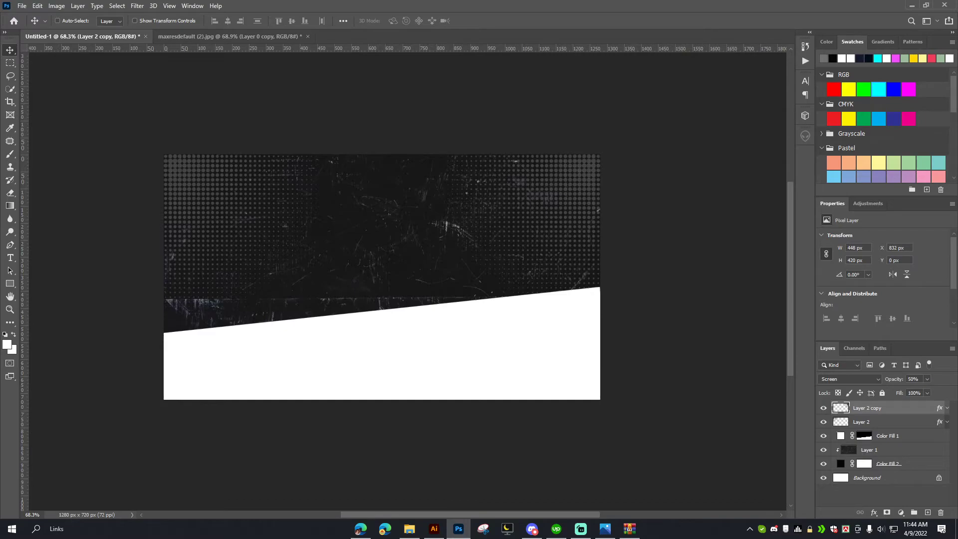
- Switch to the browser and download the Mechanical tools pattern vector from its Freepik page
{"action": "left_click", "coordinate": [360, 529]}
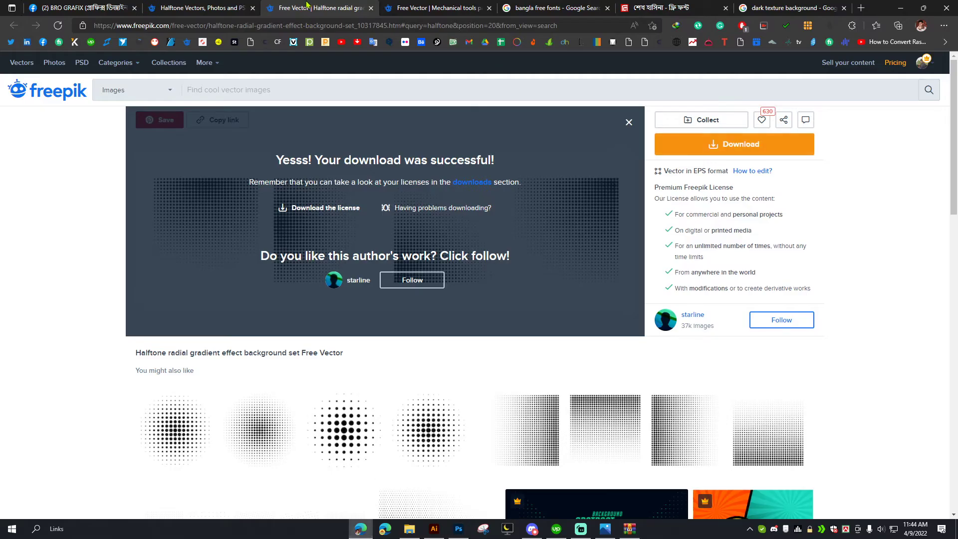
{"action": "left_click", "coordinate": [434, 7]}
{"action": "scroll", "coordinate": [433, 233], "scroll_direction": "down", "scroll_amount": 3}
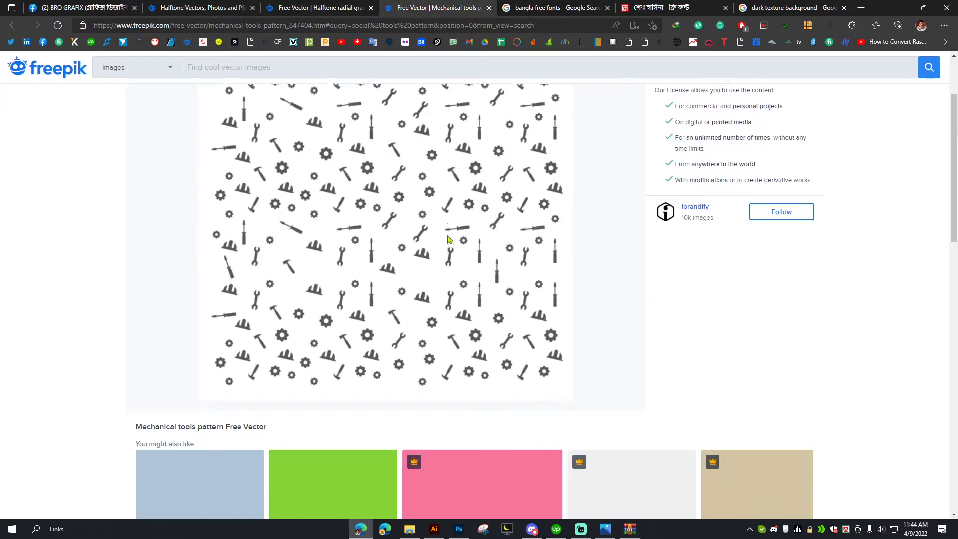
{"action": "scroll", "coordinate": [433, 233], "scroll_direction": "up", "scroll_amount": 3}
{"action": "scroll", "coordinate": [433, 233], "scroll_direction": "down", "scroll_amount": 3}
{"action": "scroll", "coordinate": [499, 224], "scroll_direction": "up", "scroll_amount": 3}
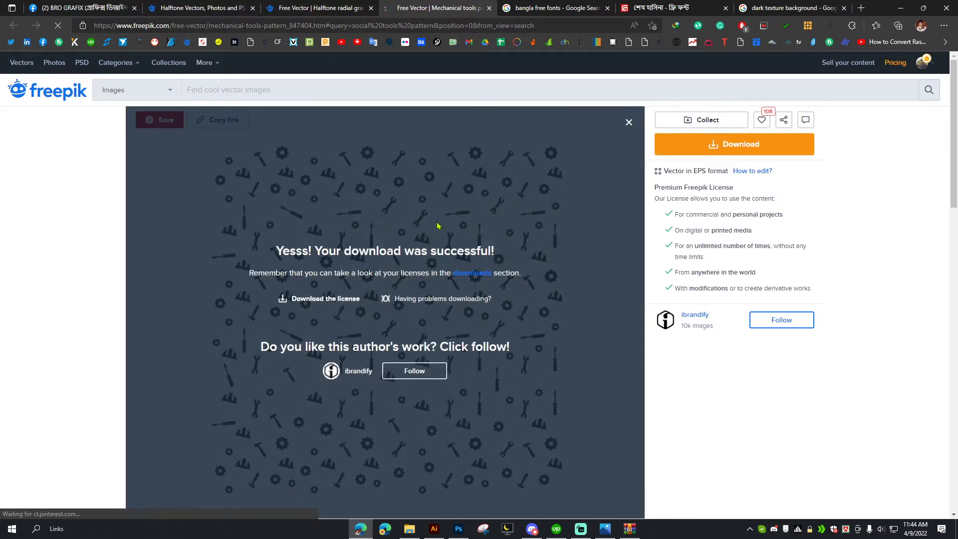
- Open the downloaded mechanical-tools-pattern.zip and load its 496 EPS pattern in Illustrator
{"action": "left_click", "coordinate": [476, 310]}
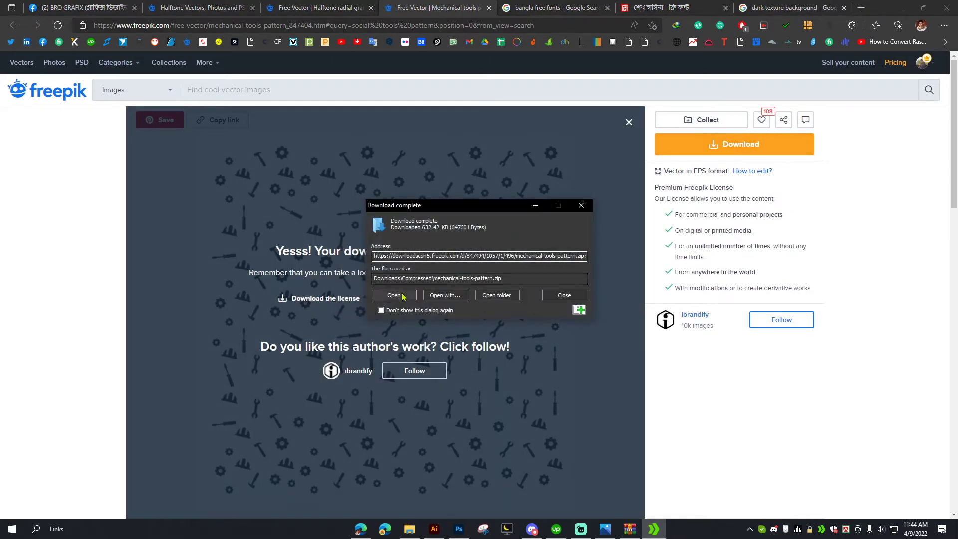
{"action": "left_click", "coordinate": [394, 295]}
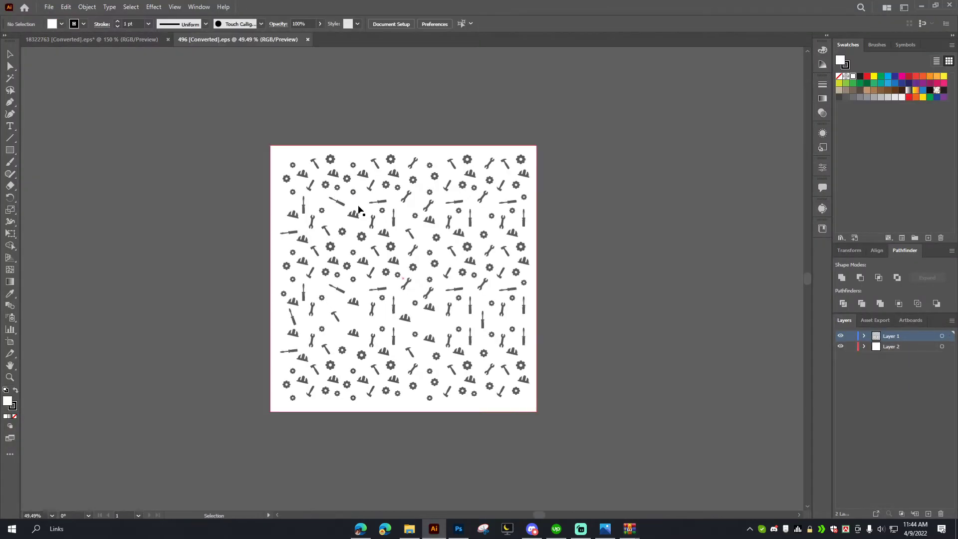
{"action": "left_click_drag", "start_coordinate": [384, 205], "coordinate": [406, 195]}
{"action": "key", "text": "ctrl+z"}
{"action": "scroll", "coordinate": [334, 147], "scroll_direction": "up", "scroll_amount": 1}
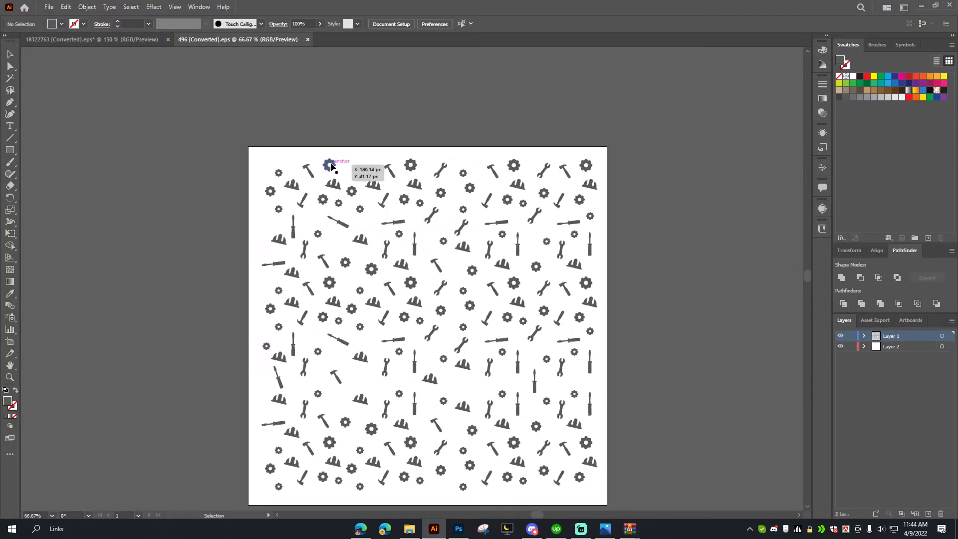
- Move a large gear, a hammer, a helmet, a smaller gear and a screwdriver from the pattern onto the empty canvas above the artboard
{"action": "scroll", "coordinate": [329, 166], "scroll_direction": "up", "scroll_amount": 1}
{"action": "left_click", "coordinate": [333, 165]}
{"action": "left_click_drag", "start_coordinate": [335, 167], "coordinate": [118, 117]}
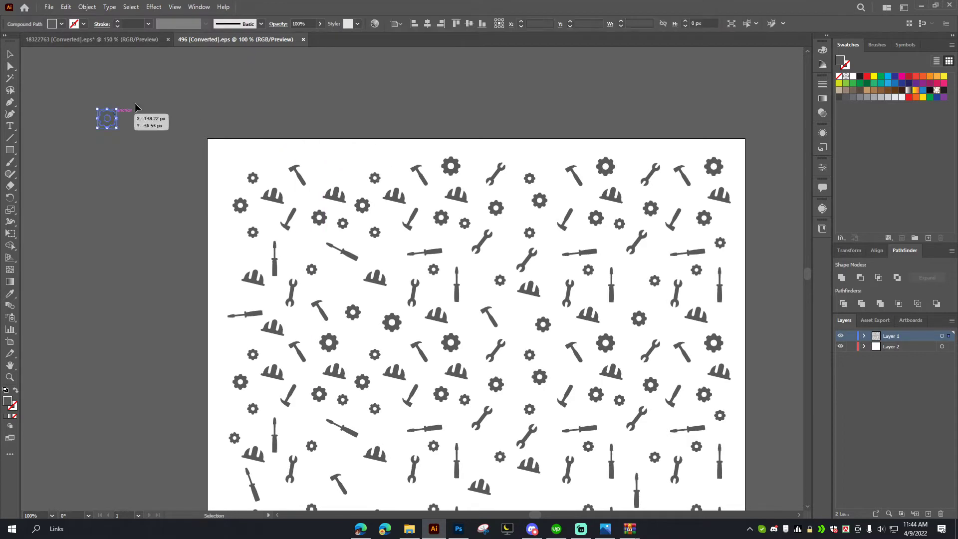
{"action": "left_click_drag", "start_coordinate": [341, 141], "coordinate": [358, 165]}
{"action": "left_click_drag", "start_coordinate": [317, 194], "coordinate": [234, 103]}
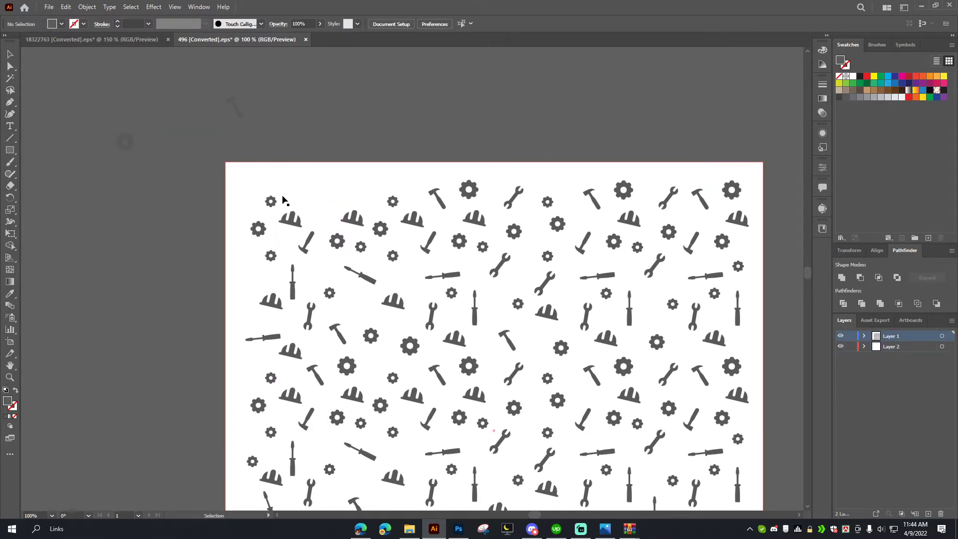
{"action": "left_click_drag", "start_coordinate": [291, 215], "coordinate": [338, 110]}
{"action": "left_click", "coordinate": [408, 137]}
{"action": "left_click_drag", "start_coordinate": [409, 136], "coordinate": [420, 164]}
{"action": "left_click_drag", "start_coordinate": [472, 270], "coordinate": [513, 128]}
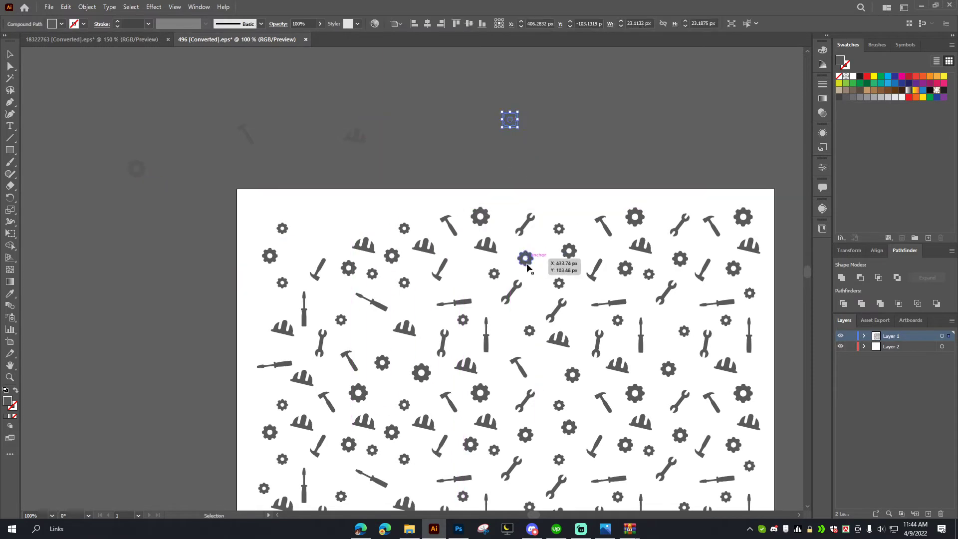
{"action": "left_click_drag", "start_coordinate": [495, 344], "coordinate": [590, 118]}
{"action": "scroll", "coordinate": [637, 110], "scroll_direction": "up", "scroll_amount": 1}
- Copy the five separated tool icons and paste them into the Untitled-1 Photoshop document as Pixels
{"action": "left_click_drag", "start_coordinate": [142, 233], "coordinate": [118, 233]}
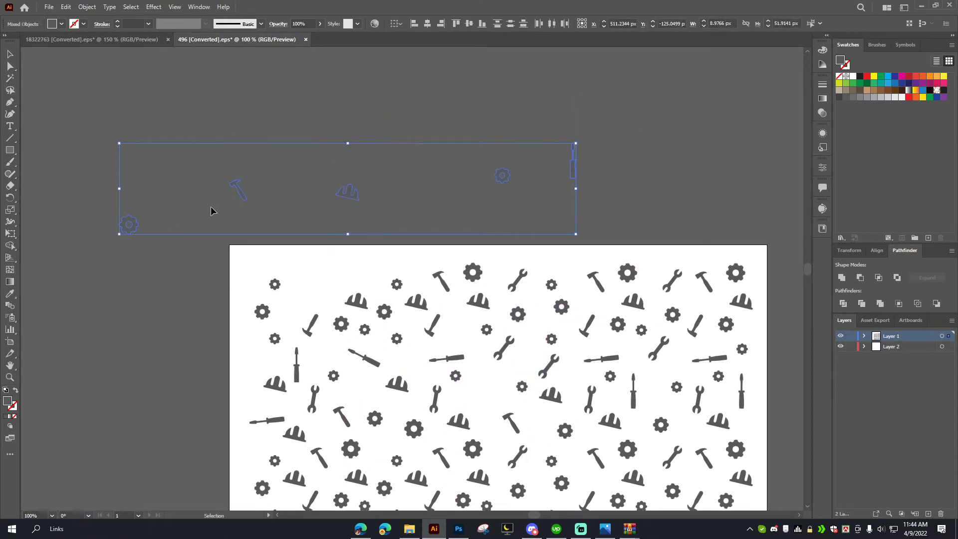
{"action": "key", "text": "ctrl+c"}
{"action": "left_click", "coordinate": [455, 533]}
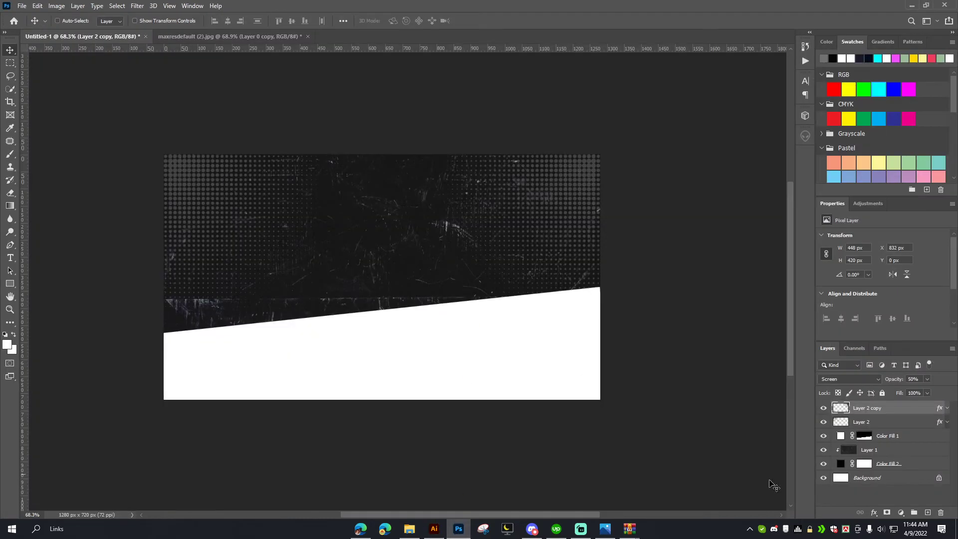
{"action": "key", "text": "ctrl+v"}
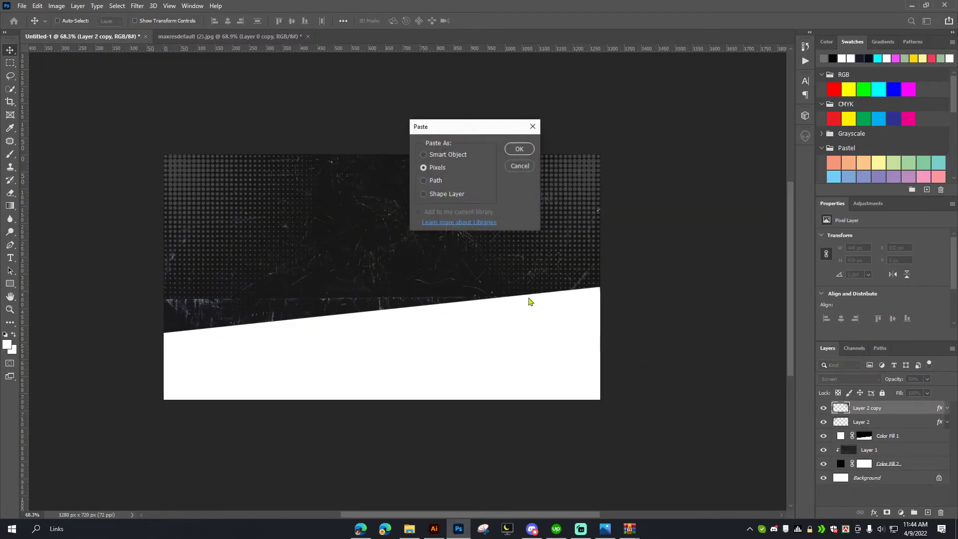
{"action": "left_click", "coordinate": [515, 150]}
- Position the pasted row of tool icons over the white slanted area
{"action": "left_click_drag", "start_coordinate": [497, 277], "coordinate": [519, 274]}
{"action": "left_click_drag", "start_coordinate": [456, 276], "coordinate": [451, 353]}
{"action": "left_click_drag", "start_coordinate": [517, 352], "coordinate": [548, 337]}
{"action": "left_click", "coordinate": [478, 21]}
{"action": "key", "text": "ctrl+z"}
{"action": "key", "text": "j"}
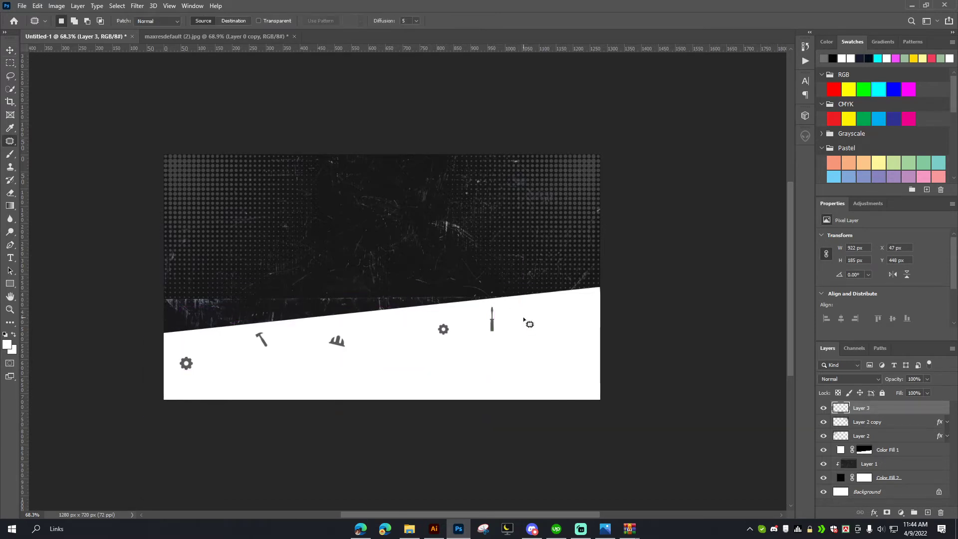
{"action": "key", "text": "ctrl+t"}
{"action": "right_click", "coordinate": [429, 323]}
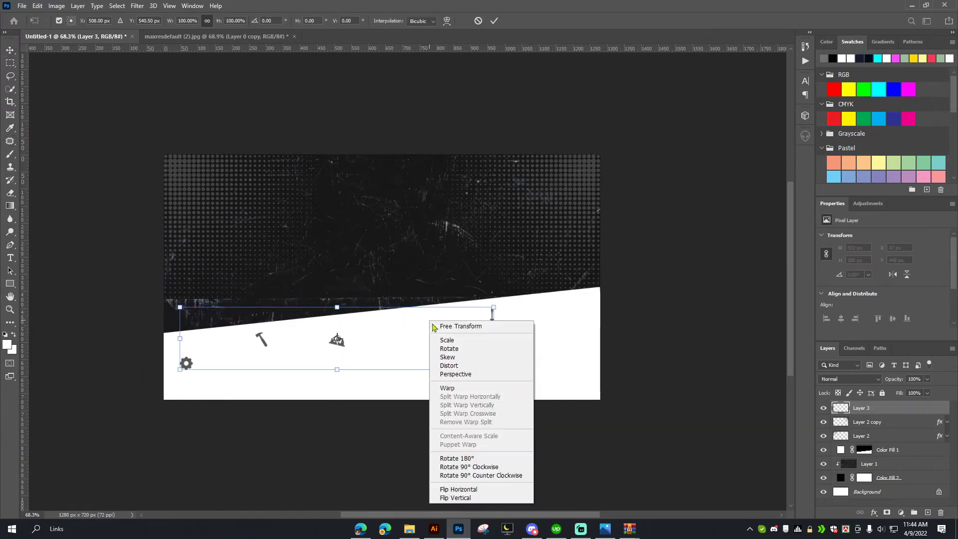
{"action": "left_click", "coordinate": [471, 485]}
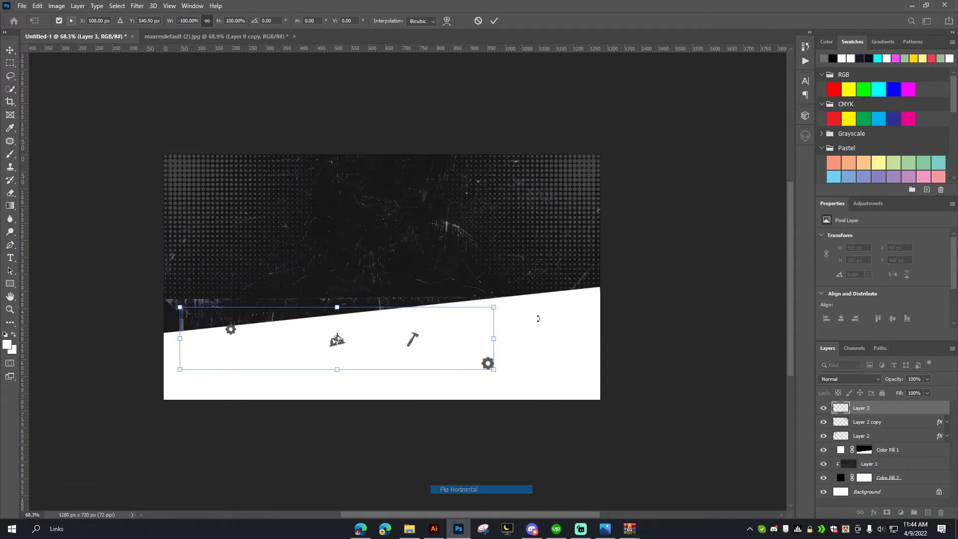
{"action": "left_click", "coordinate": [493, 21]}
{"action": "left_click_drag", "start_coordinate": [487, 362], "coordinate": [528, 375]}
{"action": "key", "text": "ctrl+z"}
{"action": "key", "text": "ctrl+z"}
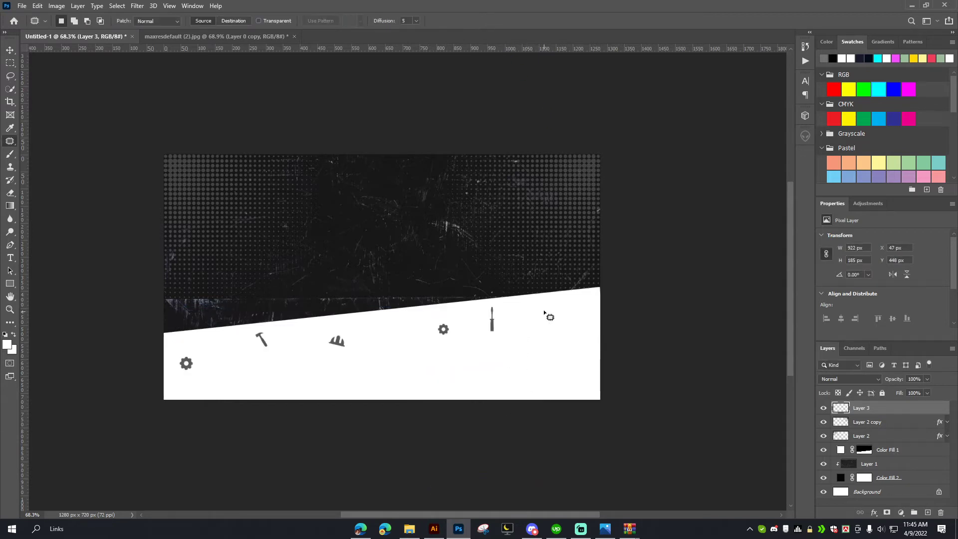
- Duplicate the tool icons layer and flip the copy horizontally
{"action": "key", "text": "ctrl+j"}
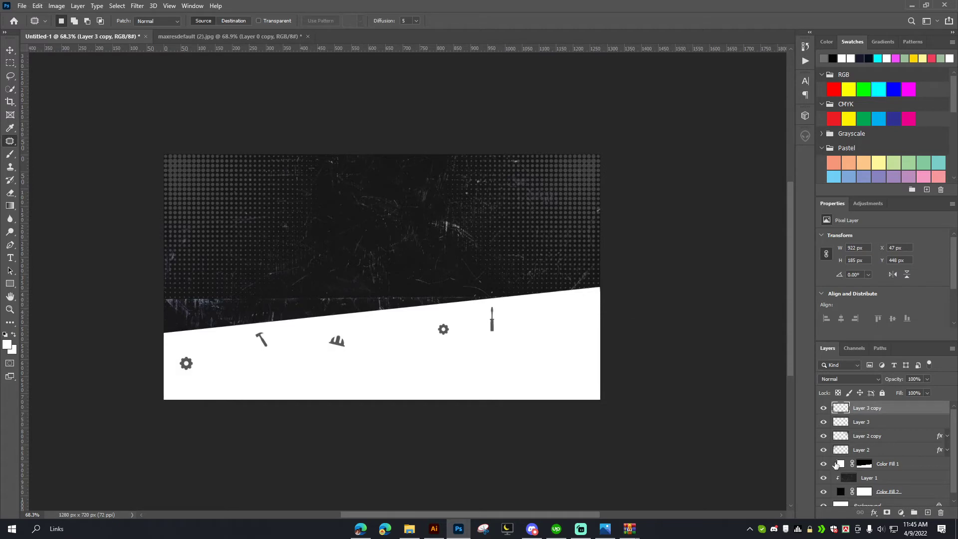
{"action": "key", "text": "ctrl+t"}
{"action": "right_click", "coordinate": [480, 313]}
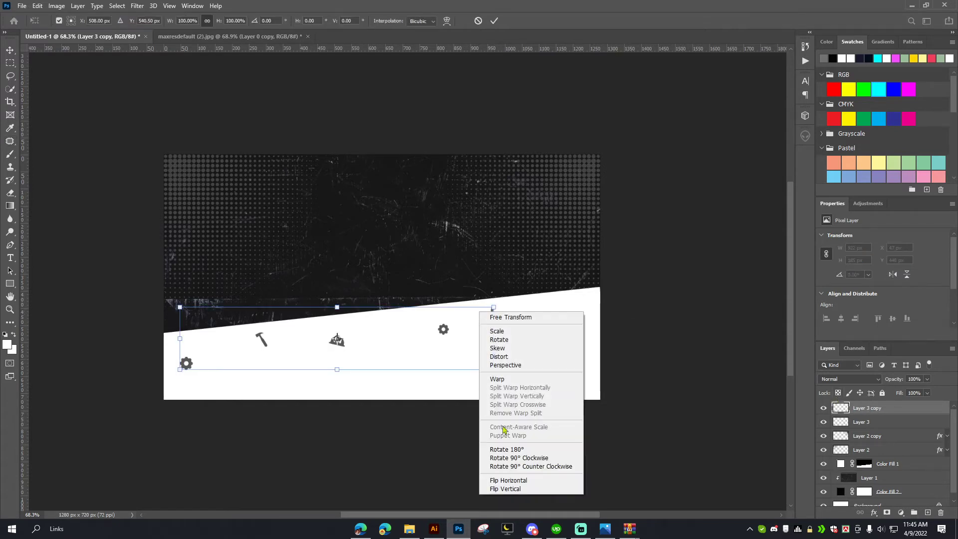
{"action": "left_click", "coordinate": [504, 480]}
{"action": "left_click", "coordinate": [493, 21]}
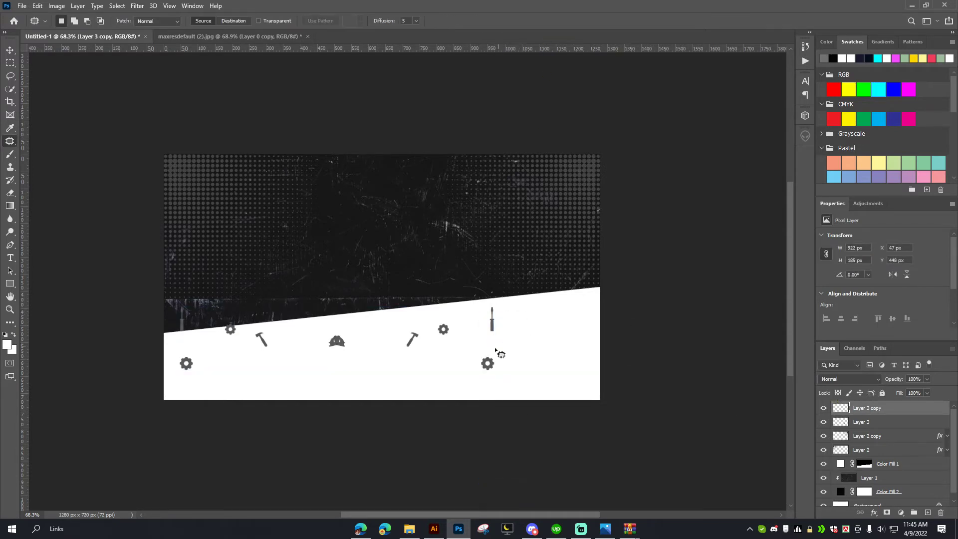
- Move the flipped icons copy below the original row, rotate it about -13.3°, and shift it toward the white area's lower right
{"action": "left_click_drag", "start_coordinate": [489, 365], "coordinate": [560, 394]}
{"action": "key", "text": "ctrl+d"}
{"action": "key", "text": "v"}
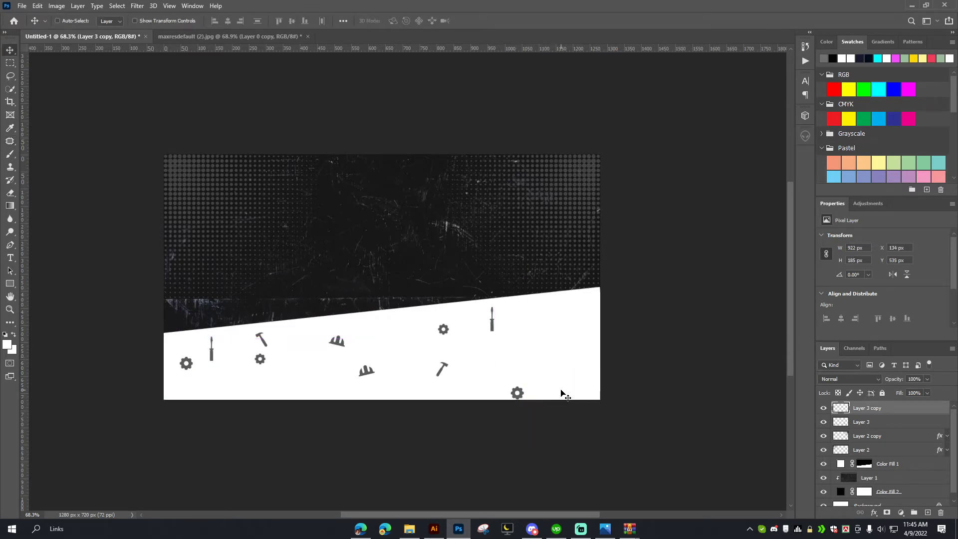
{"action": "key", "text": "ctrl+t"}
{"action": "left_click_drag", "start_coordinate": [542, 336], "coordinate": [528, 297]}
{"action": "left_click_drag", "start_coordinate": [528, 357], "coordinate": [592, 364]}
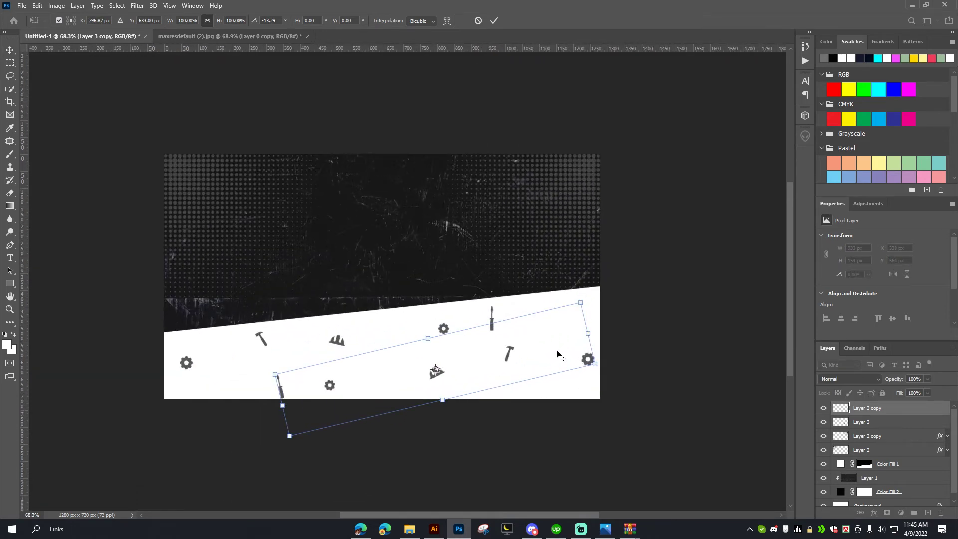
{"action": "scroll", "coordinate": [559, 355], "scroll_direction": "up", "scroll_amount": 2}
{"action": "key", "text": "alt+space"}
{"action": "left_click", "coordinate": [494, 20]}
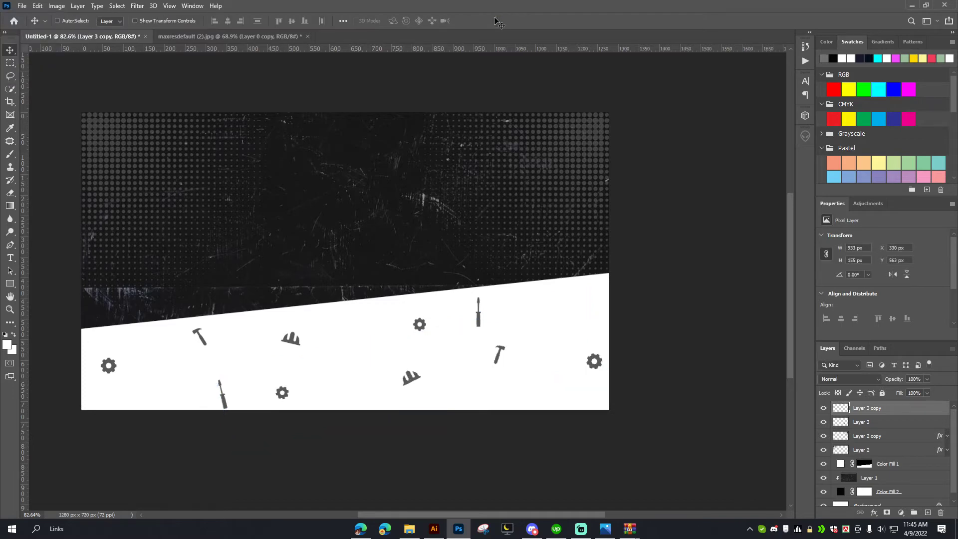
- Examine the small icons and dots scattered over the white area of the sample thumbnail
{"action": "left_click", "coordinate": [272, 37]}
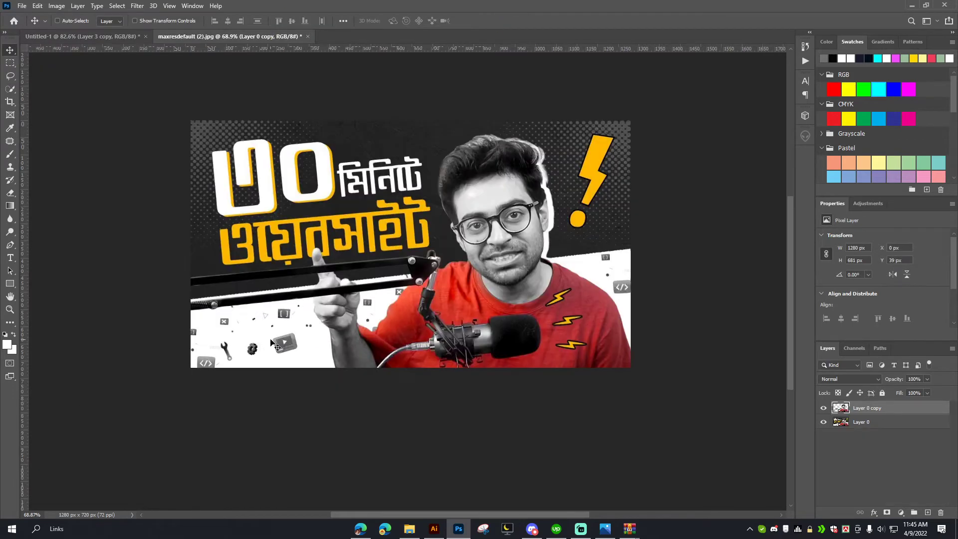
{"action": "scroll", "coordinate": [274, 343], "scroll_direction": "up", "scroll_amount": 3}
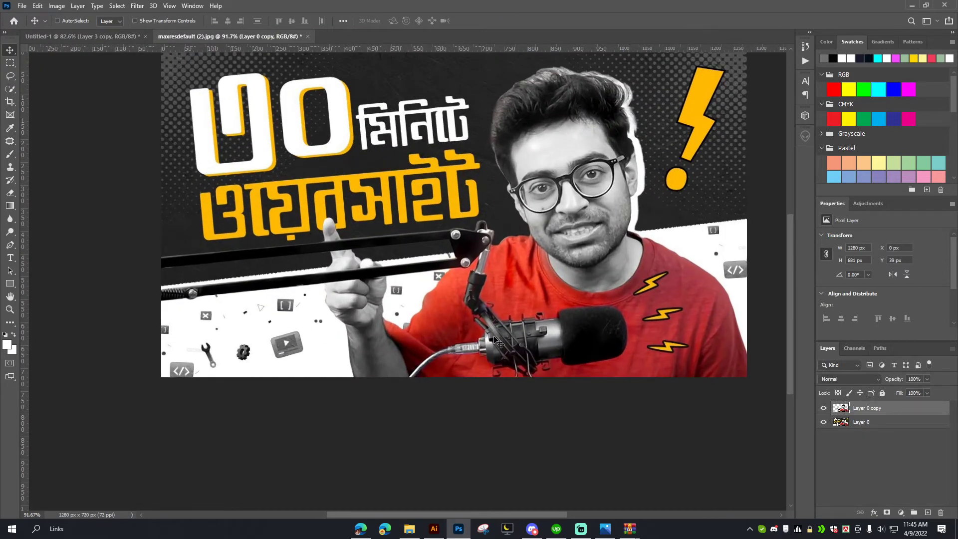
{"action": "scroll", "coordinate": [335, 352], "scroll_direction": "up", "scroll_amount": 1}
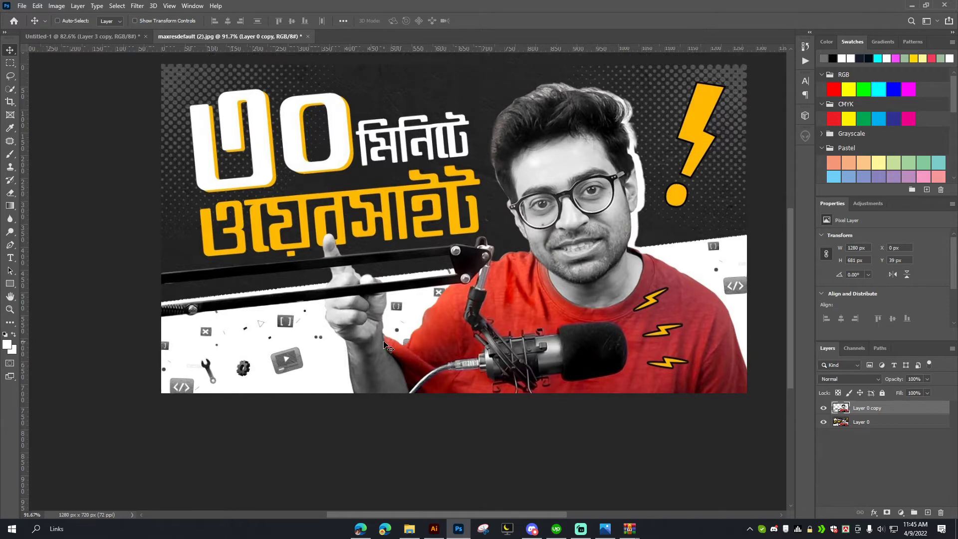
{"action": "left_click", "coordinate": [97, 38]}
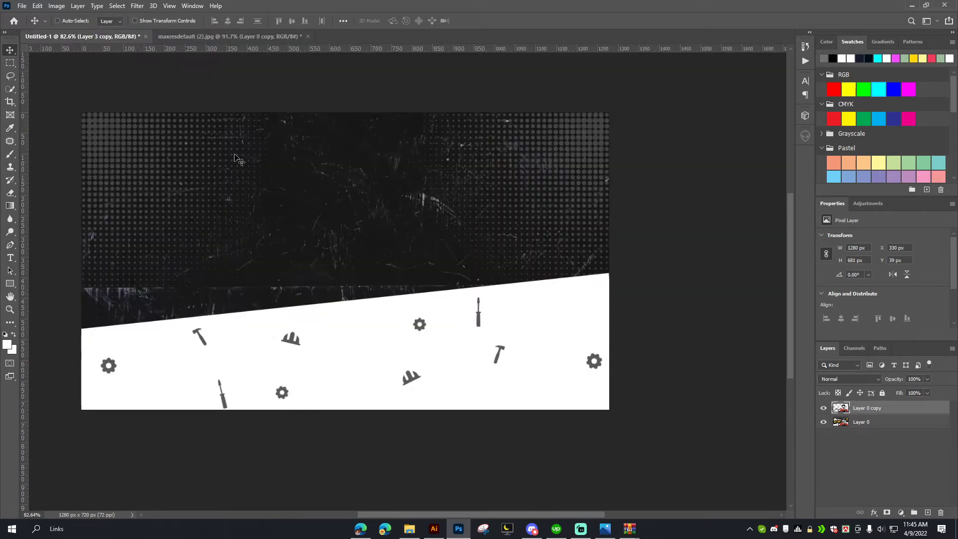
- Add a new layer on top of the icons in Untitled-1 and sample the dark grey of the lower gear as brush colour
{"action": "scroll", "coordinate": [305, 360], "scroll_direction": "up", "scroll_amount": 2}
{"action": "left_click_drag", "start_coordinate": [279, 340], "coordinate": [330, 327]}
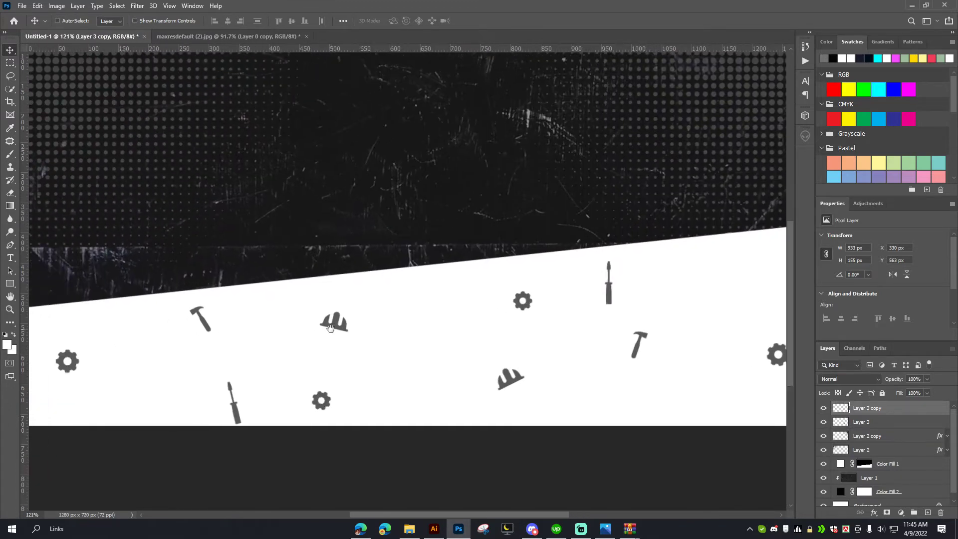
{"action": "key", "text": "b"}
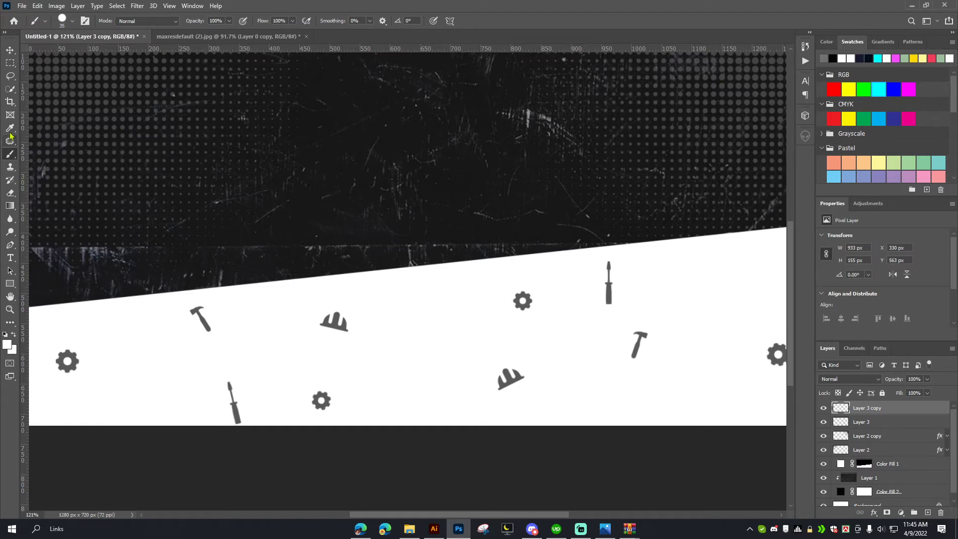
{"action": "left_click", "coordinate": [923, 514]}
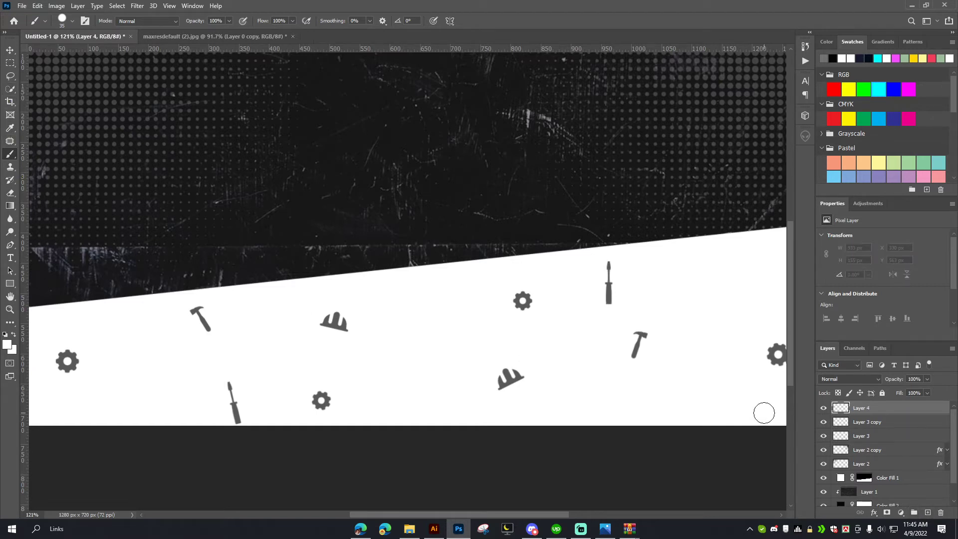
{"action": "key", "text": "bracketleft"}
{"action": "key", "text": "i"}
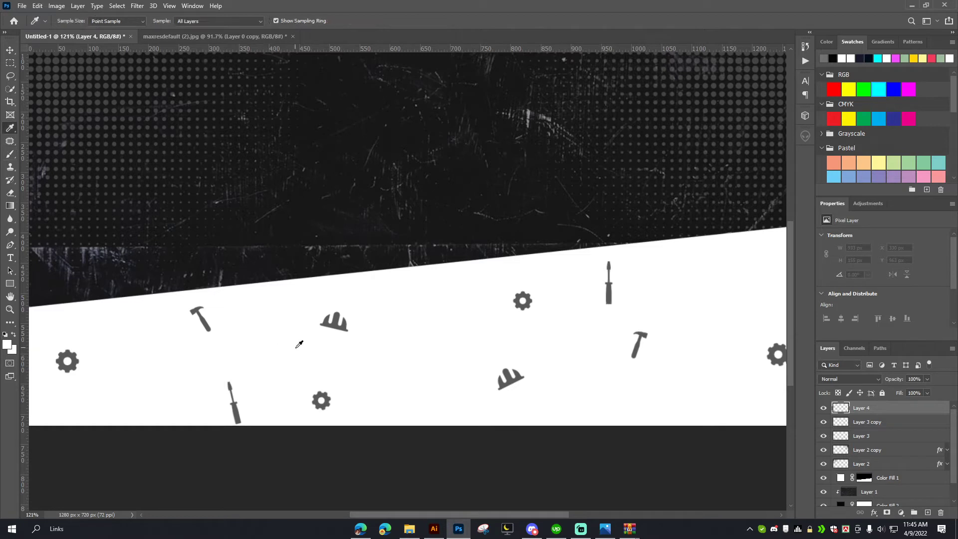
{"action": "left_click", "coordinate": [322, 394]}
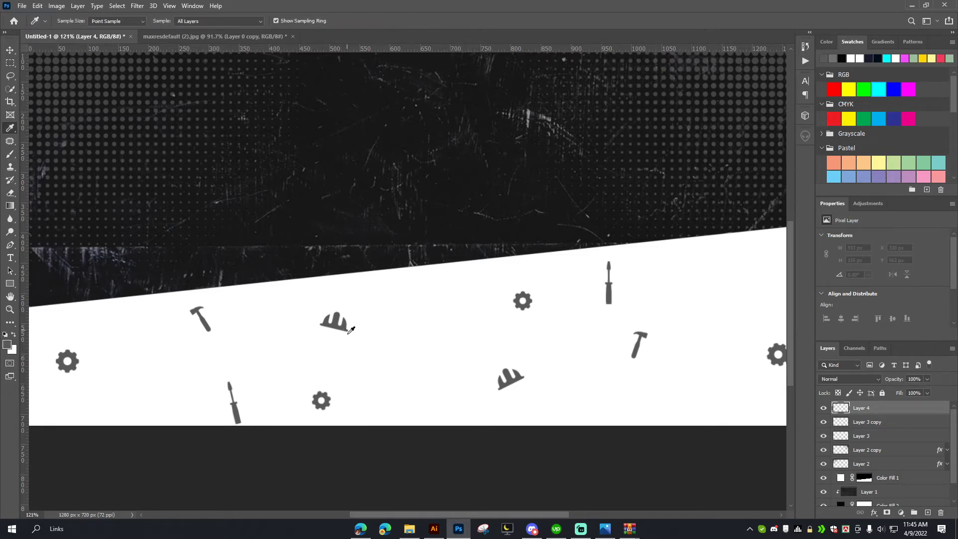
- Paint a pair of small dots between the hammer and helmet icons using the Hard Round brush
{"action": "key", "text": "b"}
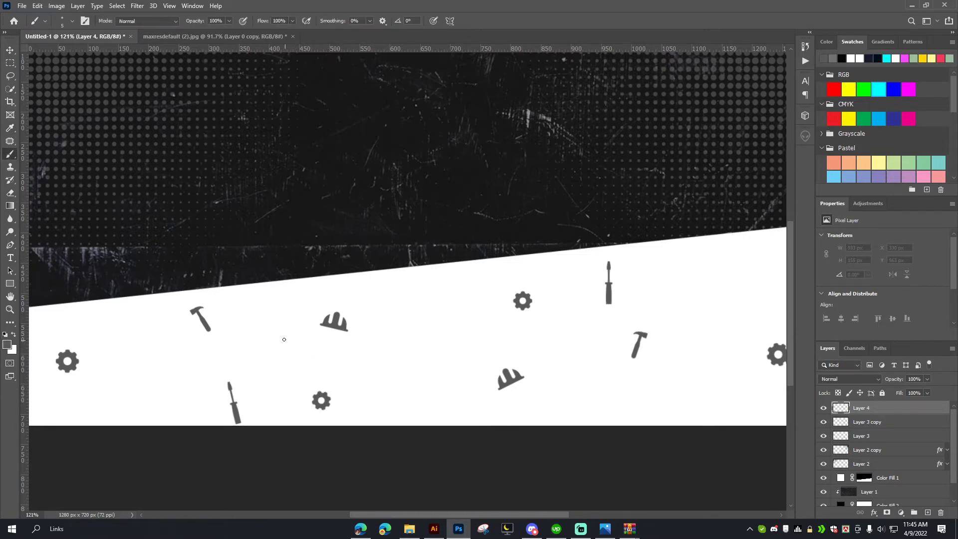
{"action": "left_click", "coordinate": [267, 325]}
{"action": "left_click", "coordinate": [72, 22]}
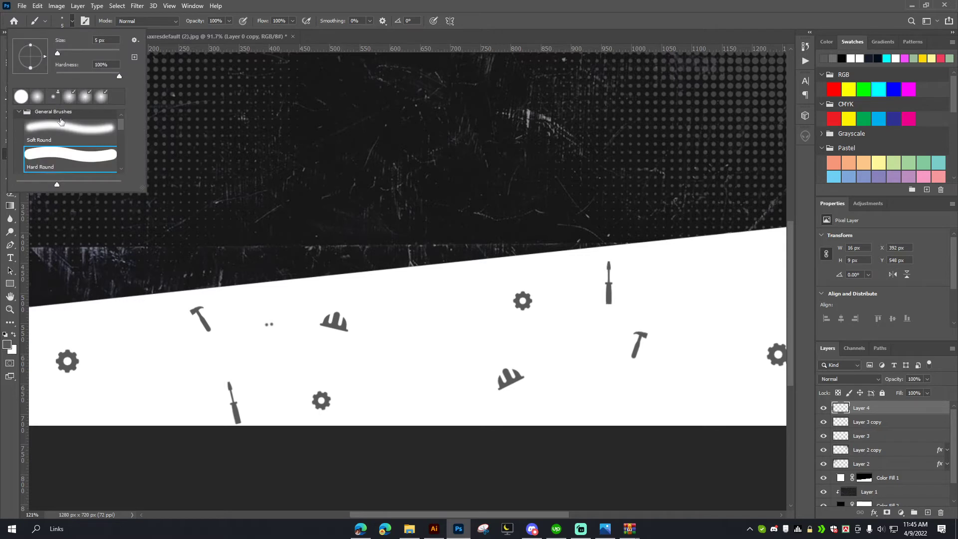
{"action": "double_click", "coordinate": [63, 160]}
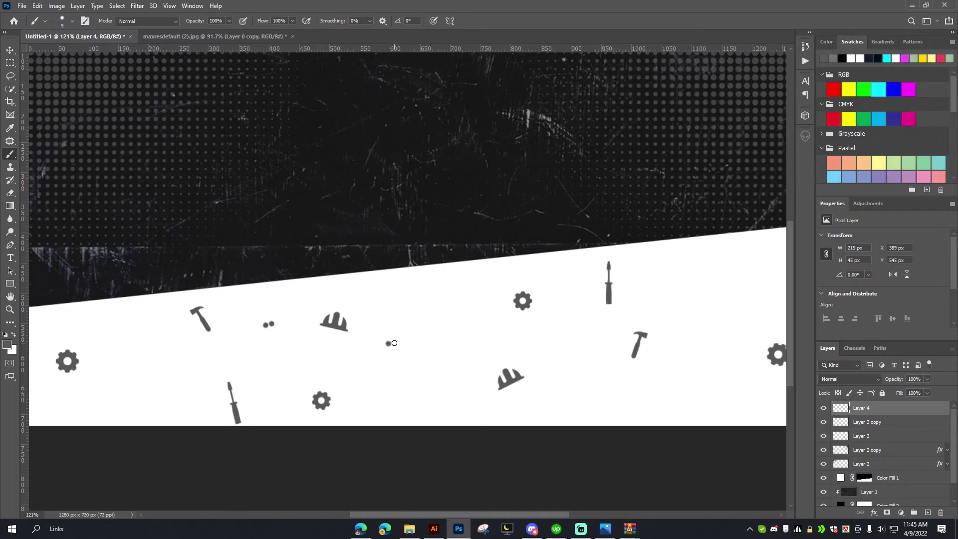
- Scatter more pairs of 9 px dark grey dots among the tool icons, reaching both ends of the white area
{"action": "left_click_drag", "start_coordinate": [258, 346], "coordinate": [384, 315]}
{"action": "left_click", "coordinate": [234, 359]}
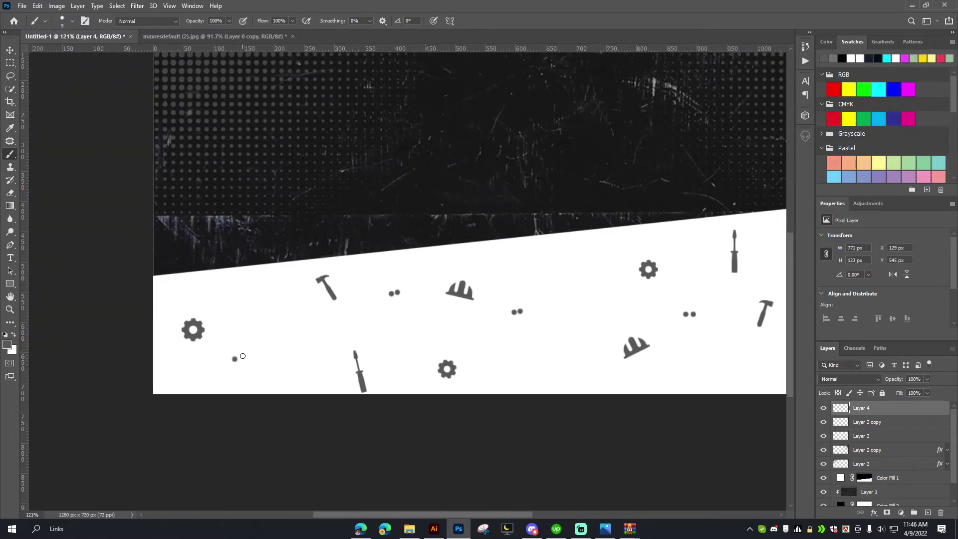
{"action": "left_click", "coordinate": [242, 356]}
{"action": "mouse_move", "coordinate": [690, 272]}
{"action": "left_mouse_down"}
{"action": "mouse_move", "coordinate": [305, 333]}
{"action": "mouse_move", "coordinate": [537, 308]}
{"action": "left_mouse_up"}
{"action": "left_click", "coordinate": [439, 304]}
{"action": "left_click", "coordinate": [448, 301]}
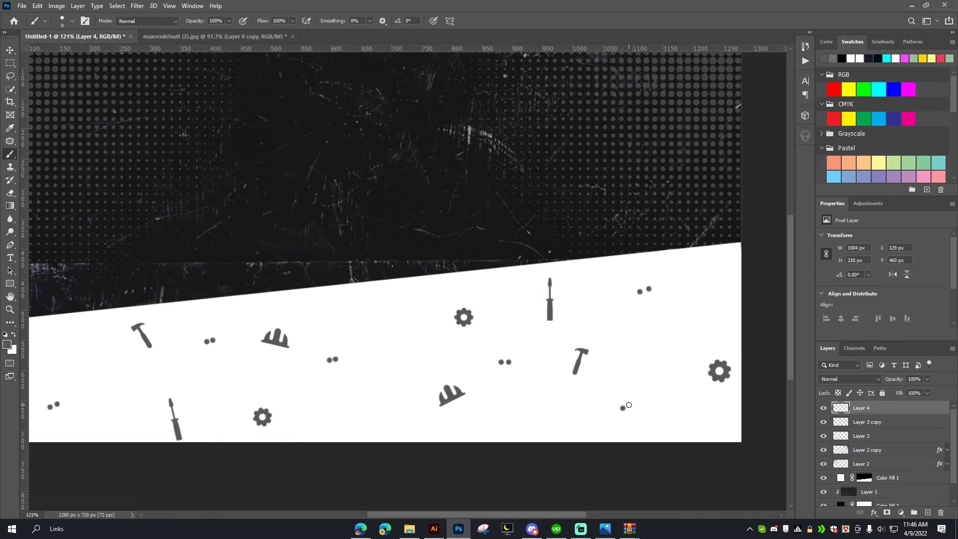
{"action": "key", "text": "v"}
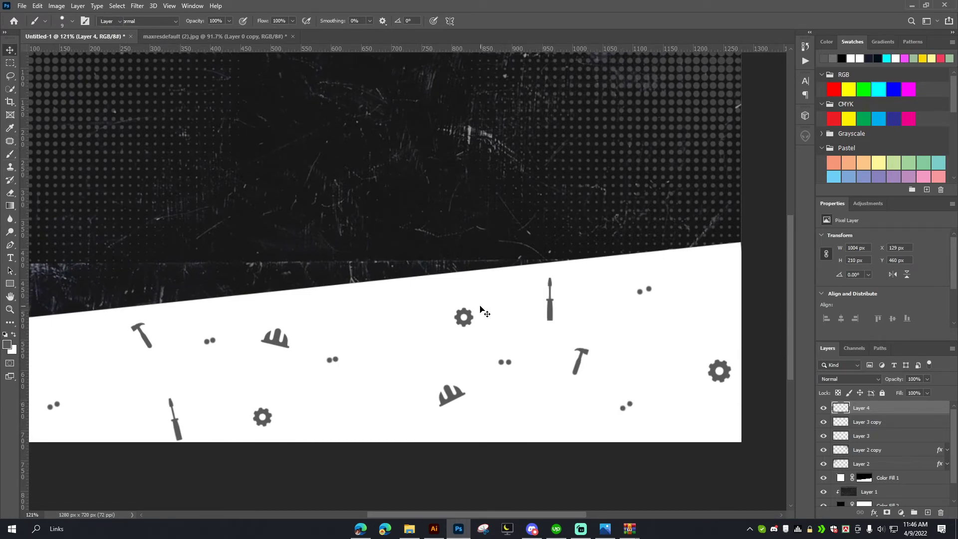
{"action": "scroll", "coordinate": [427, 311], "scroll_direction": "down", "scroll_amount": 4}
{"action": "scroll", "coordinate": [427, 311], "scroll_direction": "up", "scroll_amount": 3}
{"action": "scroll", "coordinate": [427, 312], "scroll_direction": "down", "scroll_amount": 3}
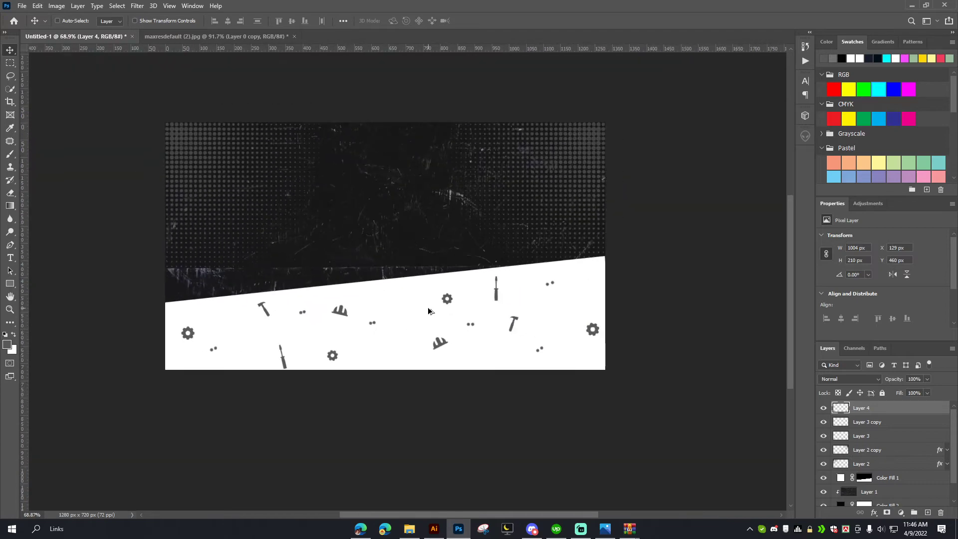
- Switch to the Edge browser and search Google Images for "youtube icon silhouette"
{"action": "scroll", "coordinate": [393, 290], "scroll_direction": "up", "scroll_amount": 2}
{"action": "left_click_drag", "start_coordinate": [355, 239], "coordinate": [396, 255]}
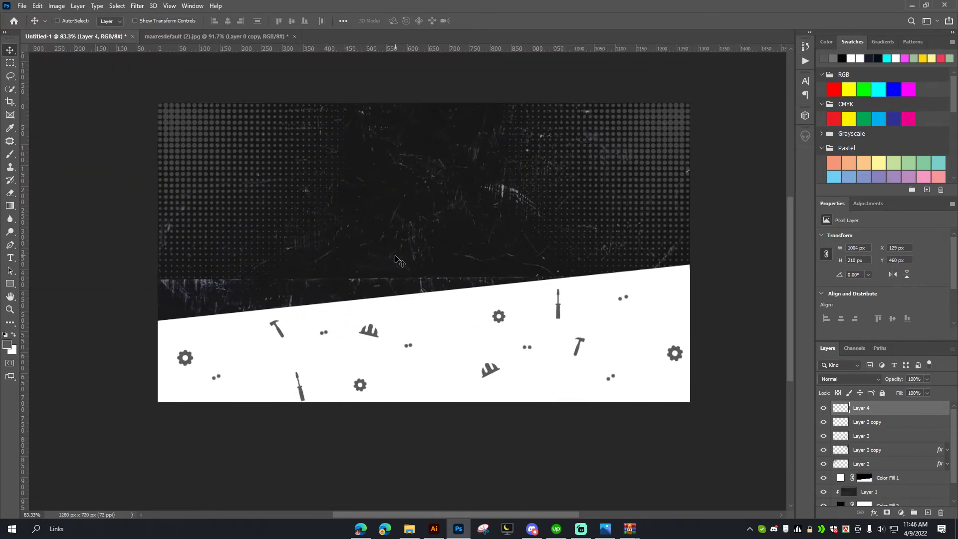
{"action": "left_click", "coordinate": [360, 529]}
{"action": "left_click", "coordinate": [860, 8]}
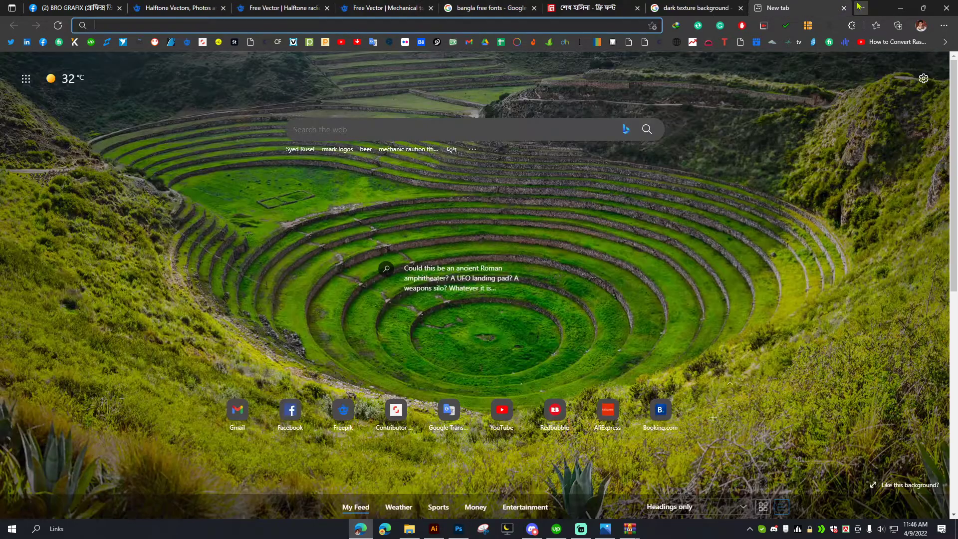
{"action": "type", "text": "youtube"}
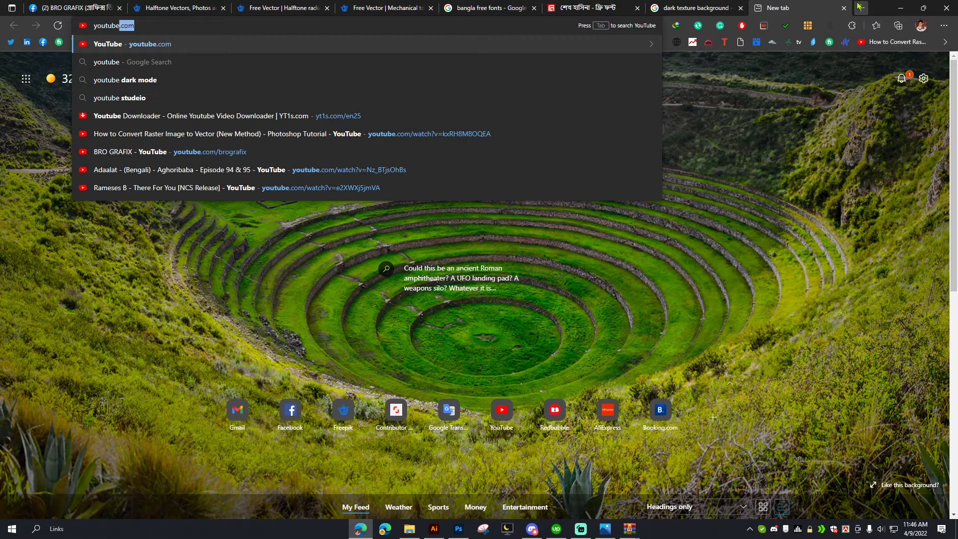
{"action": "type", "text": " icon silhouette"}
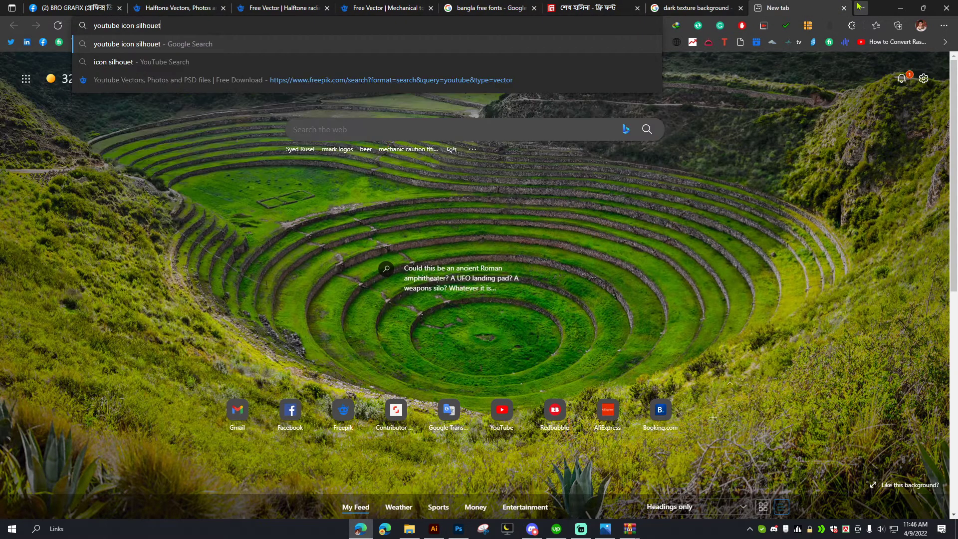
{"action": "key", "text": "Return"}
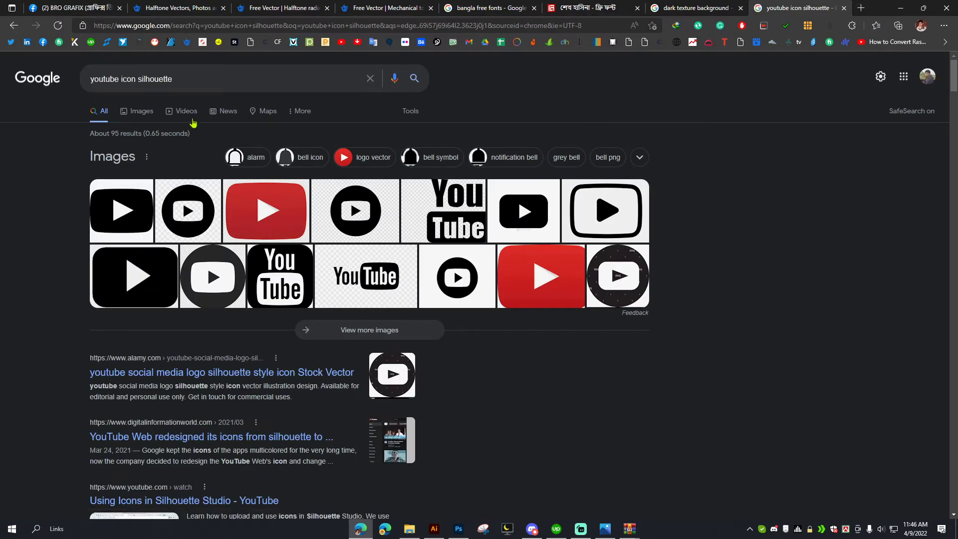
{"action": "left_click", "coordinate": [145, 113]}
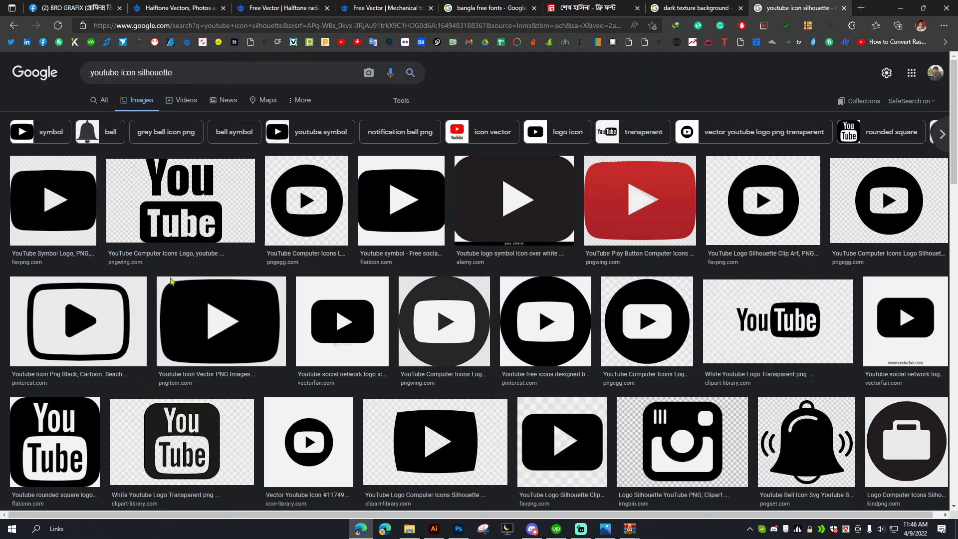
- Copy the black PNGitem play-button image, paste it into Untitled-1 in Photoshop, and move it down over the white area's edge
{"action": "left_click", "coordinate": [225, 327]}
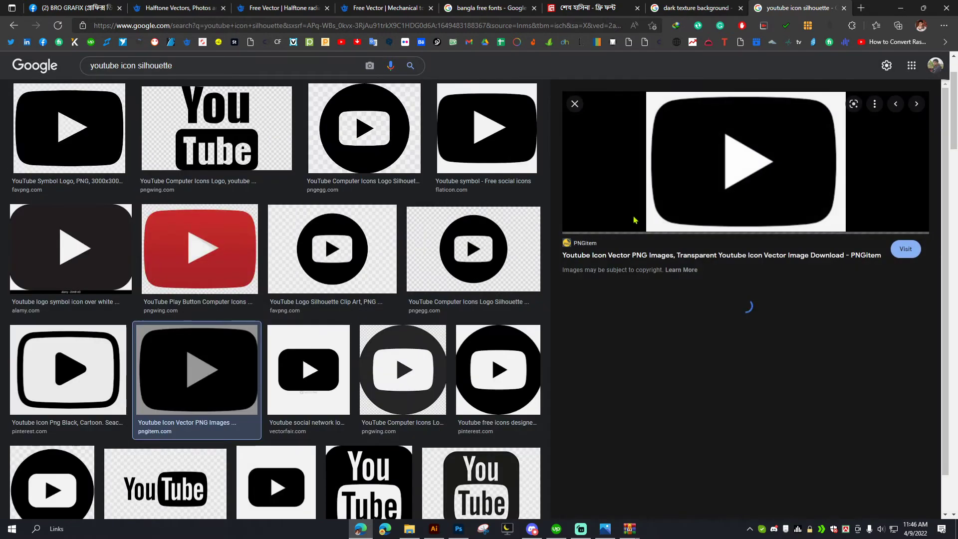
{"action": "right_click", "coordinate": [735, 140]}
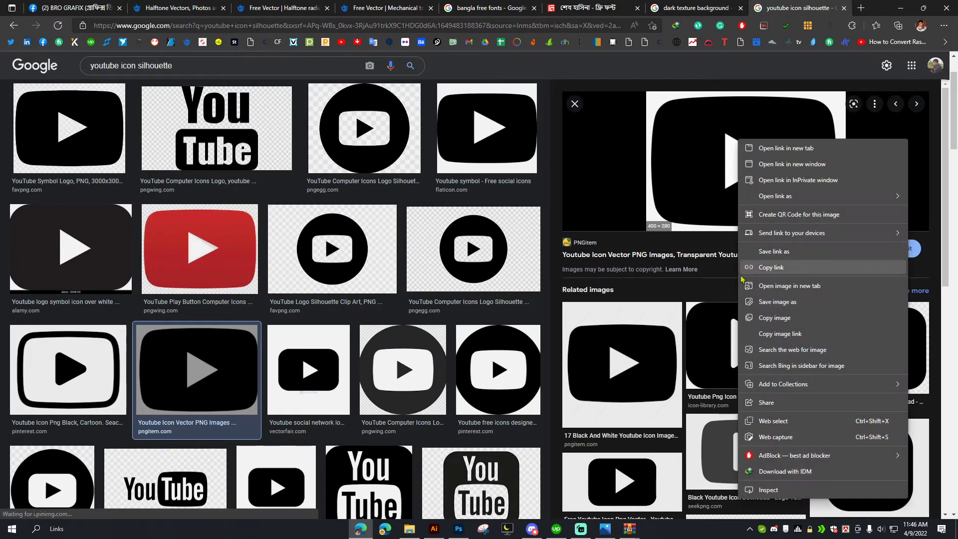
{"action": "left_click", "coordinate": [769, 311]}
{"action": "left_click", "coordinate": [901, 7]}
{"action": "key", "text": "ctrl+v"}
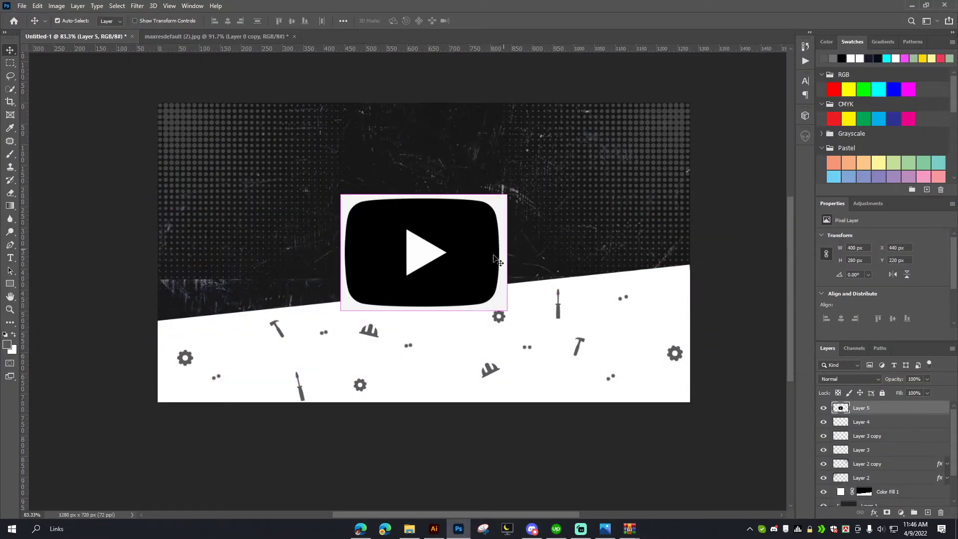
{"action": "left_click_drag", "start_coordinate": [441, 318], "coordinate": [451, 352]}
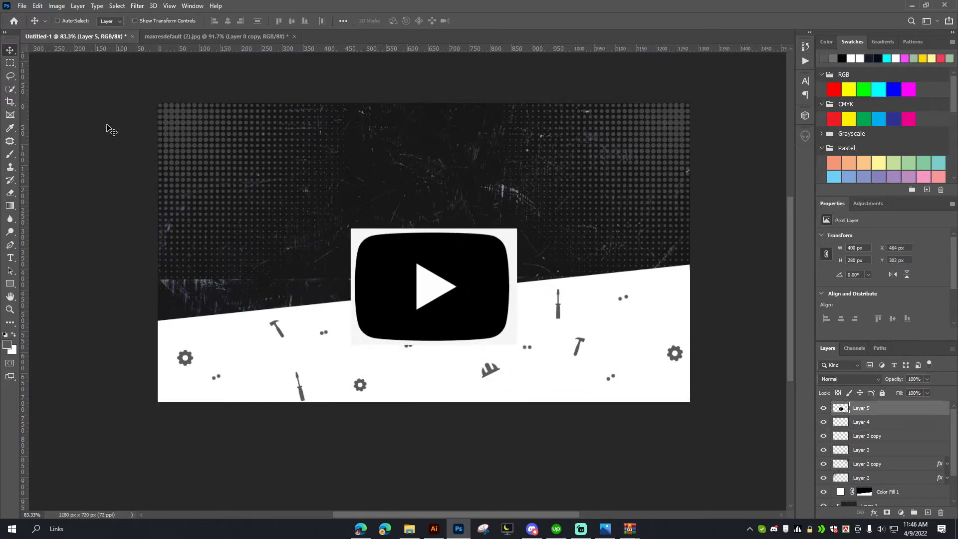
- Remove the white background around the play button and inside its triangle using the Magic Wand
{"action": "right_click", "coordinate": [10, 89]}
{"action": "left_click", "coordinate": [40, 108]}
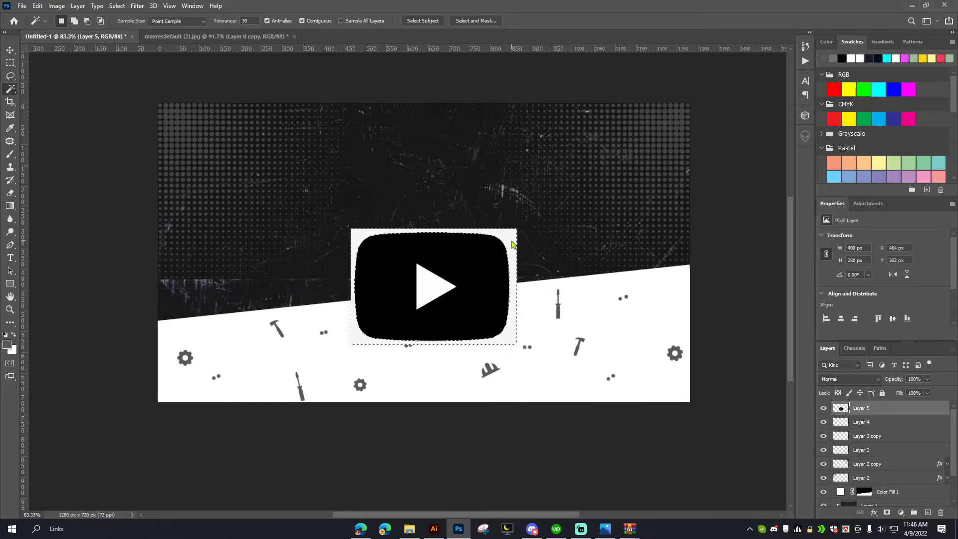
{"action": "left_click", "coordinate": [489, 237]}
{"action": "key", "text": "Delete"}
{"action": "key", "text": "ctrl+f"}
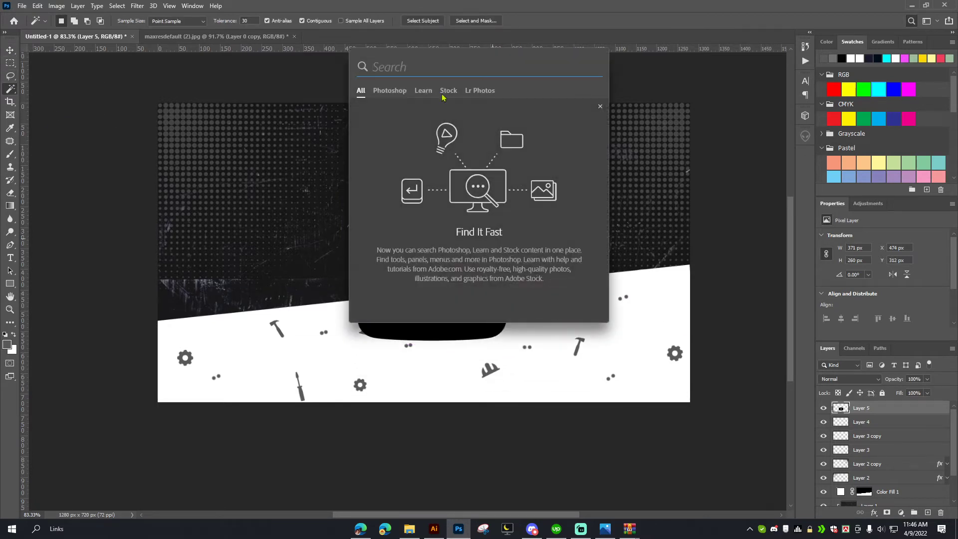
{"action": "key", "text": "Escape"}
{"action": "left_click", "coordinate": [424, 287]}
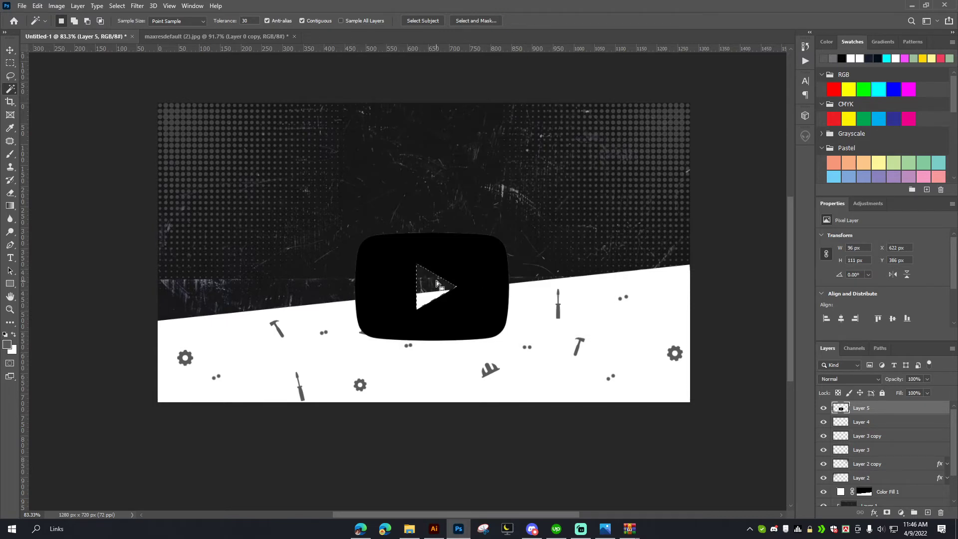
{"action": "left_click", "coordinate": [11, 50]}
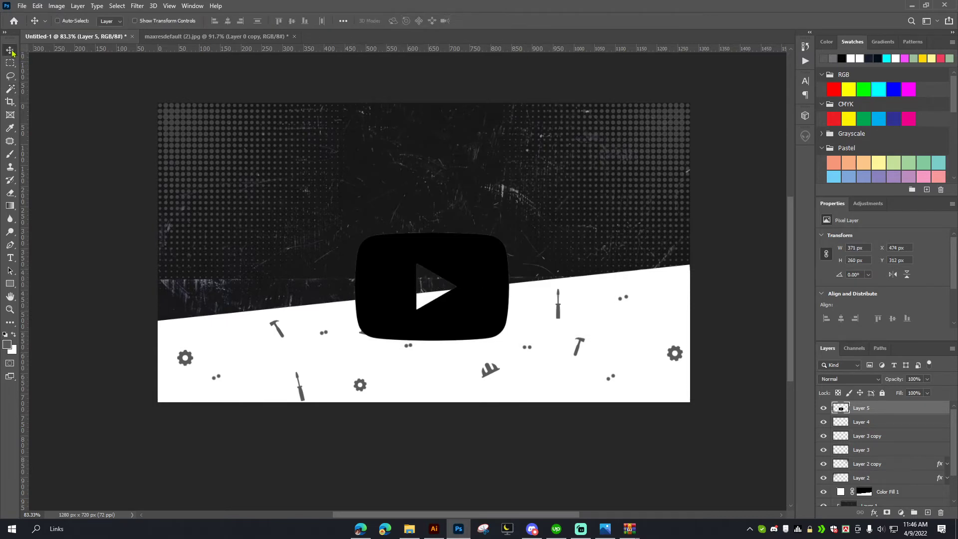
- Move the play button down onto the white area and give it a grey Color Overlay at 100% opacity
{"action": "left_click_drag", "start_coordinate": [459, 311], "coordinate": [506, 361]}
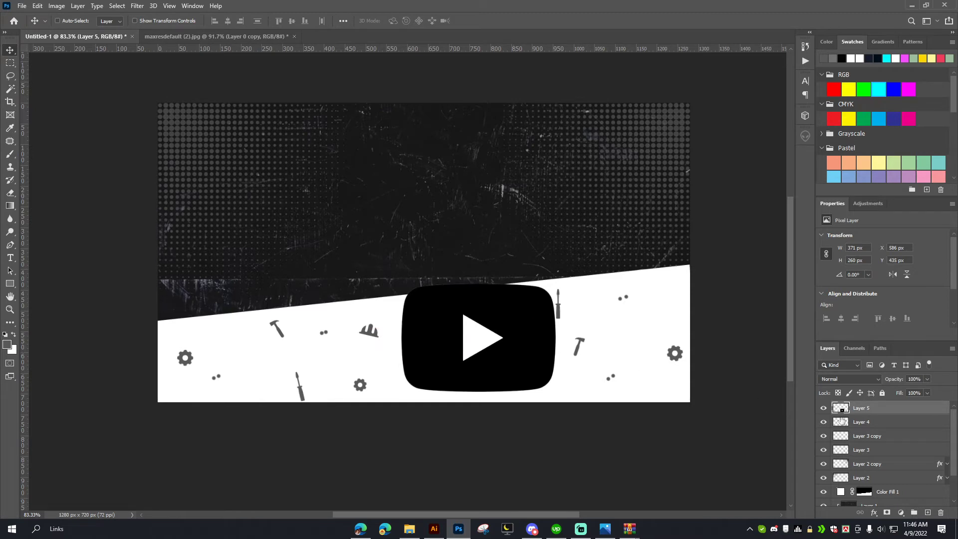
{"action": "double_click", "coordinate": [653, 263]}
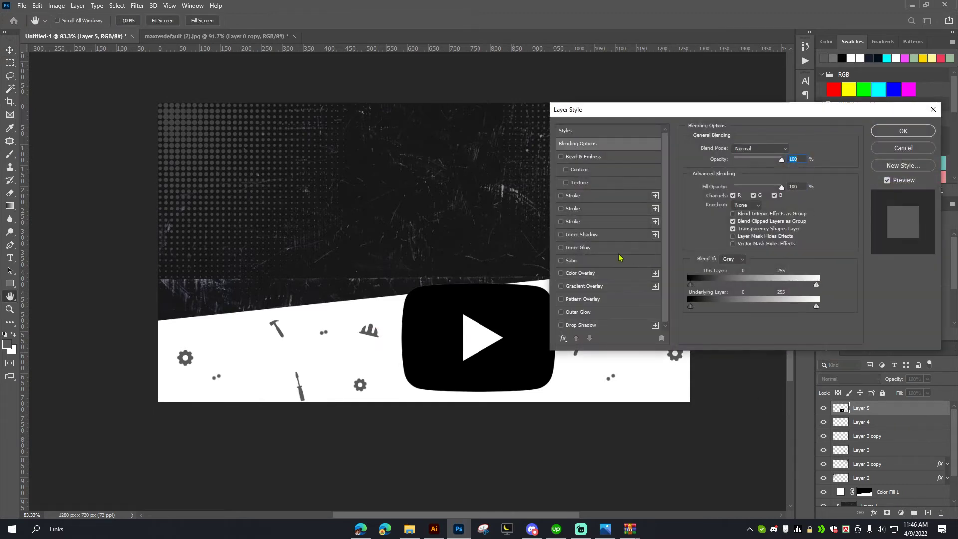
{"action": "left_click", "coordinate": [596, 273]}
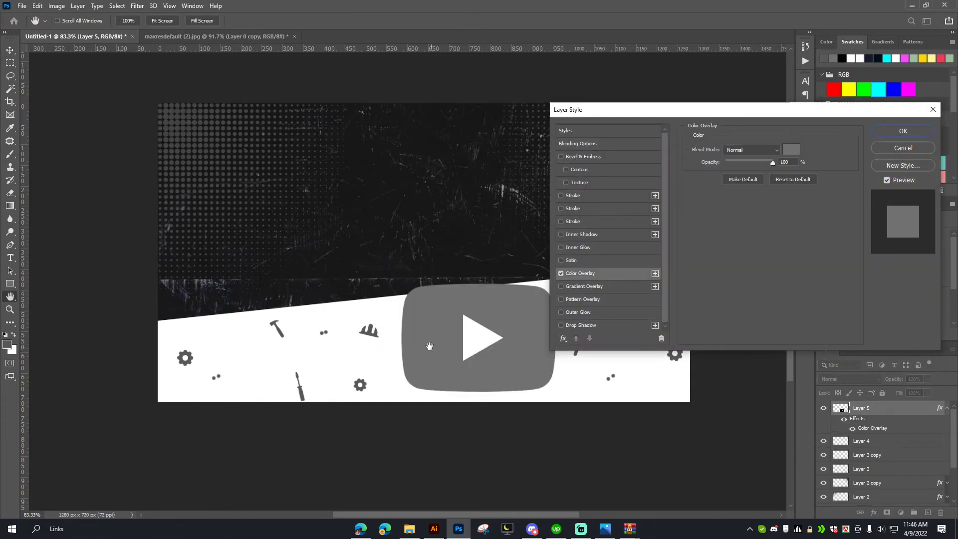
{"action": "left_click", "coordinate": [898, 133]}
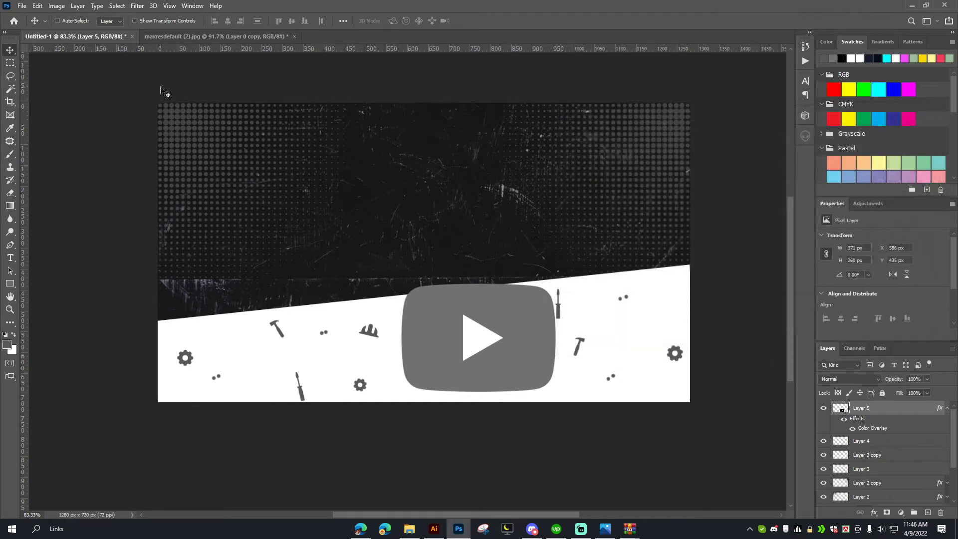
- Shrink the play button to about 62 x 52 px with a slight tilt and place it beside the lower-left screwdriver
{"action": "key", "text": "ctrl+t"}
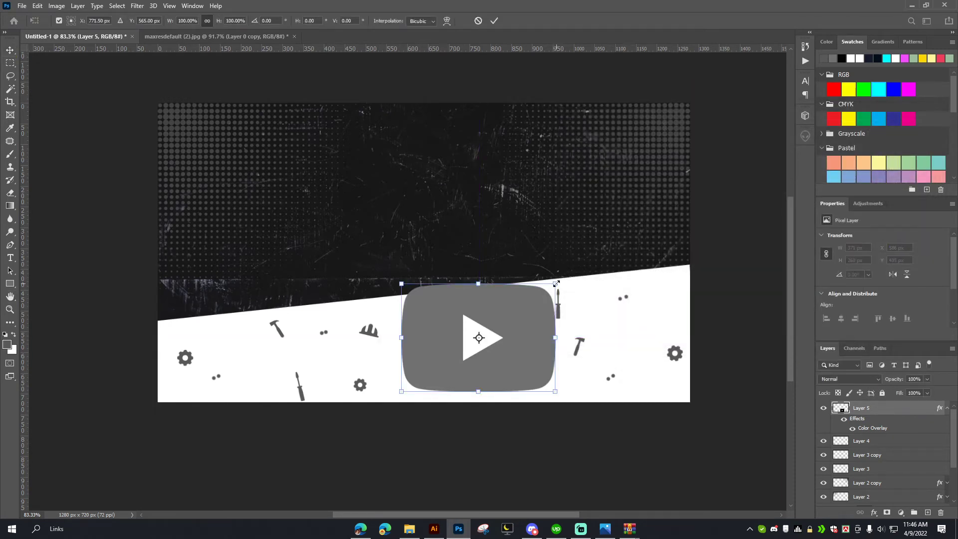
{"action": "left_click_drag", "start_coordinate": [557, 284], "coordinate": [478, 307]}
{"action": "left_click_drag", "start_coordinate": [480, 340], "coordinate": [278, 359]}
{"action": "key", "text": "Return"}
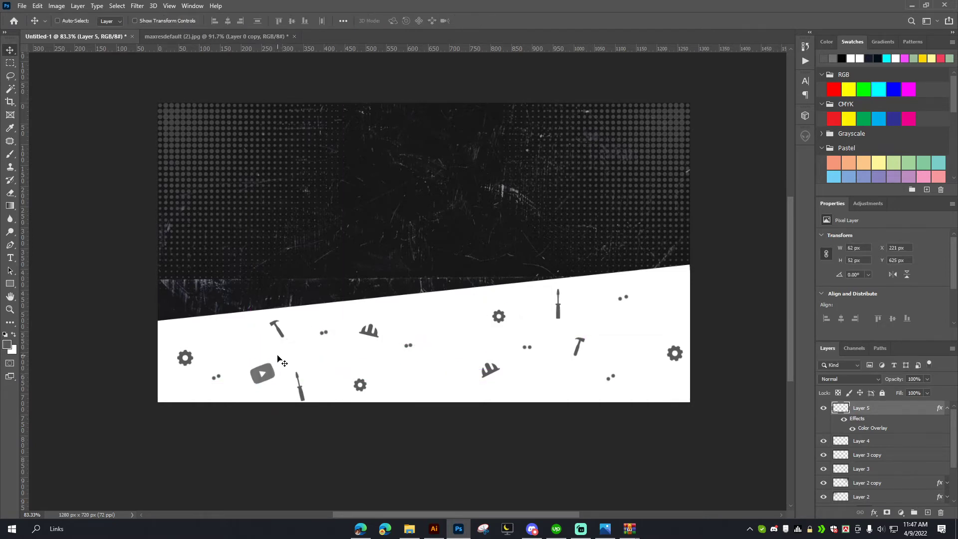
{"action": "key", "text": "Up"}
{"action": "key", "text": "Up"}
{"action": "key", "text": "Up"}
{"action": "key", "text": "Up"}
- Scatter three smaller tilted copies of the play button among the icons in the middle and right part of the white area
{"action": "left_click_drag", "start_coordinate": [269, 371], "coordinate": [453, 305]}
{"action": "key", "text": "ctrl+t"}
{"action": "left_click", "coordinate": [493, 21]}
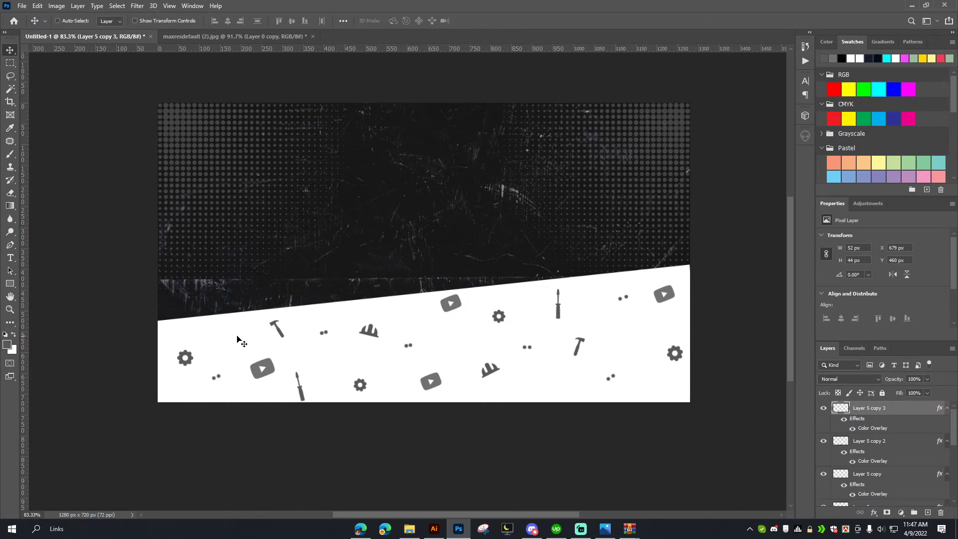
- Check the small square icons in the sample thumbnail, and add a new layer above the play button copies in Untitled-1
{"action": "scroll", "coordinate": [242, 344], "scroll_direction": "up", "scroll_amount": 3}
{"action": "left_click", "coordinate": [209, 36]}
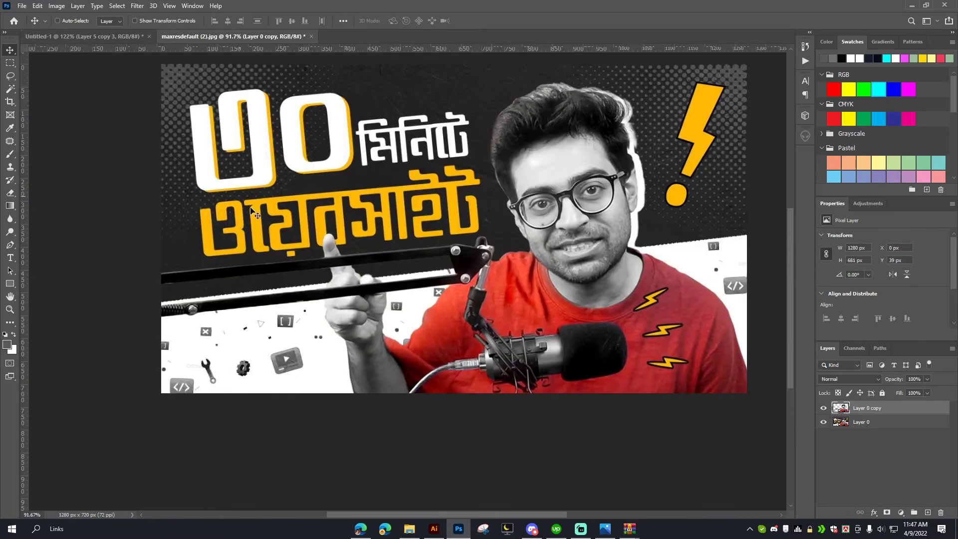
{"action": "scroll", "coordinate": [240, 346], "scroll_direction": "up", "scroll_amount": 2}
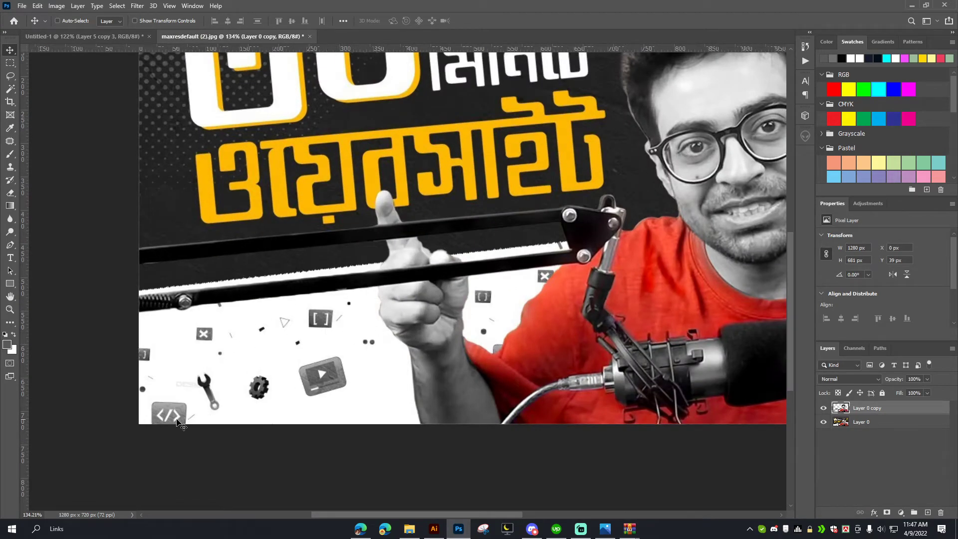
{"action": "left_click", "coordinate": [84, 36]}
{"action": "left_click_drag", "start_coordinate": [286, 333], "coordinate": [306, 268]}
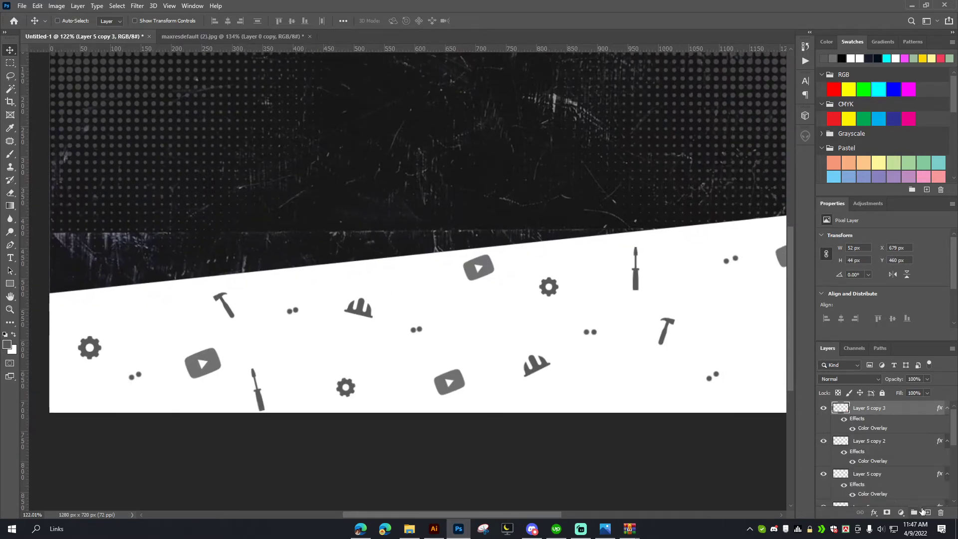
{"action": "left_click_drag", "start_coordinate": [444, 149], "coordinate": [507, 195]}
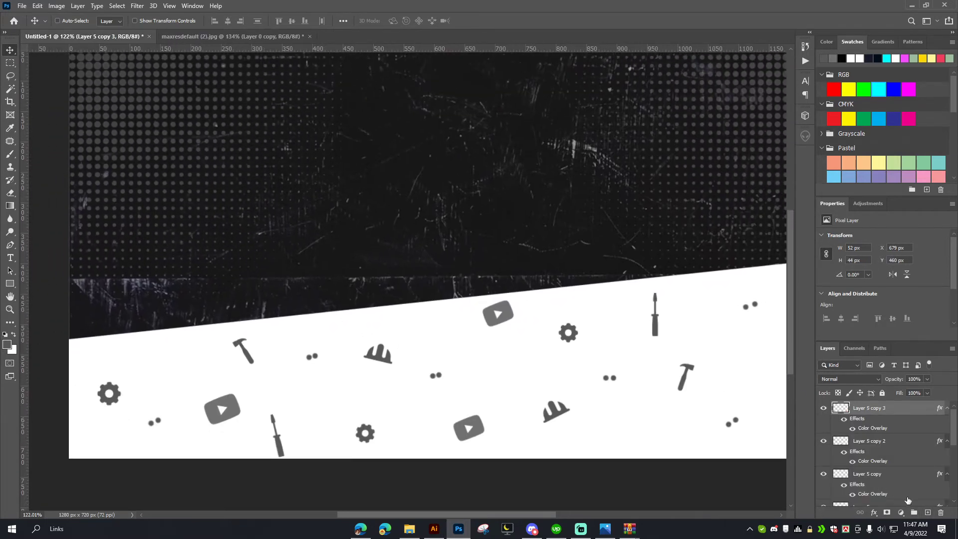
{"action": "left_click", "coordinate": [926, 513]}
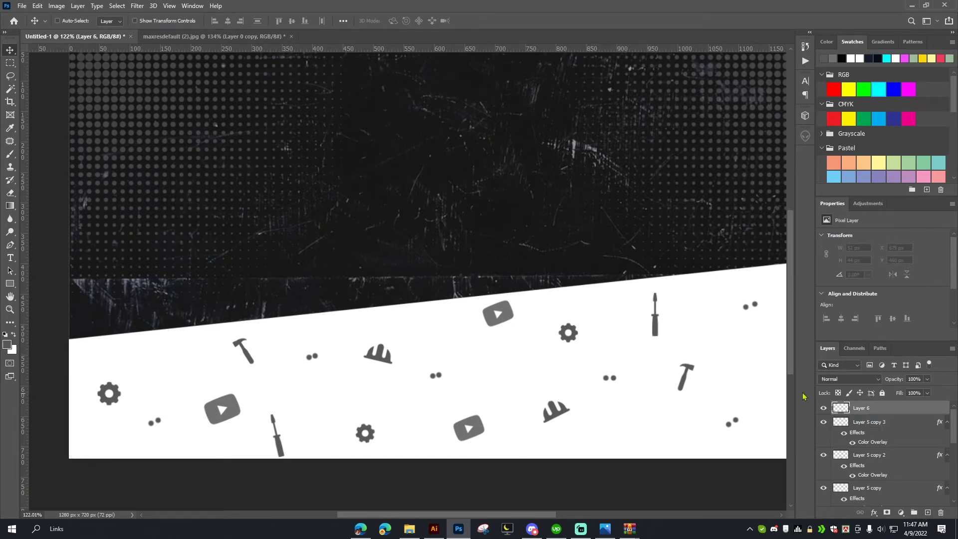
{"action": "key", "text": "ctrl+z"}
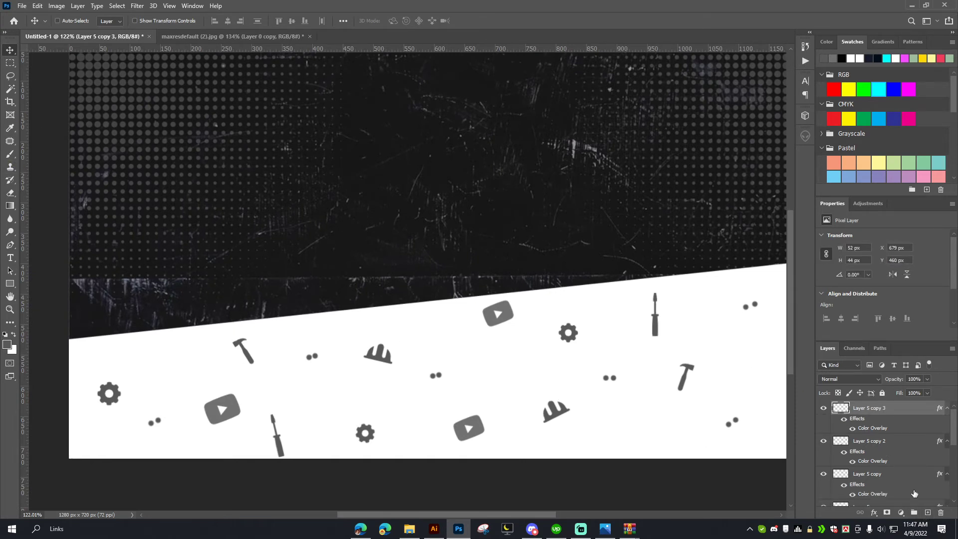
{"action": "left_click", "coordinate": [926, 513]}
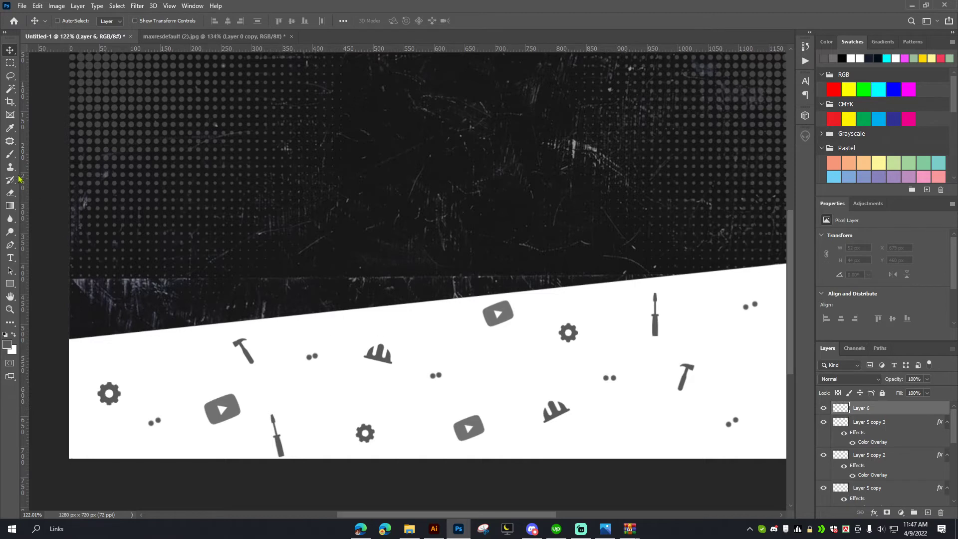
- Fill a rectangle of about 57 x 42 px with the dark grey foreground colour beside the left hammer icon
{"action": "left_click", "coordinate": [10, 63]}
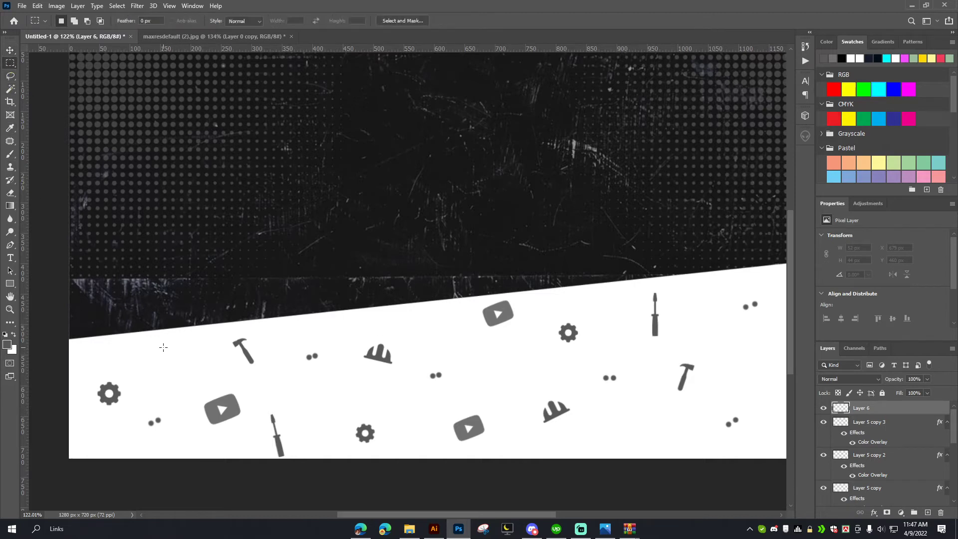
{"action": "left_click_drag", "start_coordinate": [161, 340], "coordinate": [195, 365]}
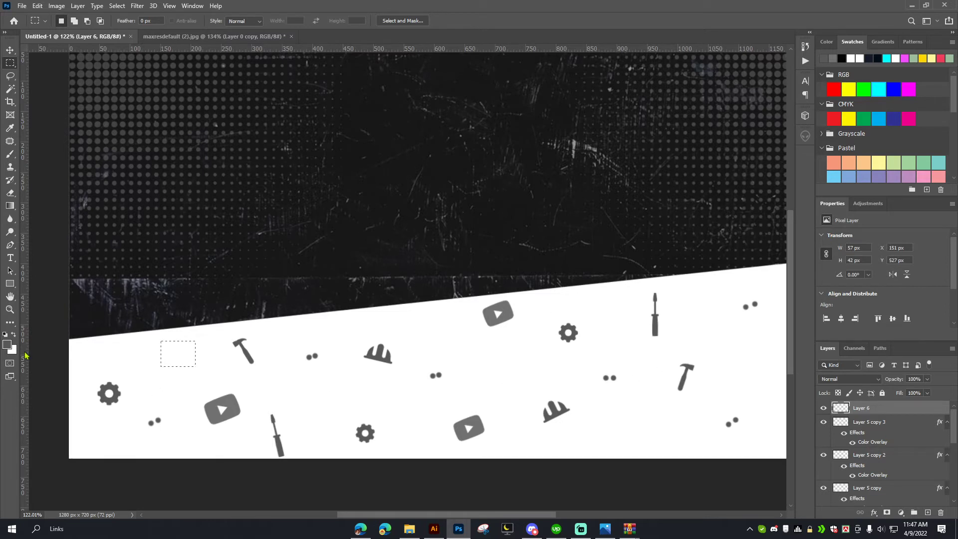
{"action": "key", "text": "alt+BackSpace"}
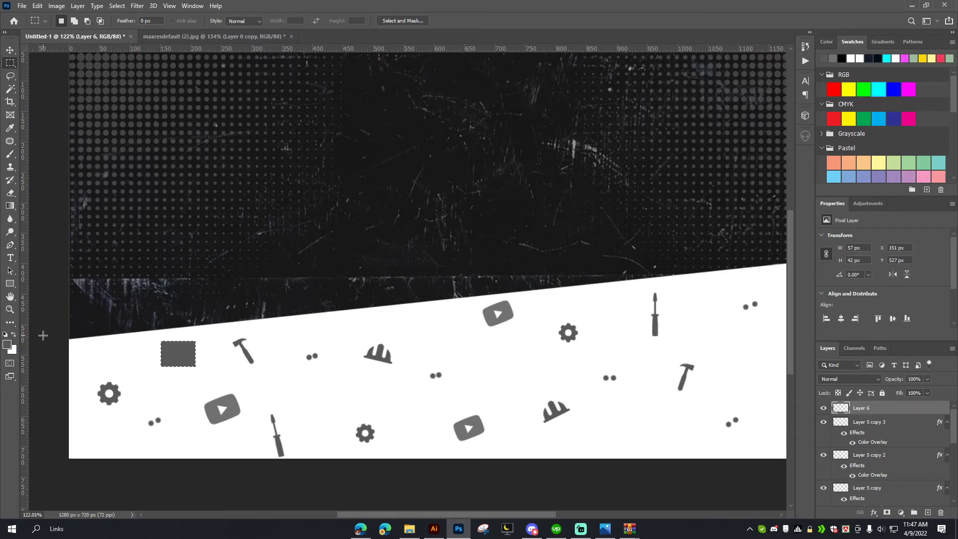
{"action": "key", "text": "ctrl+d"}
- Add a dark grey letter X as 100 pt text beside the grey rectangle
{"action": "scroll", "coordinate": [180, 357], "scroll_direction": "up", "scroll_amount": 3}
{"action": "left_click", "coordinate": [10, 52]}
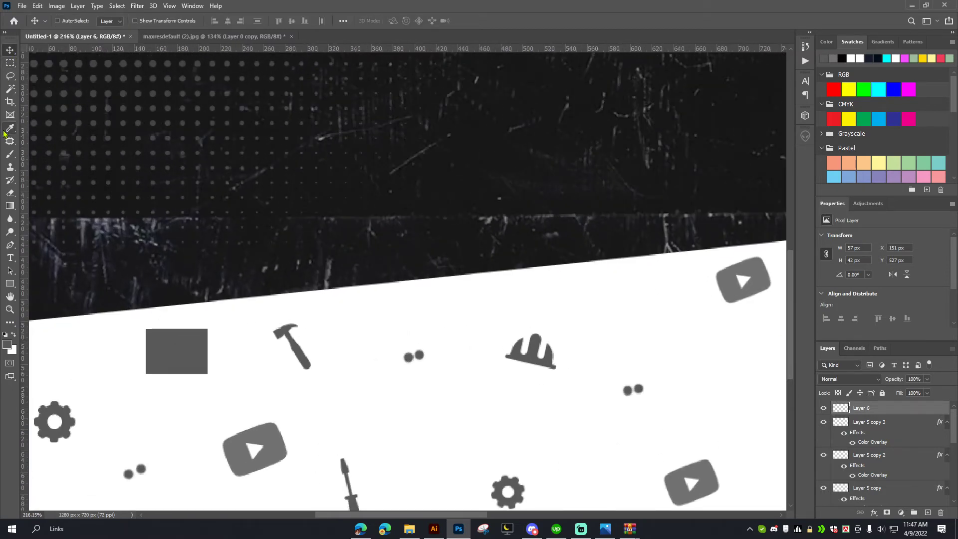
{"action": "left_click", "coordinate": [10, 258]}
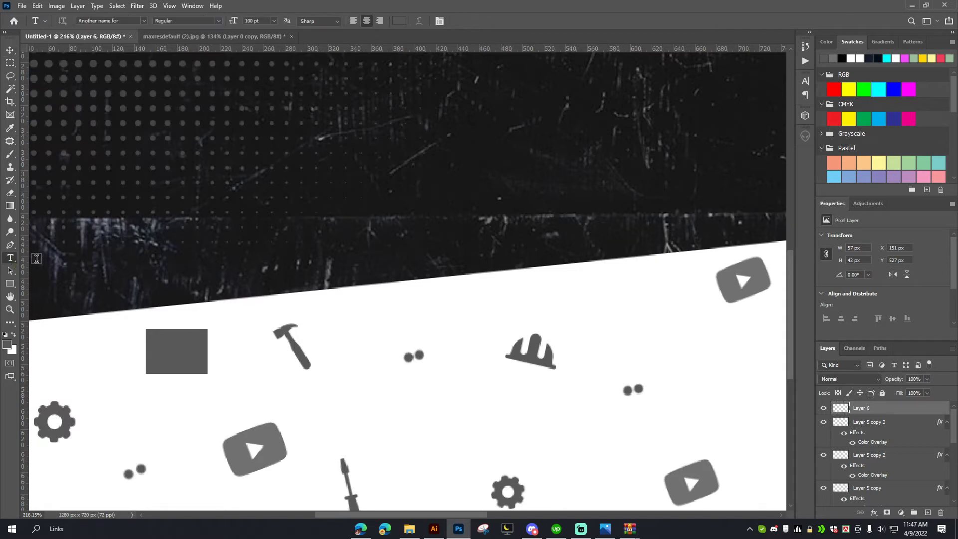
{"action": "left_click", "coordinate": [249, 391]}
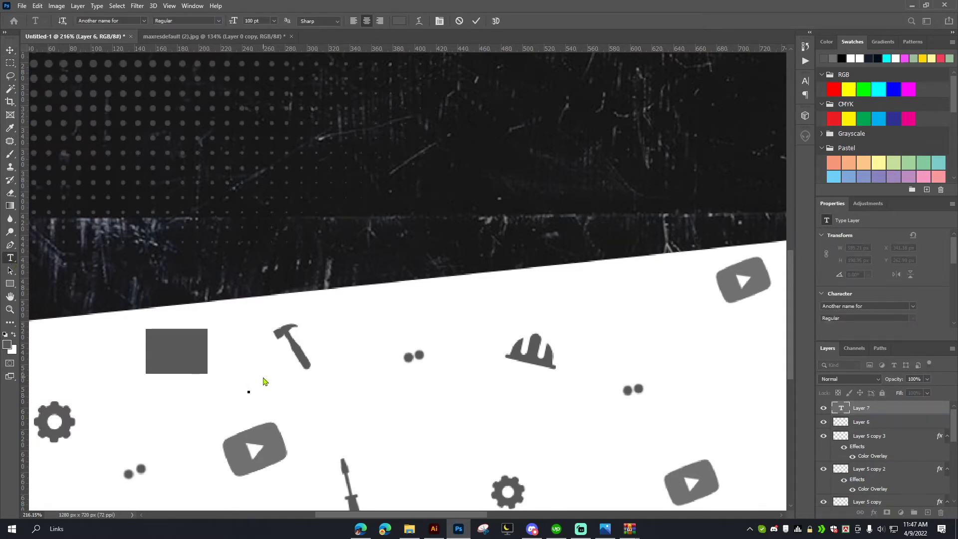
{"action": "type", "text": "X"}
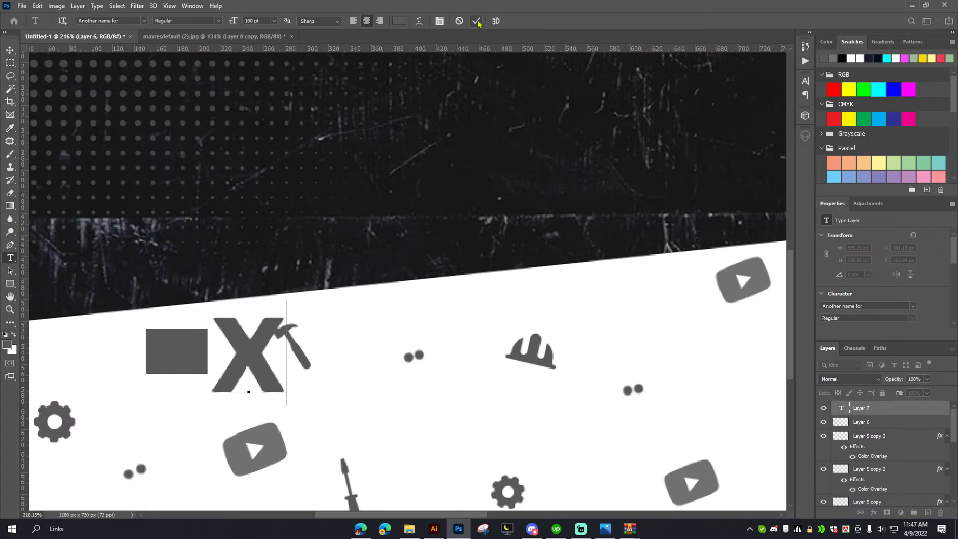
{"action": "left_click", "coordinate": [476, 22]}
{"action": "left_click", "coordinate": [11, 50]}
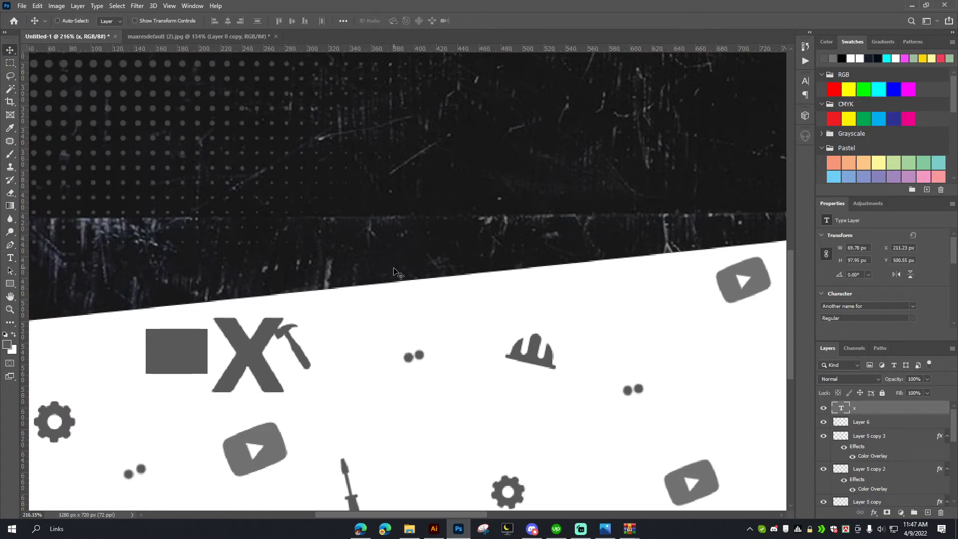
- Scale the X text down to about 51 percent
{"action": "key", "text": "ctrl+t"}
{"action": "left_click_drag", "start_coordinate": [286, 298], "coordinate": [268, 326]}
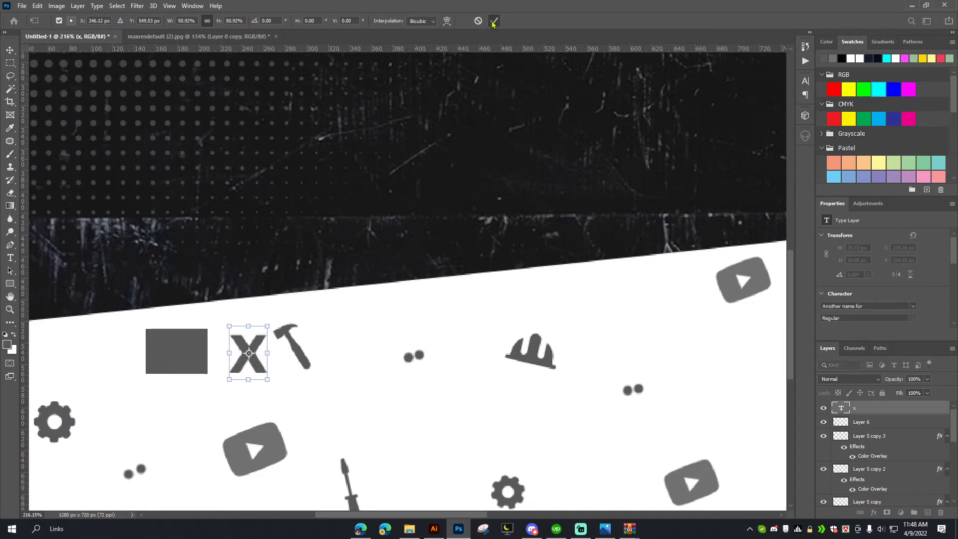
{"action": "left_click", "coordinate": [493, 21]}
- Recolour the X text white and centre it on the grey rectangle
{"action": "double_click", "coordinate": [841, 408]}
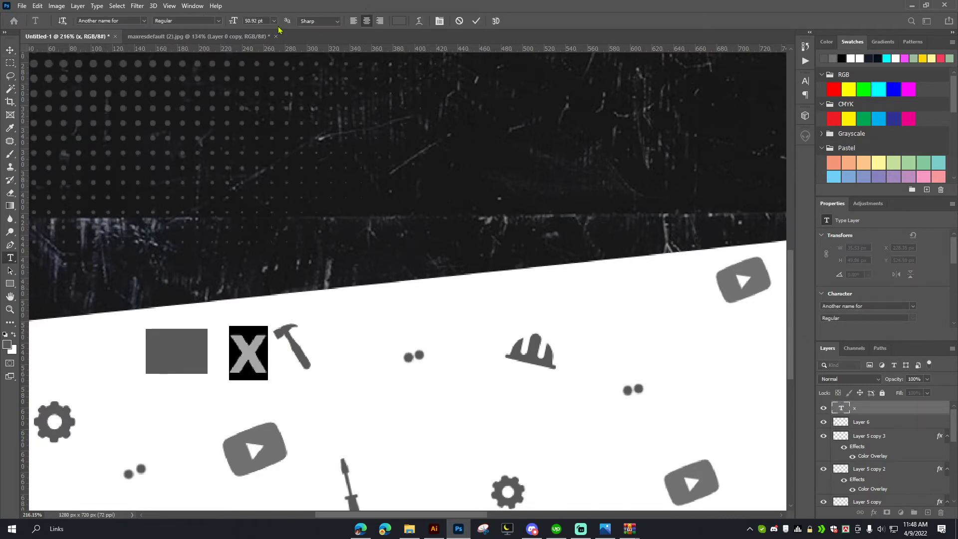
{"action": "left_click", "coordinate": [399, 20]}
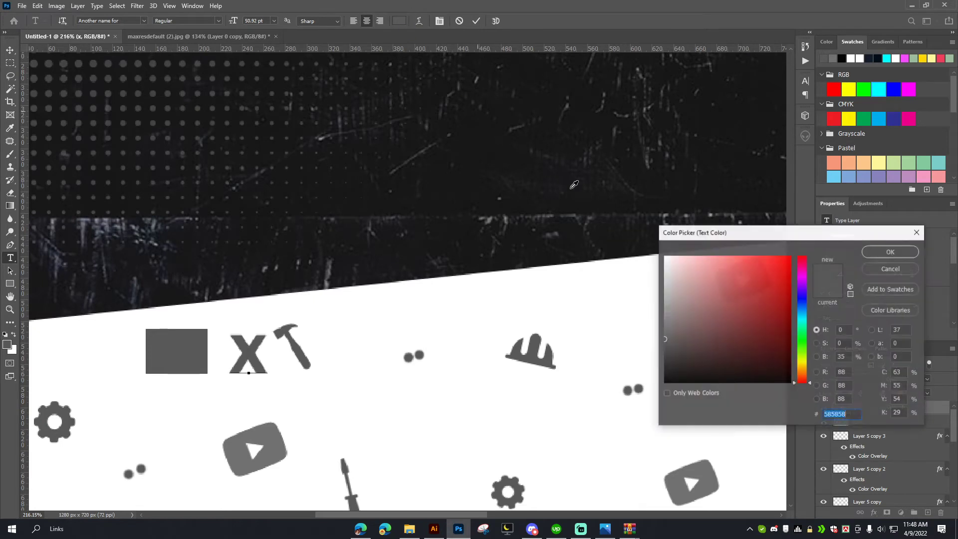
{"action": "left_click_drag", "start_coordinate": [708, 294], "coordinate": [664, 255]}
{"action": "left_click", "coordinate": [891, 252]}
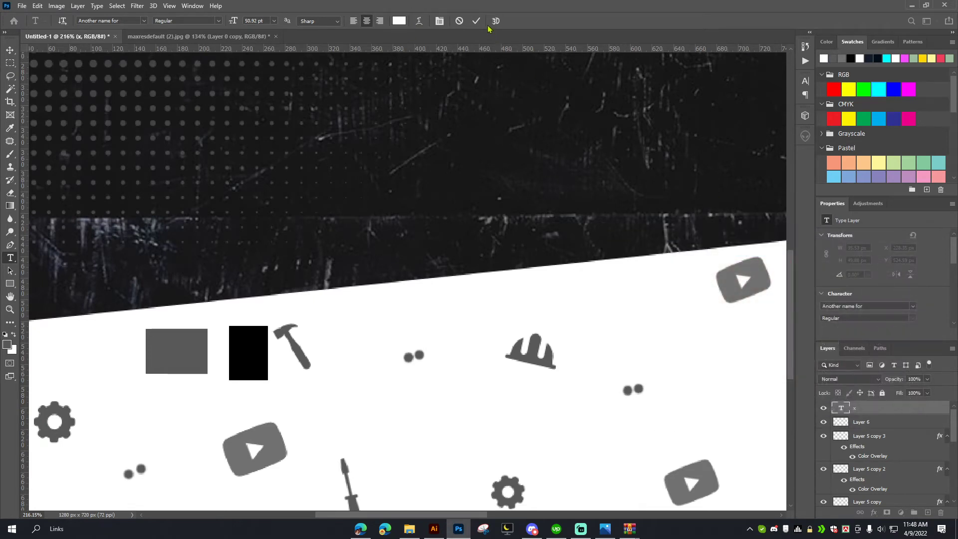
{"action": "left_click", "coordinate": [476, 20]}
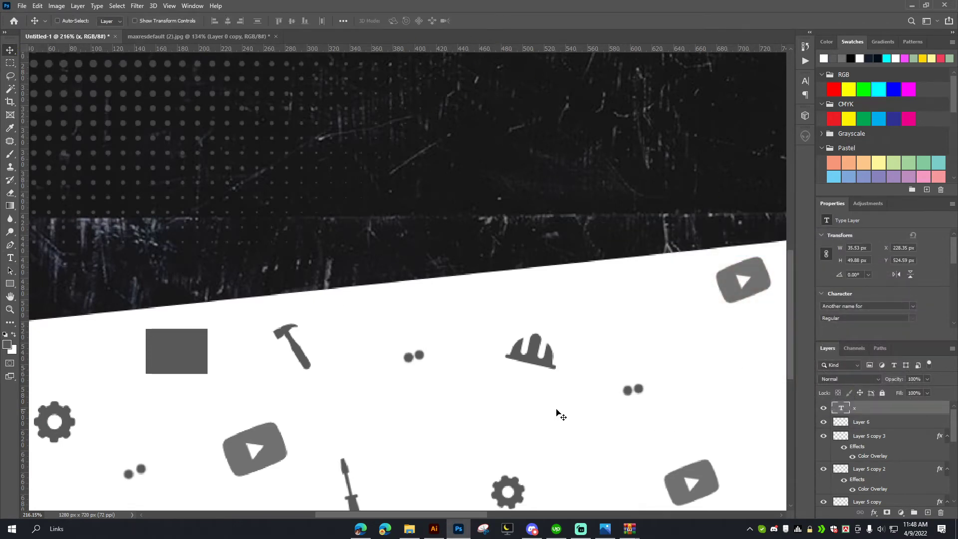
{"action": "left_click_drag", "start_coordinate": [261, 355], "coordinate": [196, 351]}
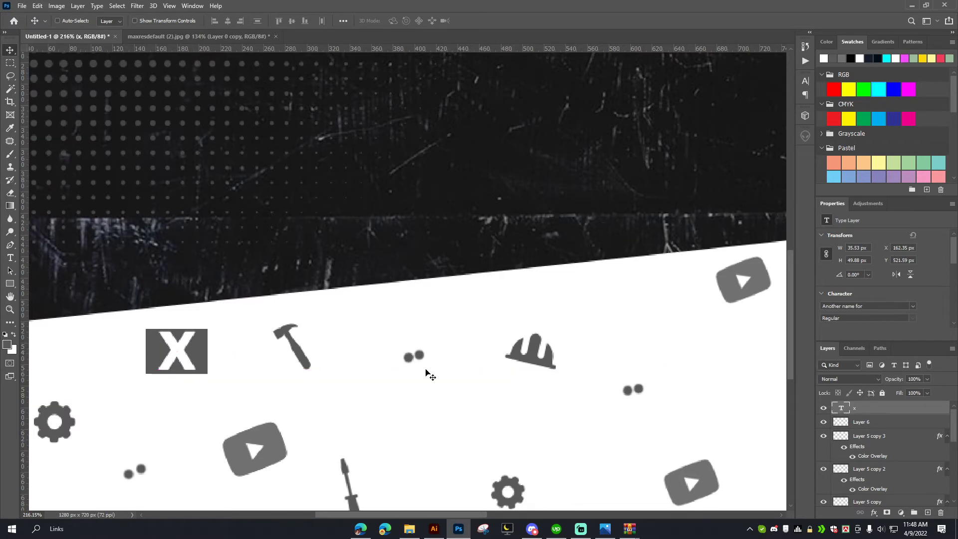
- Merge the X text with its rectangle layer and shift the merged icon towards the hammer
{"action": "left_click", "coordinate": [875, 424], "text": "shift"}
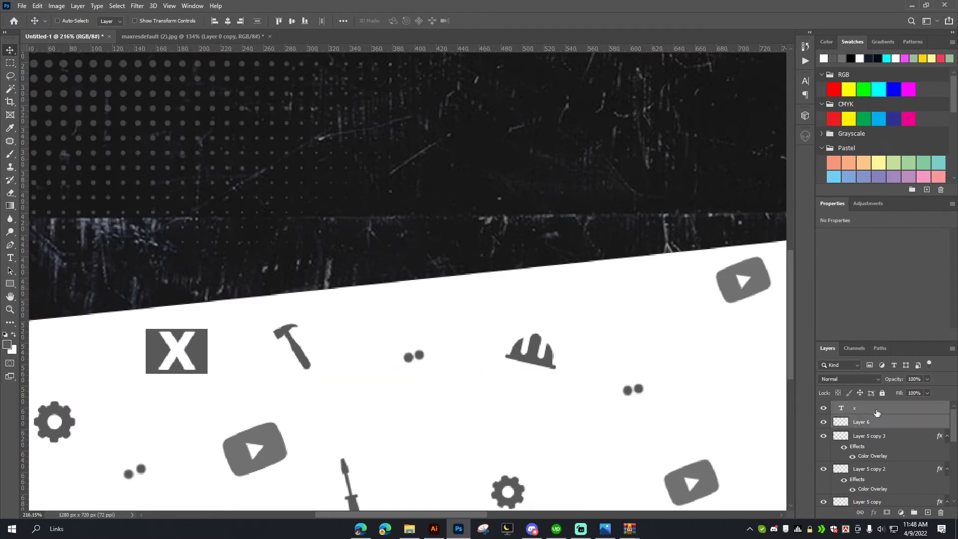
{"action": "key", "text": "ctrl+e"}
{"action": "left_click_drag", "start_coordinate": [173, 369], "coordinate": [209, 383]}
- Shrink the X icon to about 37 x 32 px with a tilt of about -14.5 degrees, leaving it beside the left hammer
{"action": "scroll", "coordinate": [232, 345], "scroll_direction": "down", "scroll_amount": 3}
{"action": "key", "text": "ctrl+t"}
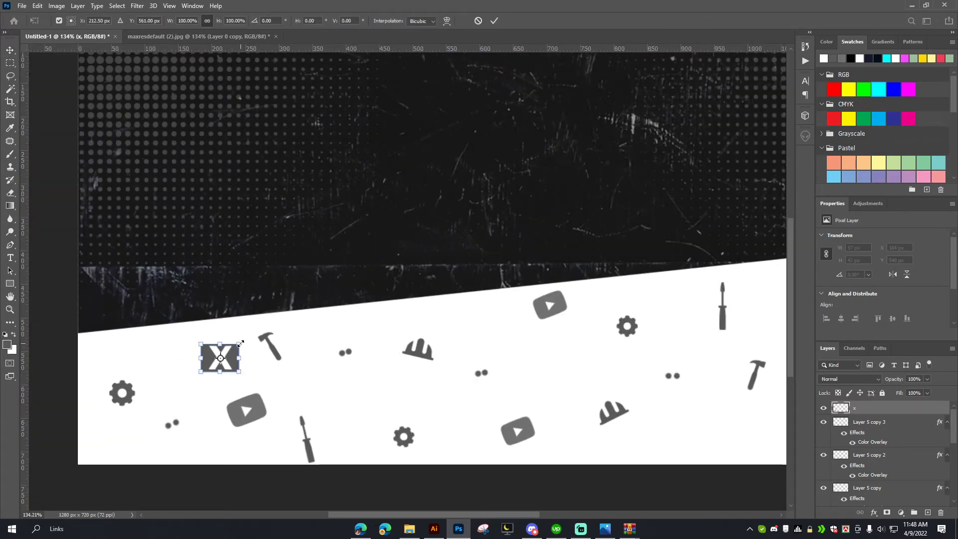
{"action": "left_click_drag", "start_coordinate": [239, 344], "coordinate": [205, 331]}
{"action": "left_click", "coordinate": [494, 21]}
{"action": "key", "text": "ctrl+t"}
{"action": "left_click", "coordinate": [494, 21]}
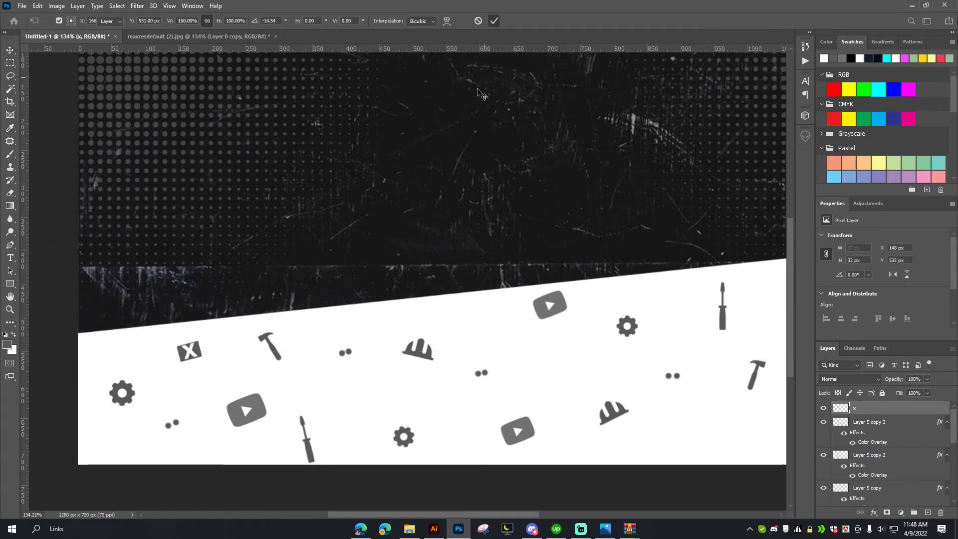
- On a new layer, fill a 33 x 33 px square with the dark grey foreground colour beside the left hammer
{"action": "scroll", "coordinate": [302, 313], "scroll_direction": "up", "scroll_amount": 1}
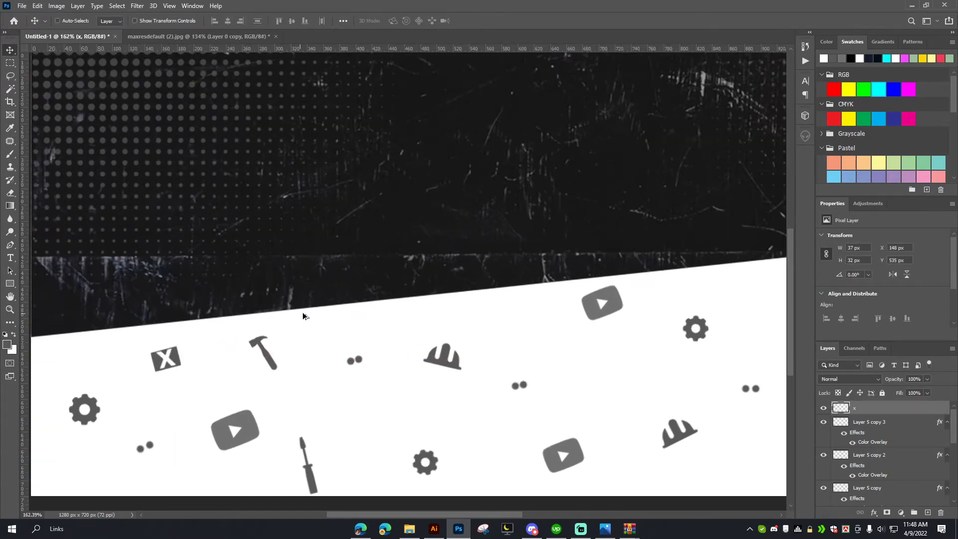
{"action": "left_click", "coordinate": [927, 512]}
{"action": "scroll", "coordinate": [107, 156], "scroll_direction": "down", "scroll_amount": 1}
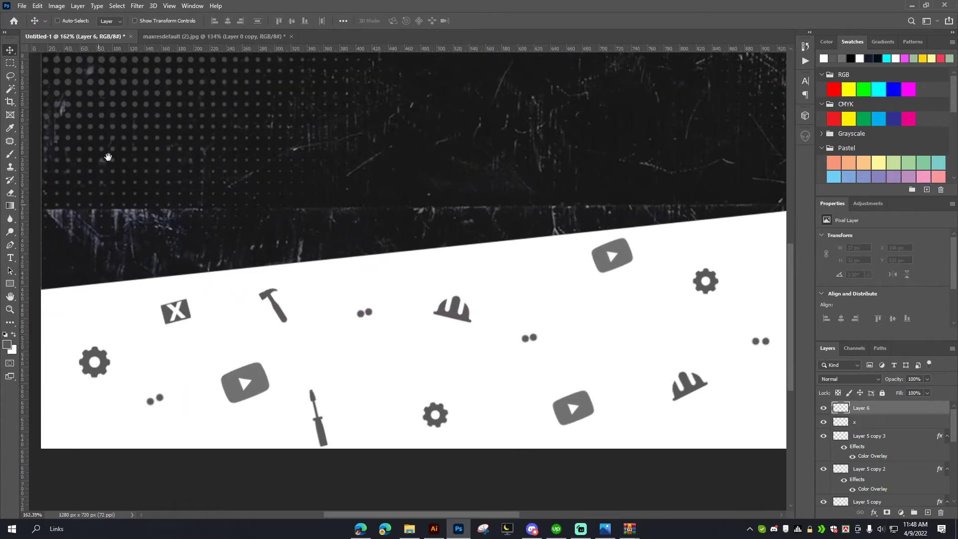
{"action": "left_click", "coordinate": [12, 64]}
{"action": "left_click_drag", "start_coordinate": [308, 272], "coordinate": [345, 298]}
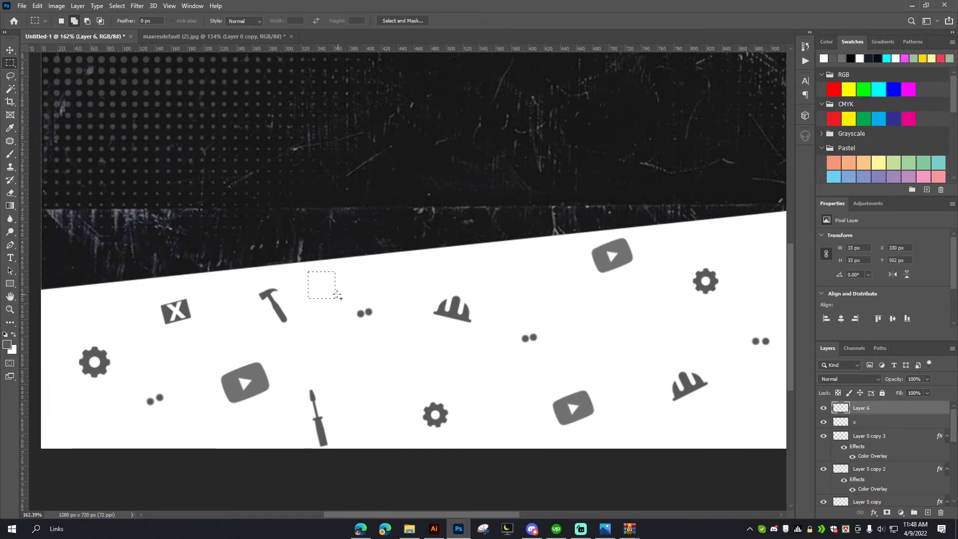
{"action": "scroll", "coordinate": [321, 282], "scroll_direction": "up", "scroll_amount": 5}
{"action": "key", "text": "alt+BackSpace"}
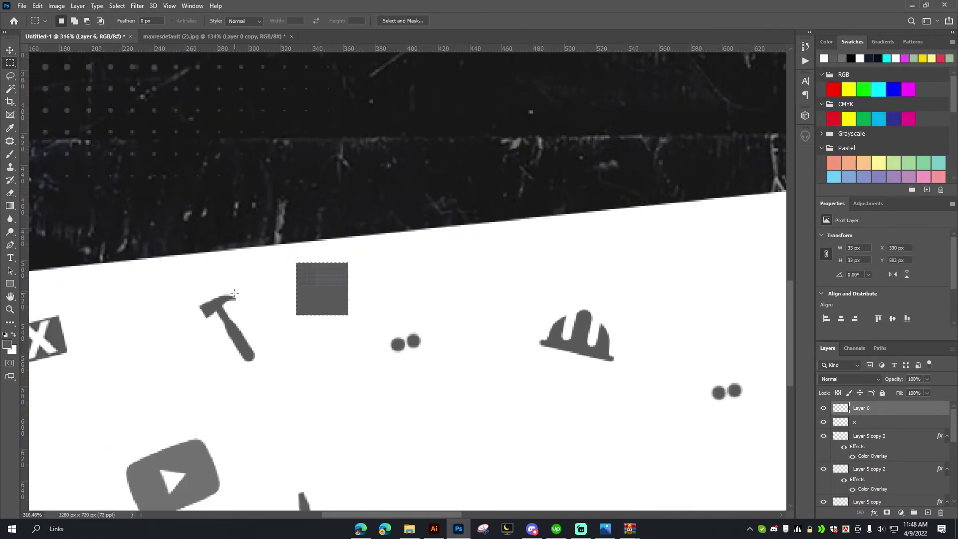
- Add a square-bracket pair "[]" as white text in Arial near the new grey square
{"action": "key", "text": "t"}
{"action": "left_click", "coordinate": [375, 281]}
{"action": "type", "text": "[]"}
{"action": "key", "text": "ctrl+a"}
{"action": "left_click", "coordinate": [120, 21]}
{"action": "type", "text": "arial"}
{"action": "key", "text": "Return"}
{"action": "key", "text": "ctrl+Return"}
{"action": "key", "text": "v"}
- Move the bracket text onto the grey square and scale it down to fit inside
{"action": "left_click_drag", "start_coordinate": [394, 192], "coordinate": [349, 265]}
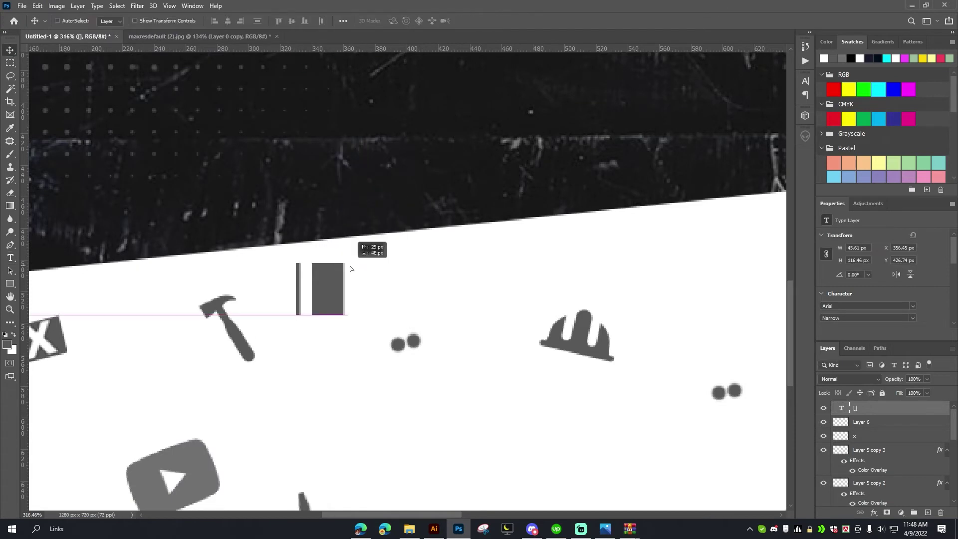
{"action": "key", "text": "ctrl+t"}
{"action": "left_click_drag", "start_coordinate": [366, 216], "coordinate": [349, 256]}
{"action": "left_click_drag", "start_coordinate": [329, 359], "coordinate": [333, 304]}
{"action": "mouse_move", "coordinate": [347, 272]}
{"action": "left_mouse_down"}
{"action": "mouse_move", "coordinate": [340, 279]}
{"action": "mouse_move", "coordinate": [347, 265]}
{"action": "mouse_move", "coordinate": [357, 276]}
{"action": "left_mouse_up"}
{"action": "double_click", "coordinate": [322, 287]}
- Merge the brackets with the grey square and tilt the merged icon slightly, to about 41 x 43 px overall
{"action": "left_click", "coordinate": [855, 419], "text": "shift"}
{"action": "key", "text": "ctrl+e"}
{"action": "scroll", "coordinate": [351, 301], "scroll_direction": "down", "scroll_amount": 7}
{"action": "key", "text": "ctrl+t"}
{"action": "key", "text": "Return"}
{"action": "left_click_drag", "start_coordinate": [399, 312], "coordinate": [408, 285]}
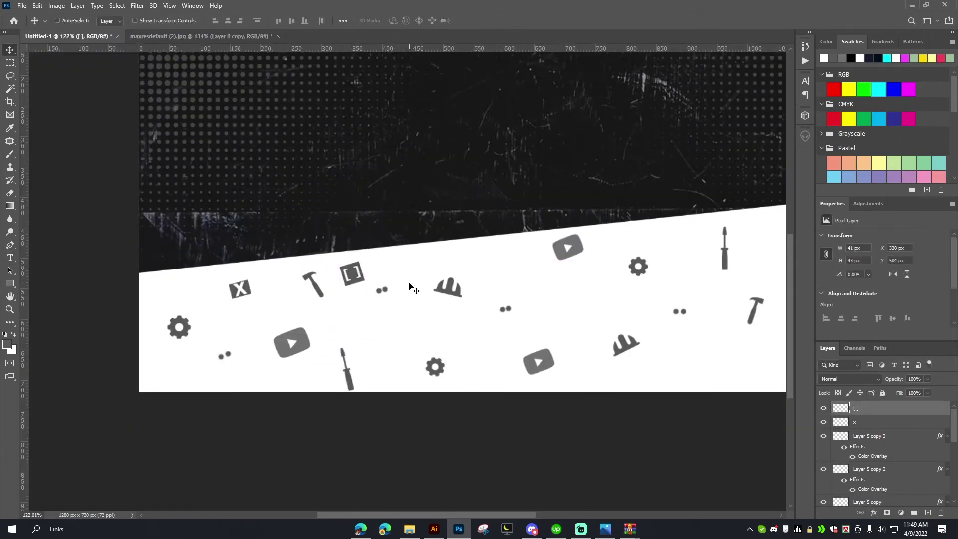
- Draw a tree custom shape of about 37 x 37 px above and beside the lower-left screwdriver
{"action": "scroll", "coordinate": [293, 294], "scroll_direction": "up", "scroll_amount": 2}
{"action": "left_click", "coordinate": [10, 283]}
{"action": "left_click", "coordinate": [47, 331]}
{"action": "left_click", "coordinate": [403, 21]}
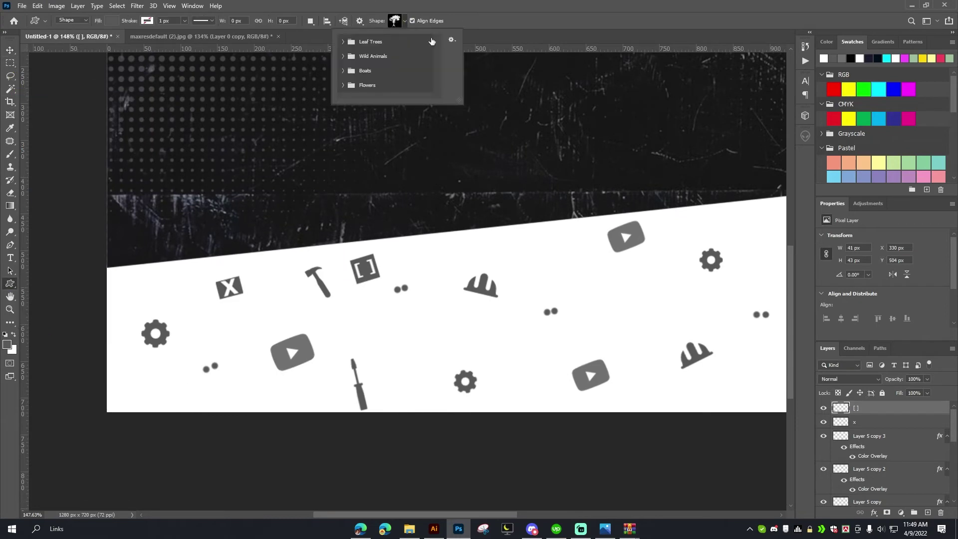
{"action": "scroll", "coordinate": [430, 42], "scroll_direction": "down", "scroll_amount": 2}
{"action": "left_click_drag", "start_coordinate": [389, 329], "coordinate": [418, 300]}
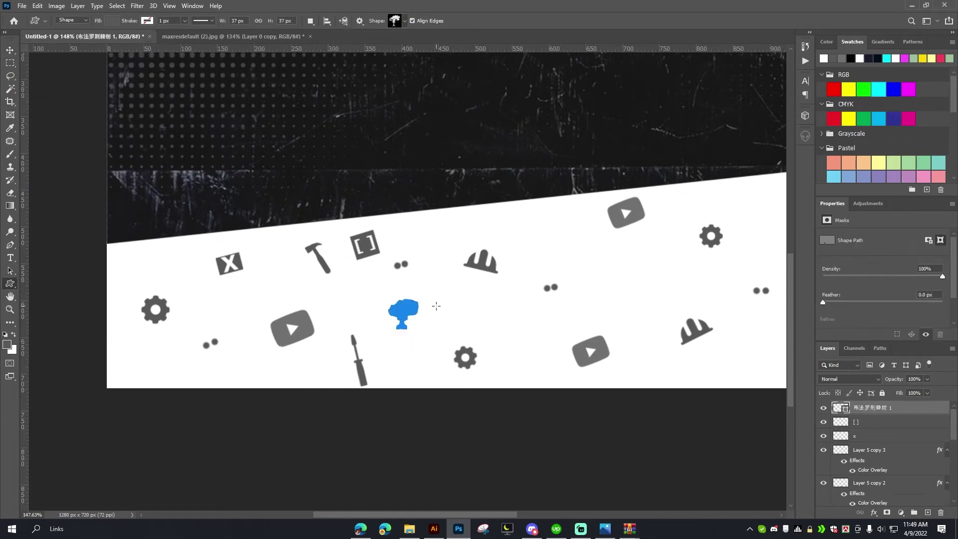
- Scatter three small copies of a leafy sprig from the Flowers custom shapes, about 27 x 34 px, across the left and middle white area
{"action": "left_click", "coordinate": [405, 21]}
{"action": "left_click", "coordinate": [375, 74]}
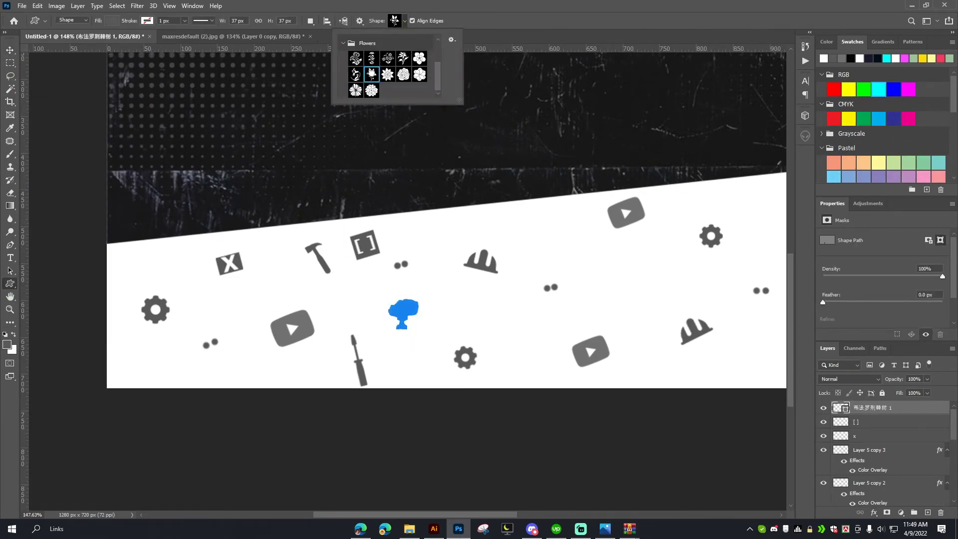
{"action": "left_click_drag", "start_coordinate": [221, 312], "coordinate": [243, 333]}
{"action": "left_click_drag", "start_coordinate": [121, 351], "coordinate": [144, 379]}
{"action": "left_click_drag", "start_coordinate": [537, 210], "coordinate": [559, 235]}
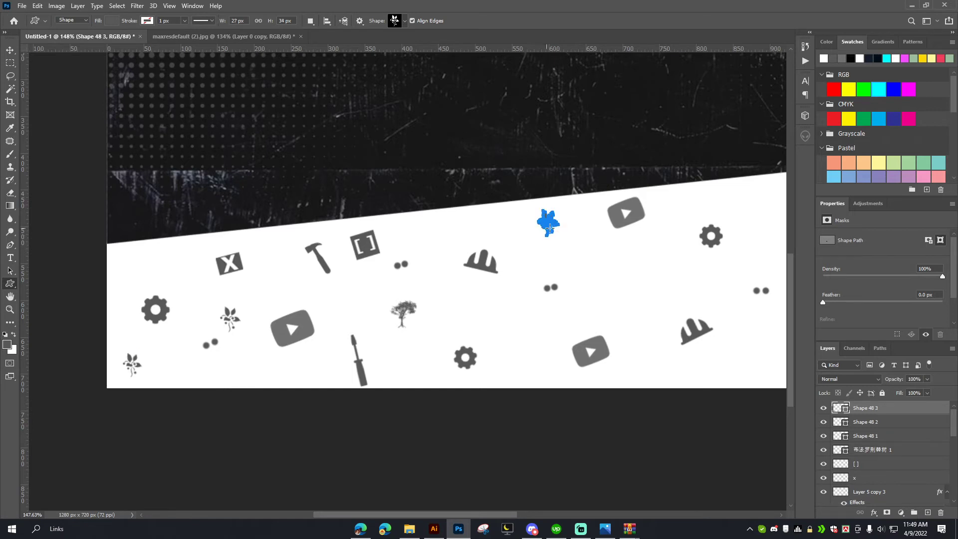
- Add two more leafy sprig shapes of about 26 x 33 px among the icons in the right part of the white area
{"action": "left_click_drag", "start_coordinate": [632, 207], "coordinate": [457, 233]}
{"action": "left_click_drag", "start_coordinate": [636, 243], "coordinate": [438, 235]}
{"action": "left_click_drag", "start_coordinate": [402, 366], "coordinate": [421, 390]}
{"action": "left_click_drag", "start_coordinate": [571, 288], "coordinate": [591, 314]}
{"action": "key", "text": "v"}
{"action": "scroll", "coordinate": [496, 264], "scroll_direction": "down", "scroll_amount": 5}
{"action": "left_click_drag", "start_coordinate": [365, 254], "coordinate": [463, 250]}
- Draw a different small branching flower from the Flowers custom shapes above the far-left gear icon
{"action": "scroll", "coordinate": [153, 277], "scroll_direction": "up", "scroll_amount": 3}
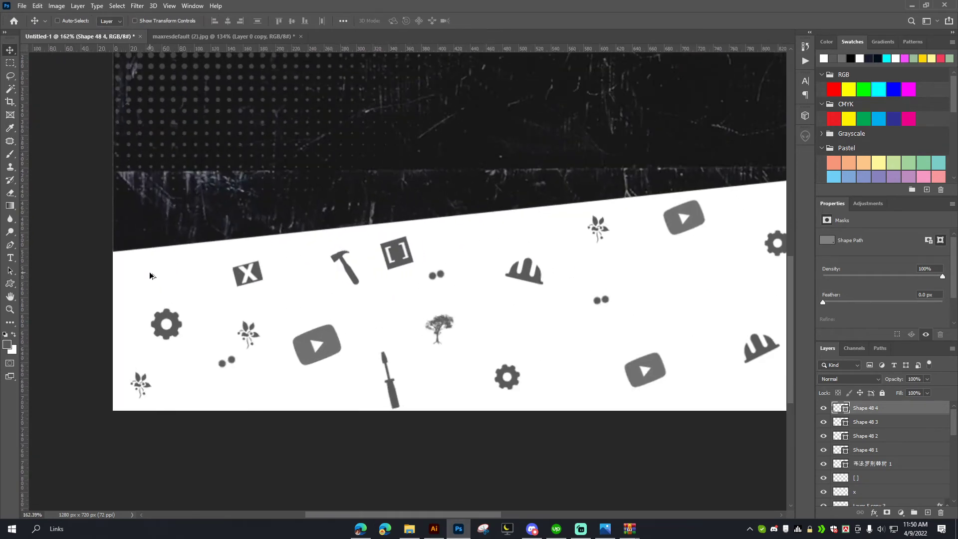
{"action": "left_click", "coordinate": [11, 283]}
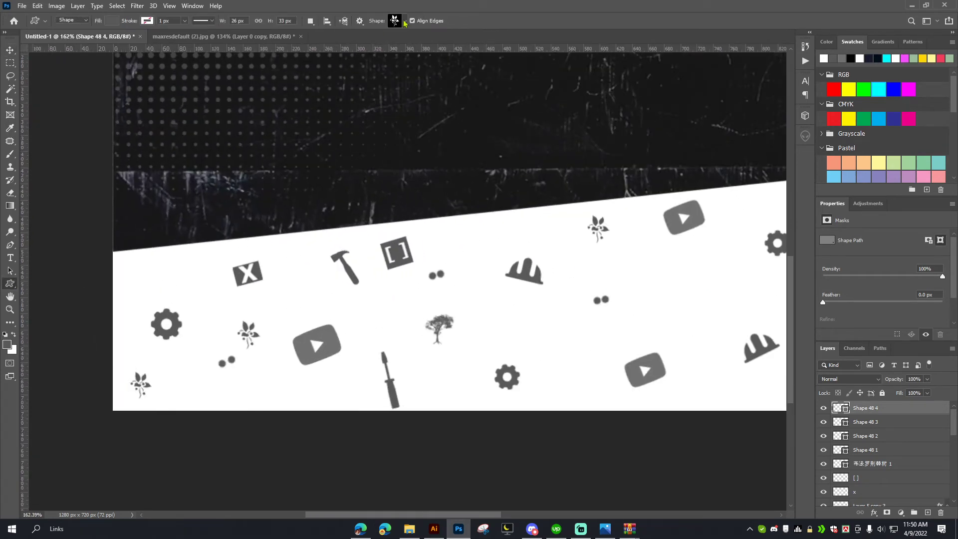
{"action": "left_click", "coordinate": [405, 22]}
{"action": "scroll", "coordinate": [409, 78], "scroll_direction": "up", "scroll_amount": 1}
{"action": "left_click", "coordinate": [403, 66]}
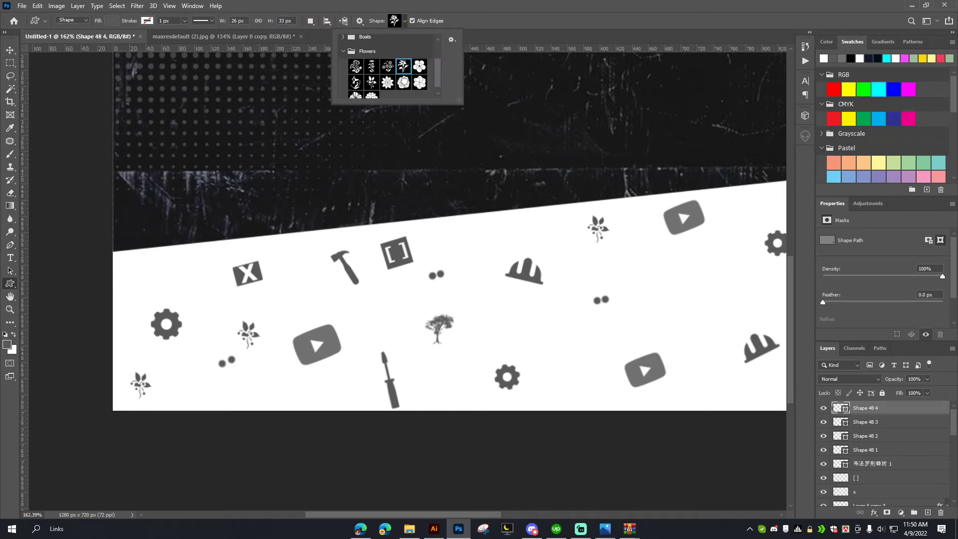
{"action": "left_click", "coordinate": [403, 82]}
{"action": "left_click", "coordinate": [403, 67]}
{"action": "left_click_drag", "start_coordinate": [146, 265], "coordinate": [167, 291]}
{"action": "key", "text": "v"}
{"action": "scroll", "coordinate": [375, 282], "scroll_direction": "down", "scroll_amount": 8}
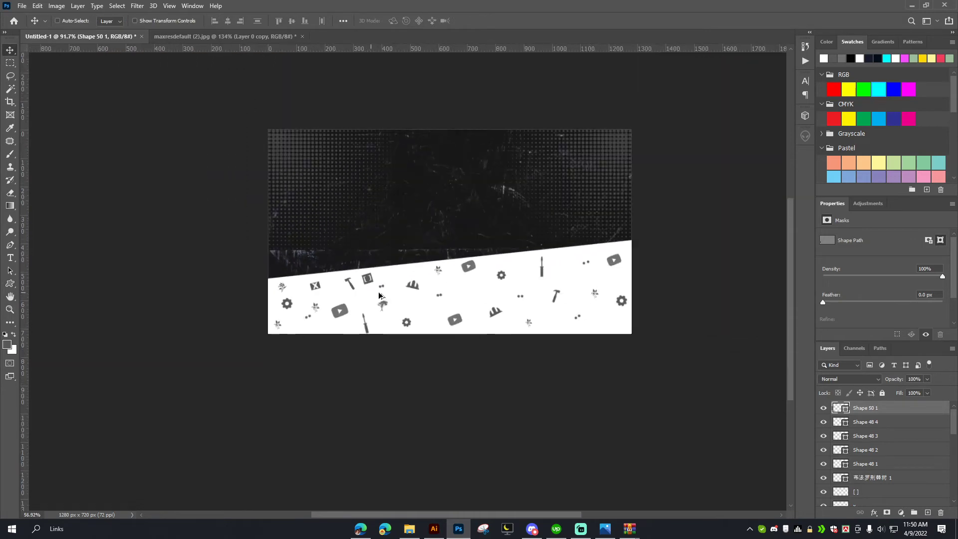
{"action": "left_click_drag", "start_coordinate": [587, 249], "coordinate": [527, 252]}
{"action": "scroll", "coordinate": [426, 285], "scroll_direction": "up", "scroll_amount": 5}
{"action": "scroll", "coordinate": [425, 286], "scroll_direction": "down", "scroll_amount": 2}
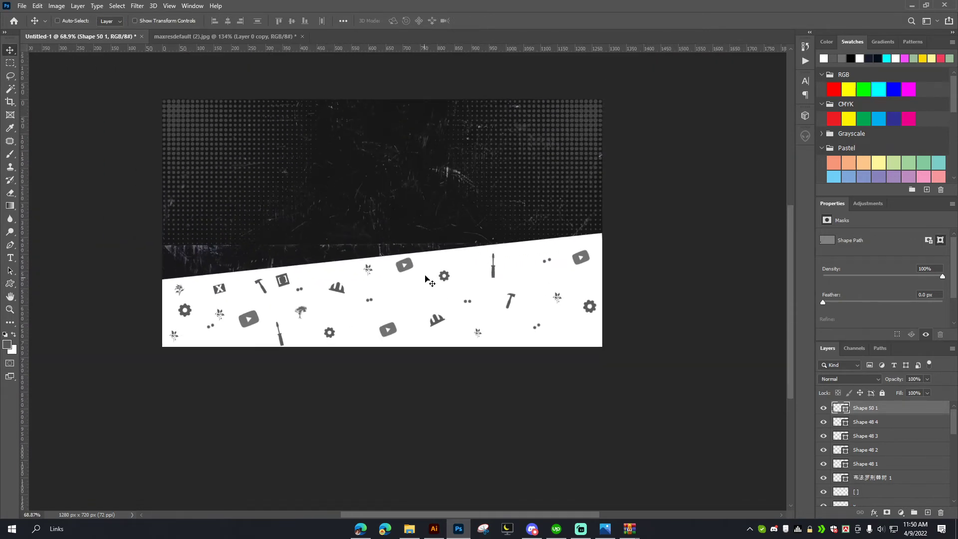
{"action": "scroll", "coordinate": [457, 206], "scroll_direction": "up", "scroll_amount": 2}
{"action": "scroll", "coordinate": [348, 216], "scroll_direction": "up", "scroll_amount": 1}
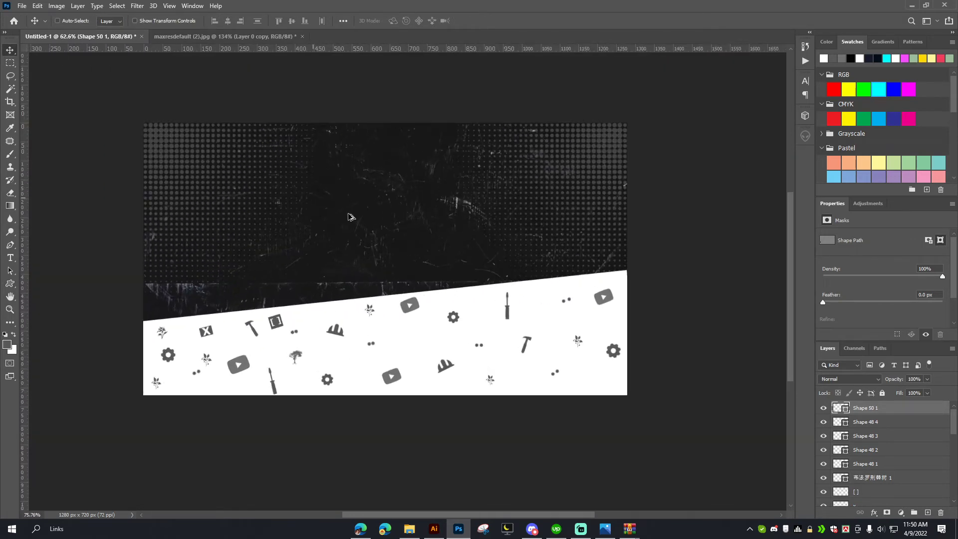
- In the sample thumbnail document, hide Layer 0 so only the cut-out man with the microphone is shown
{"action": "left_click", "coordinate": [257, 38]}
{"action": "scroll", "coordinate": [443, 223], "scroll_direction": "down", "scroll_amount": 2}
{"action": "scroll", "coordinate": [443, 222], "scroll_direction": "down", "scroll_amount": 3}
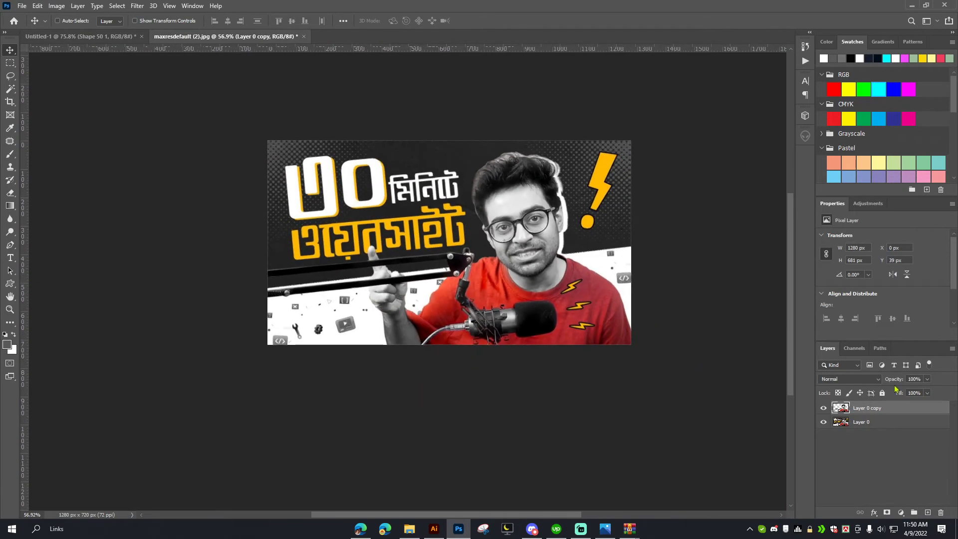
{"action": "left_click", "coordinate": [823, 422]}
{"action": "scroll", "coordinate": [448, 220], "scroll_direction": "up", "scroll_amount": 2}
{"action": "scroll", "coordinate": [452, 227], "scroll_direction": "down", "scroll_amount": 1}
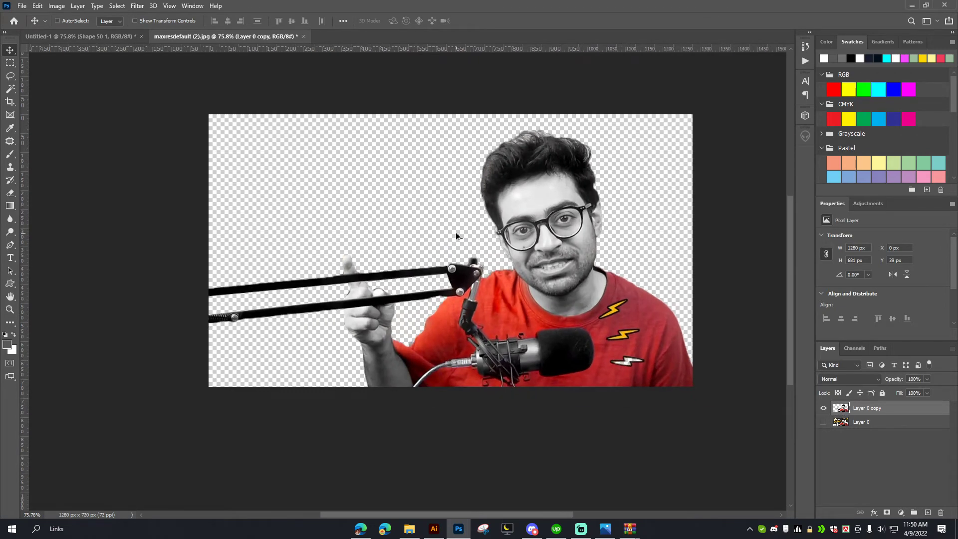
- Copy the cut-out man layer into Untitled-1 and position it at about X -9 px, Y 89 px over the icons
{"action": "left_click_drag", "start_coordinate": [540, 262], "coordinate": [460, 270]}
{"action": "scroll", "coordinate": [468, 280], "scroll_direction": "down", "scroll_amount": 2}
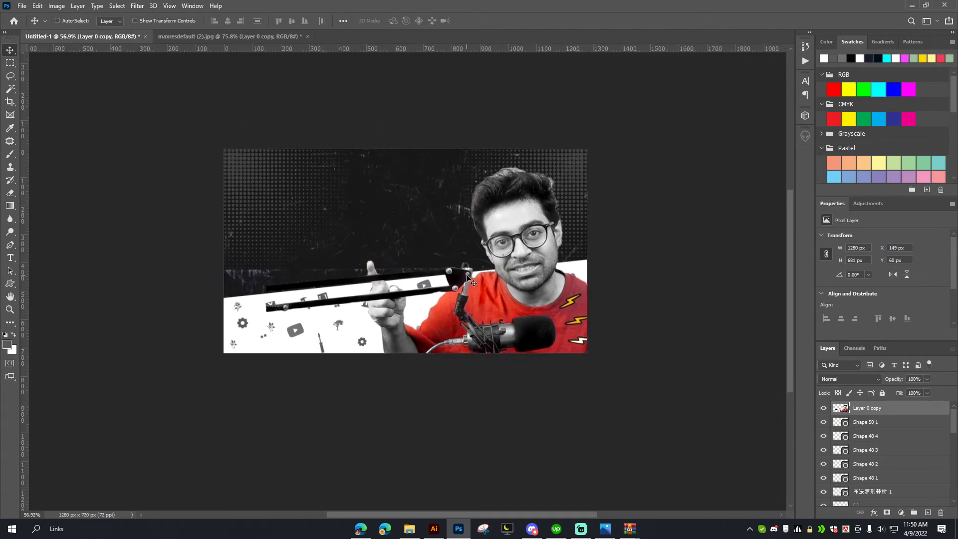
{"action": "left_click_drag", "start_coordinate": [530, 248], "coordinate": [482, 252]}
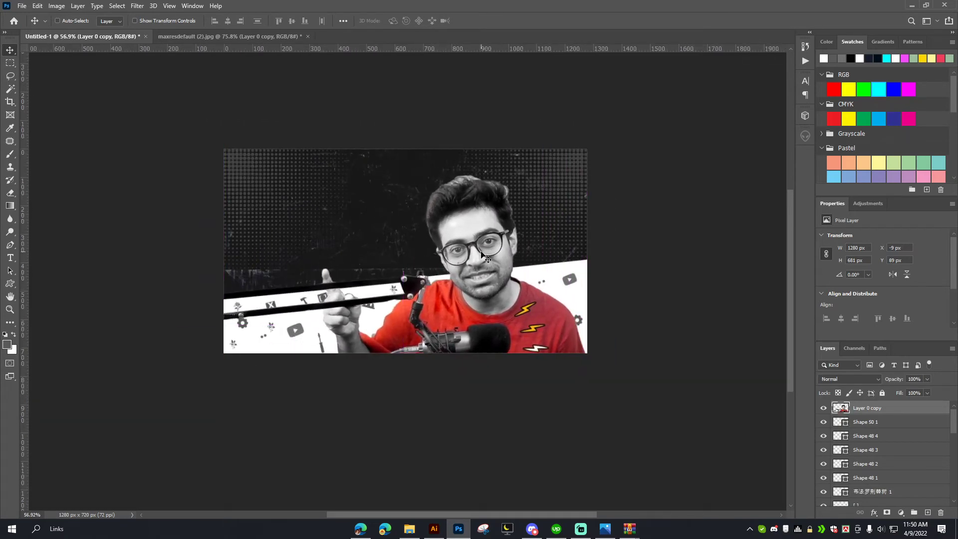
{"action": "scroll", "coordinate": [474, 254], "scroll_direction": "down", "scroll_amount": 3}
{"action": "scroll", "coordinate": [474, 254], "scroll_direction": "up", "scroll_amount": 4}
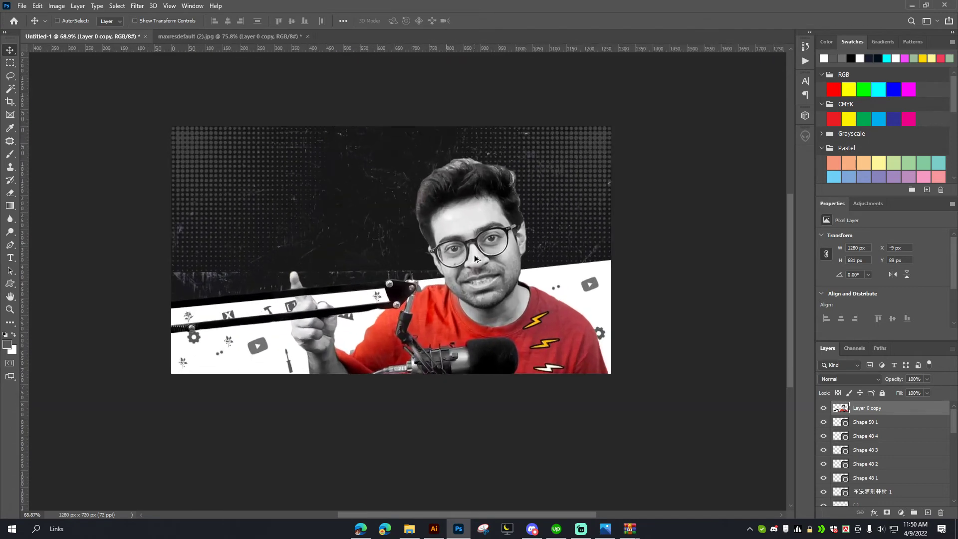
- Align the cut-out man layer horizontally with the canvas so its X position is 0 px
{"action": "scroll", "coordinate": [399, 272], "scroll_direction": "up", "scroll_amount": 4}
{"action": "scroll", "coordinate": [295, 286], "scroll_direction": "down", "scroll_amount": 2}
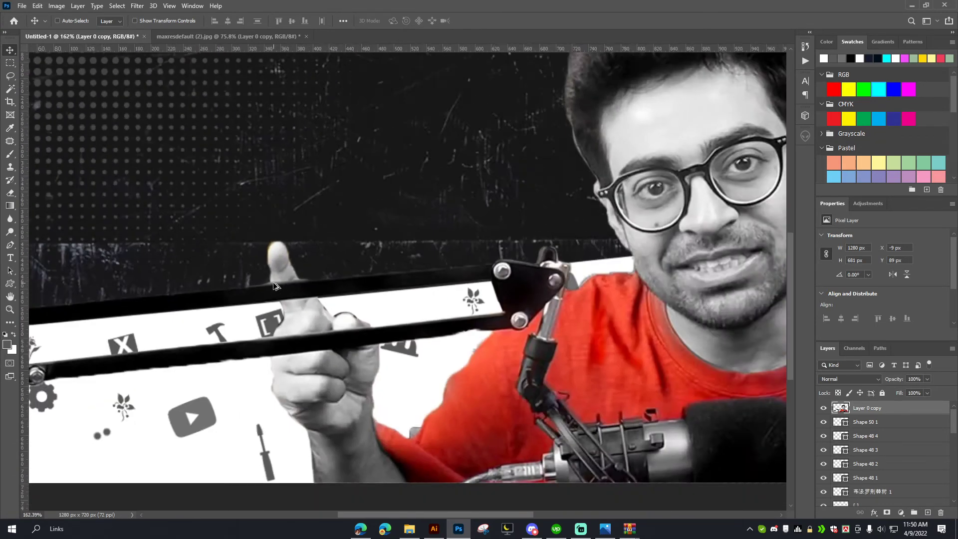
{"action": "scroll", "coordinate": [295, 286], "scroll_direction": "down", "scroll_amount": 1}
{"action": "key", "text": "ctrl+a"}
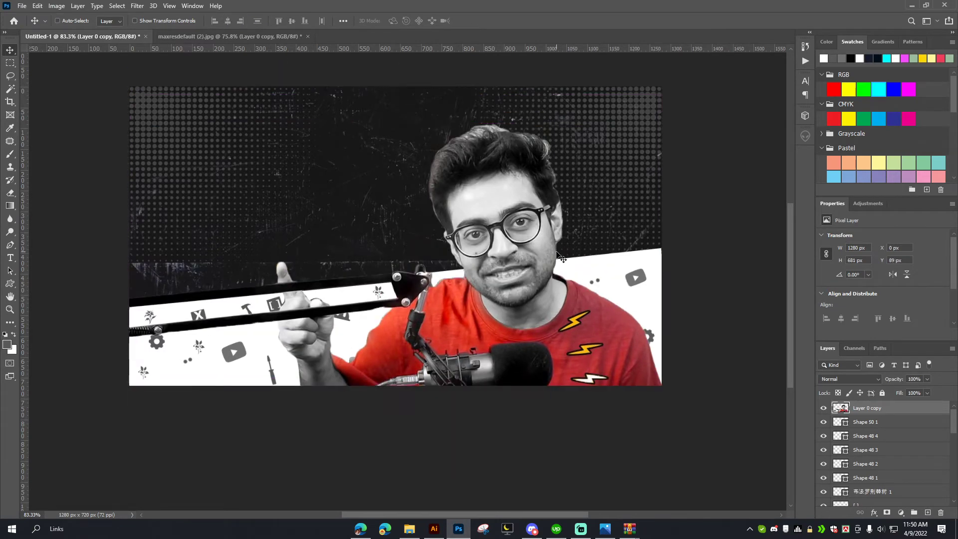
- Scale the cut-out man proportionally to about 1326 x 705 px and move him up to about Y 18 px
{"action": "key", "text": "ctrl+t"}
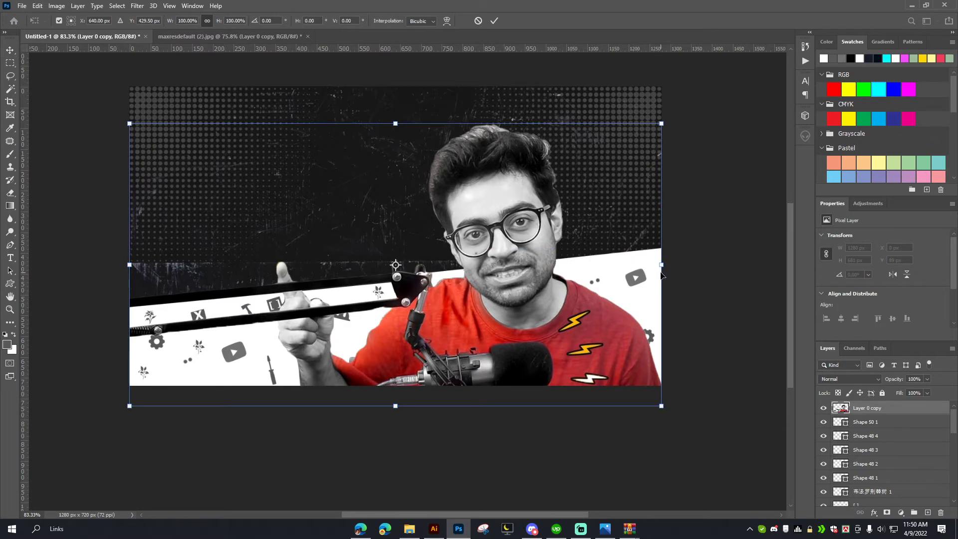
{"action": "left_click_drag", "start_coordinate": [663, 265], "coordinate": [667, 264]}
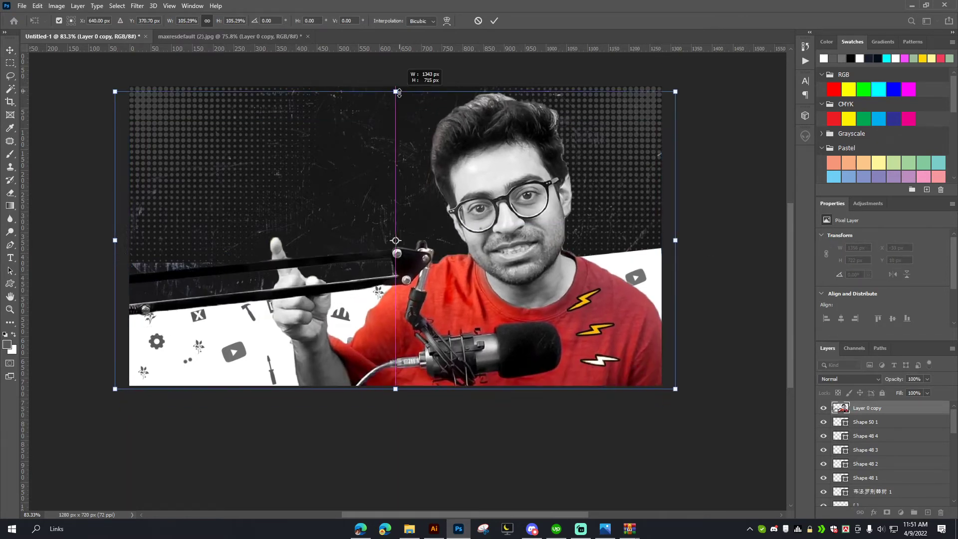
{"action": "key", "text": "Return"}
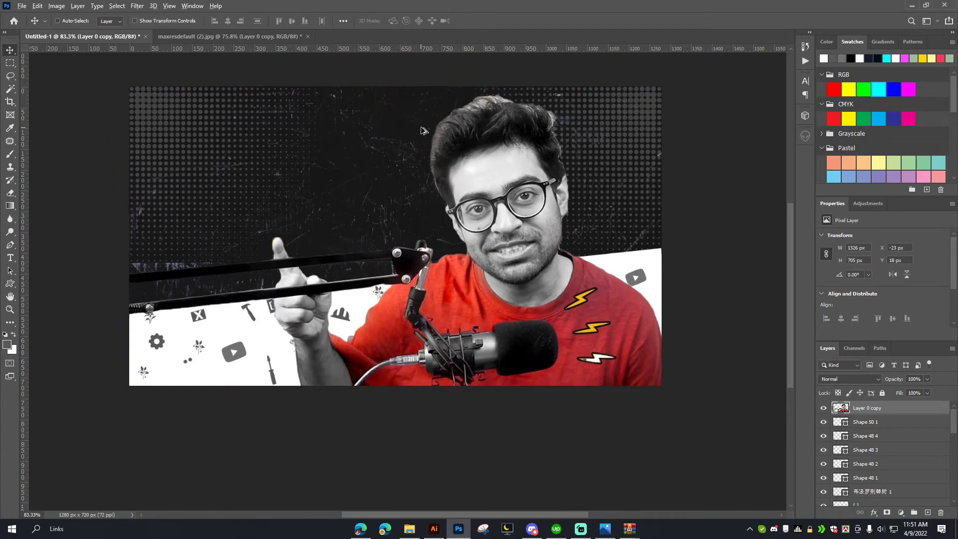
- Centre the enlarged man layer horizontally against a selection of the whole canvas and clear the selection
{"action": "scroll", "coordinate": [431, 159], "scroll_direction": "up", "scroll_amount": 1}
{"action": "key", "text": "ctrl+0"}
{"action": "key", "text": "ctrl+a"}
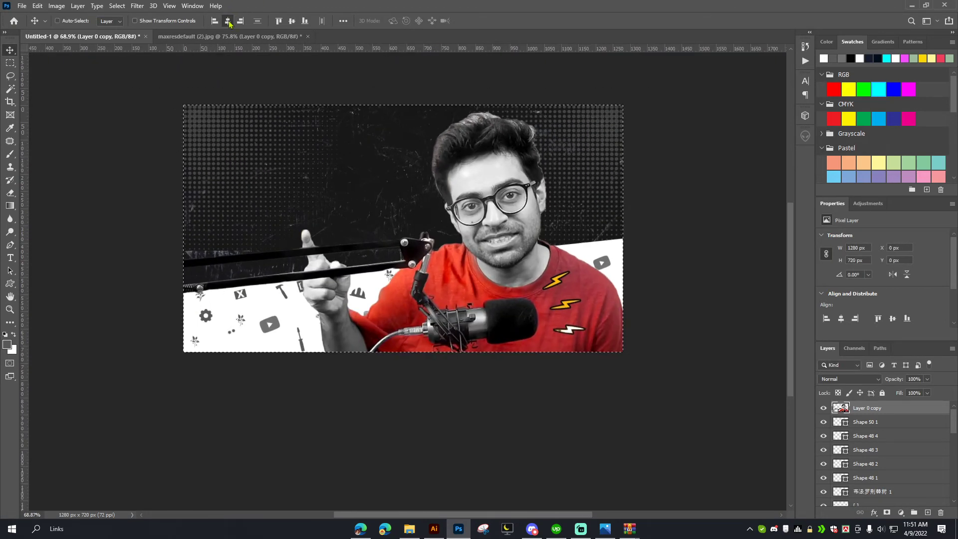
{"action": "key", "text": "ctrl+d"}
{"action": "scroll", "coordinate": [452, 215], "scroll_direction": "down", "scroll_amount": 4}
{"action": "scroll", "coordinate": [452, 215], "scroll_direction": "up", "scroll_amount": 4}
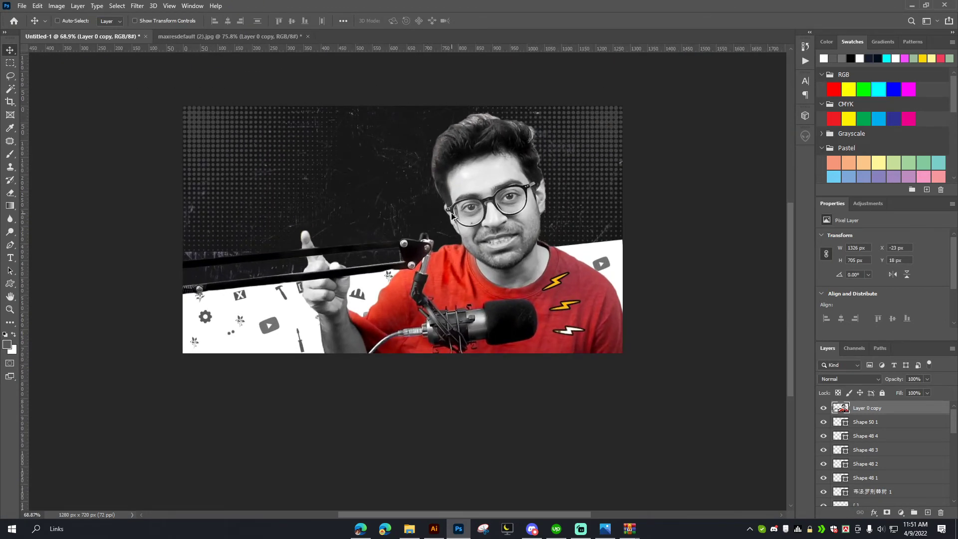
- Switch to the sample thumbnail document and make Layer 0 visible again as reference
{"action": "left_click", "coordinate": [229, 36]}
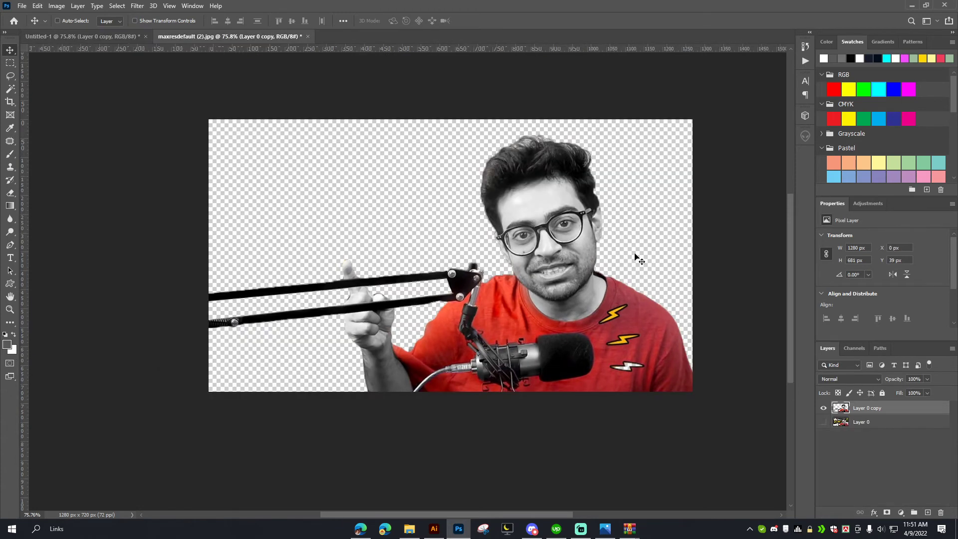
{"action": "left_click", "coordinate": [823, 422]}
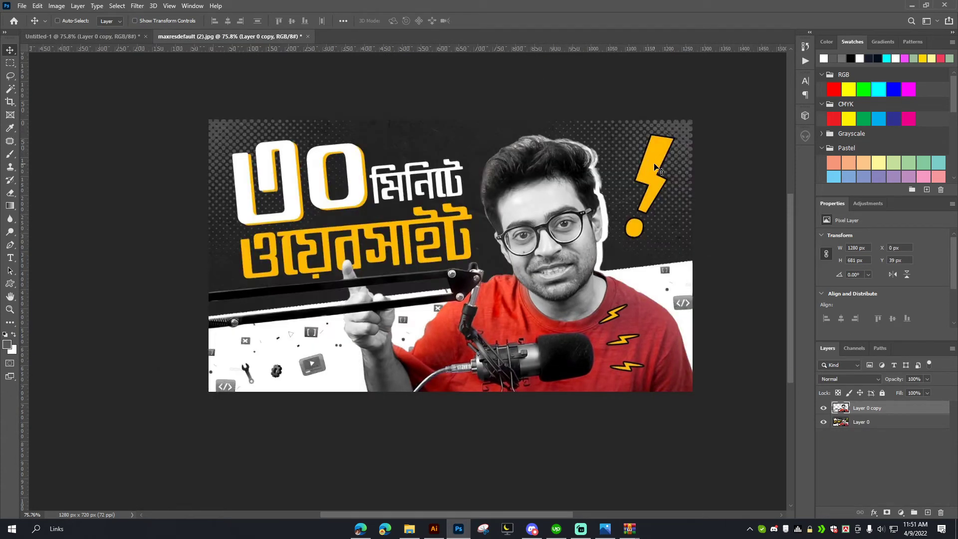
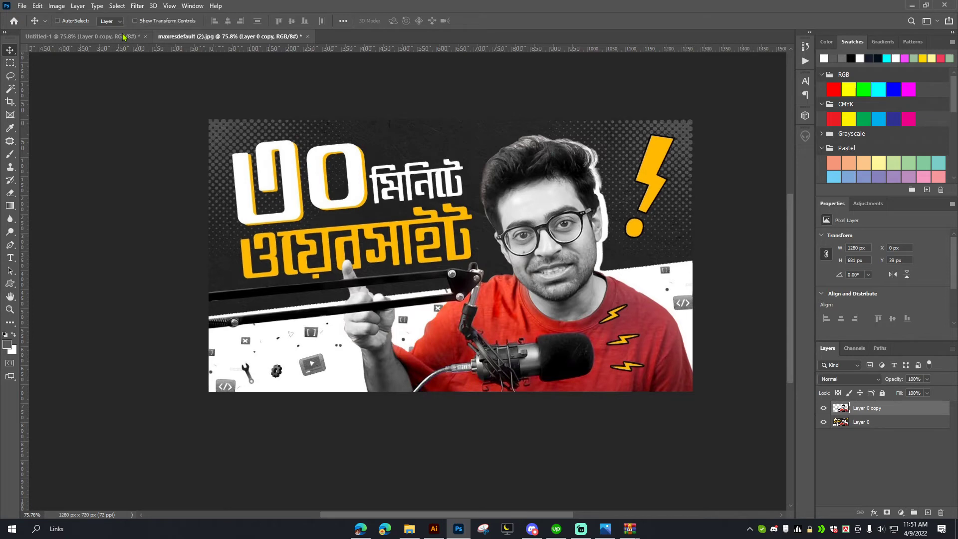
- Return to the Untitled-1 document and look through its artwork and layer stack
{"action": "left_click", "coordinate": [123, 36]}
{"action": "scroll", "coordinate": [607, 174], "scroll_direction": "up", "scroll_amount": 2}
{"action": "scroll", "coordinate": [607, 174], "scroll_direction": "down", "scroll_amount": 1}
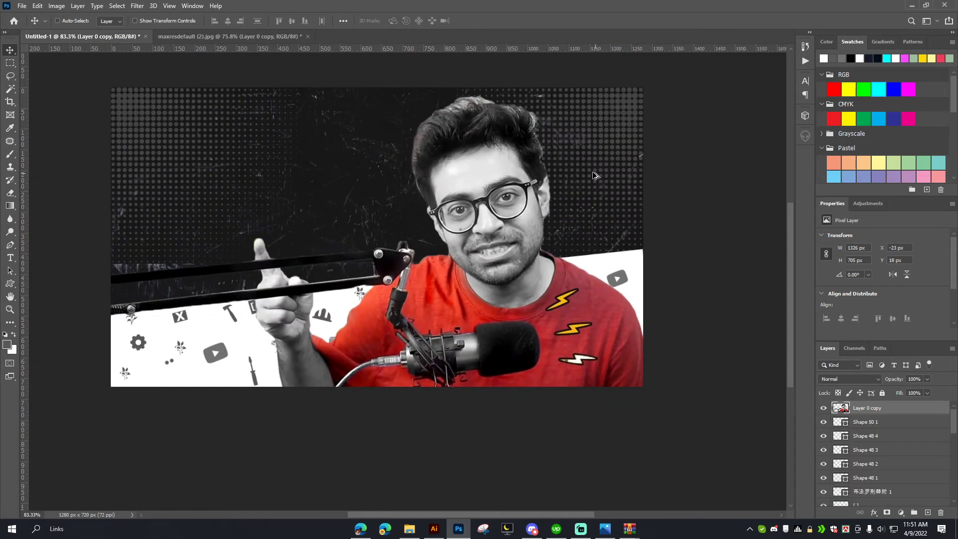
{"action": "left_click", "coordinate": [900, 427]}
{"action": "scroll", "coordinate": [900, 427], "scroll_direction": "down", "scroll_amount": 2}
{"action": "scroll", "coordinate": [901, 434], "scroll_direction": "up", "scroll_amount": 2}
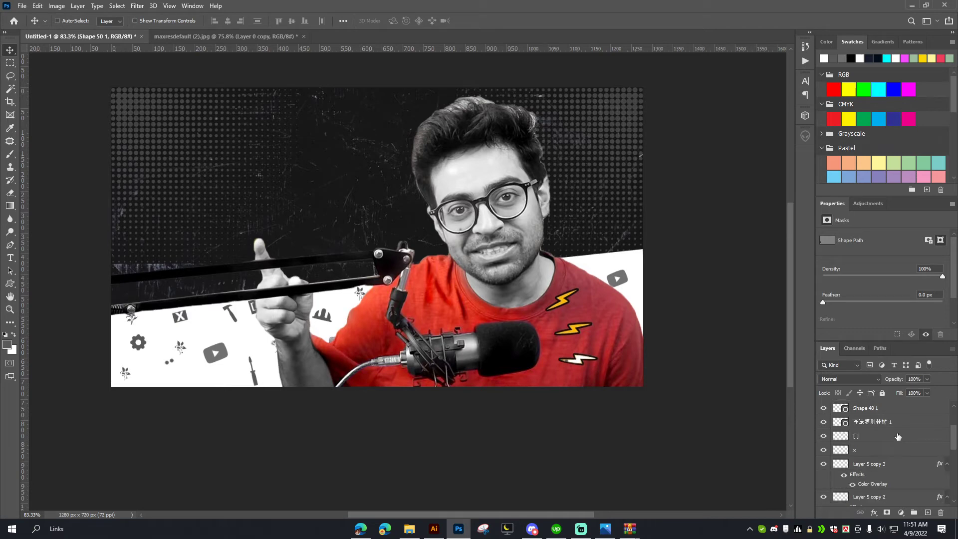
{"action": "scroll", "coordinate": [462, 299], "scroll_direction": "up", "scroll_amount": 1}
- Switch to the browser's "bangla free fonts" search results and open the freebanglafont.com result in a separate tab
{"action": "left_click", "coordinate": [361, 528]}
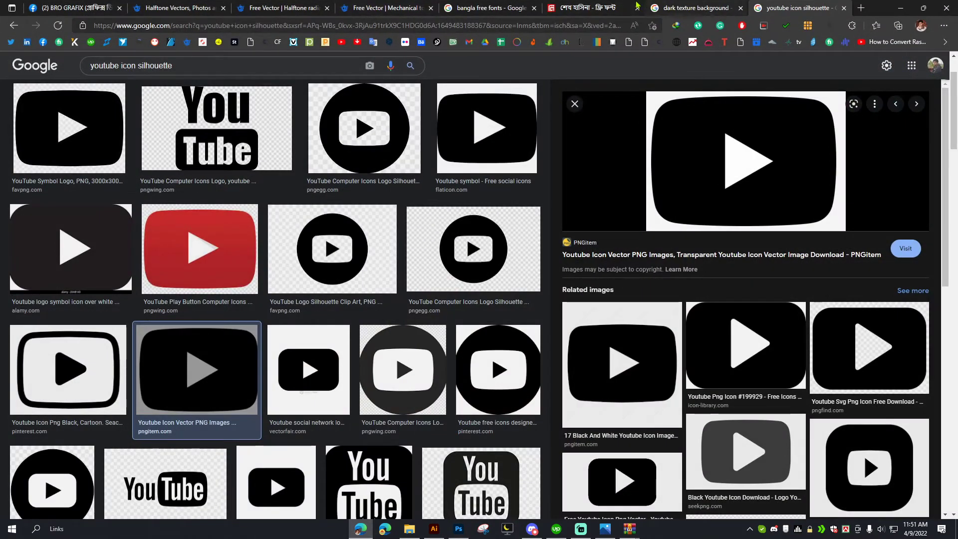
{"action": "left_click", "coordinate": [596, 7]}
{"action": "left_click", "coordinate": [514, 7]}
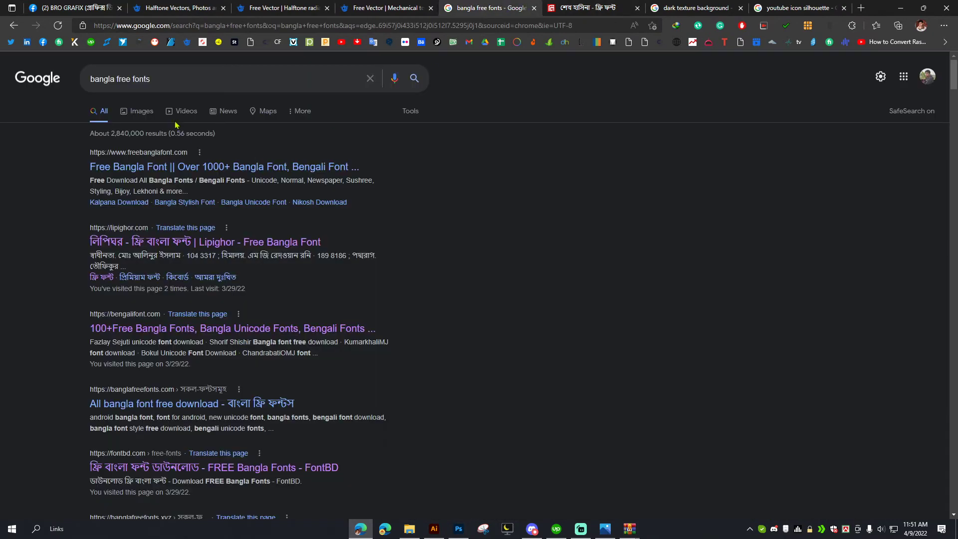
{"action": "left_click", "coordinate": [190, 79]}
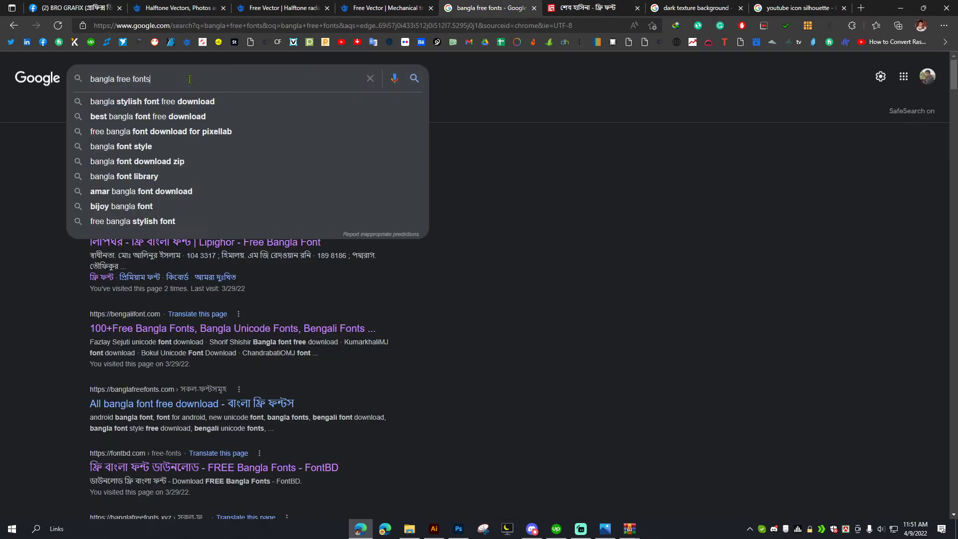
{"action": "left_click", "coordinate": [36, 194]}
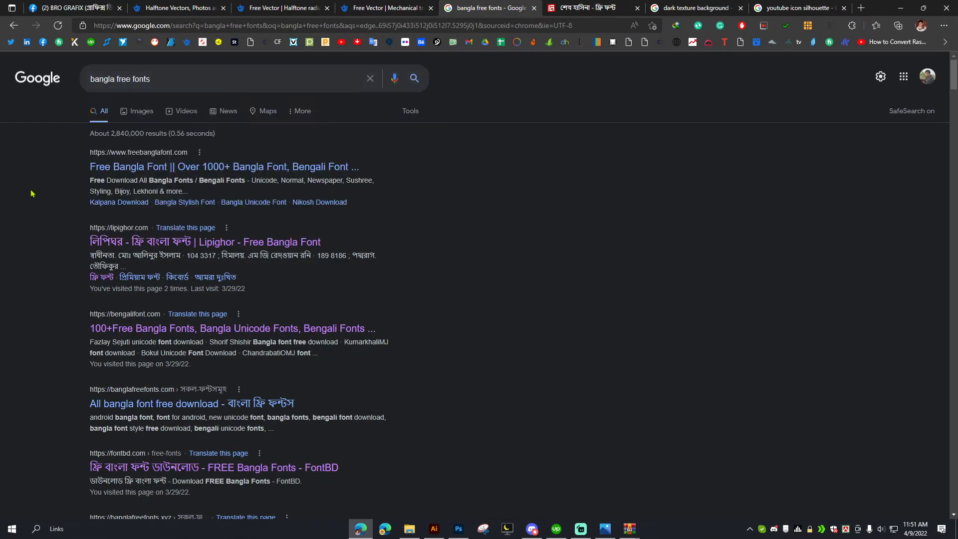
{"action": "middle_click", "coordinate": [133, 173]}
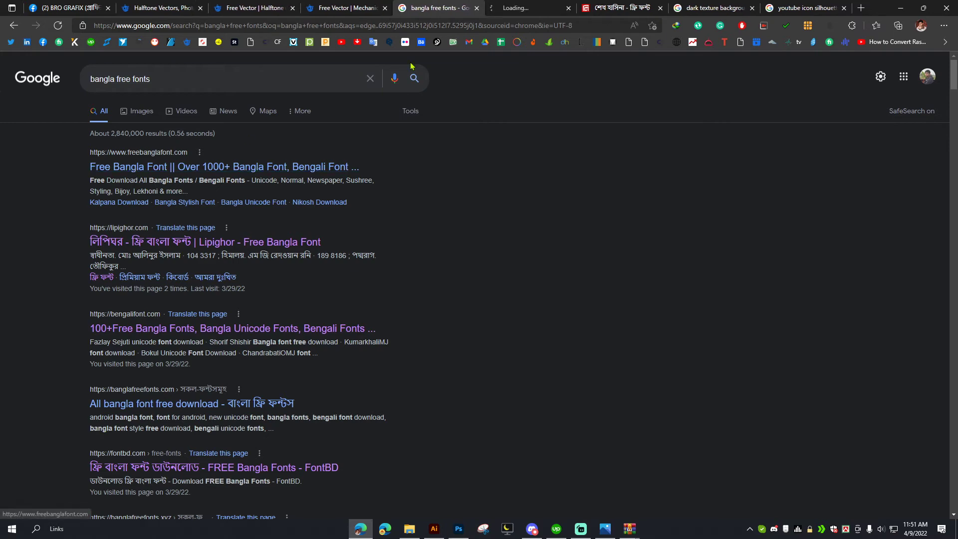
{"action": "left_click", "coordinate": [524, 7]}
{"action": "left_click", "coordinate": [467, 4]}
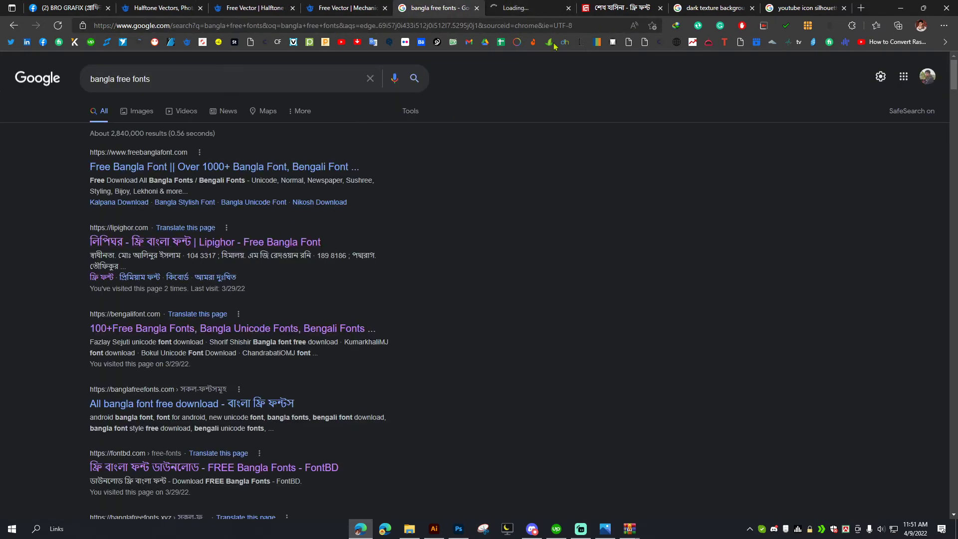
{"action": "left_click", "coordinate": [542, 4]}
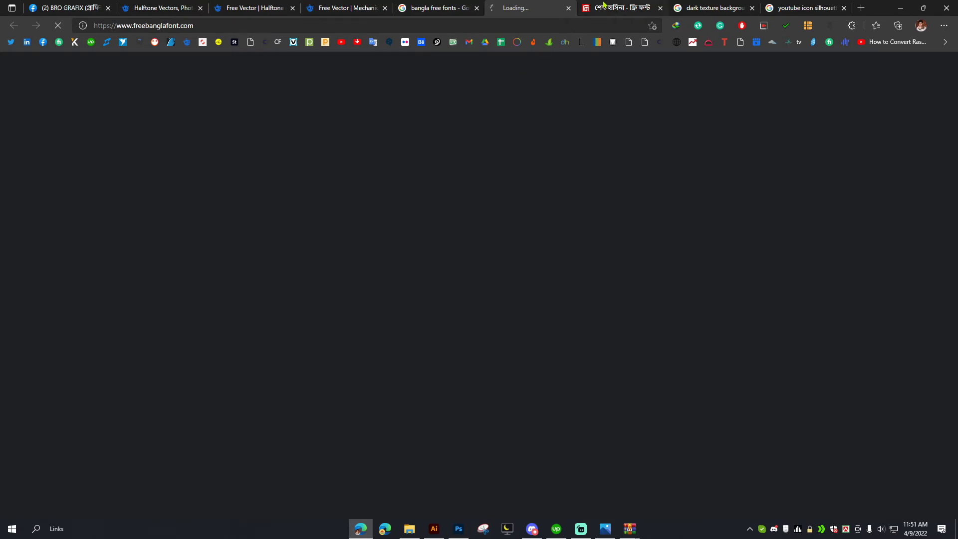
- Go from the Sheikh Hasina font page back to Lipighor's free font catalogue and examine the listed fonts
{"action": "left_click", "coordinate": [603, 5]}
{"action": "left_click", "coordinate": [697, 146]}
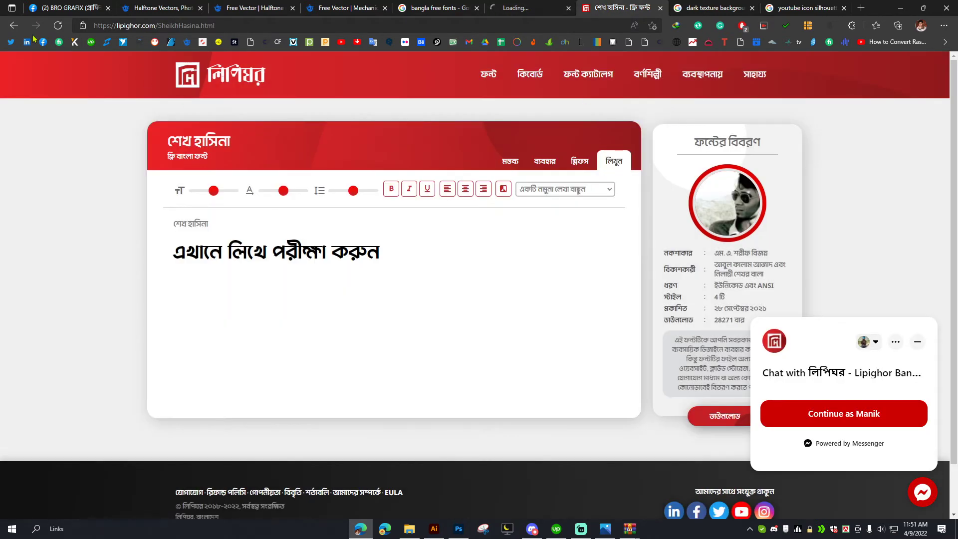
{"action": "left_click", "coordinate": [13, 26]}
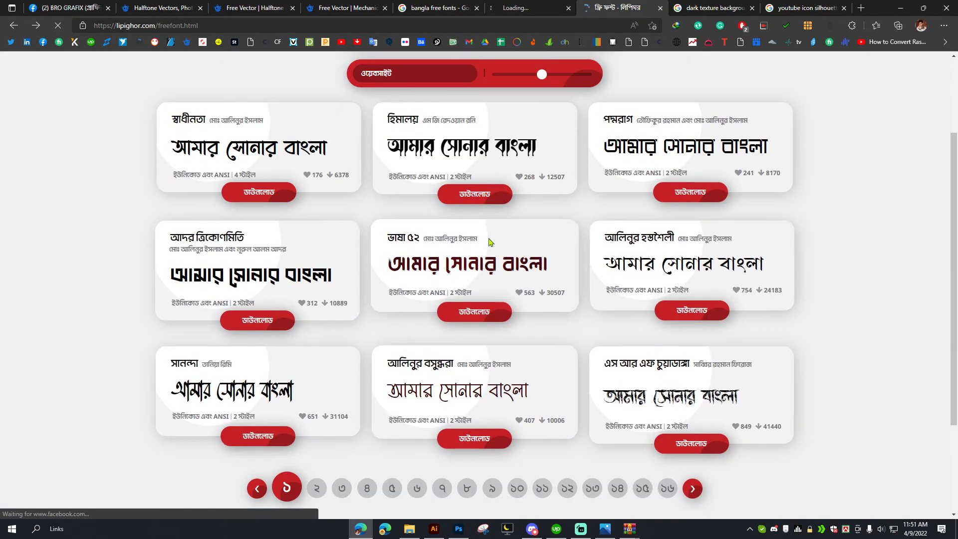
{"action": "scroll", "coordinate": [451, 215], "scroll_direction": "down", "scroll_amount": 3}
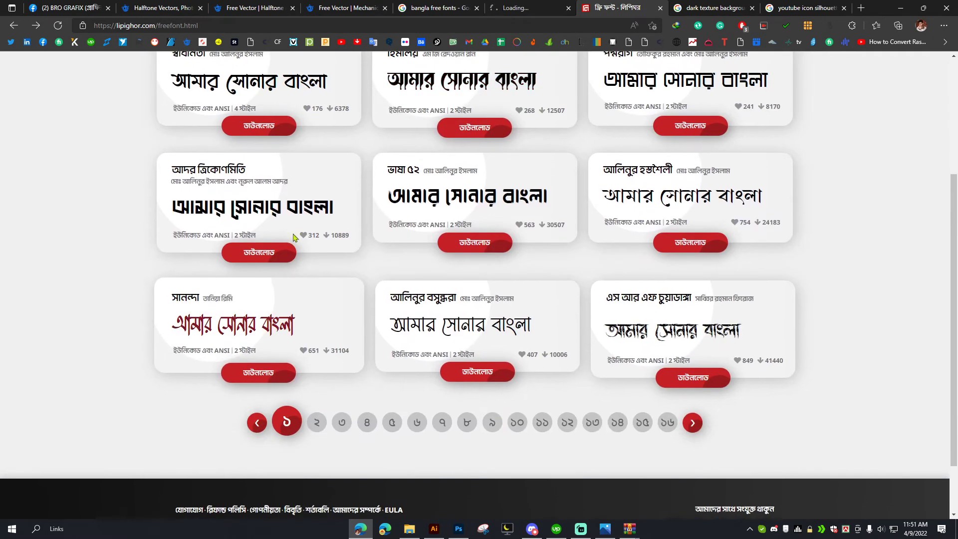
{"action": "scroll", "coordinate": [638, 332], "scroll_direction": "up", "scroll_amount": 5}
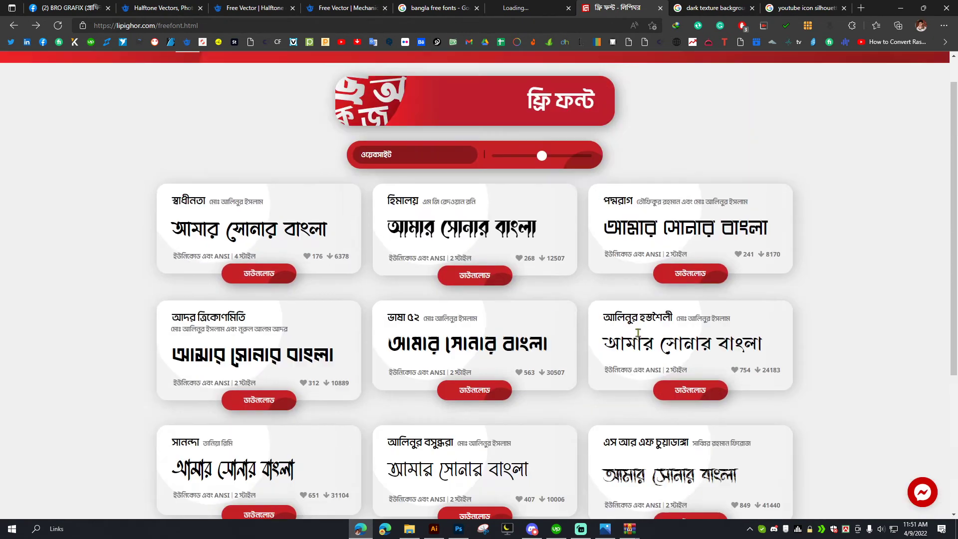
{"action": "scroll", "coordinate": [638, 332], "scroll_direction": "up", "scroll_amount": 1}
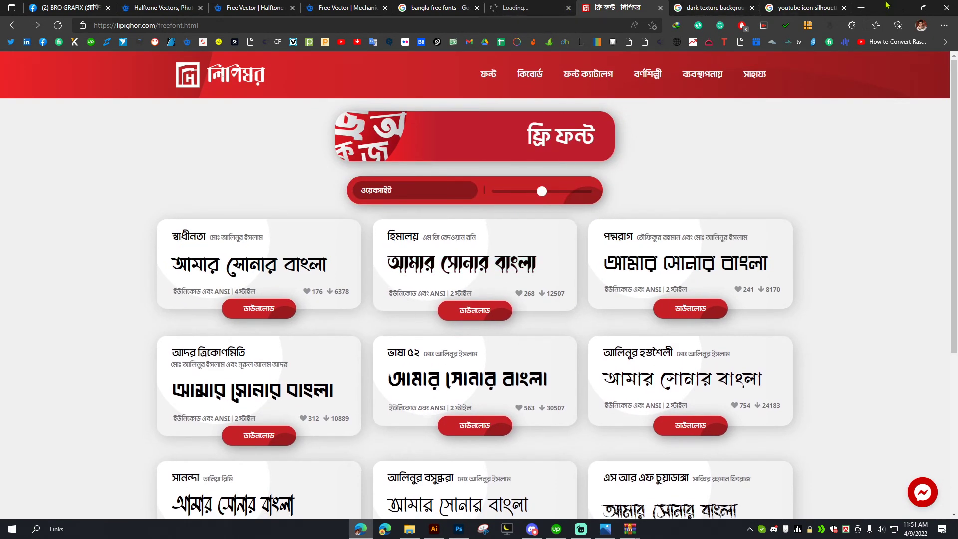
- Switch back to Photoshop, check the sample thumbnail's headline, and select the Layer 0 copy layer in Untitled-1
{"action": "left_click", "coordinate": [901, 7]}
{"action": "left_click", "coordinate": [225, 36]}
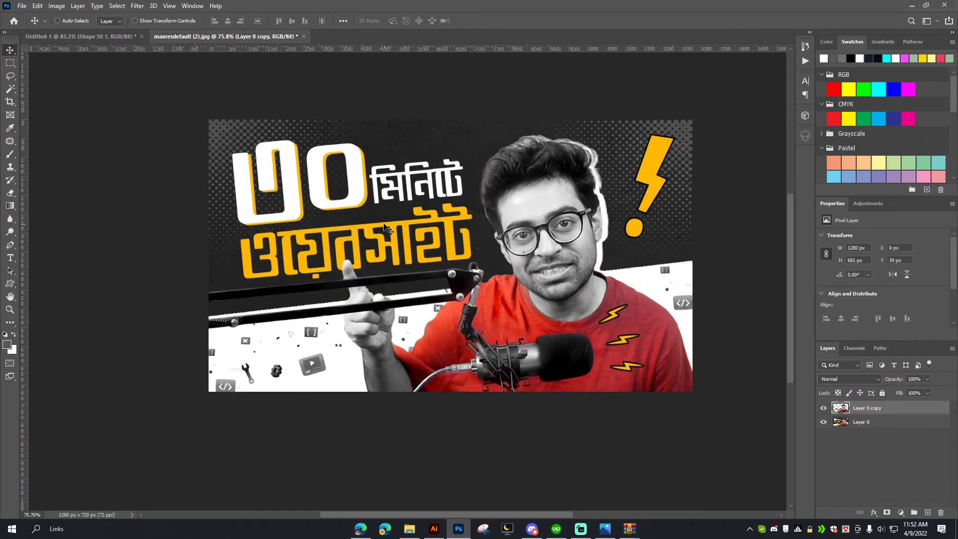
{"action": "left_click", "coordinate": [80, 36]}
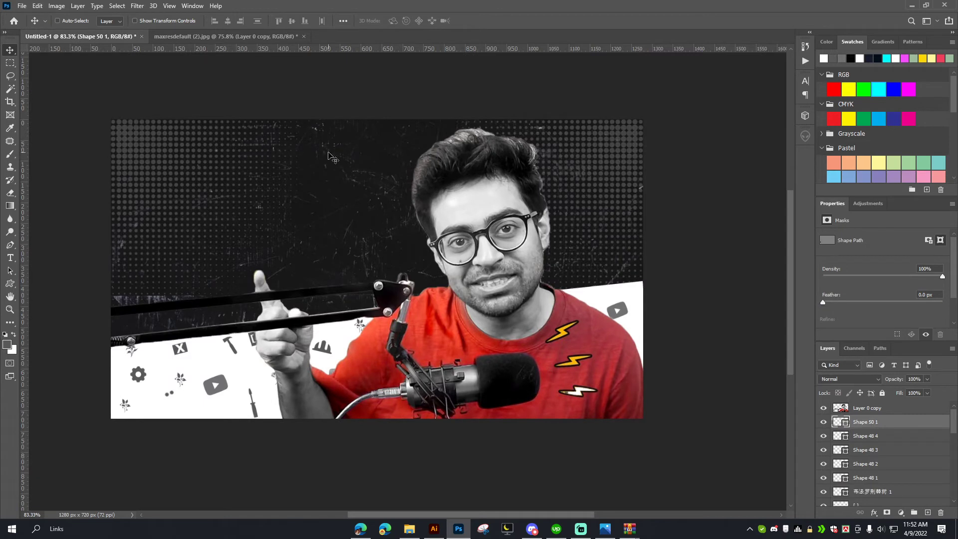
{"action": "left_click", "coordinate": [874, 408]}
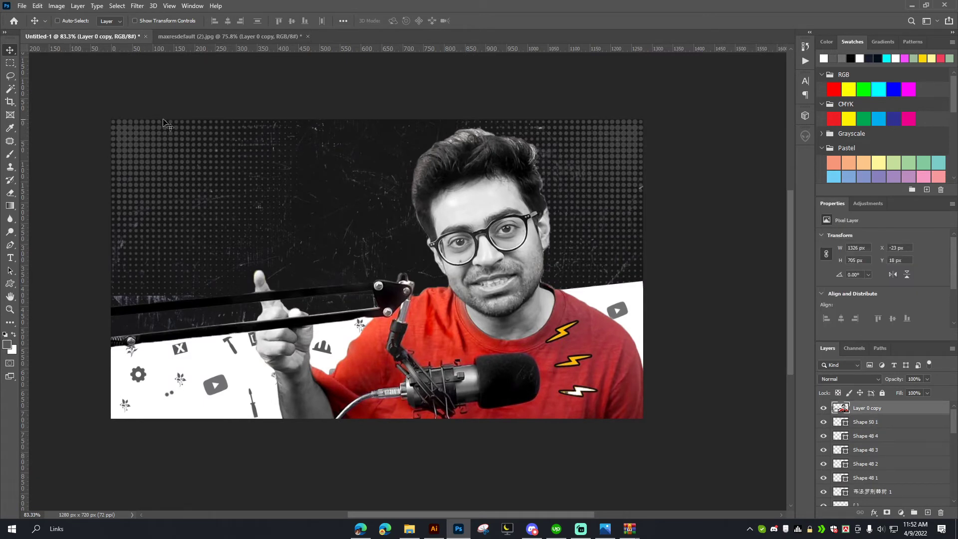
- Switch the Bangla keyboard software to the Bijoy Classic layout
{"action": "right_click", "coordinate": [842, 520]}
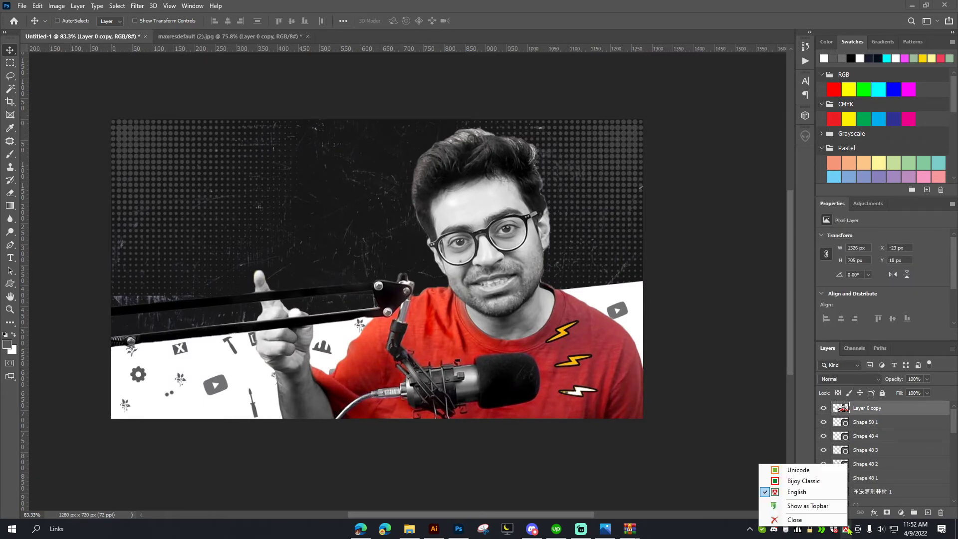
{"action": "left_click", "coordinate": [794, 487]}
{"action": "left_click", "coordinate": [164, 169]}
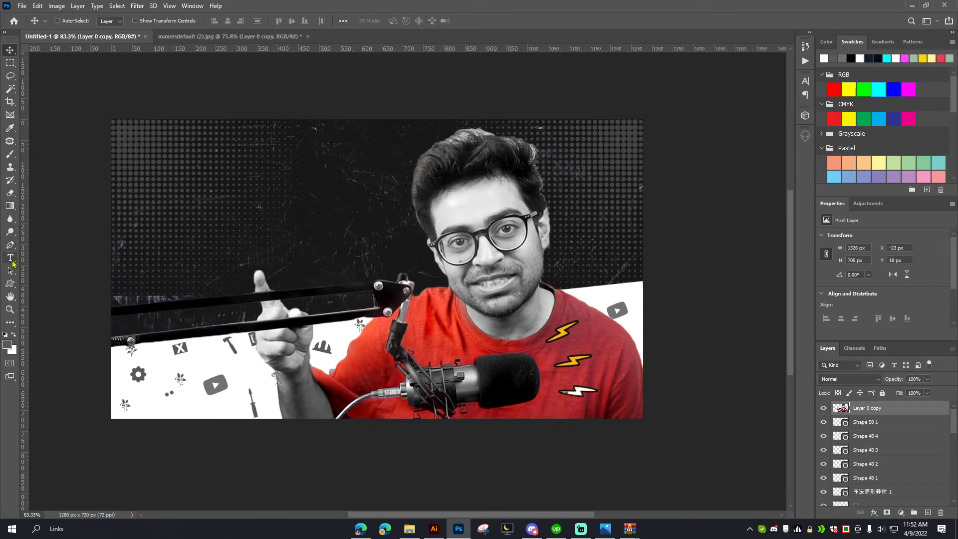
- Activate the Type tool with English keyboard input and set its font to Li Sheikh Hasina ANSI V1
{"action": "left_click", "coordinate": [10, 258]}
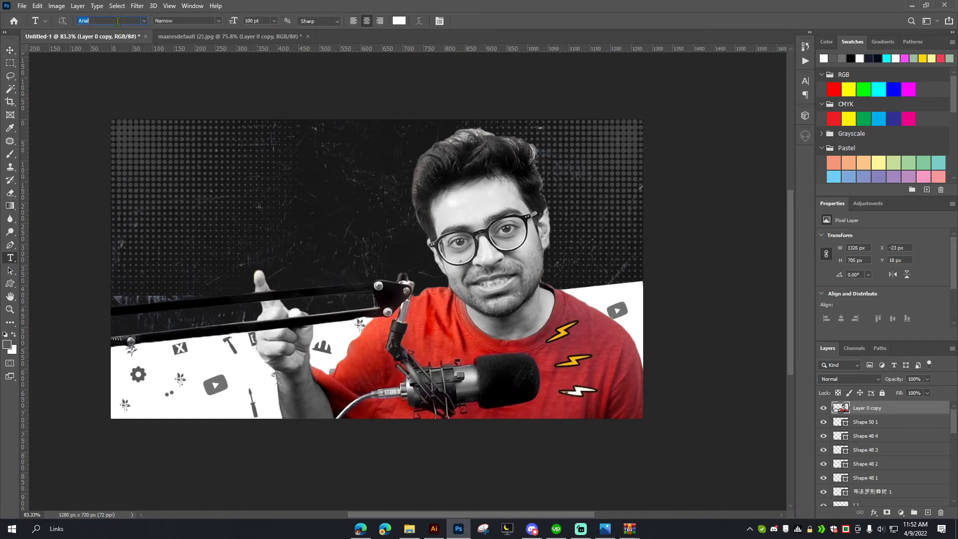
{"action": "left_click", "coordinate": [846, 529]}
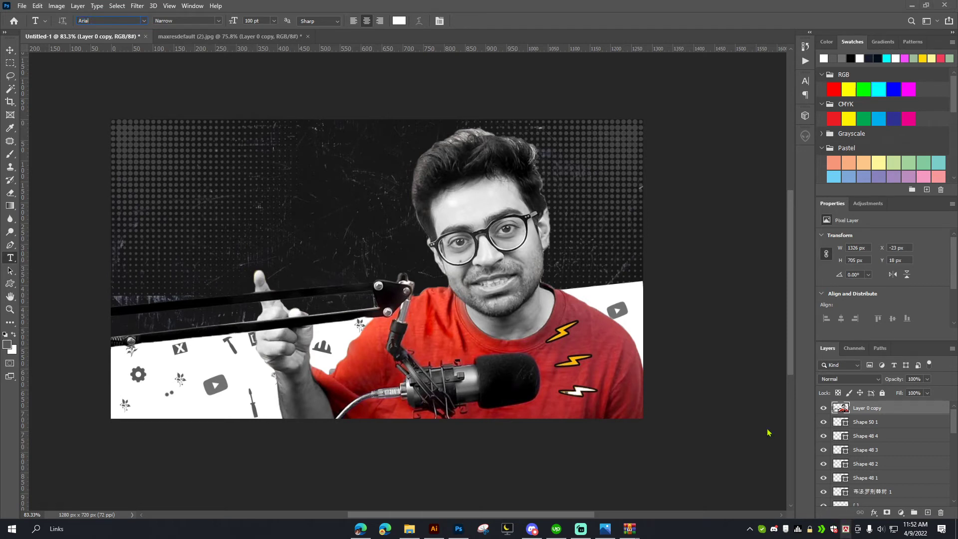
{"action": "left_click", "coordinate": [101, 21]}
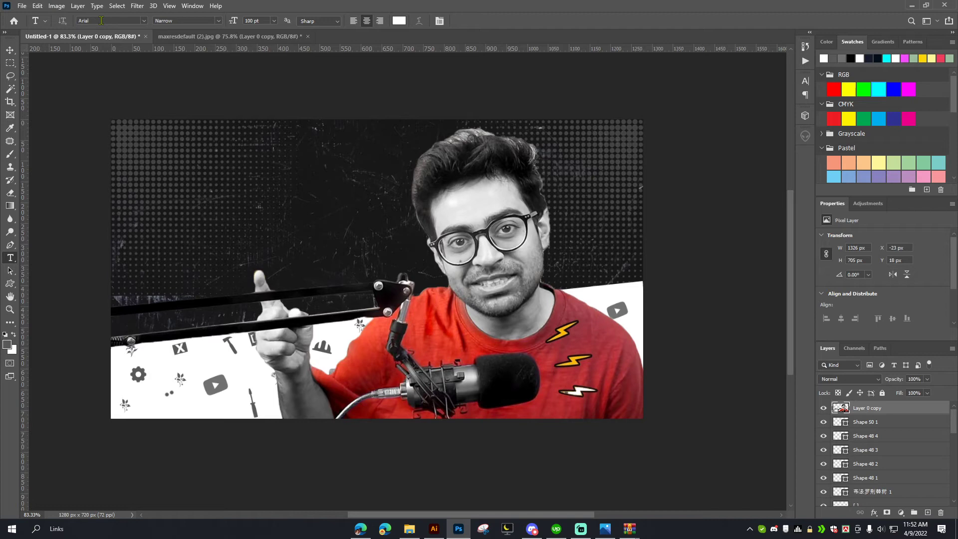
{"action": "left_click", "coordinate": [145, 21]}
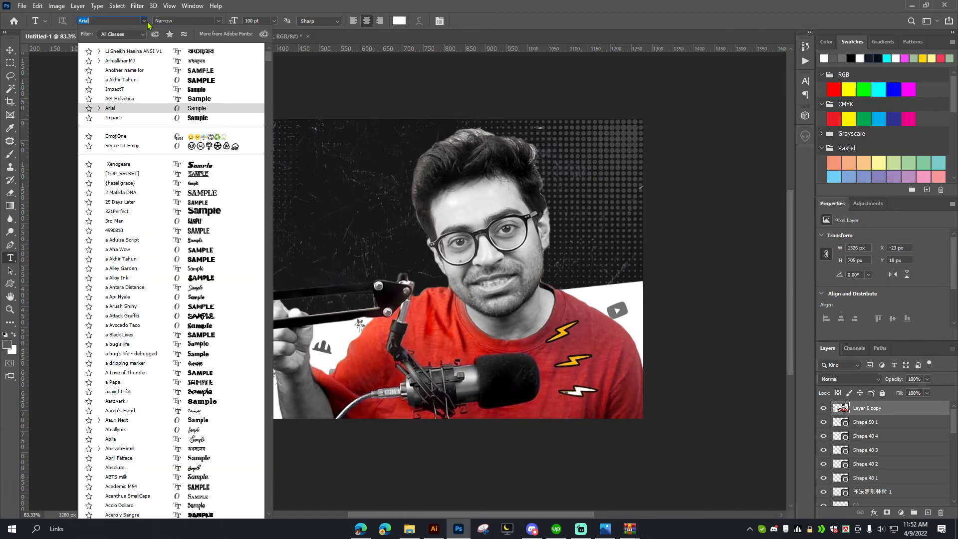
{"action": "left_click", "coordinate": [131, 52]}
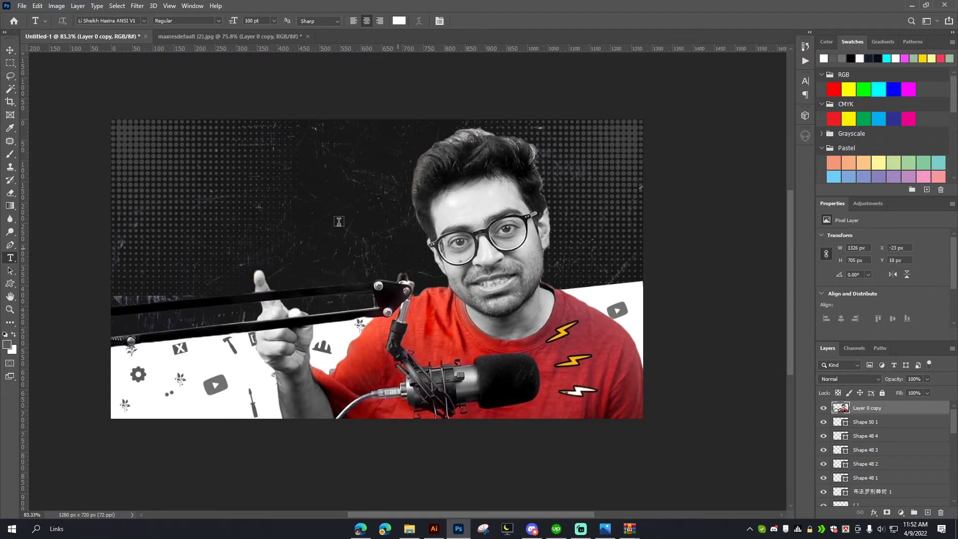
- Add the white 100 pt text ৩০ in the canvas's upper-left area using the Bijoy Classic keyboard layout
{"action": "left_click", "coordinate": [178, 172]}
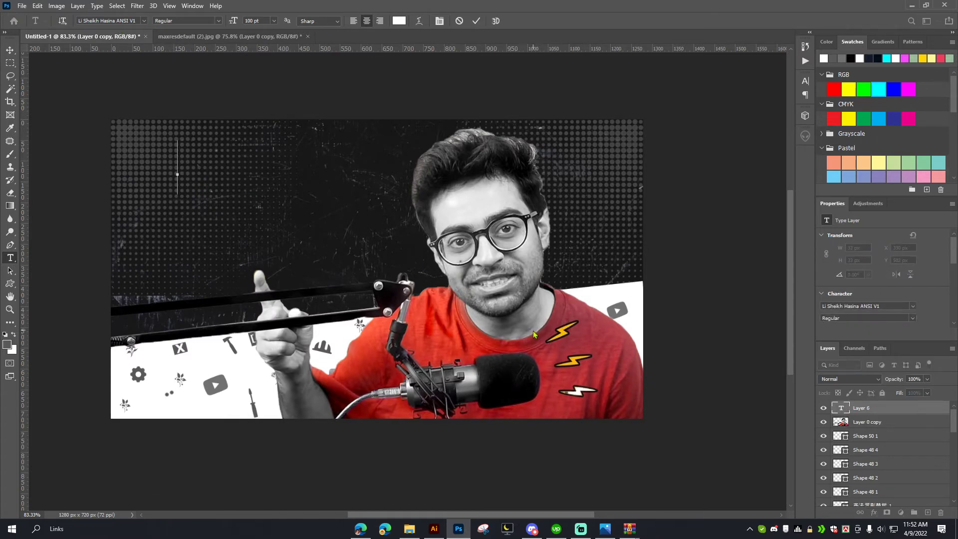
{"action": "left_click", "coordinate": [847, 529]}
{"action": "left_click", "coordinate": [802, 479]}
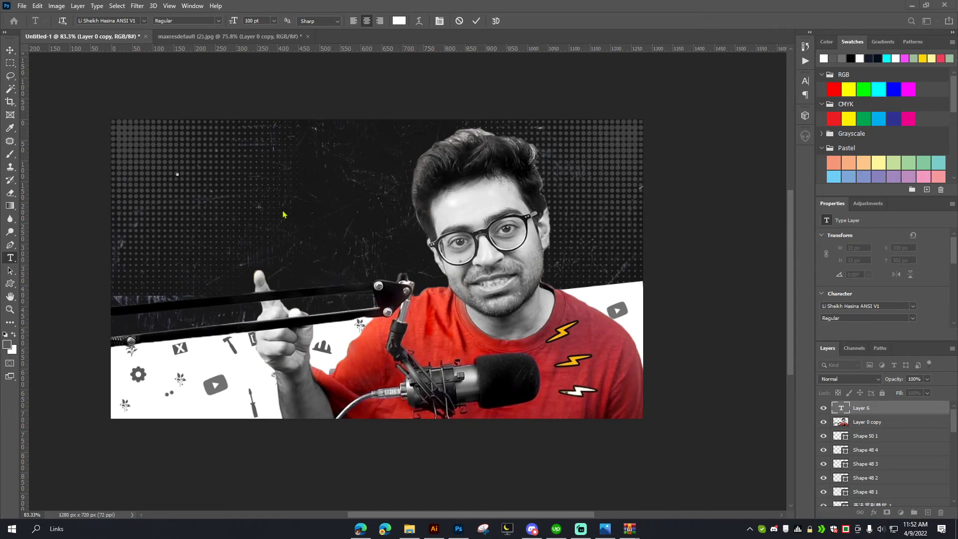
{"action": "left_click", "coordinate": [177, 172]}
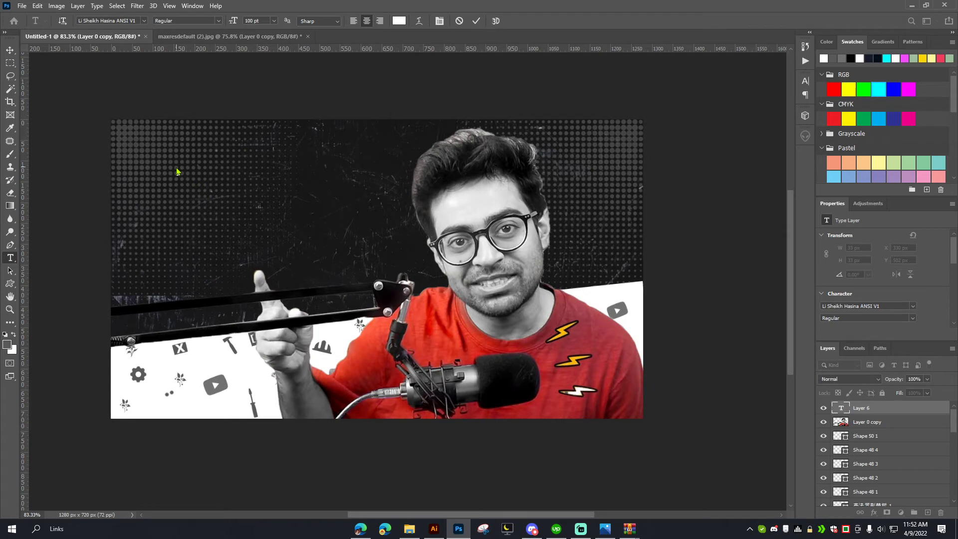
{"action": "type", "text": "10"}
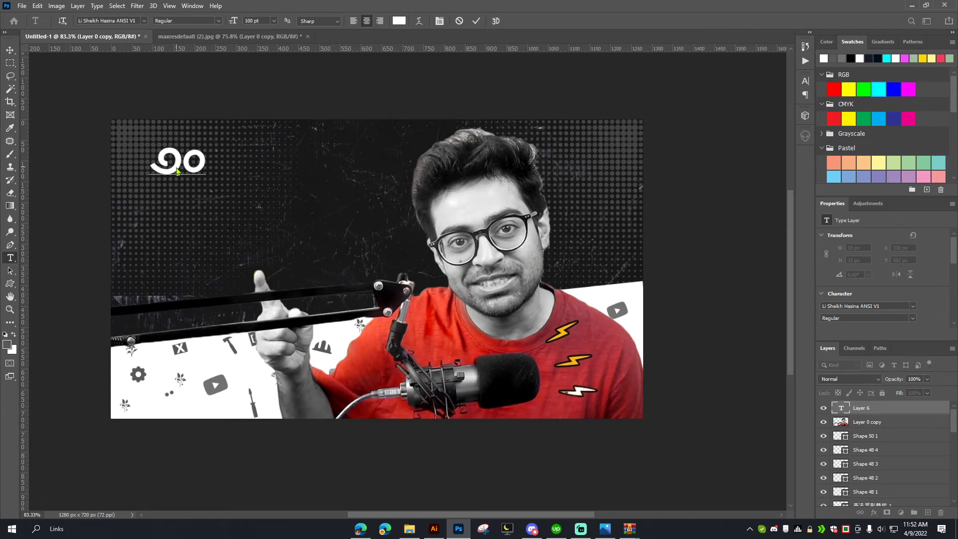
{"action": "left_click", "coordinate": [477, 21]}
- Duplicate the ৩০ text to its right and change the copy's wording to মিনিটে
{"action": "left_click", "coordinate": [10, 49]}
{"action": "left_click_drag", "start_coordinate": [198, 164], "coordinate": [269, 166]}
{"action": "double_click", "coordinate": [255, 161]}
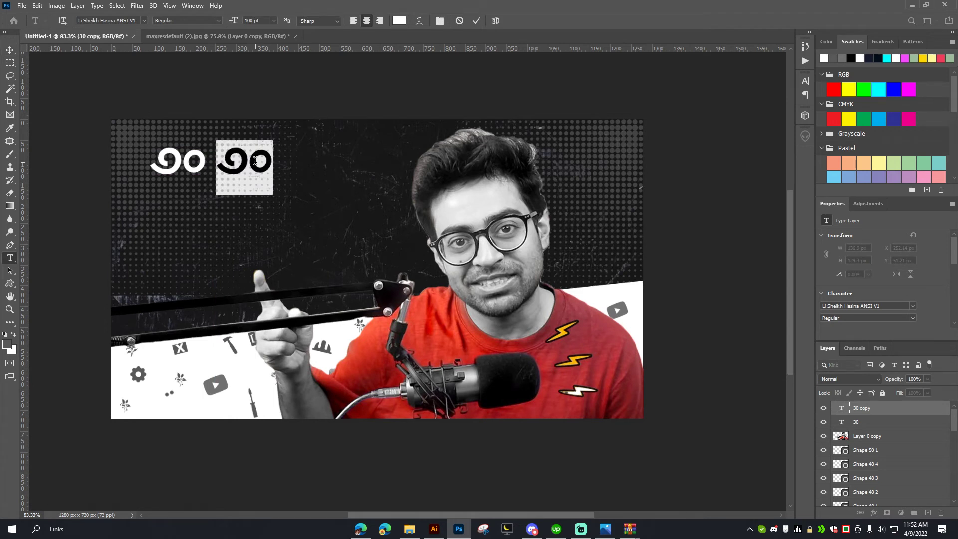
{"action": "type", "text": "মিনিটে"}
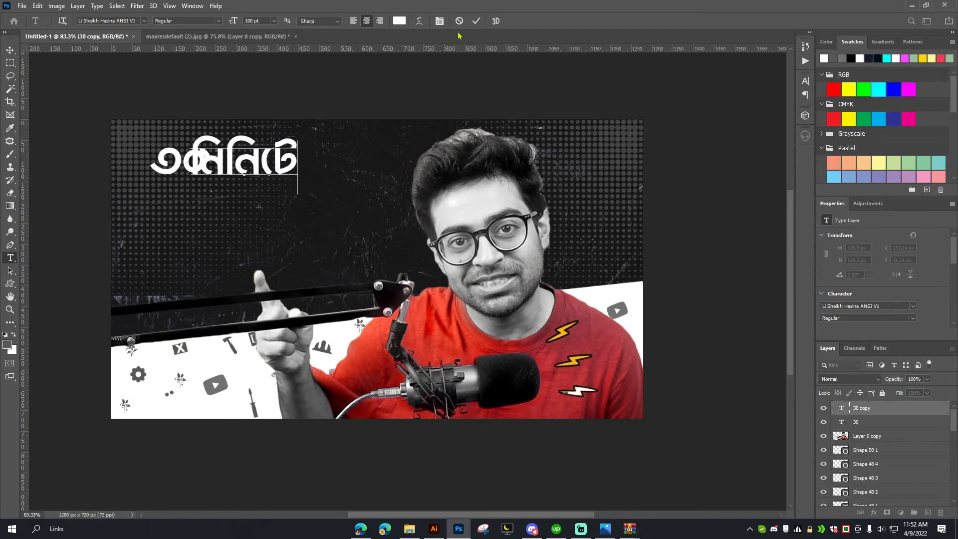
{"action": "left_click", "coordinate": [476, 21]}
- Place মিনিটে just right of ৩০, and duplicate it below with the copy's wording changed to ওয়েবসাইট
{"action": "key", "text": "v"}
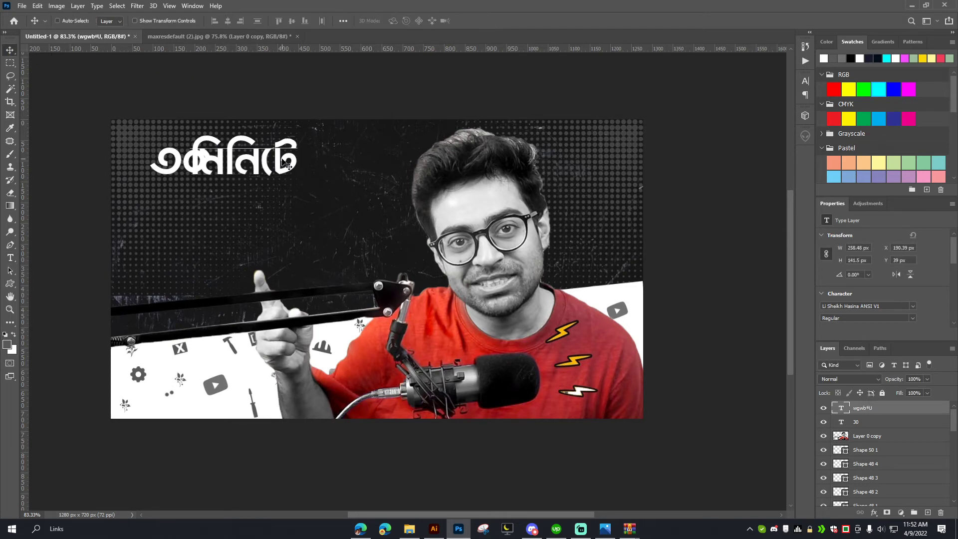
{"action": "left_click_drag", "start_coordinate": [286, 162], "coordinate": [271, 227]}
{"action": "double_click", "coordinate": [264, 217]}
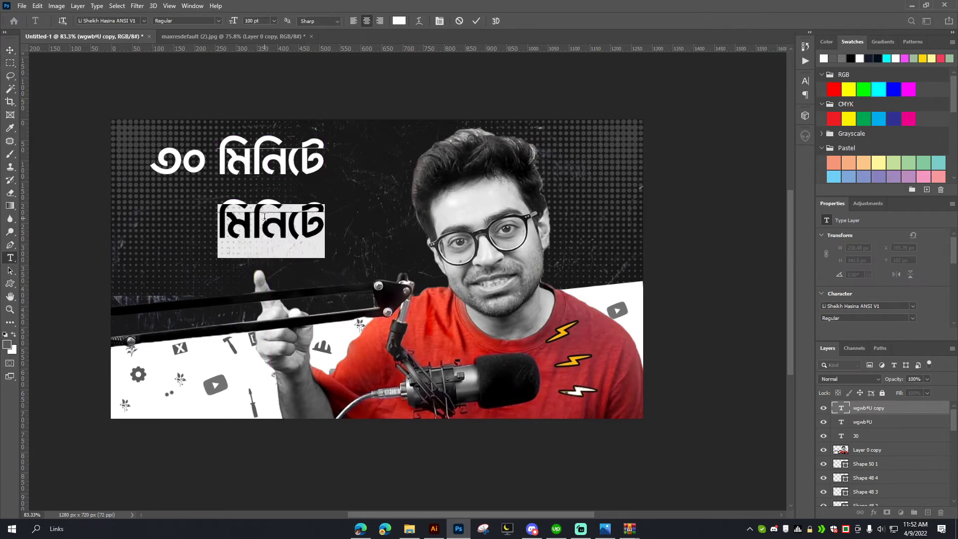
{"action": "type", "text": "ওয়েব"}
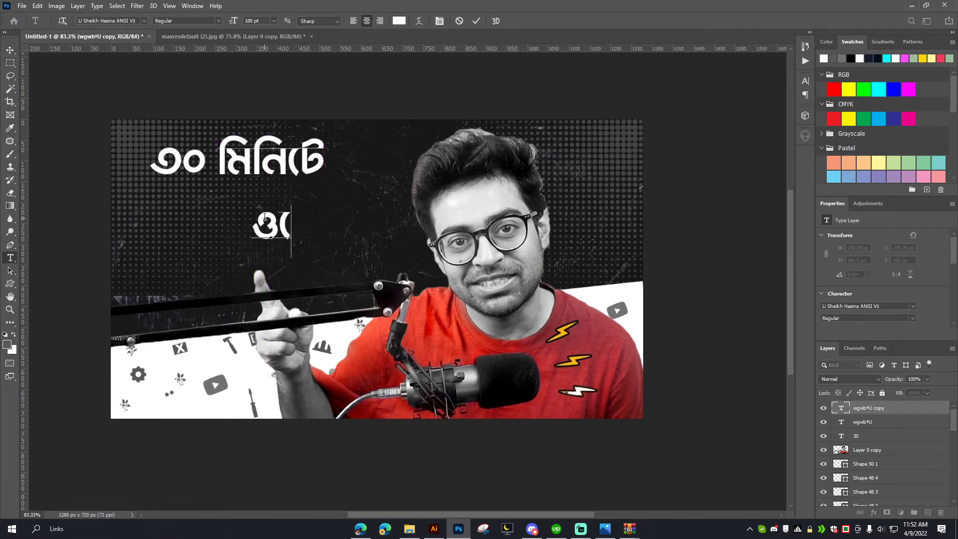
{"action": "type", "text": "সাইট"}
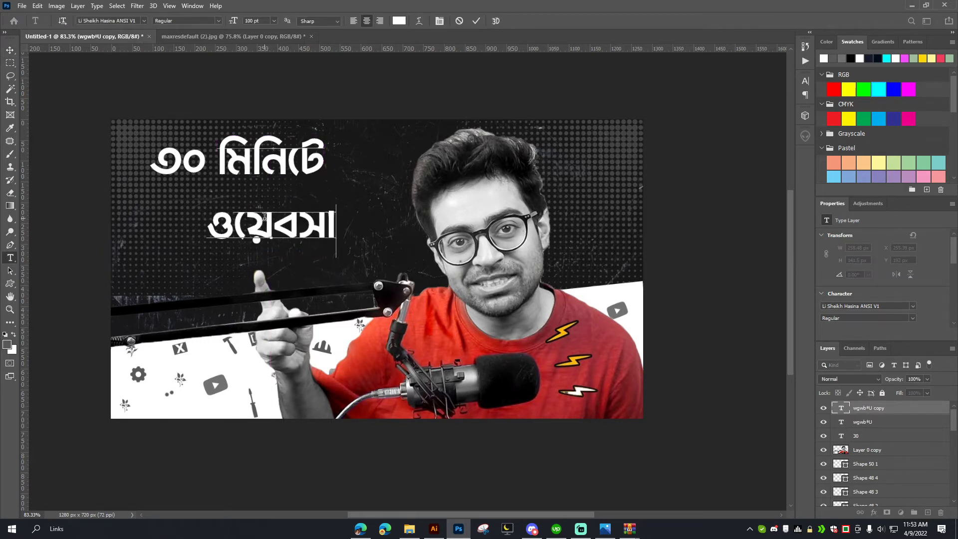
{"action": "key", "text": "Left"}
{"action": "key", "text": "Left"}
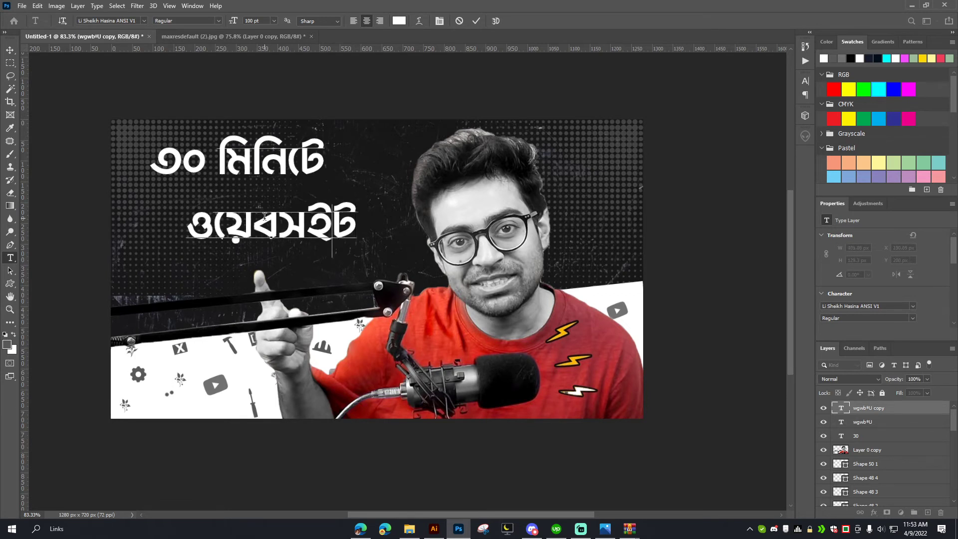
{"action": "type", "text": "া"}
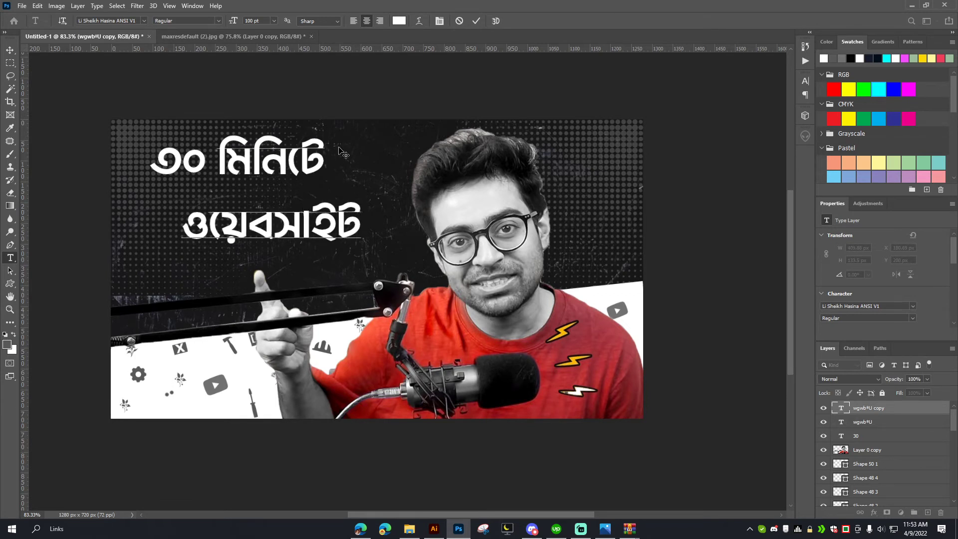
{"action": "left_click", "coordinate": [476, 20]}
{"action": "key", "text": "v"}
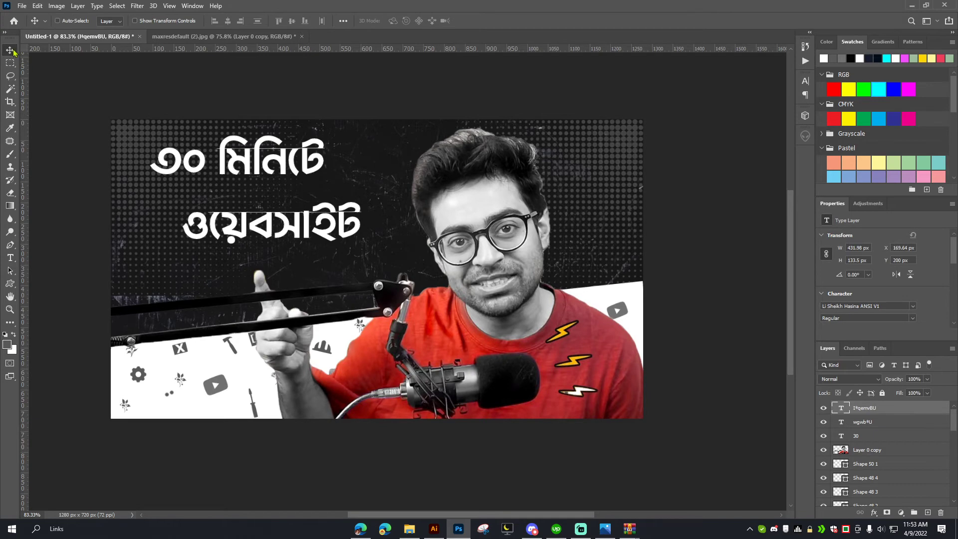
- Enlarge the ৩০ text to about 359 px wide and 340 px high
{"action": "scroll", "coordinate": [292, 190], "scroll_direction": "down", "scroll_amount": 4}
{"action": "scroll", "coordinate": [272, 180], "scroll_direction": "up", "scroll_amount": 2}
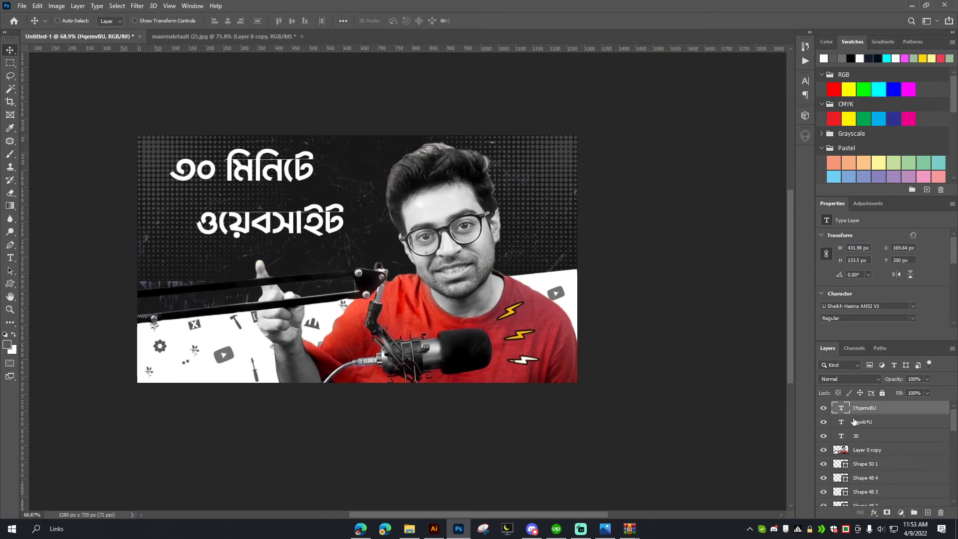
{"action": "left_click", "coordinate": [823, 421]}
{"action": "left_click", "coordinate": [824, 422]}
{"action": "left_click", "coordinate": [823, 435]}
{"action": "left_click", "coordinate": [855, 436]}
{"action": "left_click", "coordinate": [824, 436]}
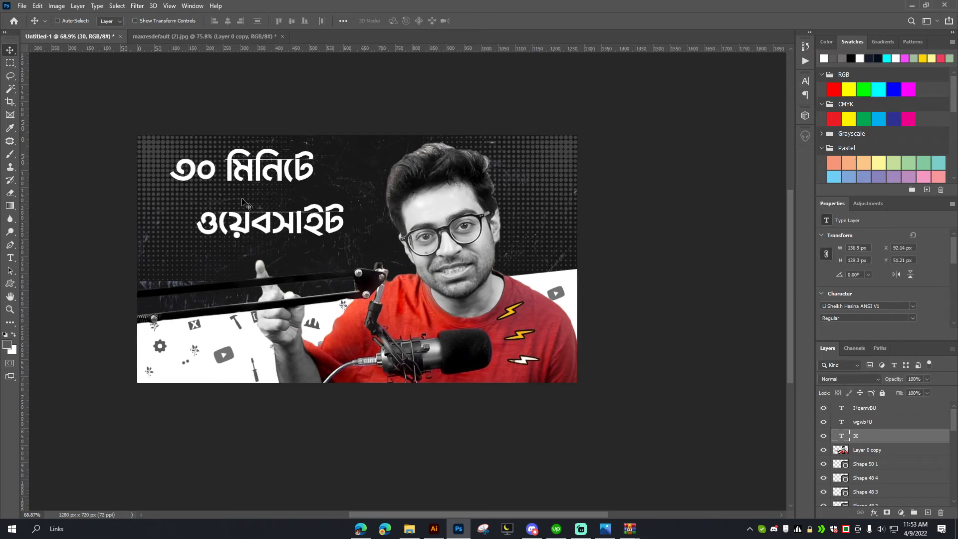
{"action": "key", "text": "ctrl+t"}
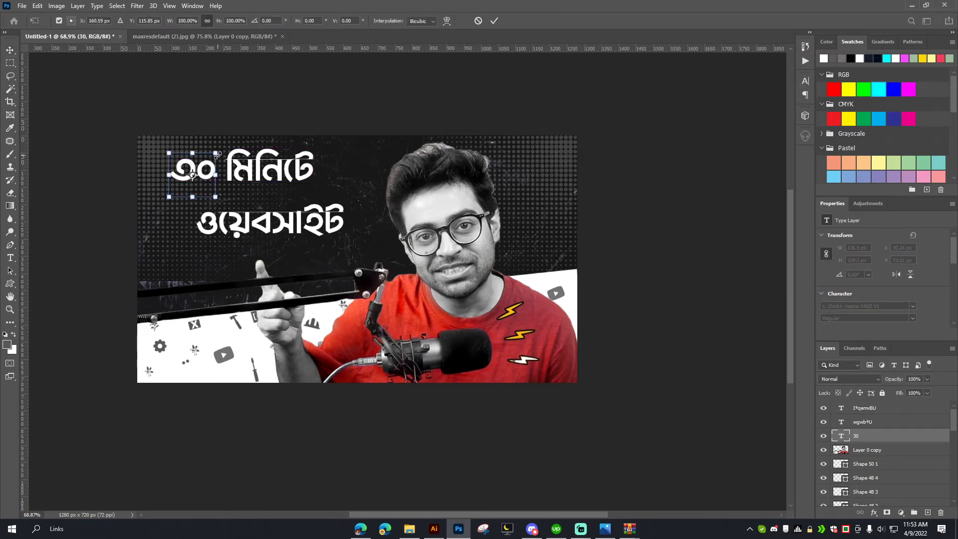
{"action": "left_click_drag", "start_coordinate": [215, 154], "coordinate": [249, 121]}
{"action": "left_click", "coordinate": [494, 21]}
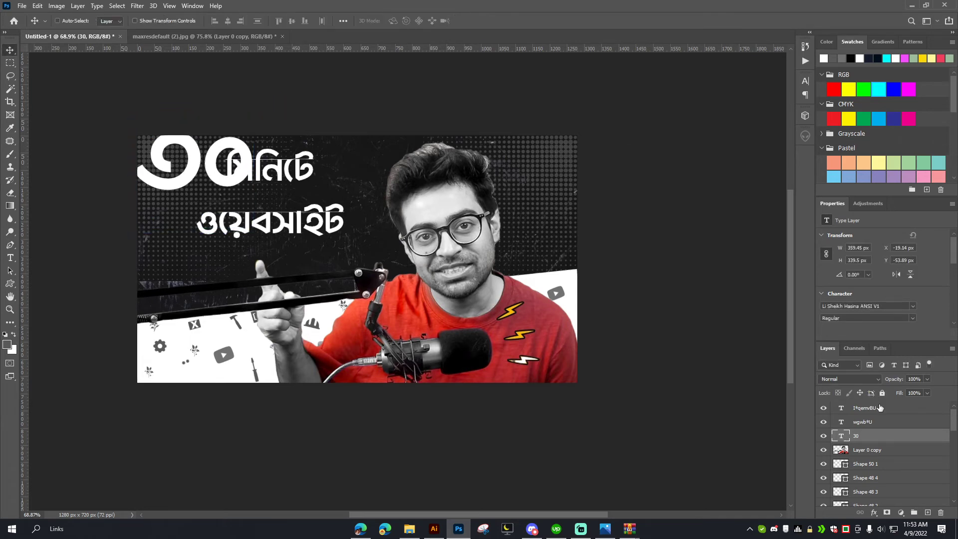
- Move মিনিটে right, clear of the large ৩০, and move ওয়েবসাইট down to just above the microphone arm
{"action": "left_click", "coordinate": [884, 423]}
{"action": "left_click_drag", "start_coordinate": [312, 174], "coordinate": [381, 173]}
{"action": "left_click", "coordinate": [885, 408]}
{"action": "left_click_drag", "start_coordinate": [322, 289], "coordinate": [322, 326]}
- Enlarge ৩০ to about 398 px wide and reposition it inside the canvas's upper-left area, left of মিনিটে
{"action": "left_click", "coordinate": [870, 436]}
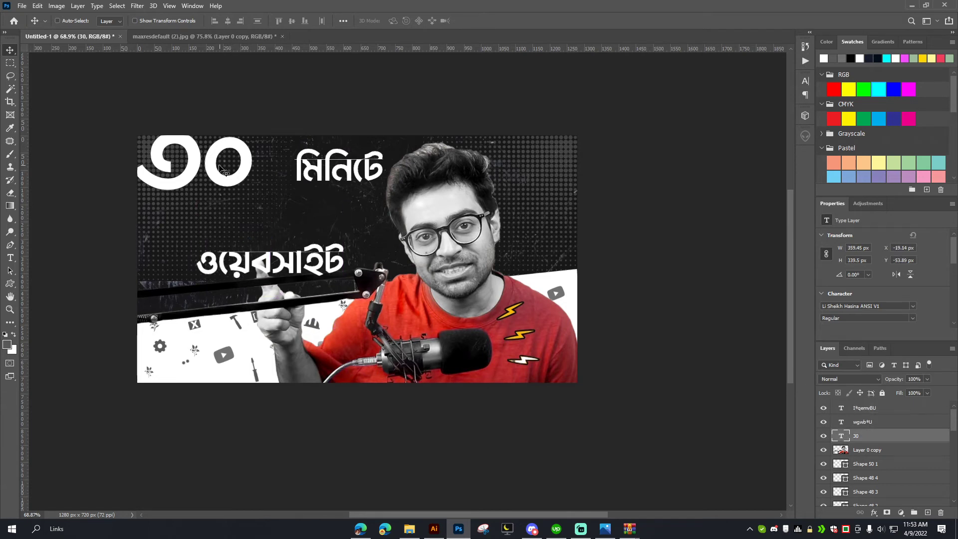
{"action": "left_click_drag", "start_coordinate": [241, 151], "coordinate": [278, 133]}
{"action": "key", "text": "ctrl+t"}
{"action": "left_click", "coordinate": [495, 21]}
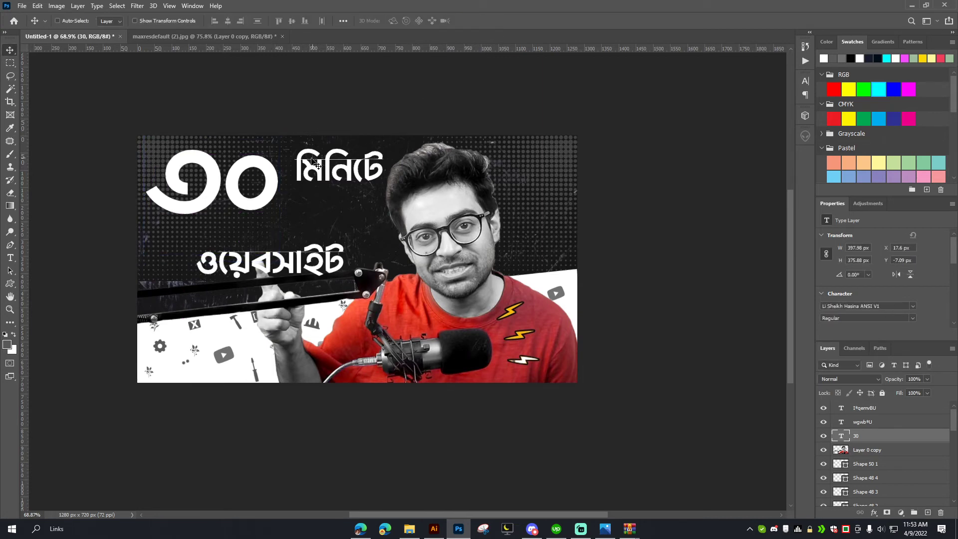
{"action": "key", "text": "Right"}
{"action": "key", "text": "Right"}
{"action": "key", "text": "Right"}
{"action": "key", "text": "Right"}
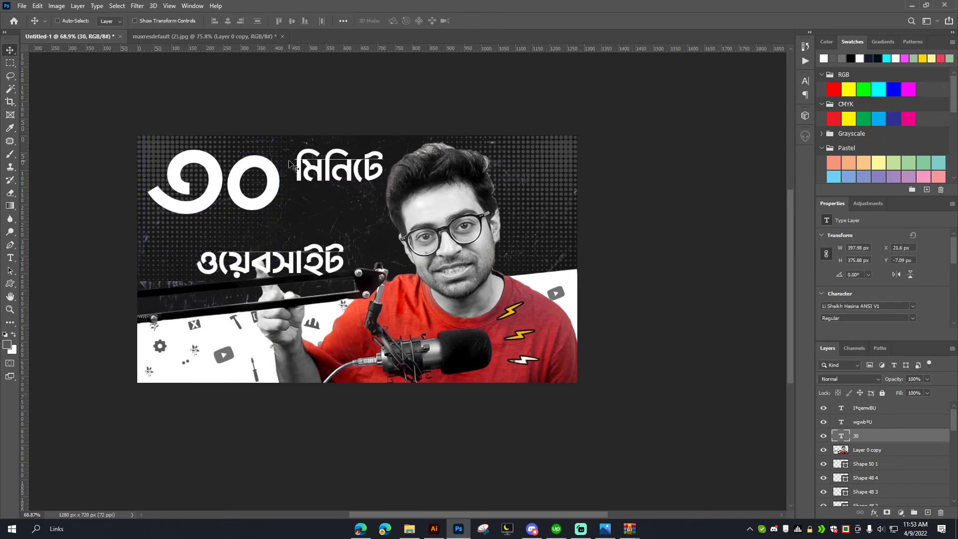
- Check the sample thumbnail's headline, and duplicate the ৩০ text layer with the copy recoloured yellow
{"action": "left_click", "coordinate": [199, 37]}
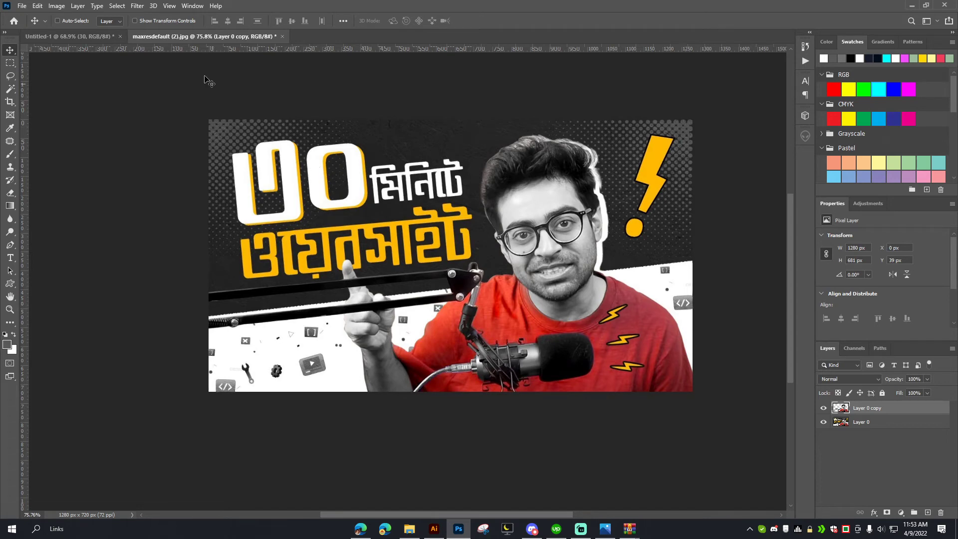
{"action": "left_click", "coordinate": [98, 40]}
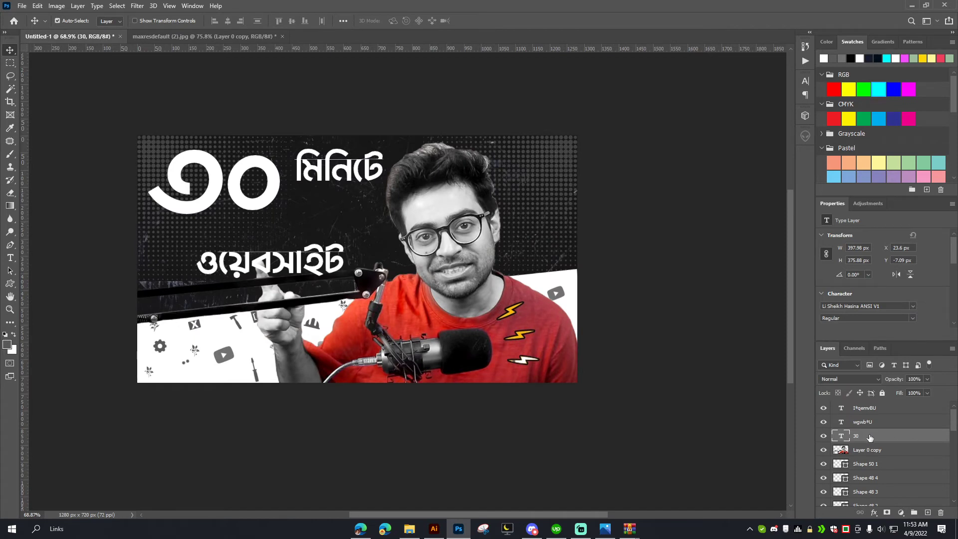
{"action": "key", "text": "ctrl+j"}
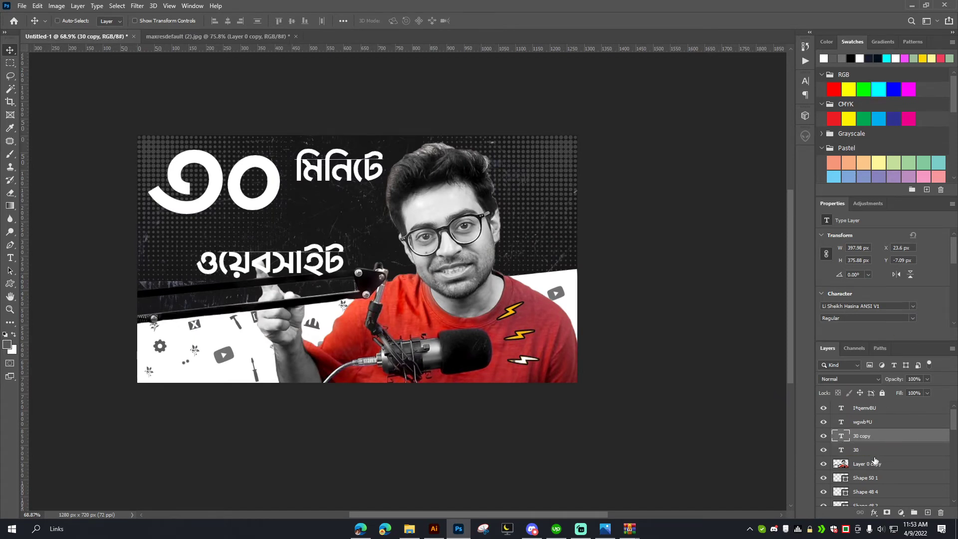
{"action": "double_click", "coordinate": [841, 436]}
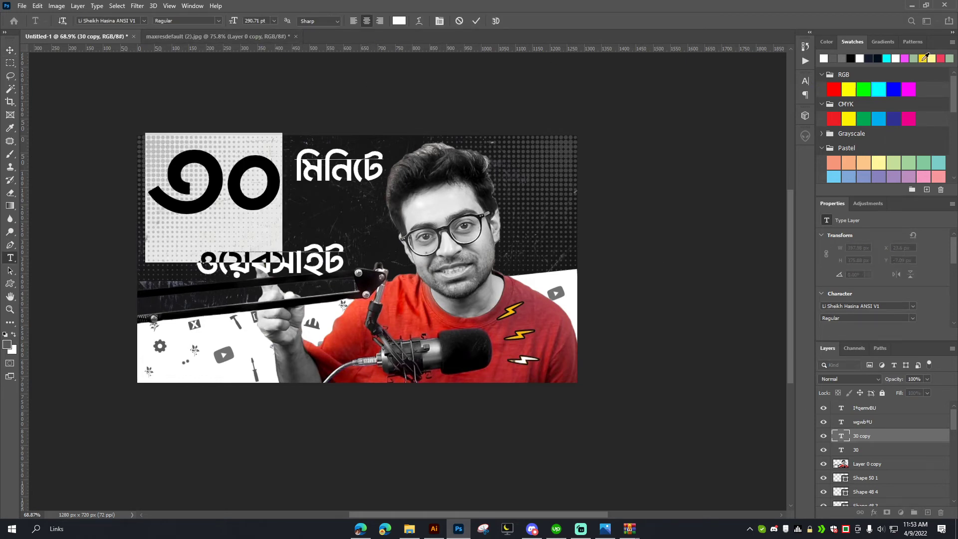
{"action": "left_click", "coordinate": [925, 57]}
{"action": "left_click", "coordinate": [476, 21]}
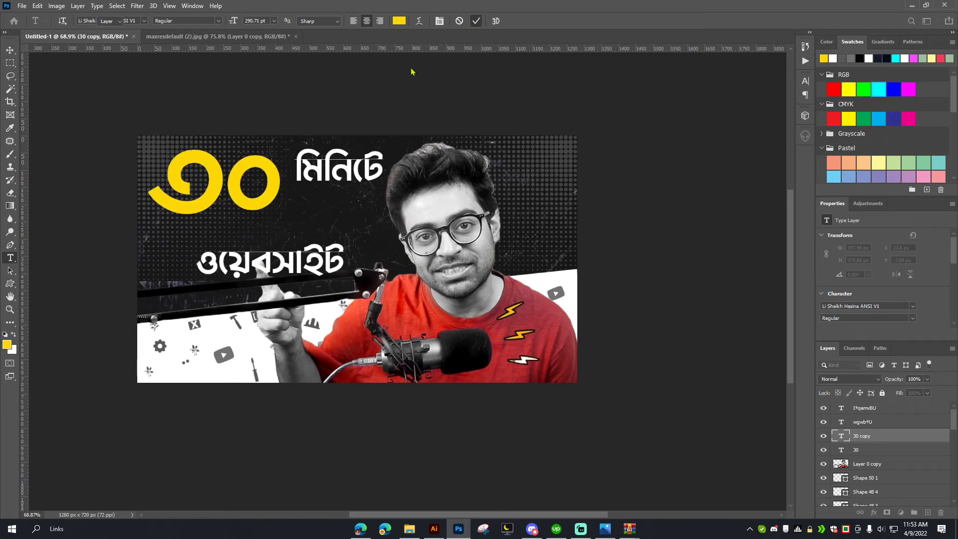
- Place the yellow ৩০ behind the white one and offset it about 11 px to the right as a shadow
{"action": "key", "text": "v"}
{"action": "left_click_drag", "start_coordinate": [874, 438], "coordinate": [875, 454]}
{"action": "key", "text": "ctrl+z"}
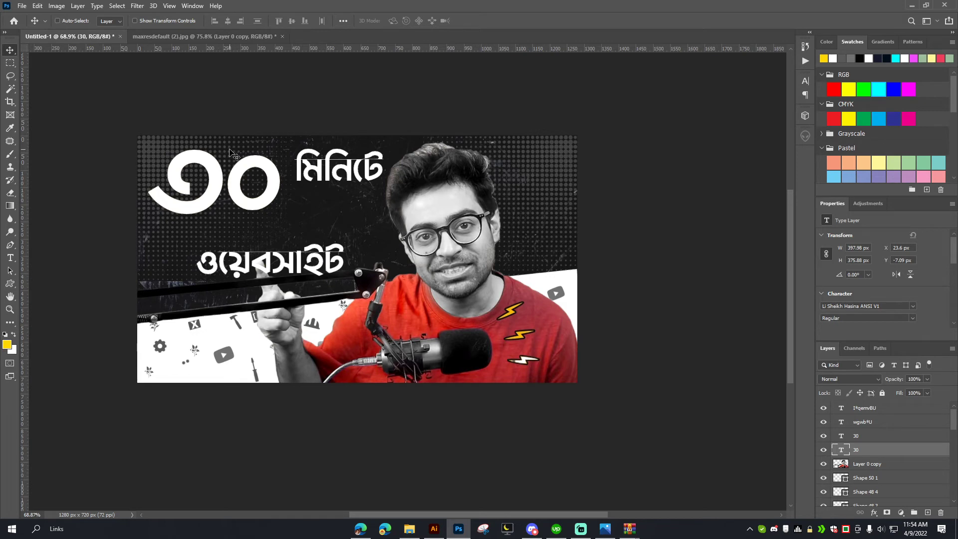
{"action": "key", "text": "Right"}
{"action": "key", "text": "Right"}
{"action": "key", "text": "Right"}
{"action": "key", "text": "Right"}
{"action": "key", "text": "Right"}
{"action": "key", "text": "Right"}
{"action": "key", "text": "Right"}
{"action": "key", "text": "Right"}
{"action": "key", "text": "Right"}
{"action": "key", "text": "Right"}
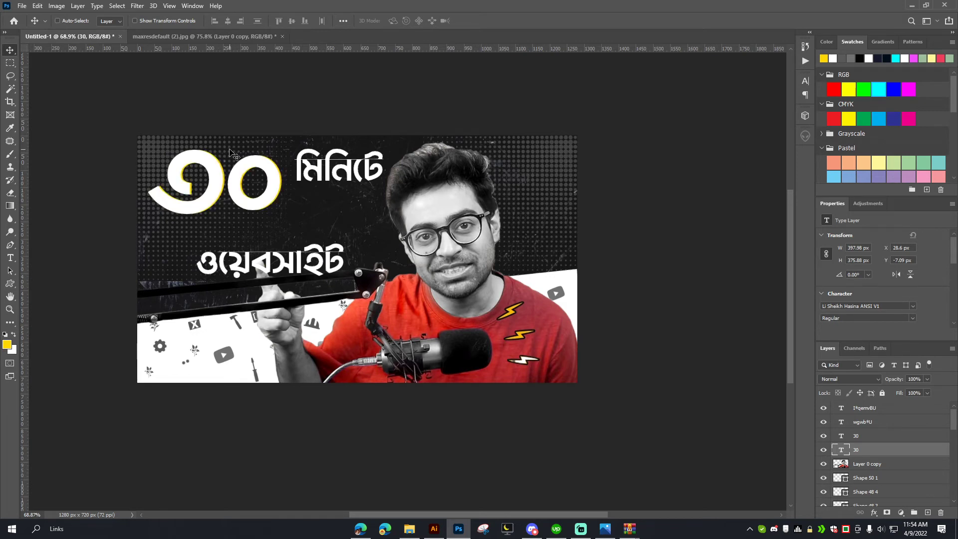
{"action": "key", "text": "Right"}
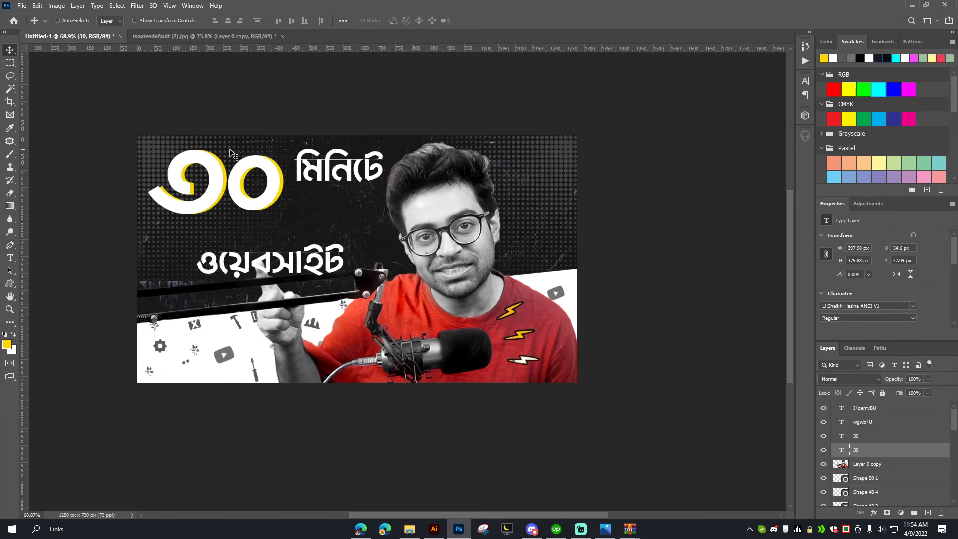
{"action": "key", "text": "Left"}
{"action": "key", "text": "Left"}
{"action": "key", "text": "Right"}
{"action": "key", "text": "Left"}
{"action": "key", "text": "Left"}
{"action": "key", "text": "Right"}
{"action": "key", "text": "Right"}
- Group the white and yellow ৩০ layers and scale the group to about 114% width and 143% height
{"action": "left_click", "coordinate": [866, 435], "text": "shift"}
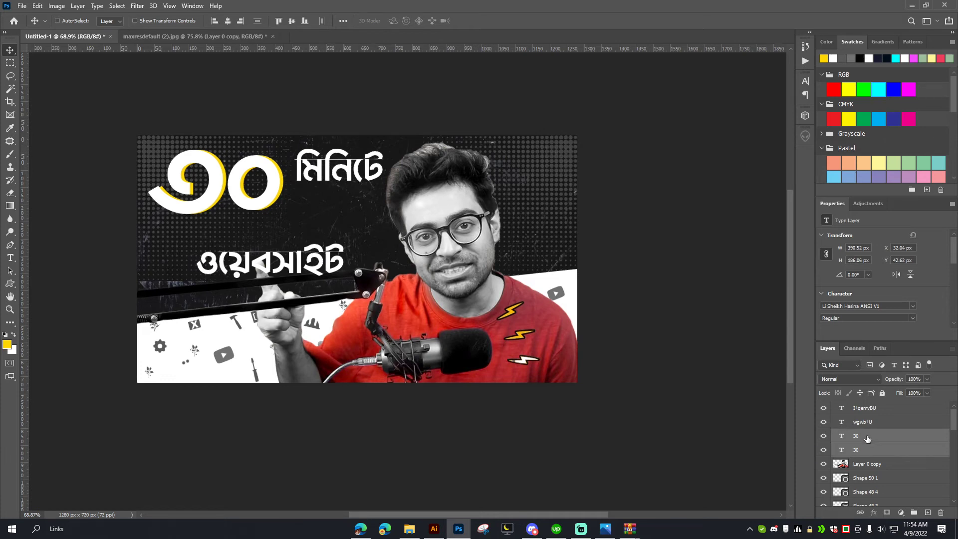
{"action": "key", "text": "ctrl+g"}
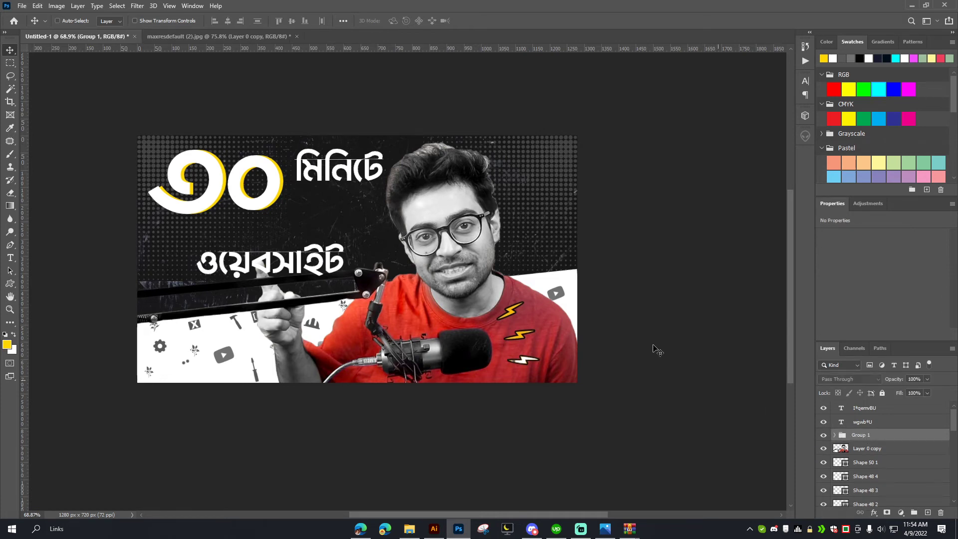
{"action": "left_click", "coordinate": [823, 437]}
{"action": "left_click", "coordinate": [823, 437]}
{"action": "key", "text": "ctrl+t"}
{"action": "left_click_drag", "start_coordinate": [279, 151], "coordinate": [291, 145]}
{"action": "mouse_move", "coordinate": [215, 219]}
{"action": "left_mouse_down"}
{"action": "mouse_move", "coordinate": [216, 245]}
{"action": "mouse_move", "coordinate": [217, 236]}
{"action": "left_mouse_up"}
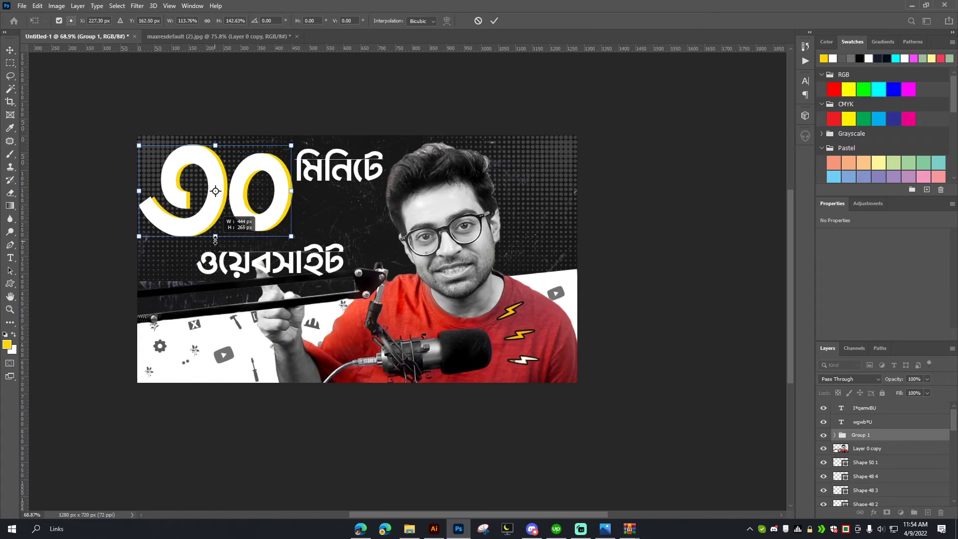
{"action": "left_click", "coordinate": [494, 20]}
- Move মিনিটে down beside ৩০ and align its bottom edge with the ৩০ group
{"action": "scroll", "coordinate": [268, 200], "scroll_direction": "down", "scroll_amount": 3}
{"action": "scroll", "coordinate": [268, 200], "scroll_direction": "up", "scroll_amount": 2}
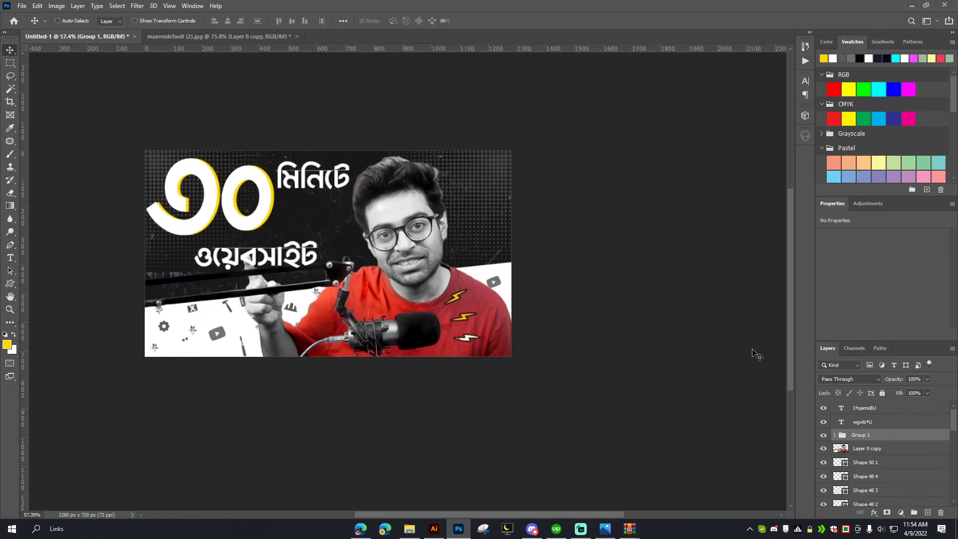
{"action": "left_click", "coordinate": [878, 422]}
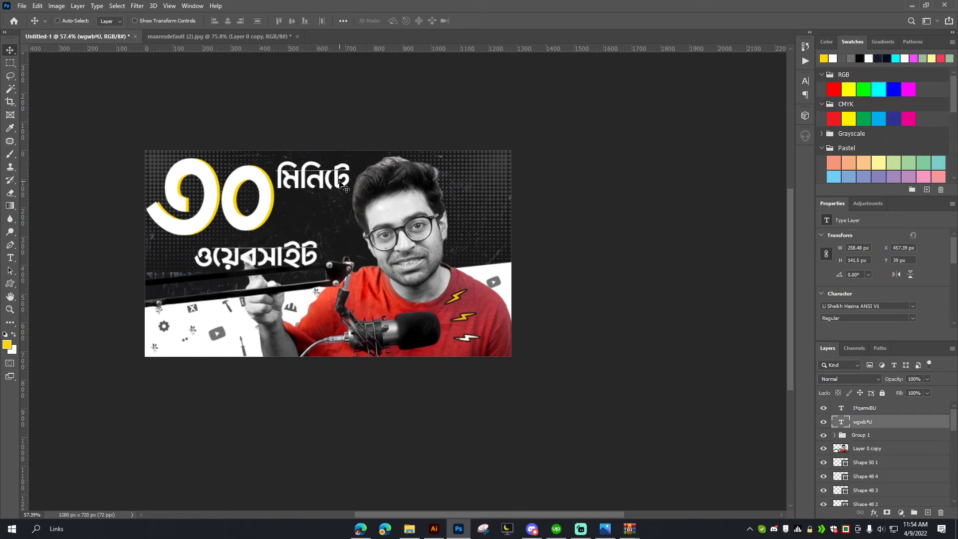
{"action": "left_click_drag", "start_coordinate": [344, 188], "coordinate": [345, 227]}
{"action": "left_click", "coordinate": [860, 435], "text": "ctrl"}
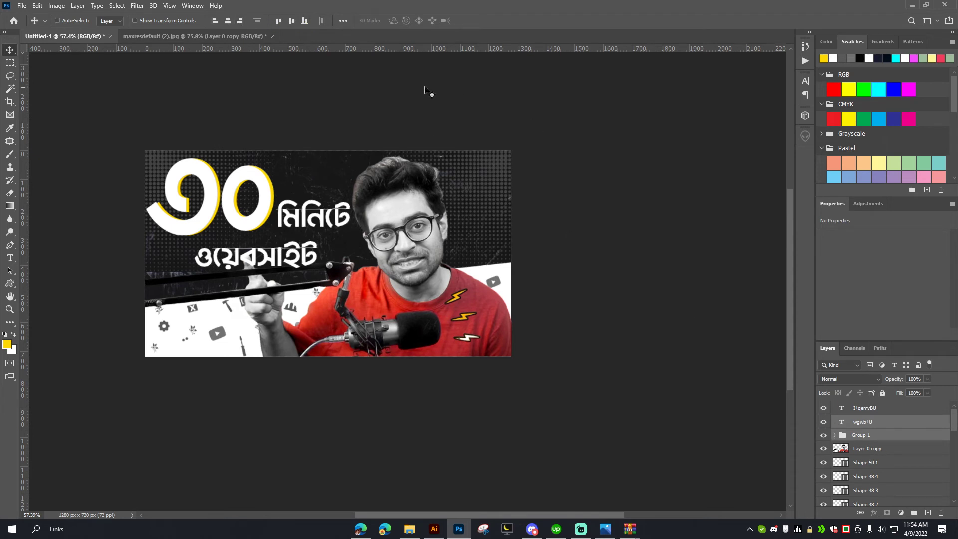
{"action": "left_click", "coordinate": [306, 21]}
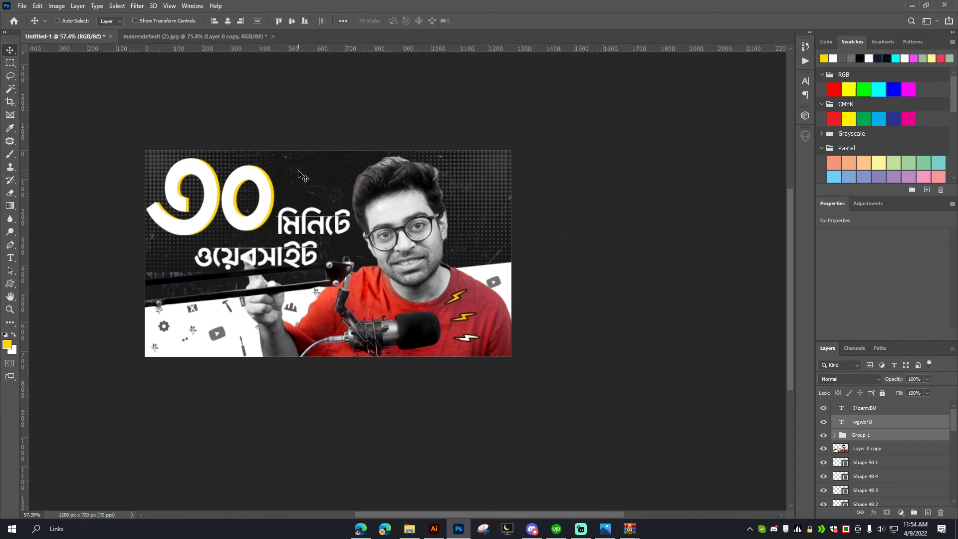
- Enlarge মিনিটে to about 335 px wide and 183 px high, keeping it immediately right of ৩০
{"action": "left_click", "coordinate": [874, 422]}
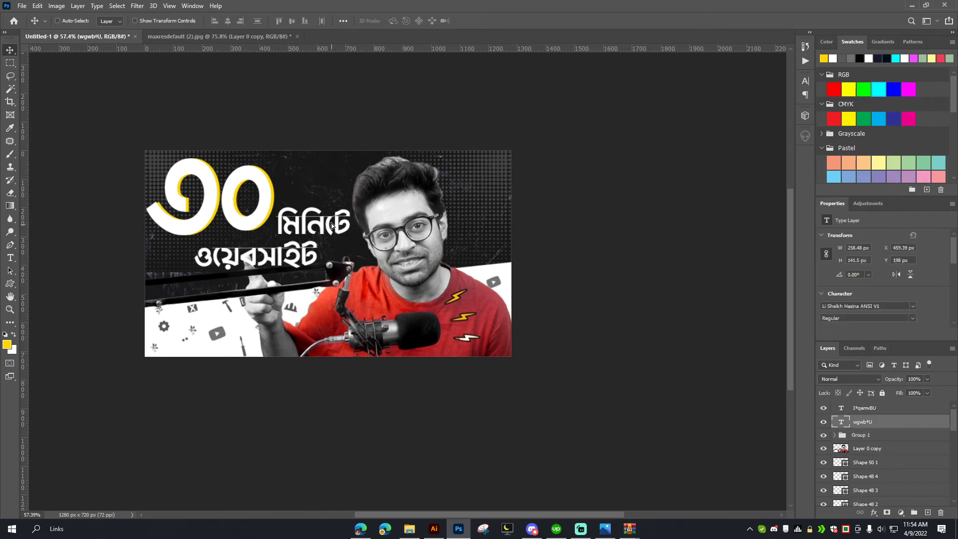
{"action": "left_click_drag", "start_coordinate": [331, 223], "coordinate": [364, 188]}
{"action": "key", "text": "ctrl+t"}
{"action": "mouse_move", "coordinate": [342, 210]}
{"action": "left_mouse_down"}
{"action": "mouse_move", "coordinate": [356, 211]}
{"action": "mouse_move", "coordinate": [329, 206]}
{"action": "left_mouse_up"}
{"action": "left_click", "coordinate": [494, 20]}
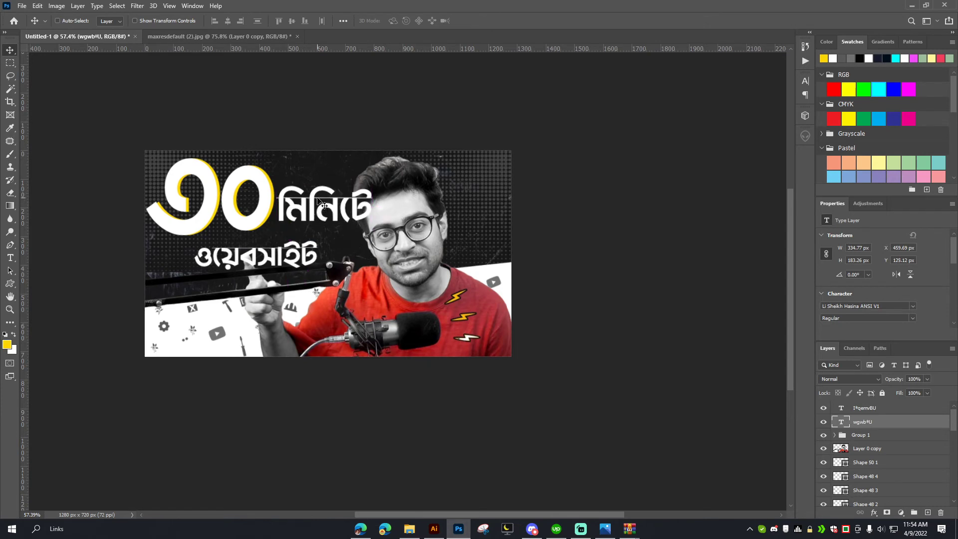
- Scale ওয়েবসাইট to about 189% and position it directly beneath the ৩০ মিনিটে line, spanning from the canvas's left edge
{"action": "left_click", "coordinate": [876, 410]}
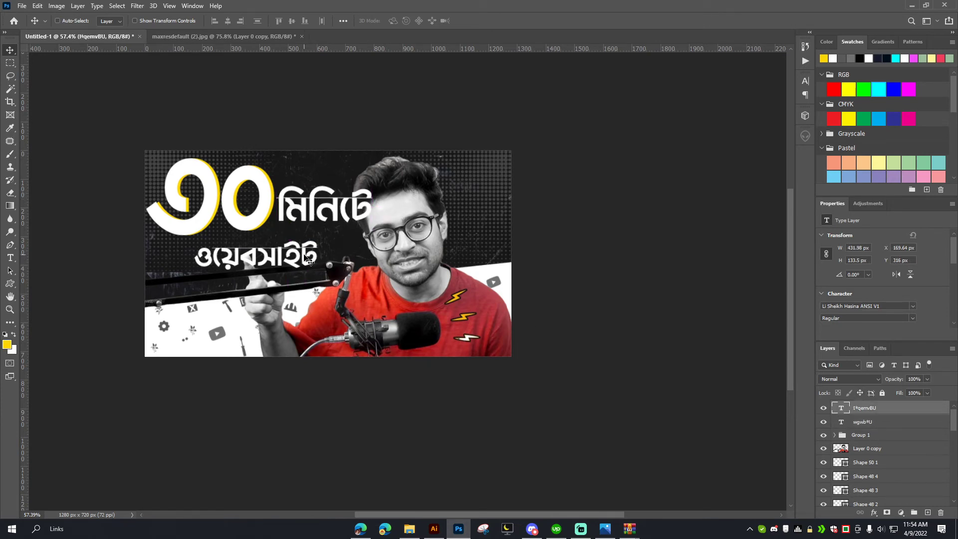
{"action": "key", "text": "ctrl+t"}
{"action": "left_click_drag", "start_coordinate": [318, 258], "coordinate": [340, 257]}
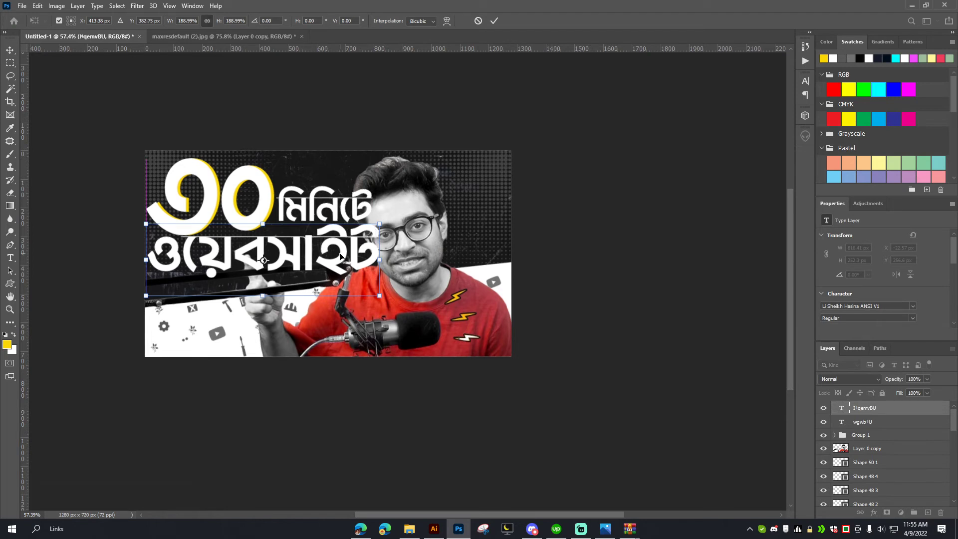
{"action": "left_click", "coordinate": [494, 21]}
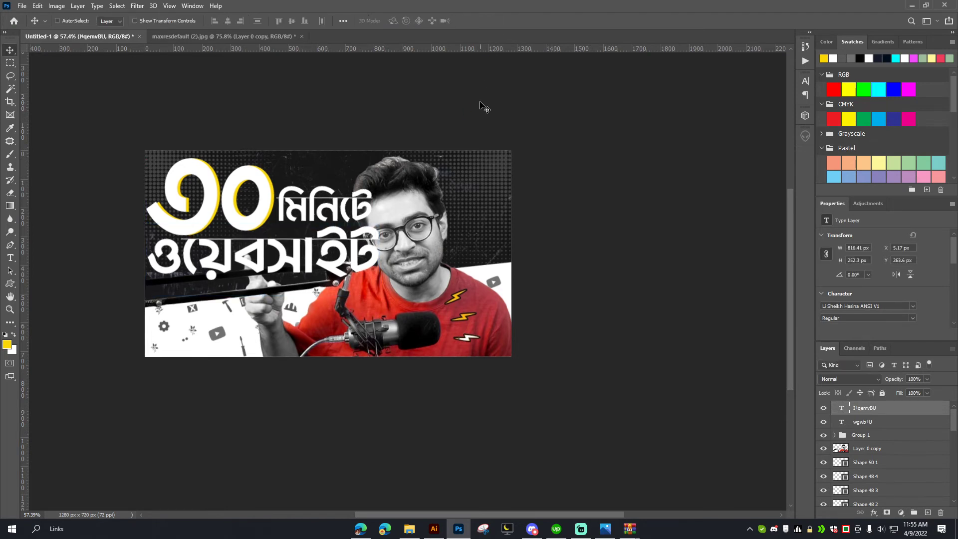
{"action": "key", "text": "Down"}
{"action": "key", "text": "Down"}
{"action": "key", "text": "Down"}
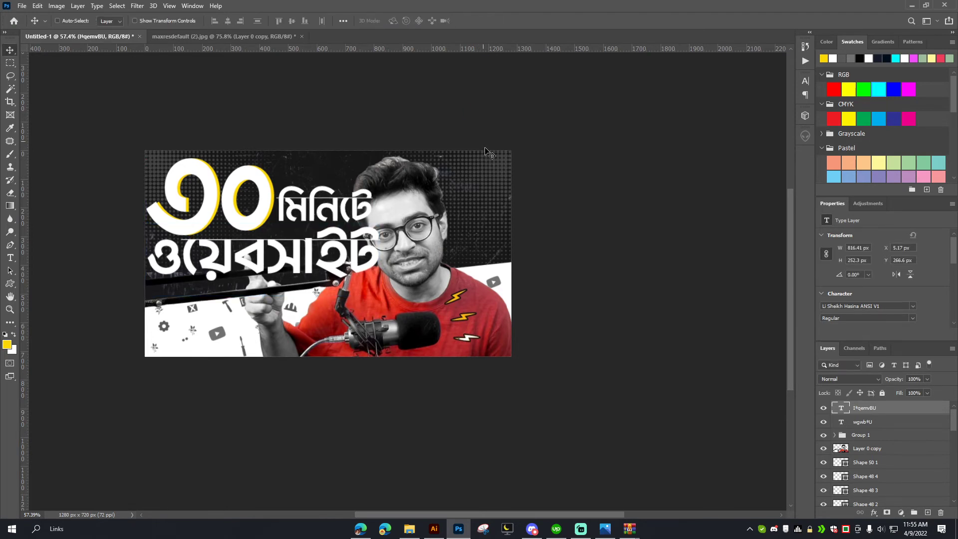
- Nudge ওয়েবসাইট up 1 px and group it with the মিনিটে layer and the ৩০ group
{"action": "key", "text": "Up"}
{"action": "left_click", "coordinate": [871, 438], "text": "shift"}
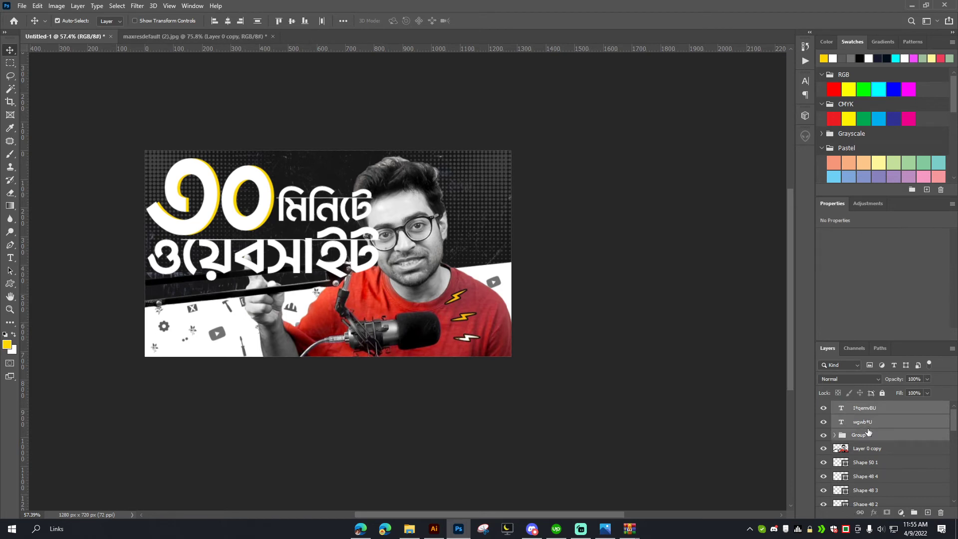
{"action": "key", "text": "ctrl+g"}
{"action": "left_click", "coordinate": [824, 407]}
{"action": "left_click", "coordinate": [825, 407]}
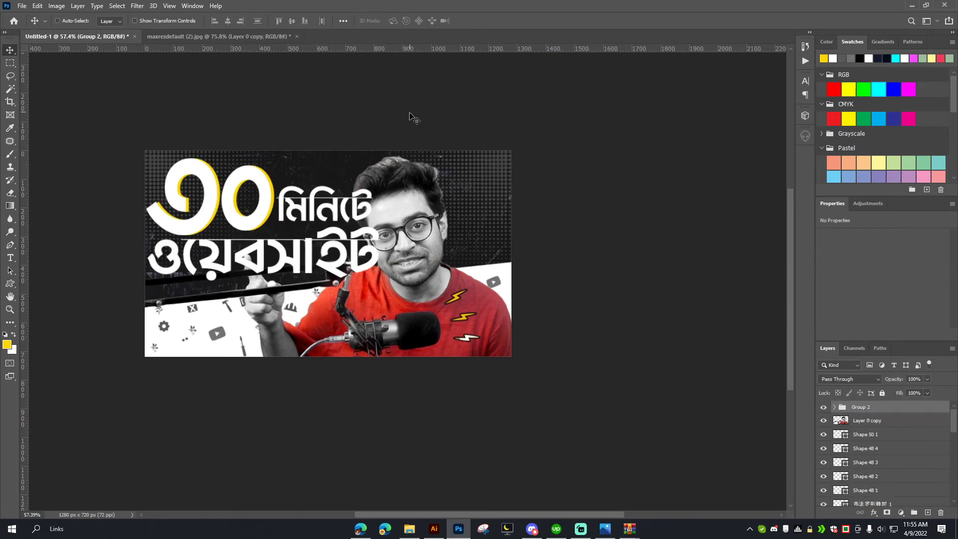
- Recolour the ওয়েবসাইট text inside the headline group with the same yellow used for the ৩০ outline
{"action": "left_click", "coordinate": [834, 407]}
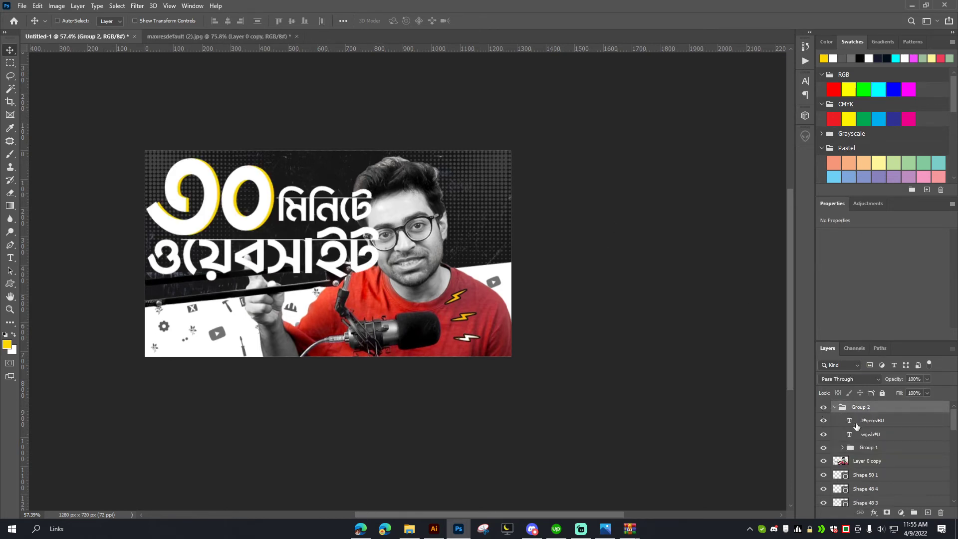
{"action": "left_click", "coordinate": [839, 422]}
{"action": "left_click", "coordinate": [823, 421]}
{"action": "left_click", "coordinate": [823, 421]}
{"action": "double_click", "coordinate": [849, 421]}
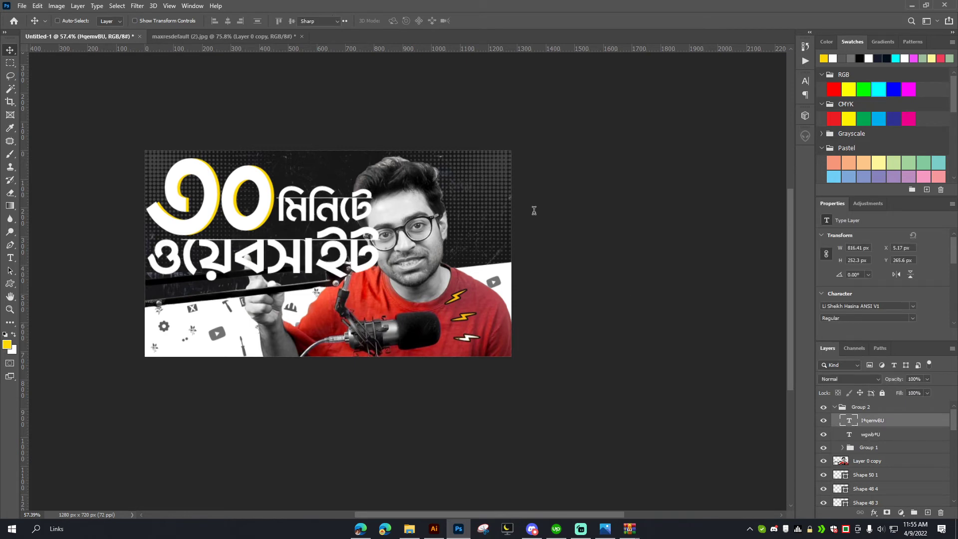
{"action": "key", "text": "Return"}
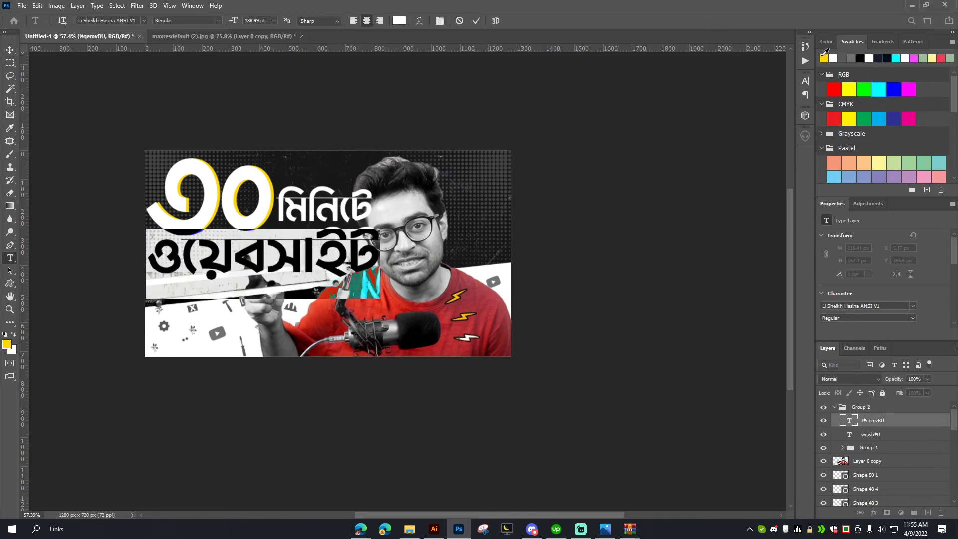
{"action": "left_click", "coordinate": [476, 20]}
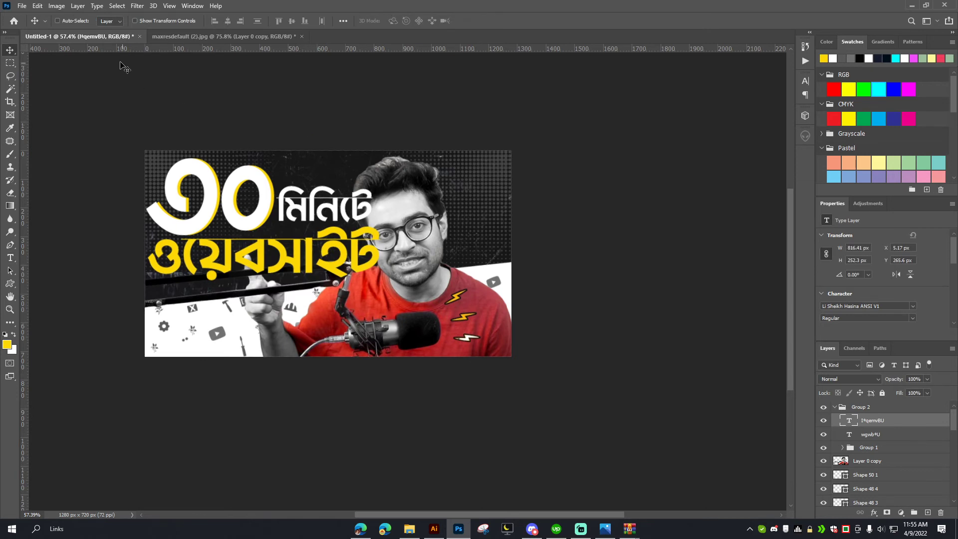
- Scale the whole headline group to about 85% (694 x 360 px) and shift it slightly left, clear of the man's face
{"action": "left_click", "coordinate": [835, 407]}
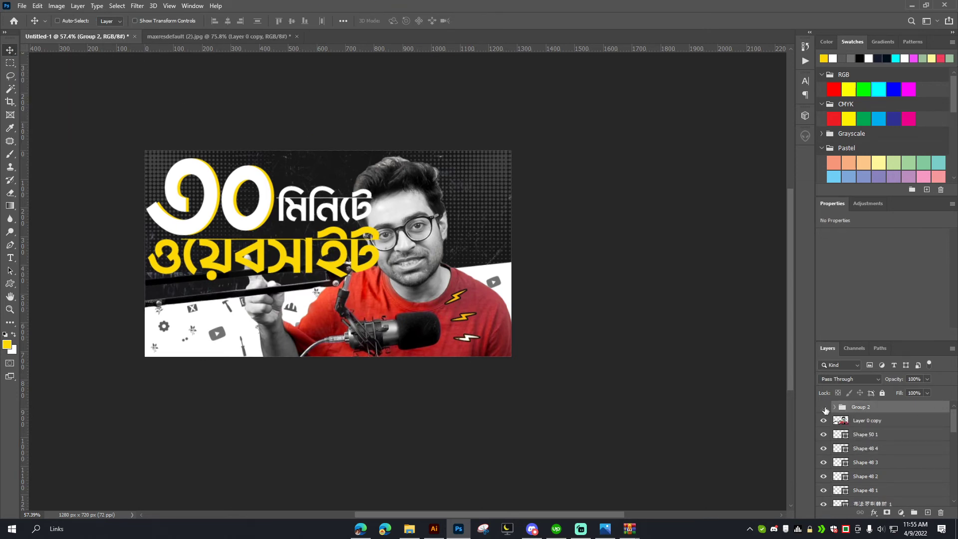
{"action": "key", "text": "ctrl+t"}
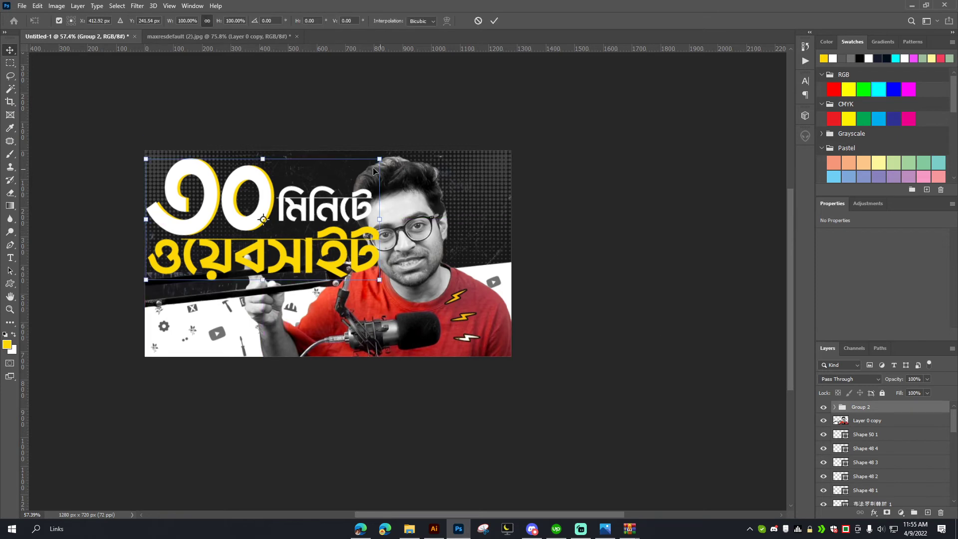
{"action": "left_click_drag", "start_coordinate": [381, 157], "coordinate": [364, 166]}
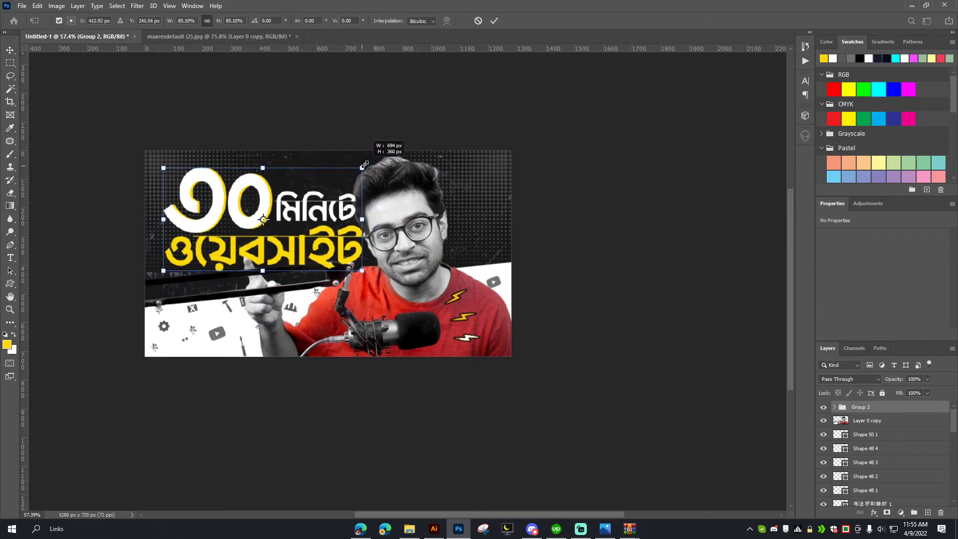
{"action": "left_click_drag", "start_coordinate": [330, 214], "coordinate": [320, 215]}
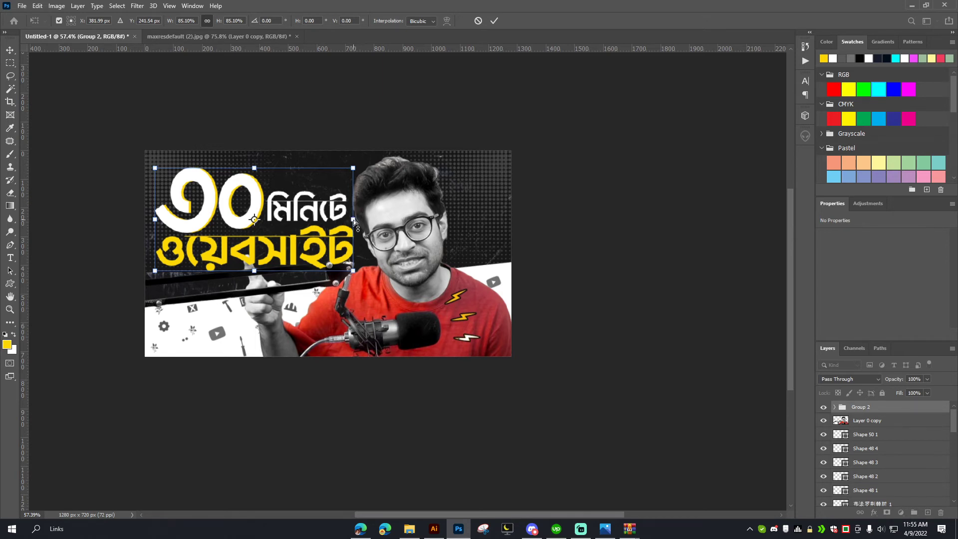
- Skew the headline group vertically by about -11° so it slopes upward to the right, and reposition it above the microphone arm
{"action": "left_click_drag", "start_coordinate": [353, 220], "coordinate": [350, 190]}
{"action": "left_click_drag", "start_coordinate": [156, 219], "coordinate": [155, 227]}
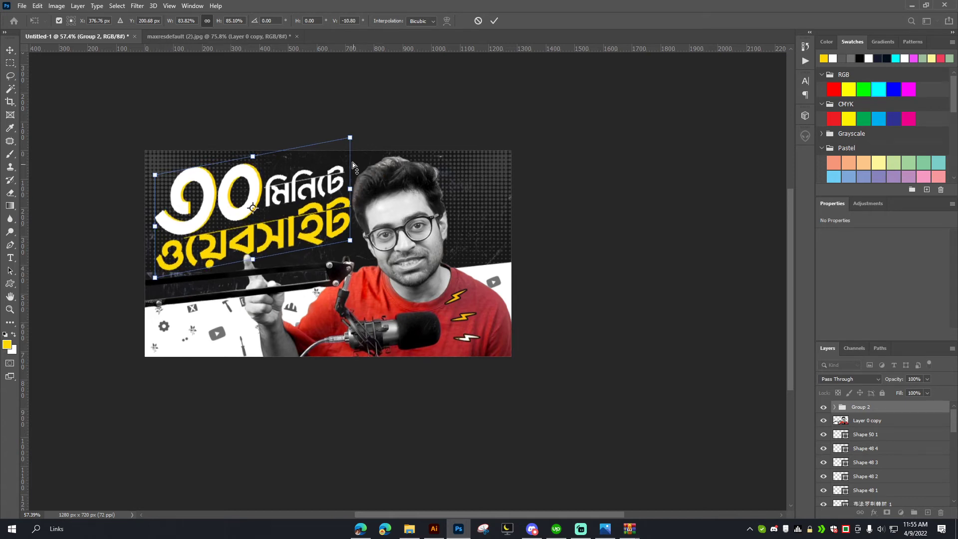
{"action": "left_click_drag", "start_coordinate": [348, 138], "coordinate": [348, 135]}
{"action": "left_click", "coordinate": [494, 20]}
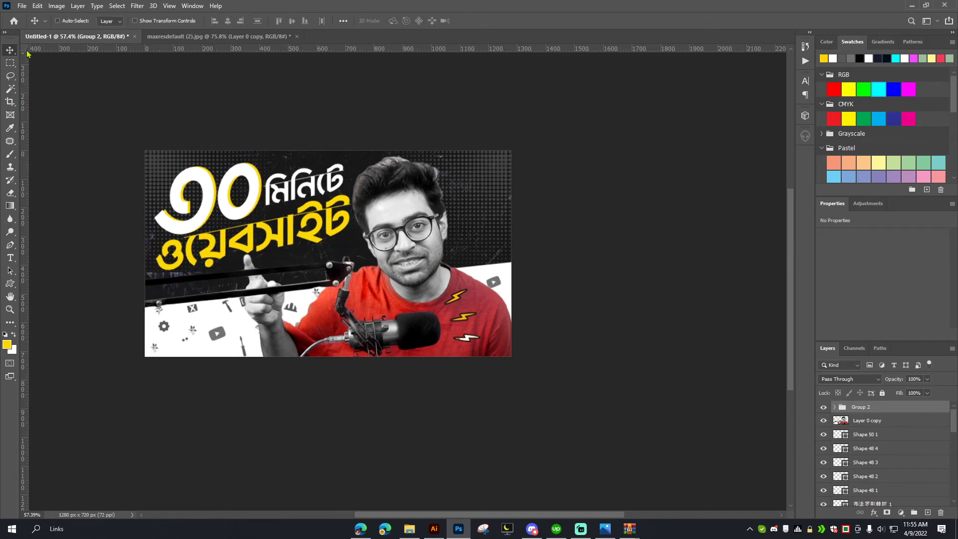
{"action": "left_click_drag", "start_coordinate": [325, 202], "coordinate": [320, 198]}
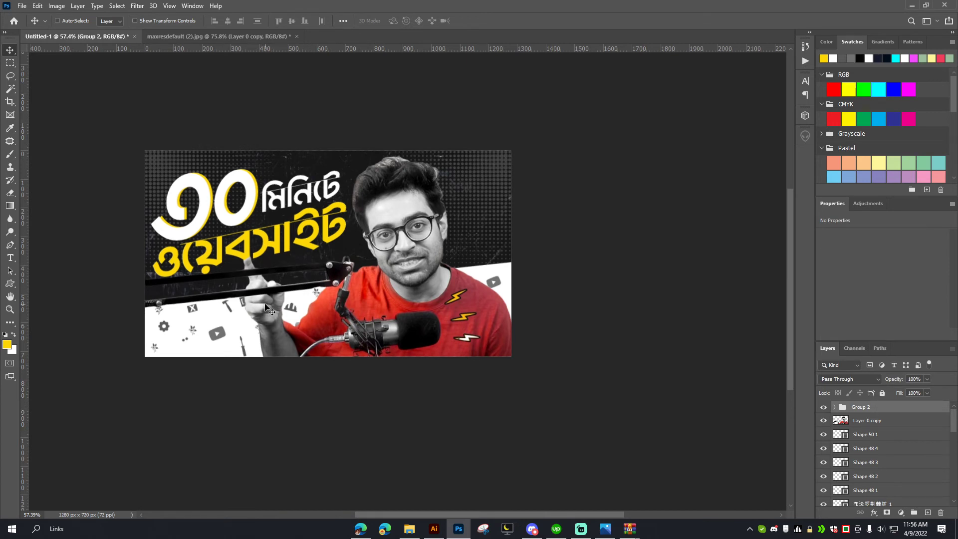
- Move the man's cutout layer above the headline group so his finger and the microphone arm overlap the text
{"action": "left_click", "coordinate": [862, 424]}
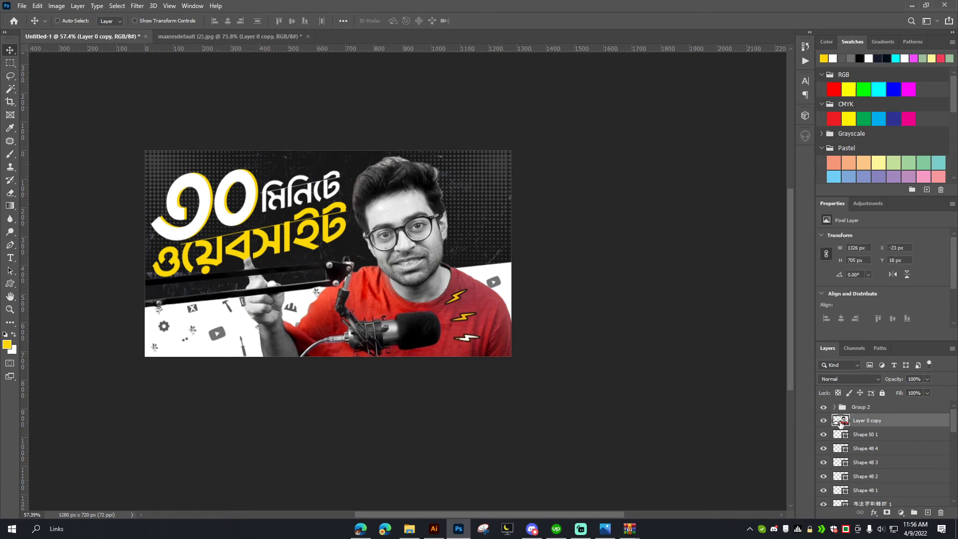
{"action": "left_click_drag", "start_coordinate": [877, 423], "coordinate": [871, 401]}
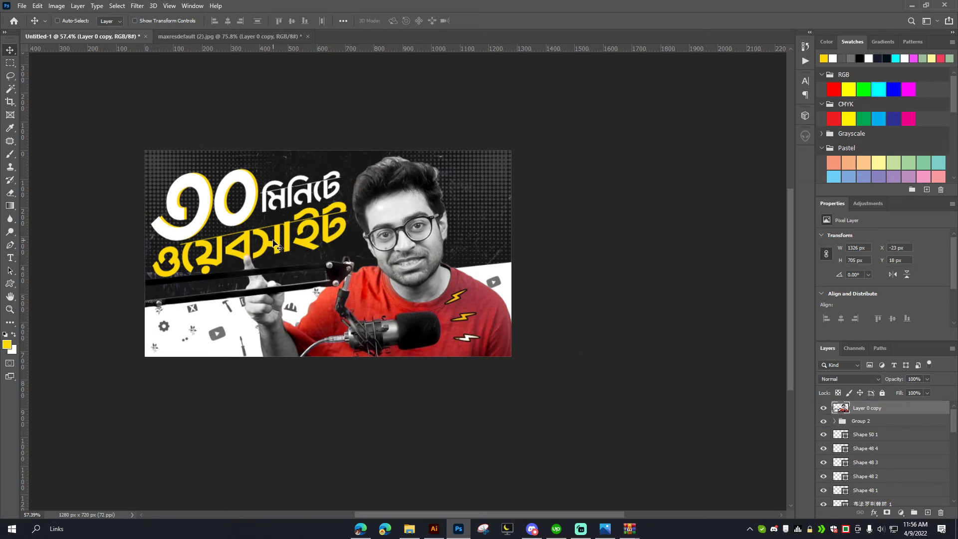
{"action": "scroll", "coordinate": [274, 245], "scroll_direction": "down", "scroll_amount": 1}
{"action": "scroll", "coordinate": [273, 244], "scroll_direction": "up", "scroll_amount": 3}
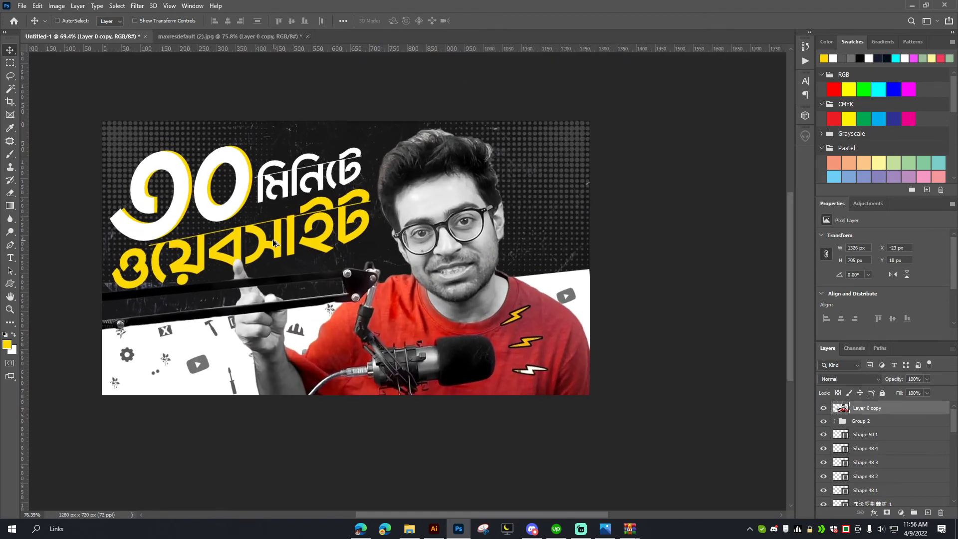
{"action": "scroll", "coordinate": [272, 239], "scroll_direction": "down", "scroll_amount": 2}
{"action": "scroll", "coordinate": [273, 238], "scroll_direction": "up", "scroll_amount": 3}
{"action": "scroll", "coordinate": [272, 239], "scroll_direction": "down", "scroll_amount": 1}
- Scale the headline group to about 98%, stretch it slightly taller, and move it up above the microphone arm
{"action": "left_click", "coordinate": [889, 423]}
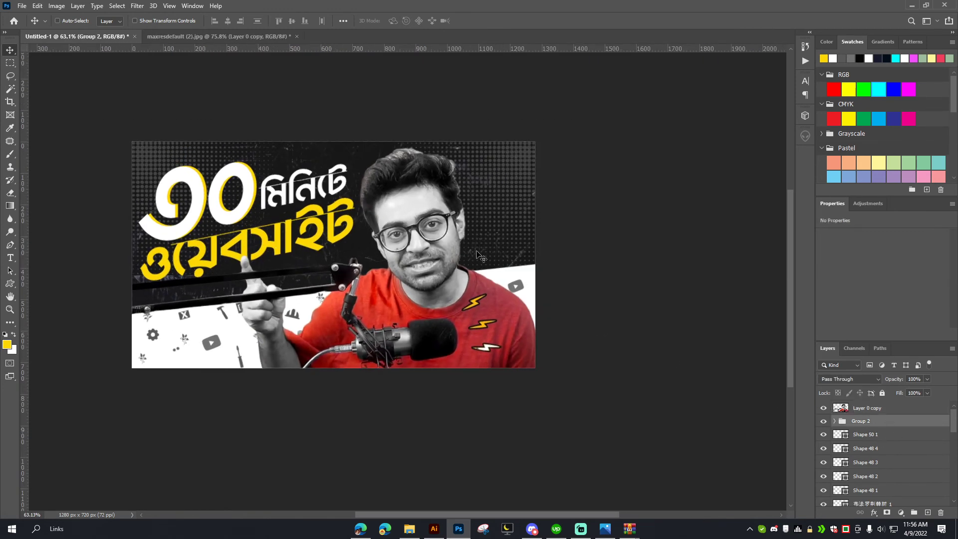
{"action": "key", "text": "ctrl+t"}
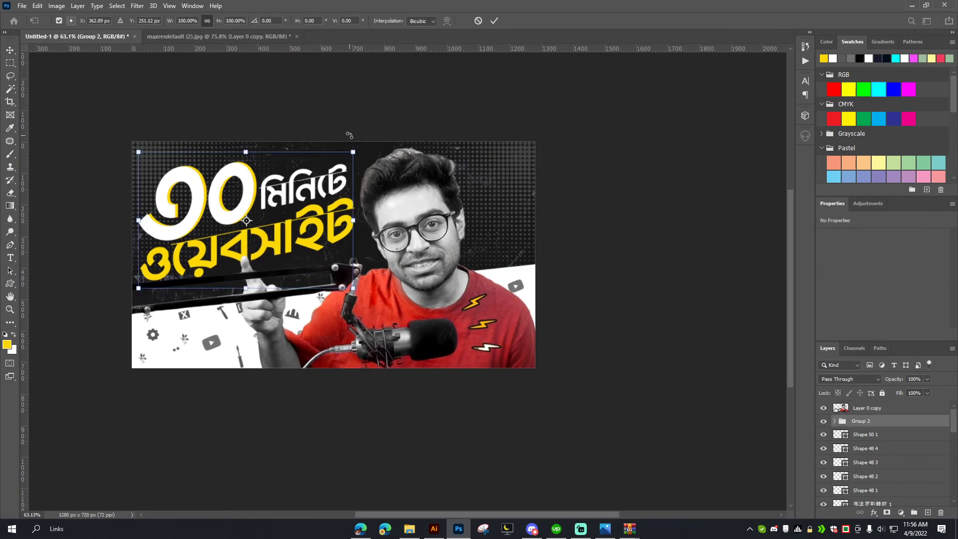
{"action": "left_click_drag", "start_coordinate": [353, 150], "coordinate": [353, 152]}
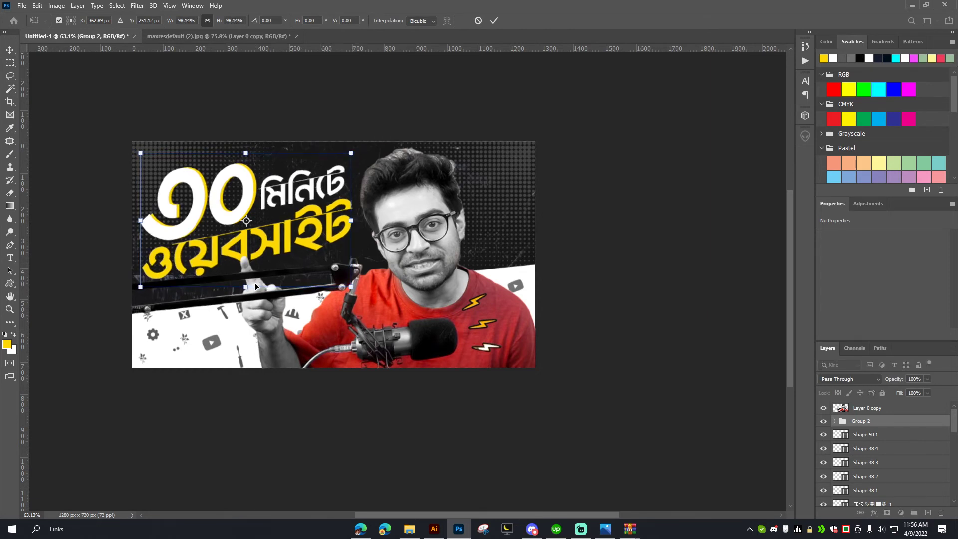
{"action": "left_click_drag", "start_coordinate": [246, 288], "coordinate": [247, 299]}
{"action": "left_click", "coordinate": [494, 21]}
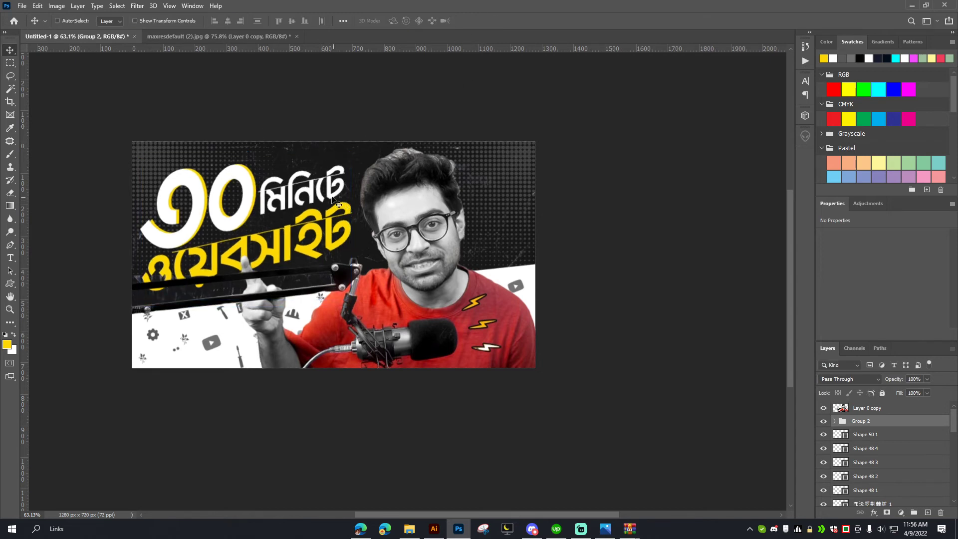
{"action": "left_click_drag", "start_coordinate": [329, 197], "coordinate": [329, 187]}
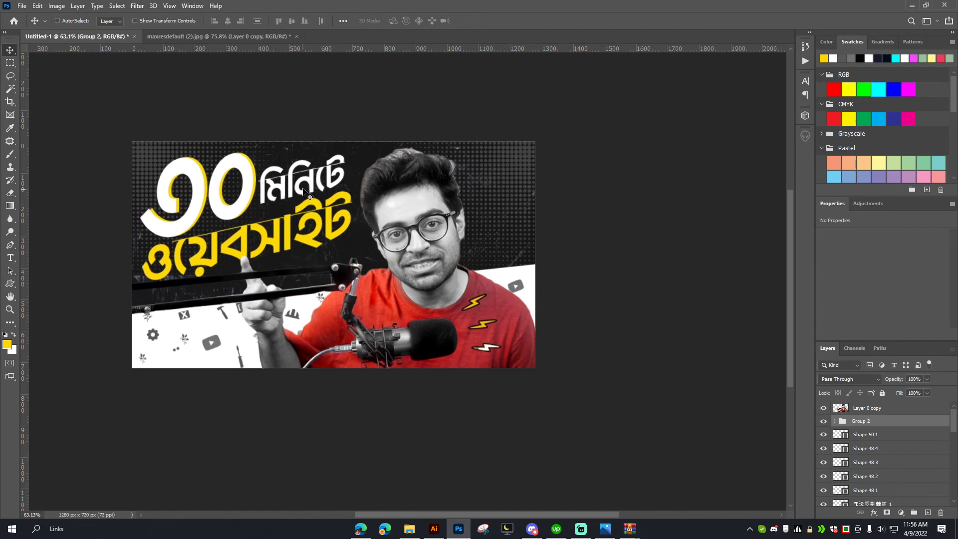
- Add a black drop shadow to the headline group with 100% opacity, 0 px distance, 0% spread and a size of about 13 px
{"action": "double_click", "coordinate": [919, 422]}
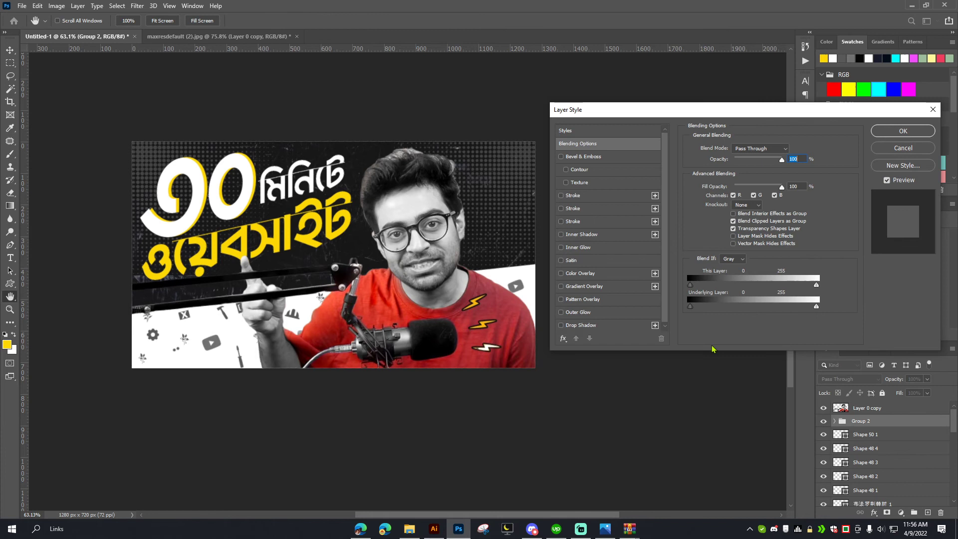
{"action": "left_click", "coordinate": [601, 327]}
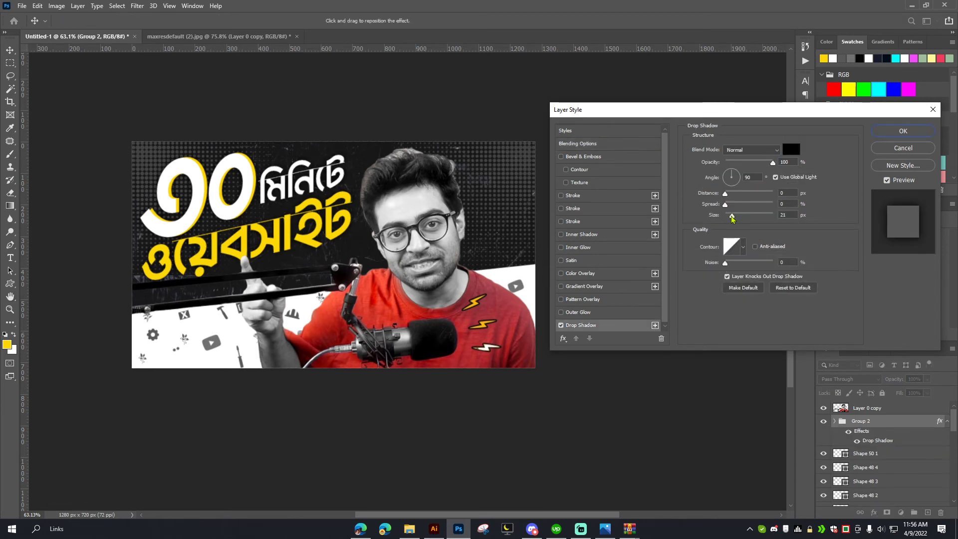
{"action": "left_click_drag", "start_coordinate": [732, 219], "coordinate": [724, 216]}
{"action": "left_click", "coordinate": [725, 194]}
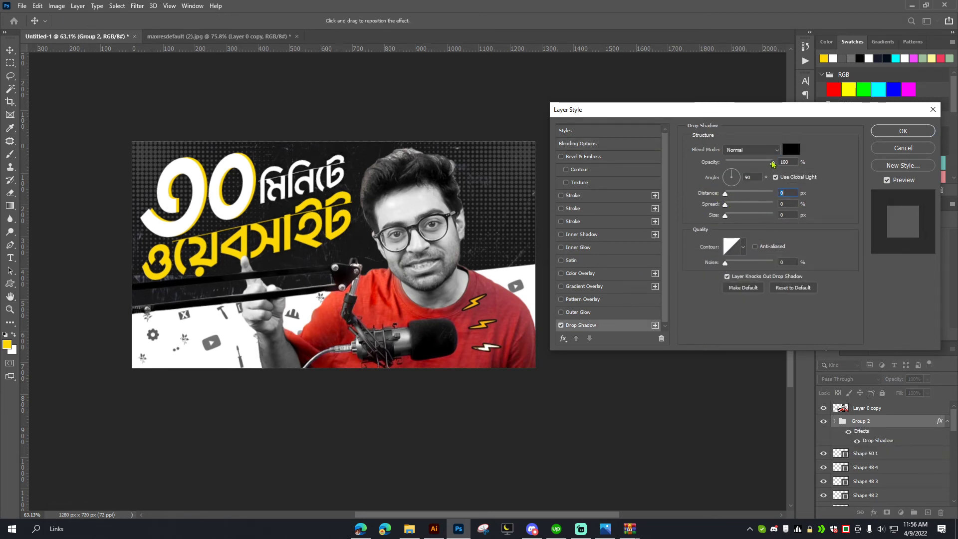
{"action": "left_click_drag", "start_coordinate": [725, 216], "coordinate": [741, 216]}
{"action": "left_click", "coordinate": [790, 149]}
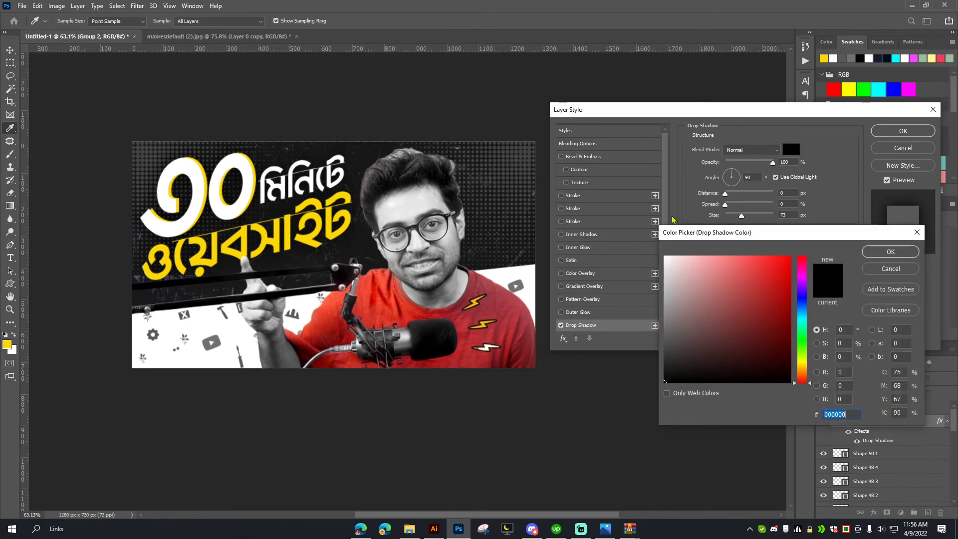
{"action": "left_click", "coordinate": [883, 269]}
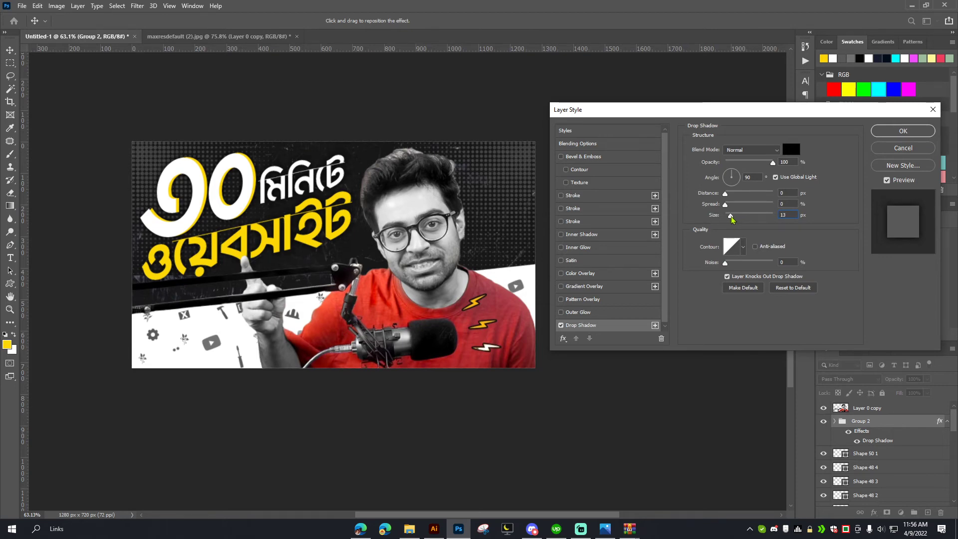
{"action": "left_click", "coordinate": [898, 131]}
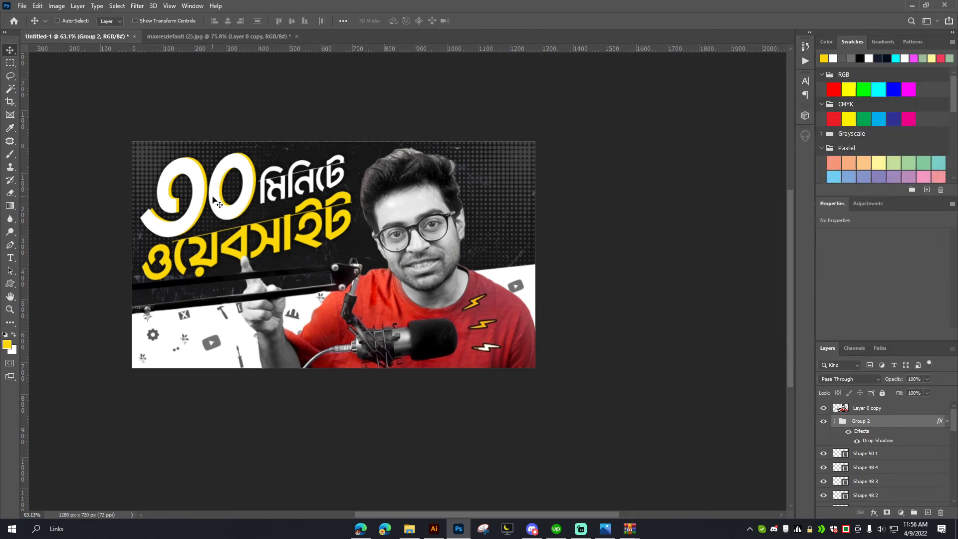
- Review the thumbnail composition at different zoom levels and compare it with the sample in maxresdefault (2).jpg
{"action": "scroll", "coordinate": [216, 229], "scroll_direction": "up", "scroll_amount": 5}
{"action": "scroll", "coordinate": [216, 228], "scroll_direction": "down", "scroll_amount": 2}
{"action": "scroll", "coordinate": [331, 229], "scroll_direction": "down", "scroll_amount": 5}
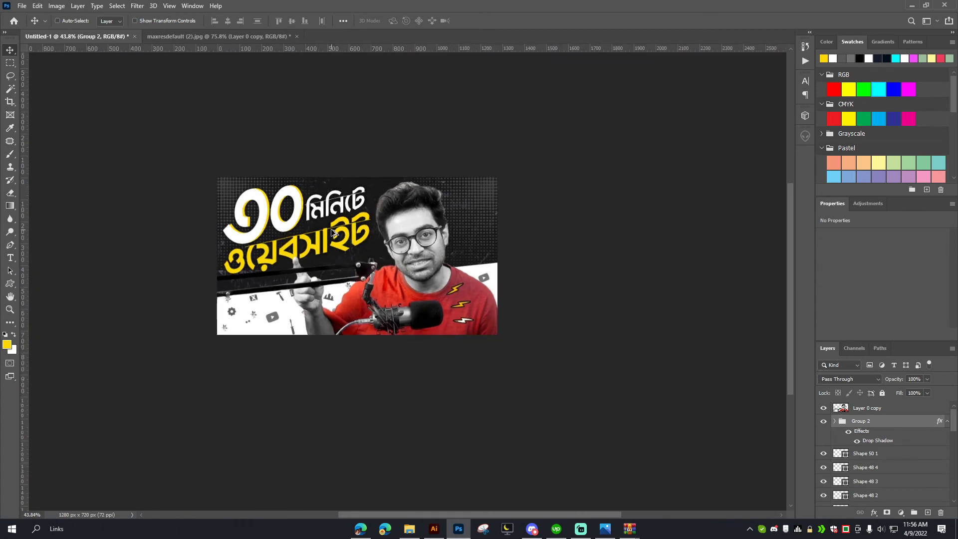
{"action": "scroll", "coordinate": [333, 232], "scroll_direction": "up", "scroll_amount": 2}
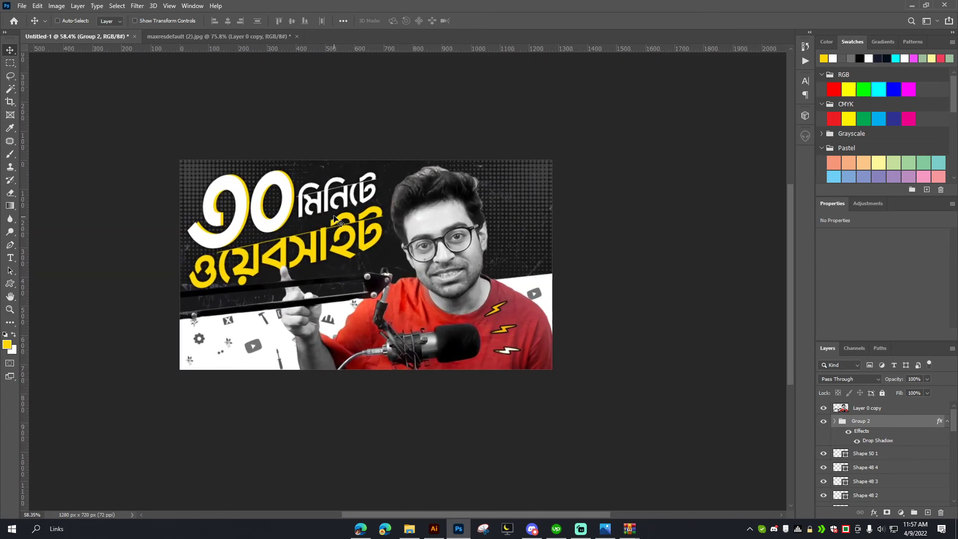
{"action": "scroll", "coordinate": [416, 232], "scroll_direction": "down", "scroll_amount": 1}
{"action": "scroll", "coordinate": [414, 219], "scroll_direction": "up", "scroll_amount": 2}
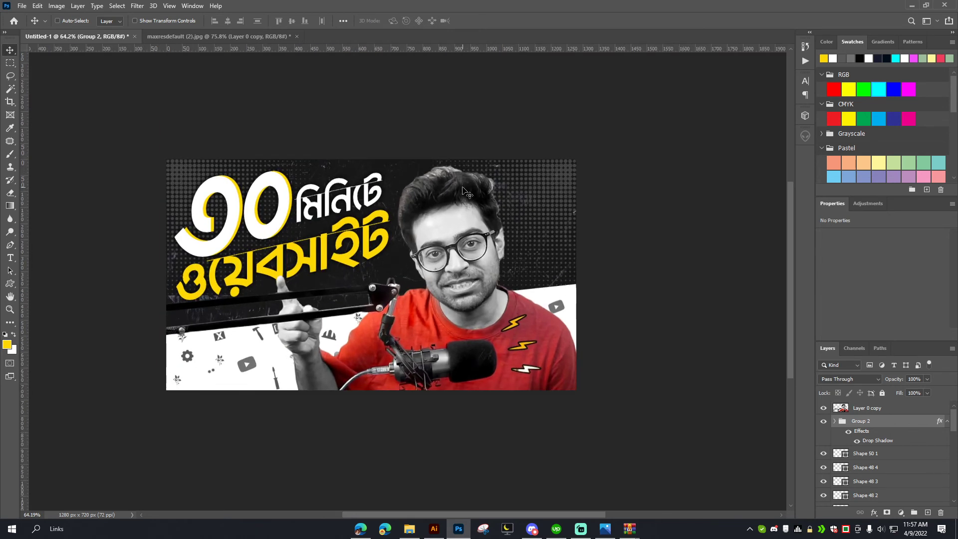
{"action": "left_click_drag", "start_coordinate": [487, 217], "coordinate": [442, 215]}
{"action": "key", "text": "ctrl+z"}
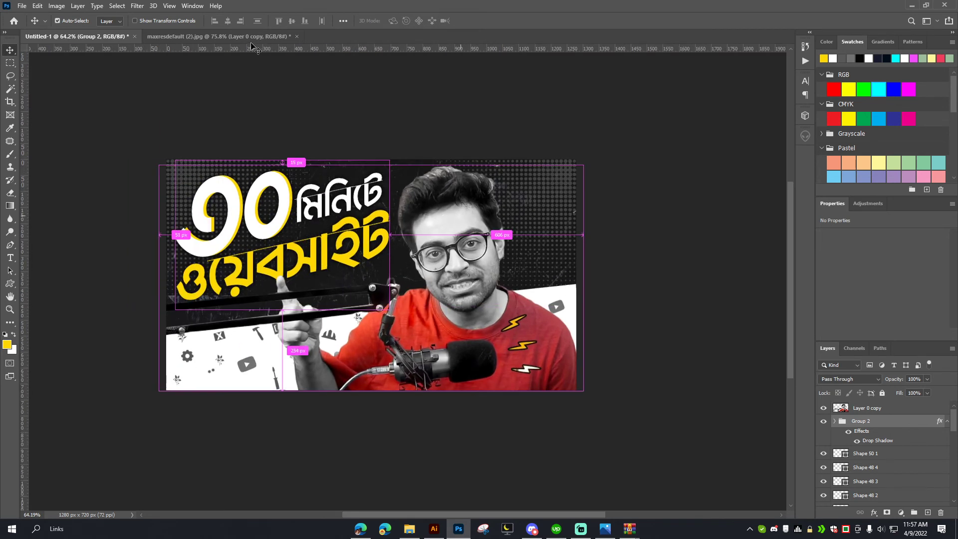
{"action": "left_click", "coordinate": [252, 37]}
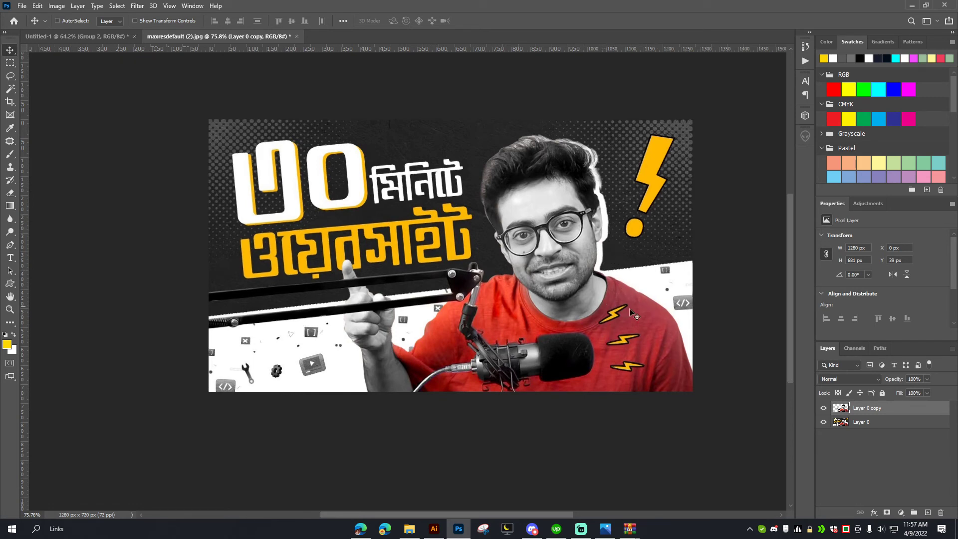
{"action": "key", "text": "ctrl+Tab"}
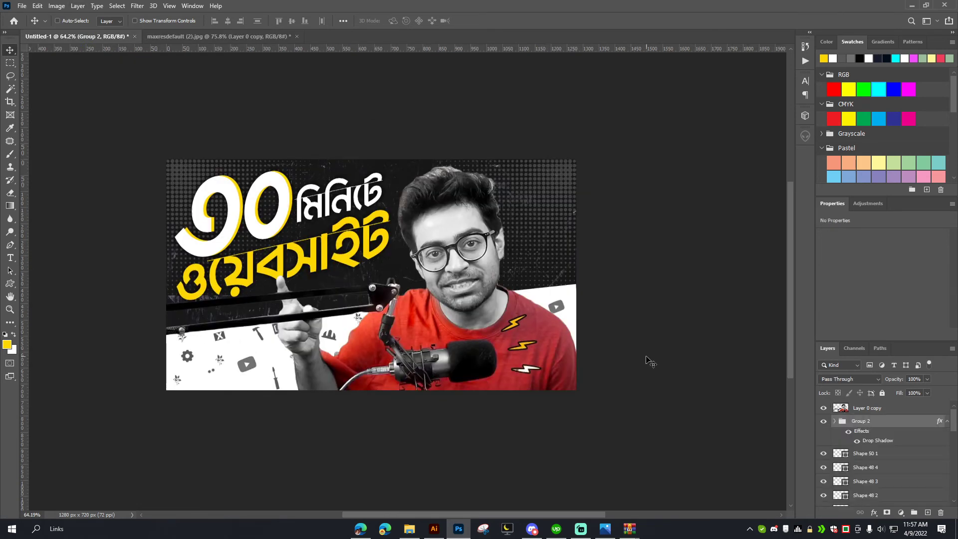
- Add a white drop shadow to the man's cutout with 100% opacity, 19 px distance, 51% spread and 0 px size
{"action": "left_click", "coordinate": [833, 411]}
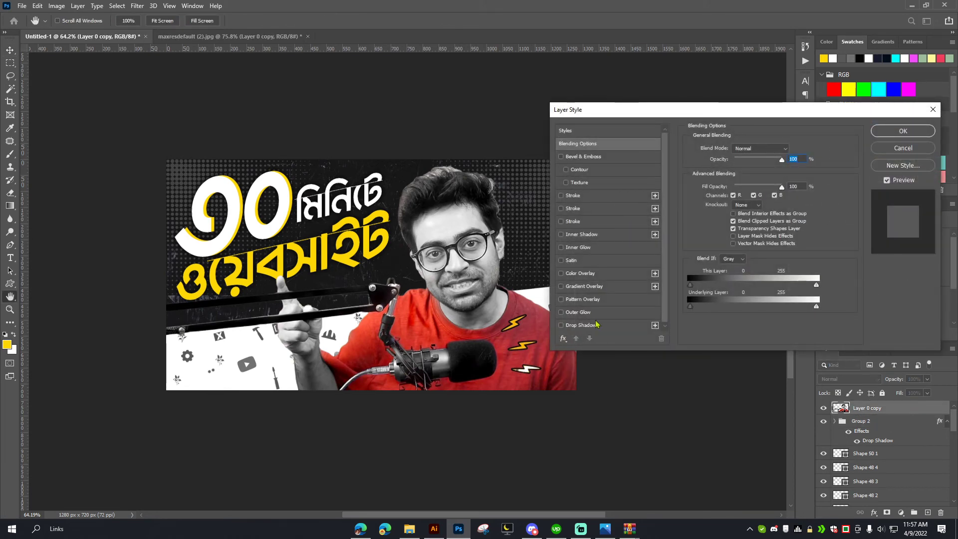
{"action": "left_click", "coordinate": [588, 328]}
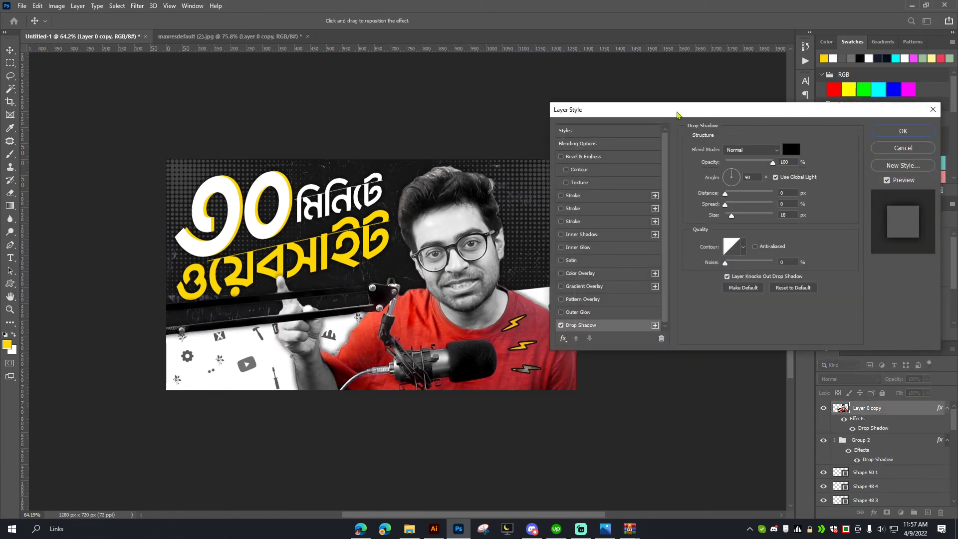
{"action": "left_click_drag", "start_coordinate": [676, 111], "coordinate": [687, 111]}
{"action": "left_click", "coordinate": [801, 152]}
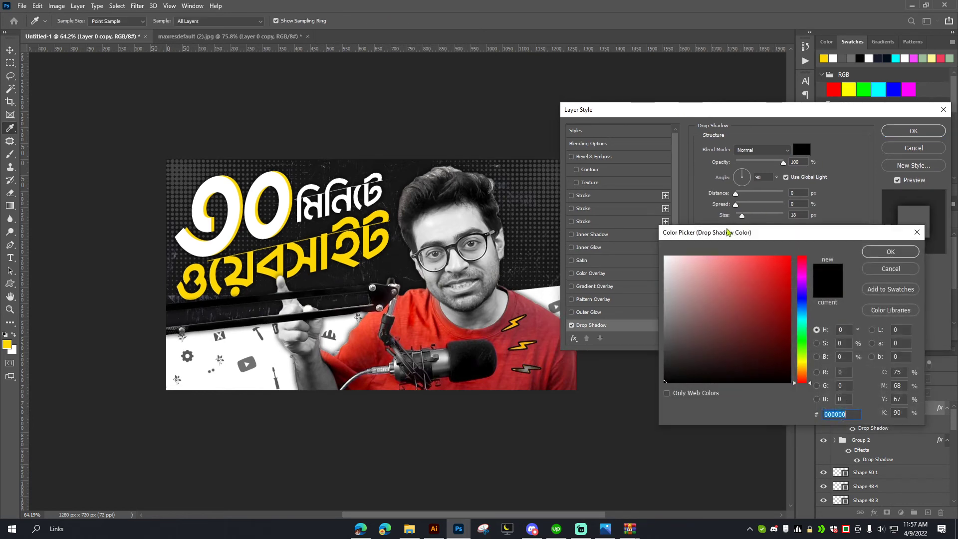
{"action": "left_click_drag", "start_coordinate": [679, 262], "coordinate": [645, 239]}
{"action": "left_click", "coordinate": [892, 247]}
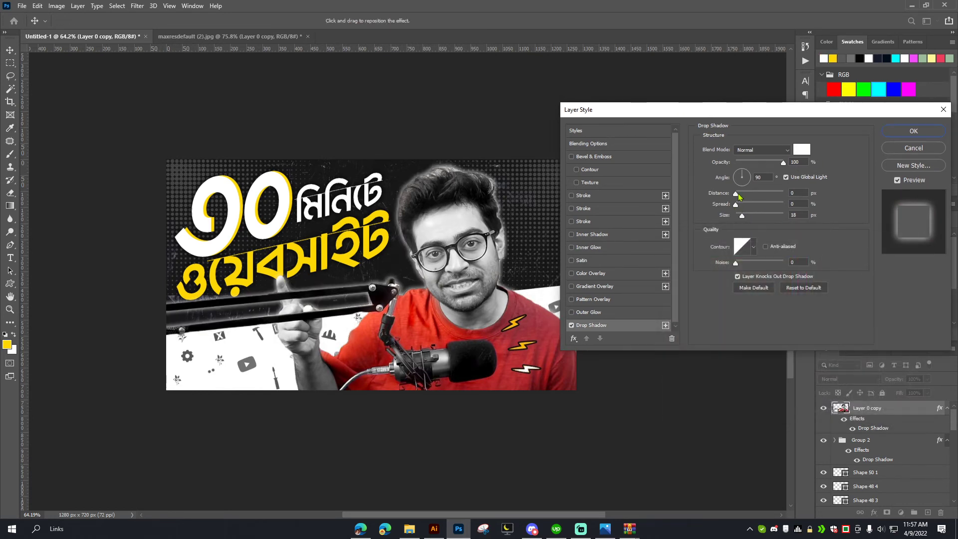
{"action": "mouse_move", "coordinate": [742, 215]}
{"action": "left_mouse_down"}
{"action": "mouse_move", "coordinate": [730, 218]}
{"action": "mouse_move", "coordinate": [747, 215]}
{"action": "mouse_move", "coordinate": [737, 196]}
{"action": "mouse_move", "coordinate": [768, 206]}
{"action": "mouse_move", "coordinate": [728, 219]}
{"action": "mouse_move", "coordinate": [747, 198]}
{"action": "left_mouse_up"}
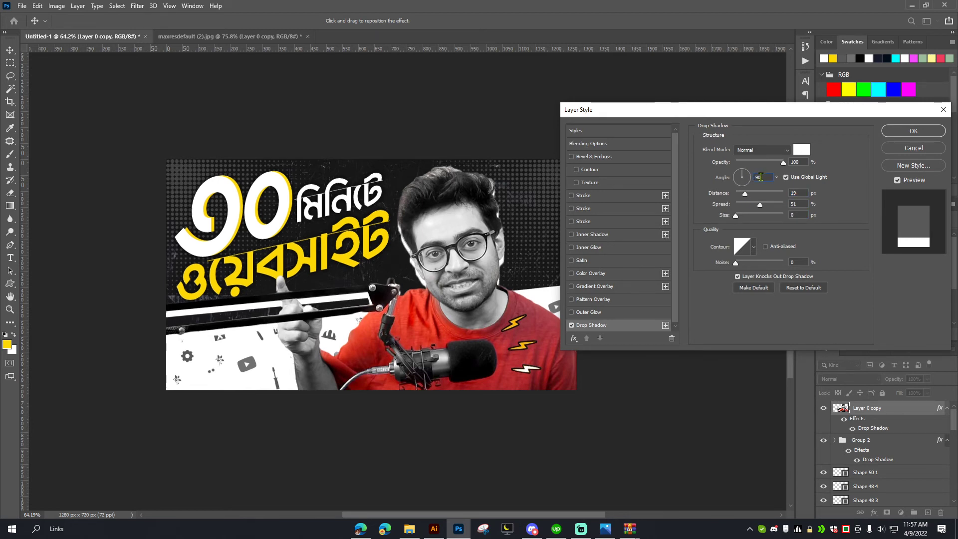
- Set the man's drop shadow angle to 180° so the white edge falls behind his head
{"action": "left_click_drag", "start_coordinate": [743, 174], "coordinate": [749, 178]}
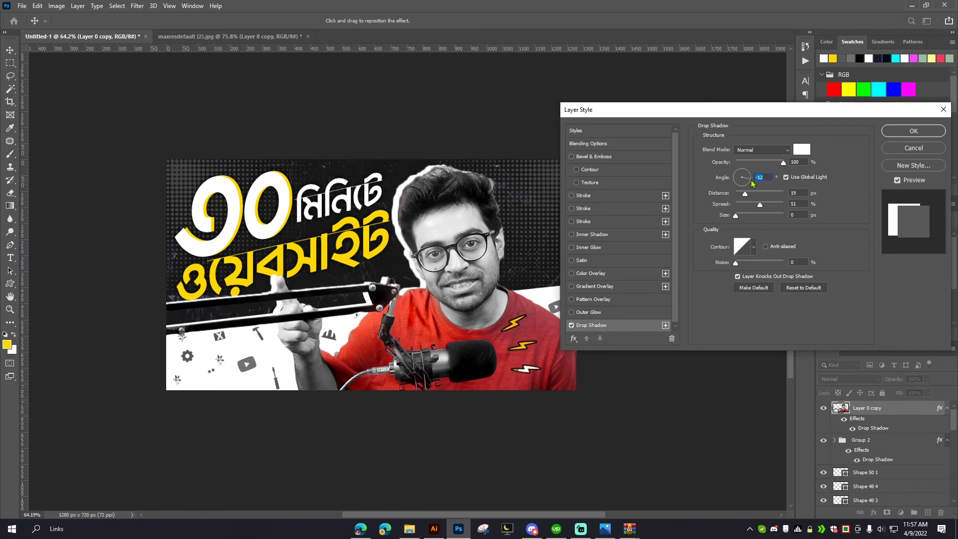
{"action": "type", "text": "0"}
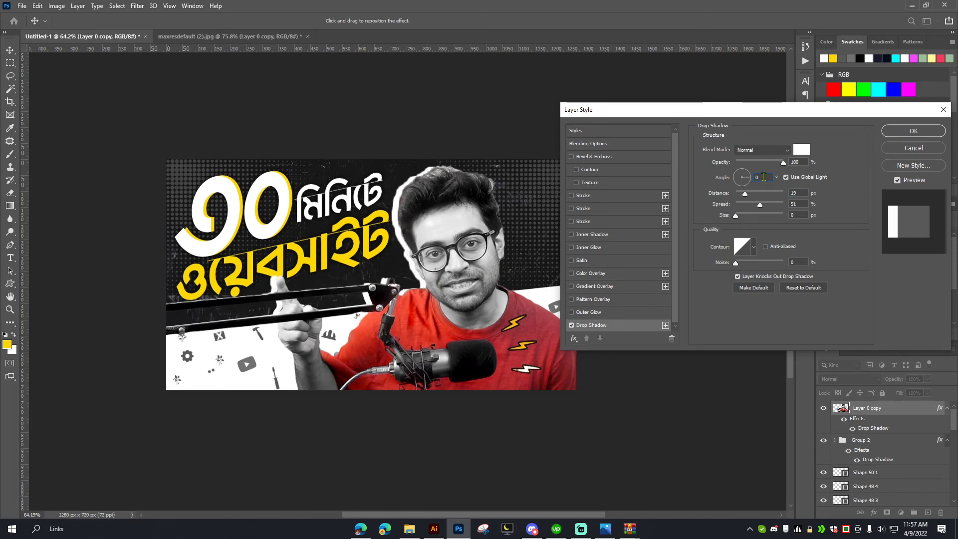
{"action": "left_click_drag", "start_coordinate": [763, 177], "coordinate": [730, 184]}
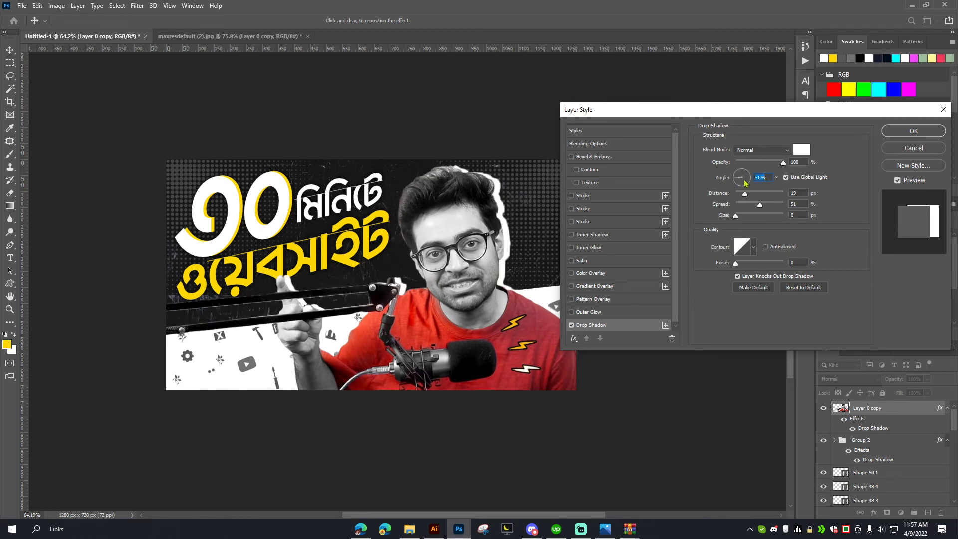
{"action": "type", "text": "18"}
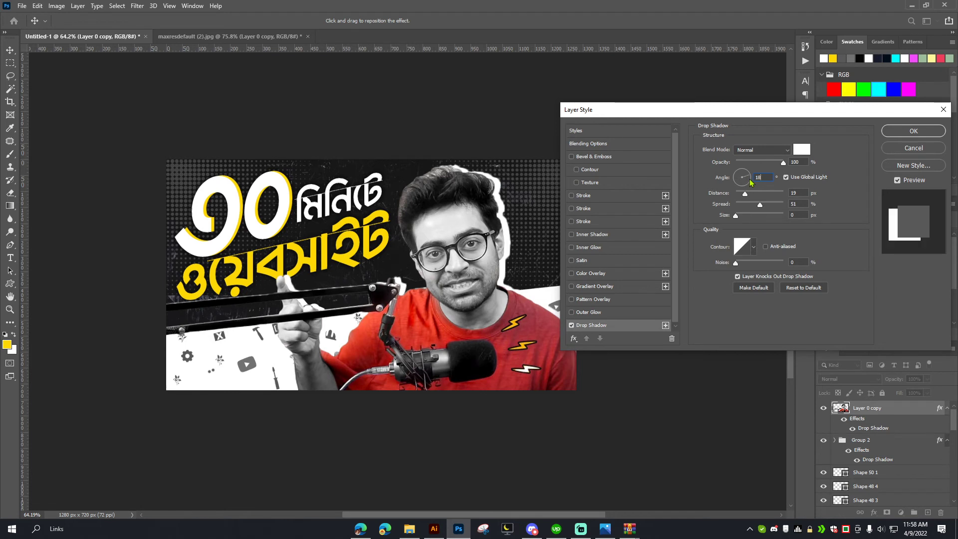
{"action": "type", "text": "0"}
{"action": "key", "text": "Return"}
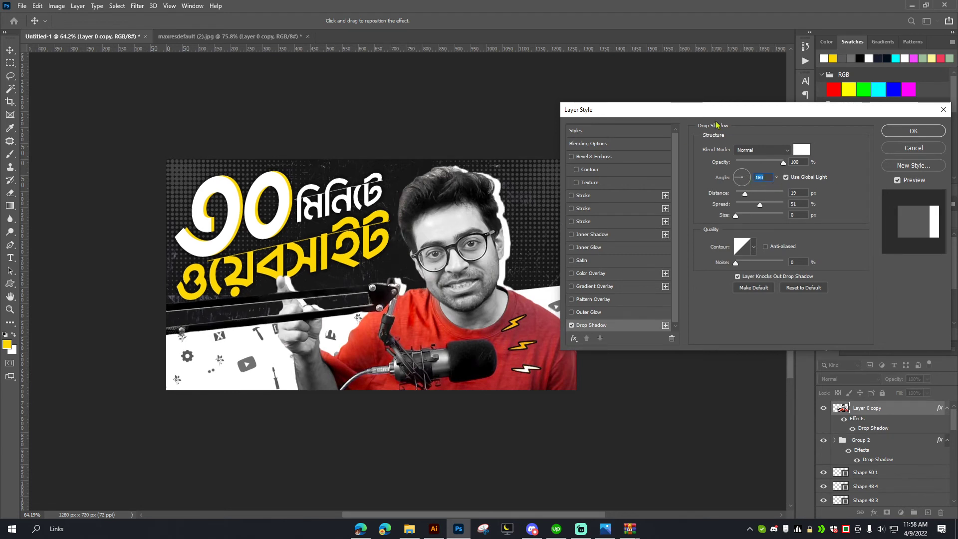
- Refine the man's drop shadow to about 18 px distance and 38% spread, and apply the layer style
{"action": "mouse_move", "coordinate": [717, 115]}
{"action": "left_mouse_down"}
{"action": "mouse_move", "coordinate": [716, 98]}
{"action": "mouse_move", "coordinate": [724, 108]}
{"action": "left_mouse_up"}
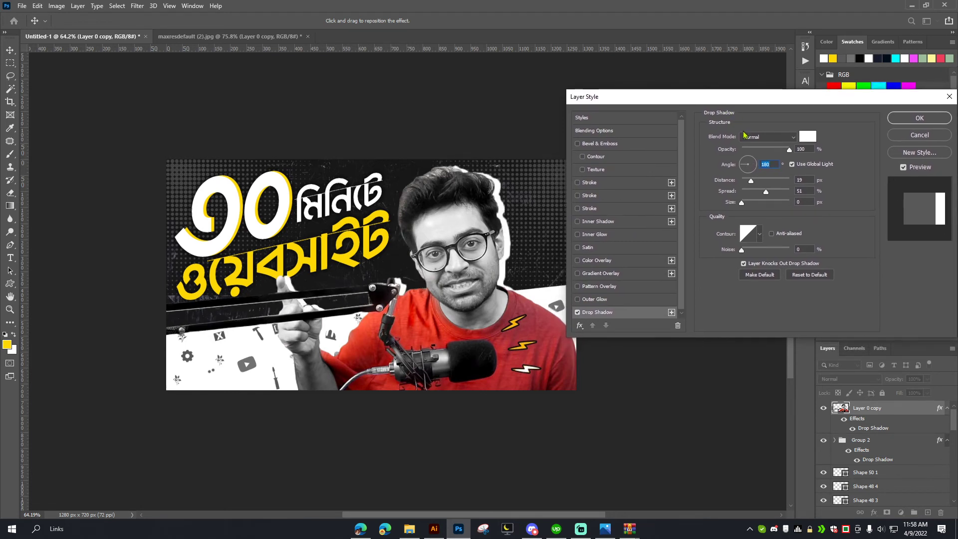
{"action": "left_click", "coordinate": [750, 180]}
{"action": "left_click", "coordinate": [759, 191]}
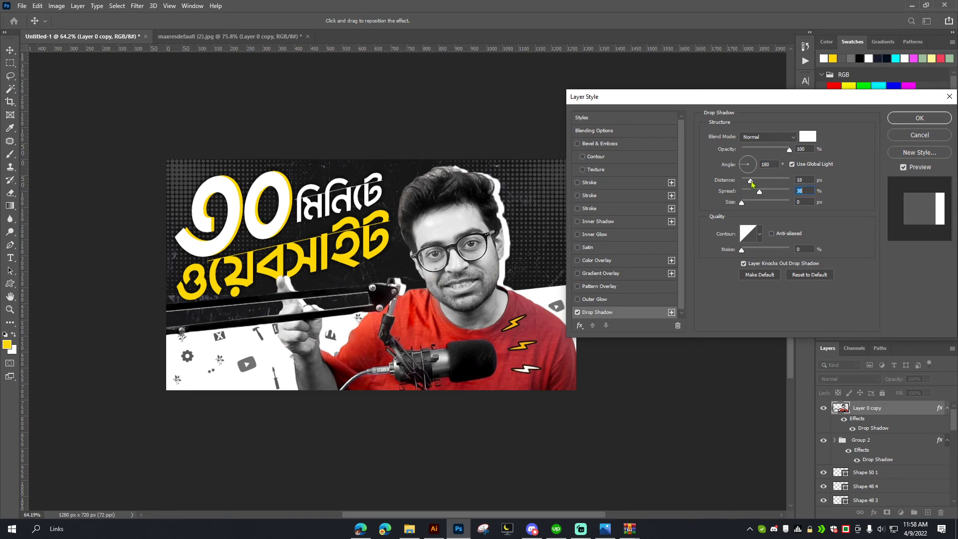
{"action": "left_click", "coordinate": [750, 181]}
{"action": "left_click", "coordinate": [911, 119]}
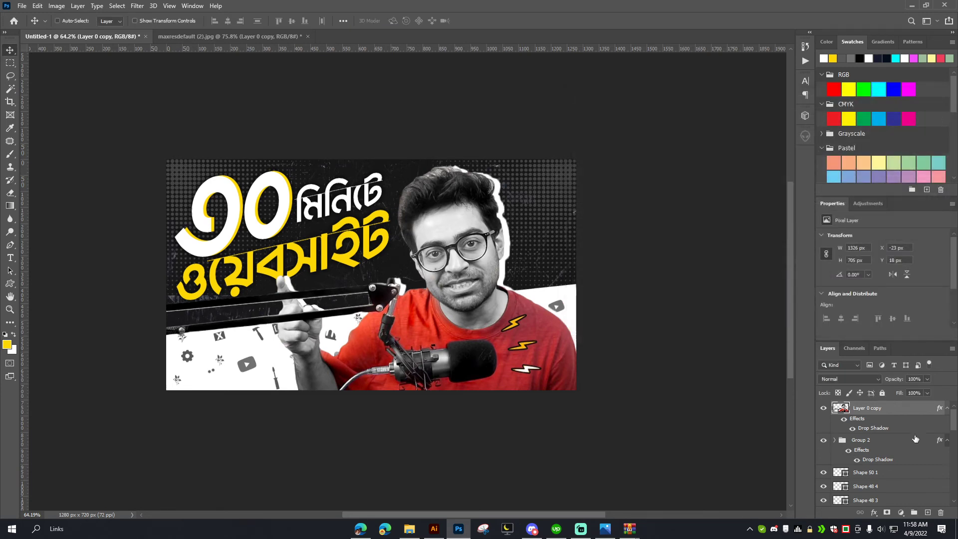
{"action": "left_click", "coordinate": [947, 408]}
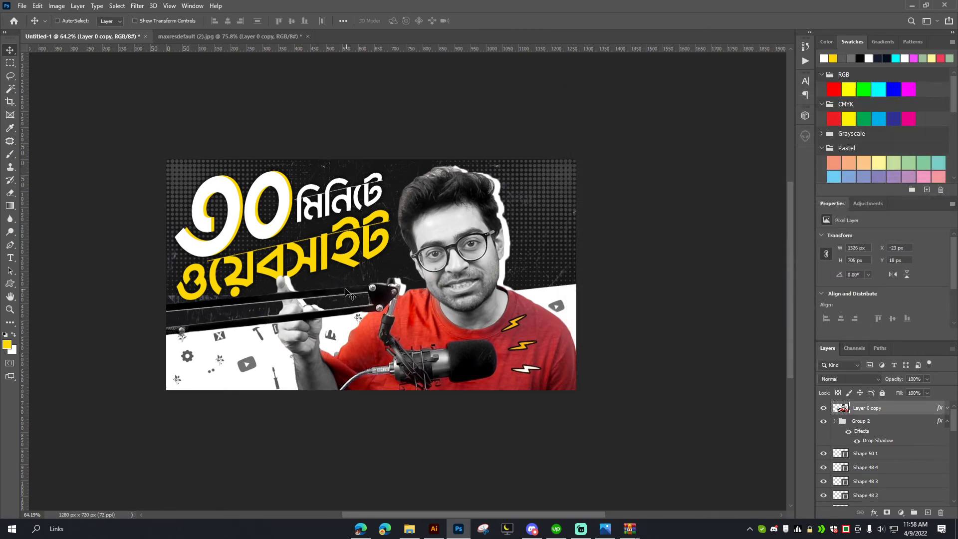
{"action": "scroll", "coordinate": [302, 288], "scroll_direction": "up", "scroll_amount": 10}
{"action": "scroll", "coordinate": [264, 290], "scroll_direction": "down", "scroll_amount": 4}
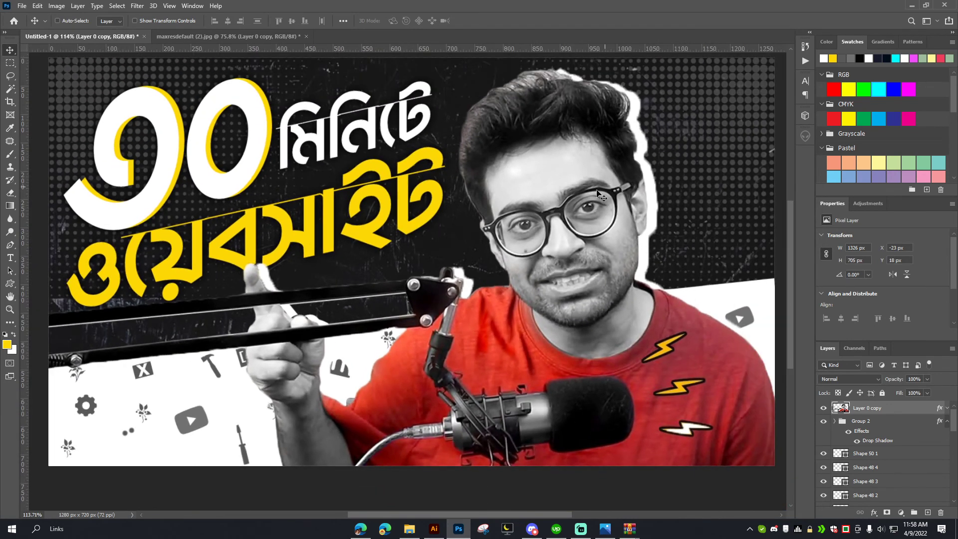
{"action": "scroll", "coordinate": [596, 194], "scroll_direction": "down", "scroll_amount": 5}
{"action": "scroll", "coordinate": [553, 209], "scroll_direction": "up", "scroll_amount": 1}
{"action": "scroll", "coordinate": [400, 270], "scroll_direction": "up", "scroll_amount": 2}
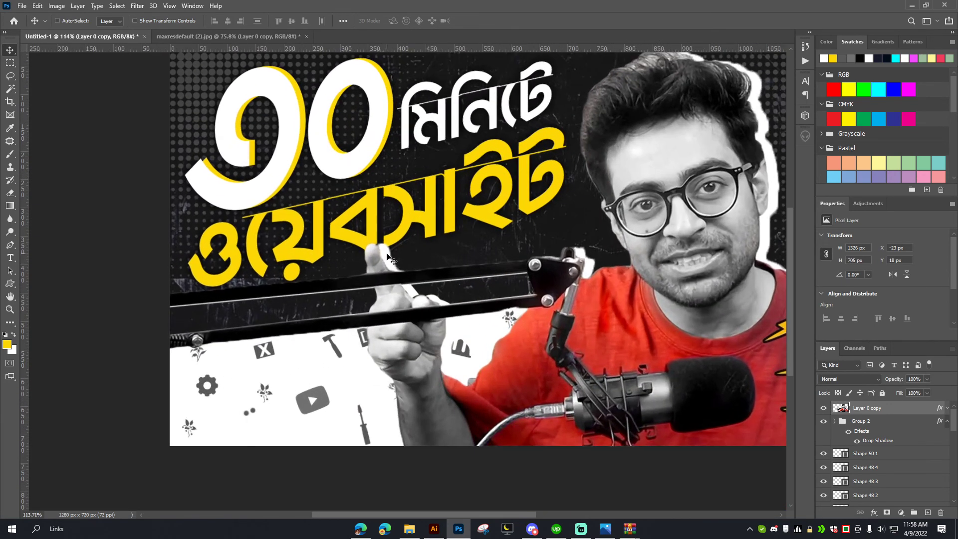
{"action": "left_click_drag", "start_coordinate": [574, 268], "coordinate": [526, 265]}
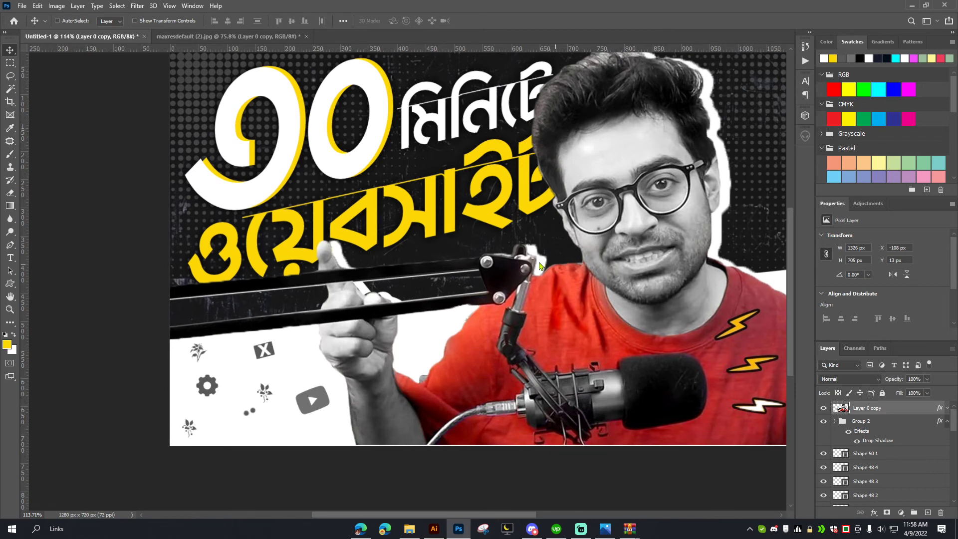
{"action": "scroll", "coordinate": [540, 266], "scroll_direction": "down", "scroll_amount": 2}
{"action": "left_click_drag", "start_coordinate": [628, 265], "coordinate": [549, 294]}
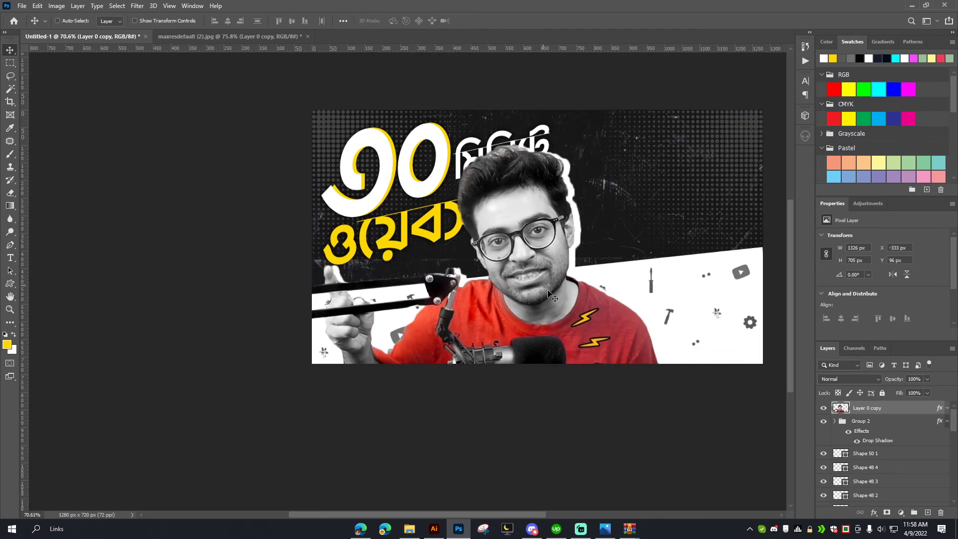
{"action": "key", "text": "ctrl+z"}
{"action": "key", "text": "ctrl+z"}
{"action": "left_click", "coordinate": [846, 532]}
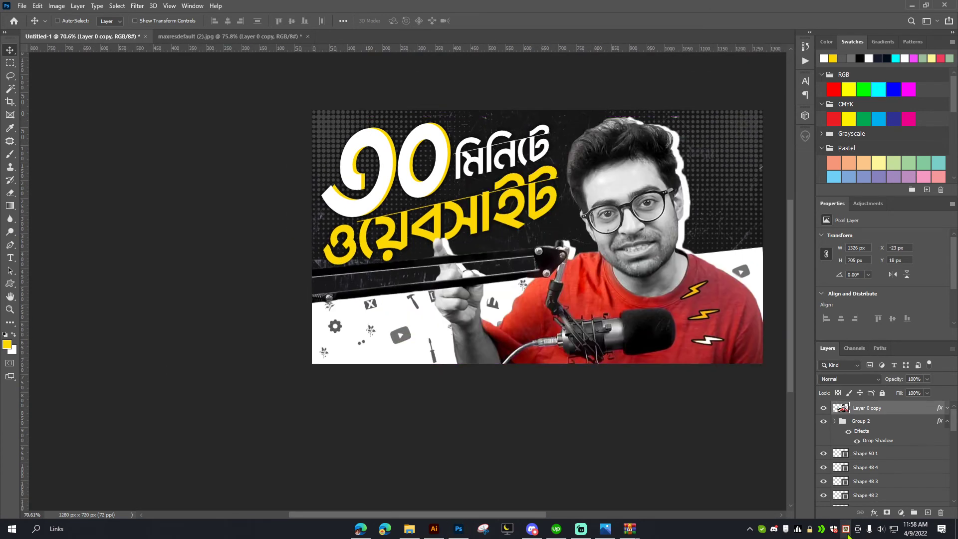
{"action": "left_click_drag", "start_coordinate": [629, 142], "coordinate": [512, 159]}
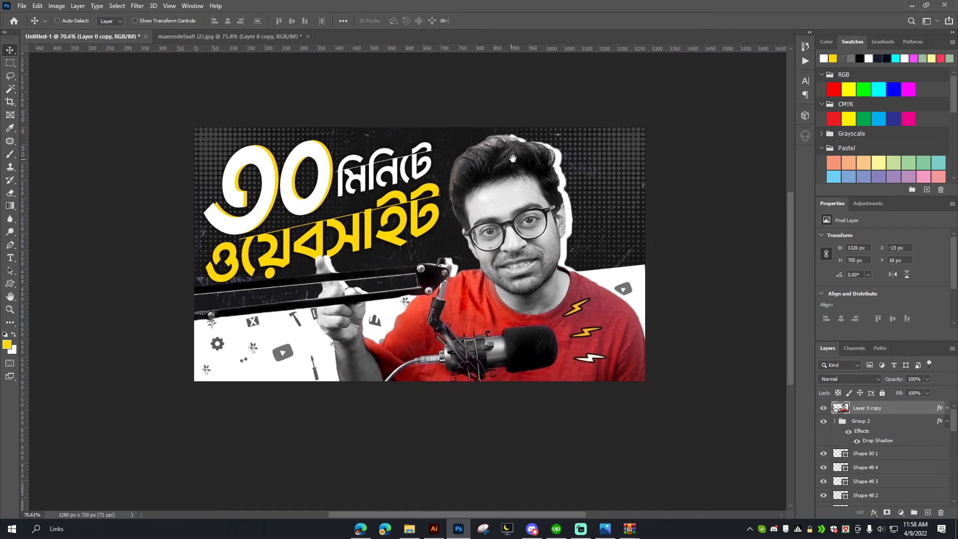
- Duplicate the man's cutout layer and clear the layer style from the lower copy
{"action": "left_click", "coordinate": [823, 408]}
{"action": "left_click", "coordinate": [823, 408]}
{"action": "key", "text": "ctrl+j"}
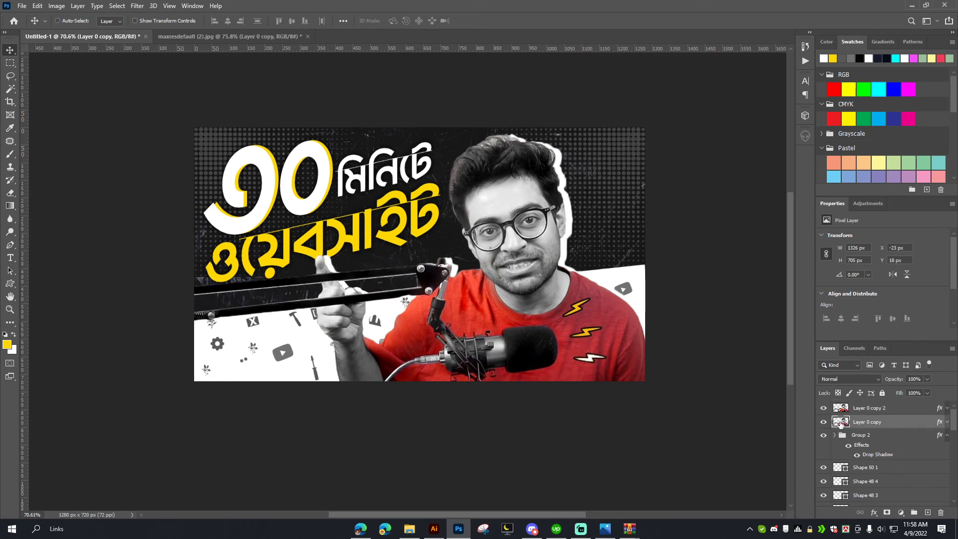
{"action": "right_click", "coordinate": [917, 423]}
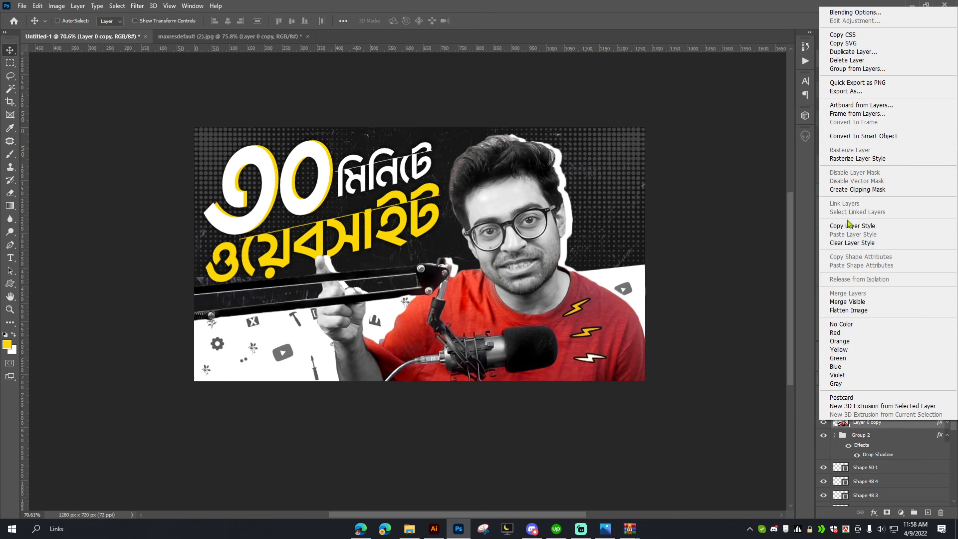
{"action": "left_click", "coordinate": [868, 245]}
- Check the two man layers by toggling the upper one's visibility, and add a layer mask to that upper copy
{"action": "left_click", "coordinate": [823, 409]}
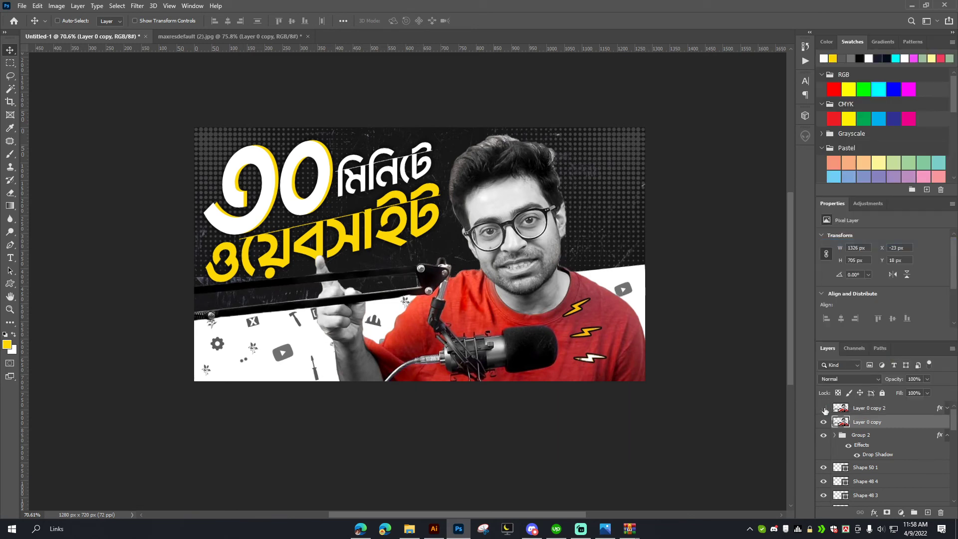
{"action": "left_click", "coordinate": [823, 409]}
{"action": "left_click", "coordinate": [824, 409]}
{"action": "left_click", "coordinate": [824, 409]}
{"action": "left_click", "coordinate": [861, 409]}
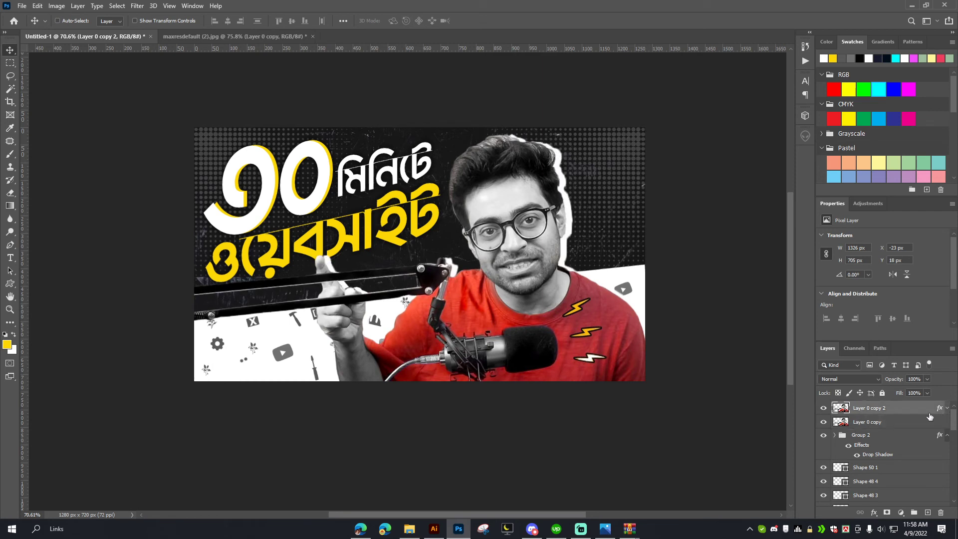
{"action": "left_click", "coordinate": [887, 513]}
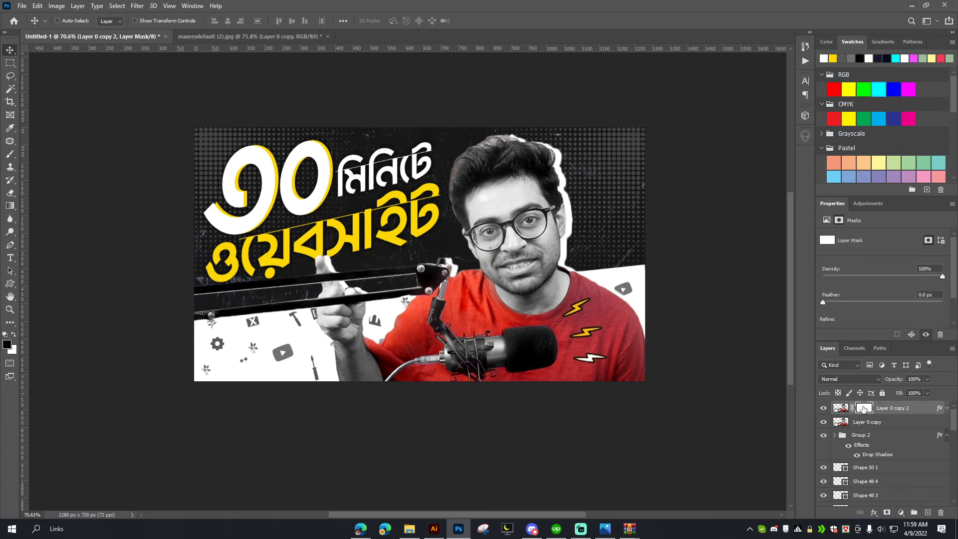
- Paint black on the mask with a size 100 brush to hide the white shadow around the hand and microphone arm
{"action": "left_click", "coordinate": [12, 77]}
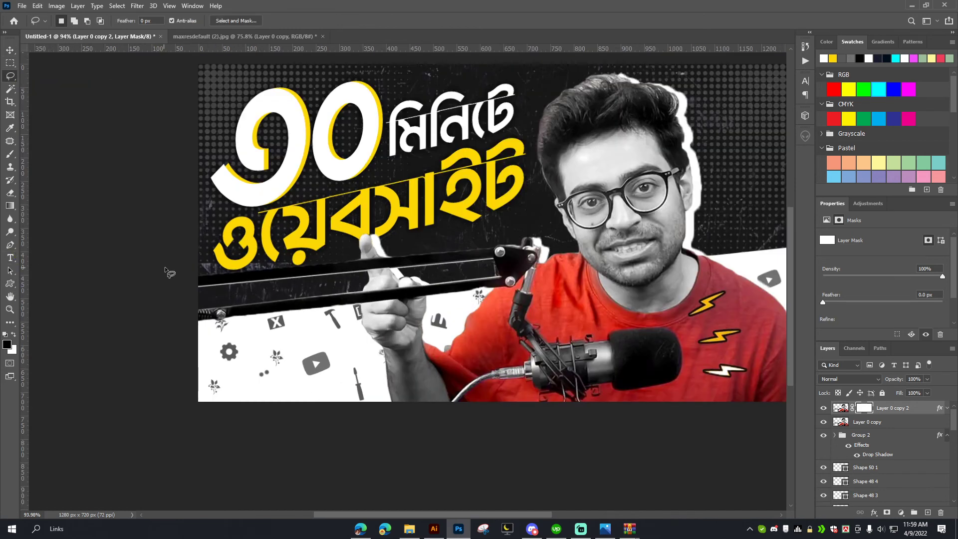
{"action": "key", "text": "b"}
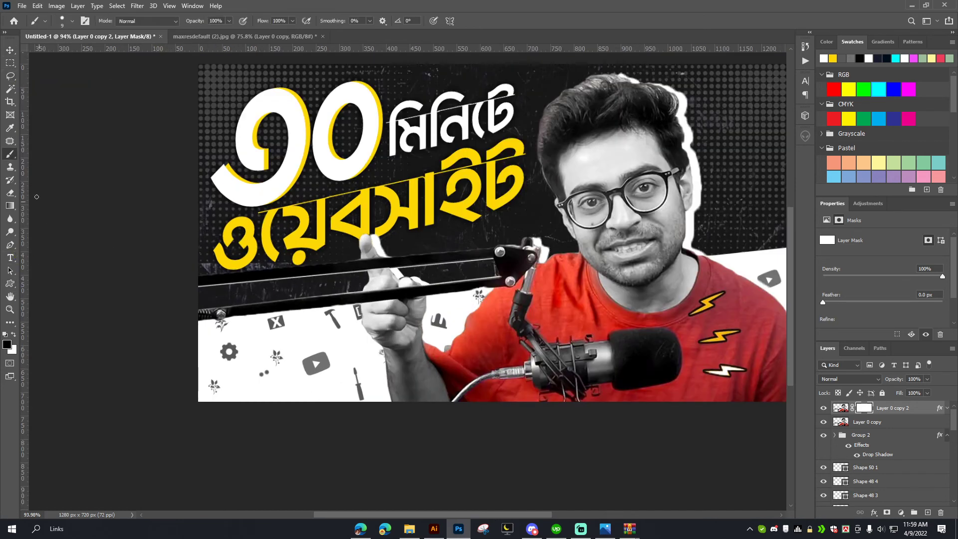
{"action": "left_click", "coordinate": [71, 21]}
{"action": "double_click", "coordinate": [21, 94]}
{"action": "key", "text": "bracketright"}
{"action": "key", "text": "bracketright"}
{"action": "key", "text": "bracketright"}
{"action": "key", "text": "bracketright"}
{"action": "key", "text": "bracketright"}
{"action": "key", "text": "bracketright"}
{"action": "key", "text": "bracketright"}
{"action": "key", "text": "bracketright"}
{"action": "mouse_move", "coordinate": [329, 238]}
{"action": "left_mouse_down"}
{"action": "mouse_move", "coordinate": [390, 257]}
{"action": "mouse_move", "coordinate": [355, 267]}
{"action": "mouse_move", "coordinate": [345, 259]}
{"action": "left_mouse_up"}
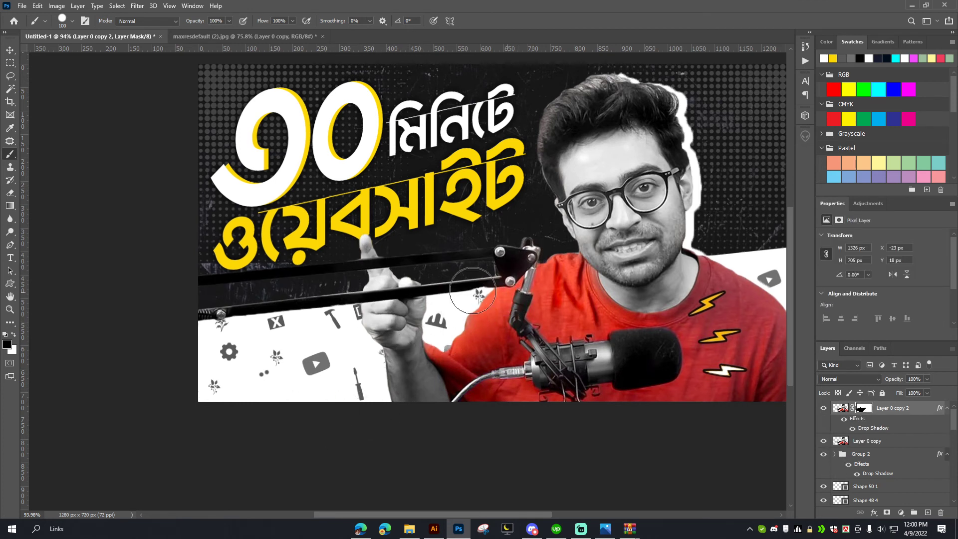
- Merge the masked shadow copy and the lower man layer into a single layer and check it by toggling its visibility
{"action": "scroll", "coordinate": [578, 302], "scroll_direction": "down", "scroll_amount": 5}
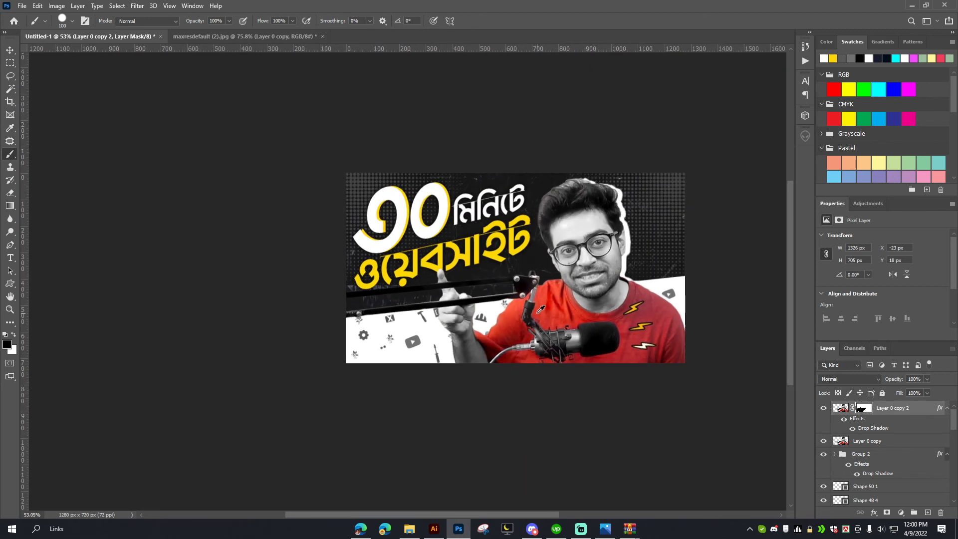
{"action": "left_click_drag", "start_coordinate": [624, 232], "coordinate": [537, 234]}
{"action": "scroll", "coordinate": [586, 279], "scroll_direction": "up", "scroll_amount": 4}
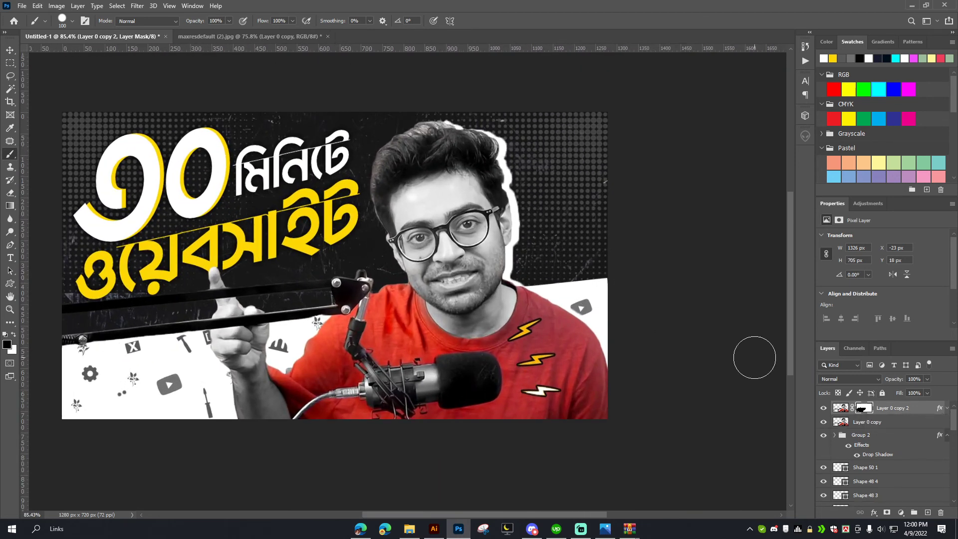
{"action": "left_click", "coordinate": [824, 408]}
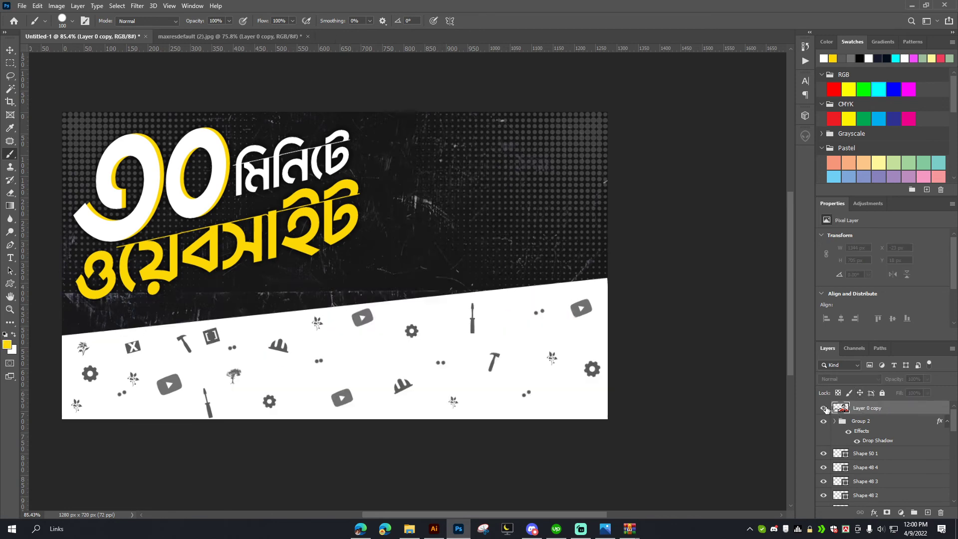
{"action": "left_click", "coordinate": [823, 407]}
{"action": "key", "text": "v"}
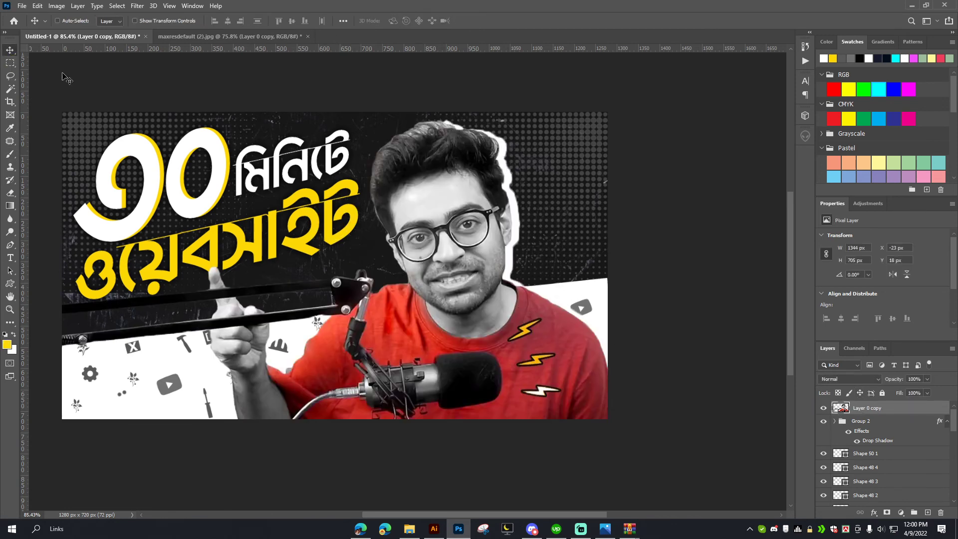
- Review the man's white edge at different zoom levels and compare the thumbnail with the sample in maxresdefault (2).jpg
{"action": "left_click", "coordinate": [823, 407]}
{"action": "left_click", "coordinate": [823, 408]}
{"action": "scroll", "coordinate": [429, 242], "scroll_direction": "down", "scroll_amount": 3}
{"action": "scroll", "coordinate": [429, 242], "scroll_direction": "up", "scroll_amount": 3}
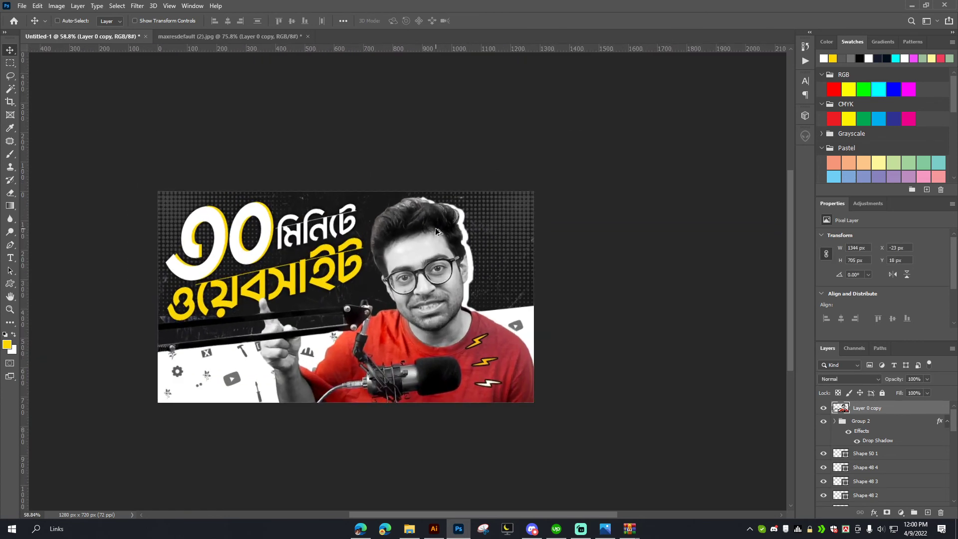
{"action": "scroll", "coordinate": [445, 241], "scroll_direction": "up", "scroll_amount": 3}
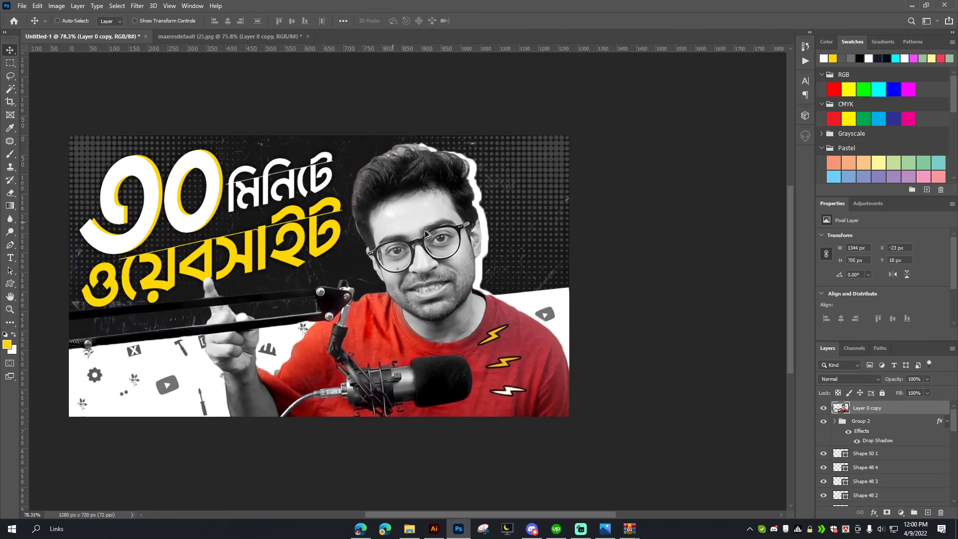
{"action": "left_click", "coordinate": [220, 37]}
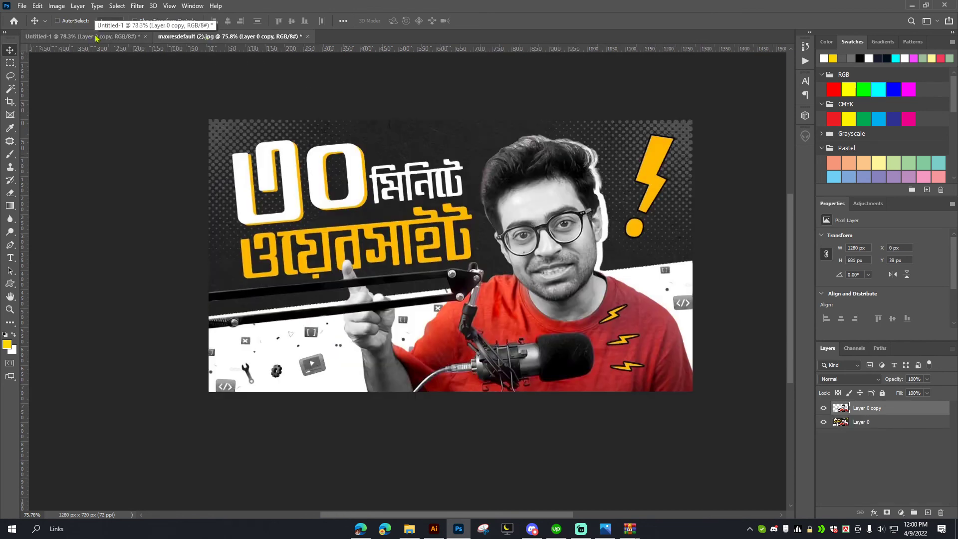
- Return to the Untitled-1 thumbnail, switch to the browser and search Google Images for "electric bolt"
{"action": "key", "text": "ctrl+Tab"}
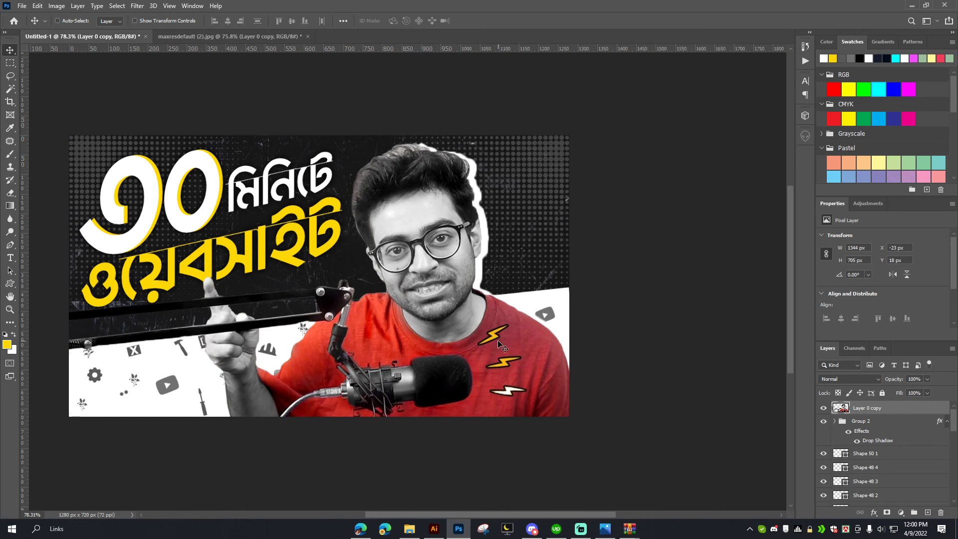
{"action": "left_click", "coordinate": [360, 528]}
{"action": "left_click", "coordinate": [800, 8]}
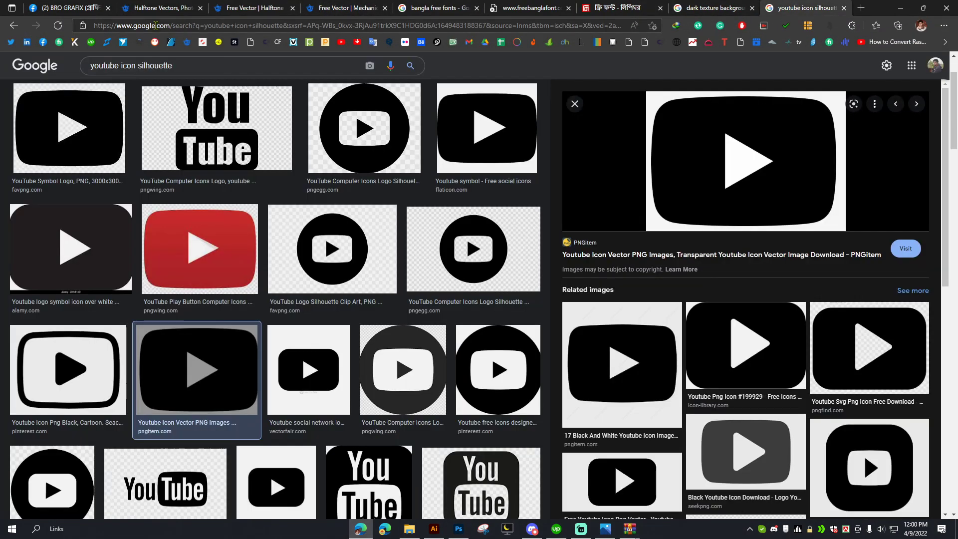
{"action": "left_click", "coordinate": [81, 67]}
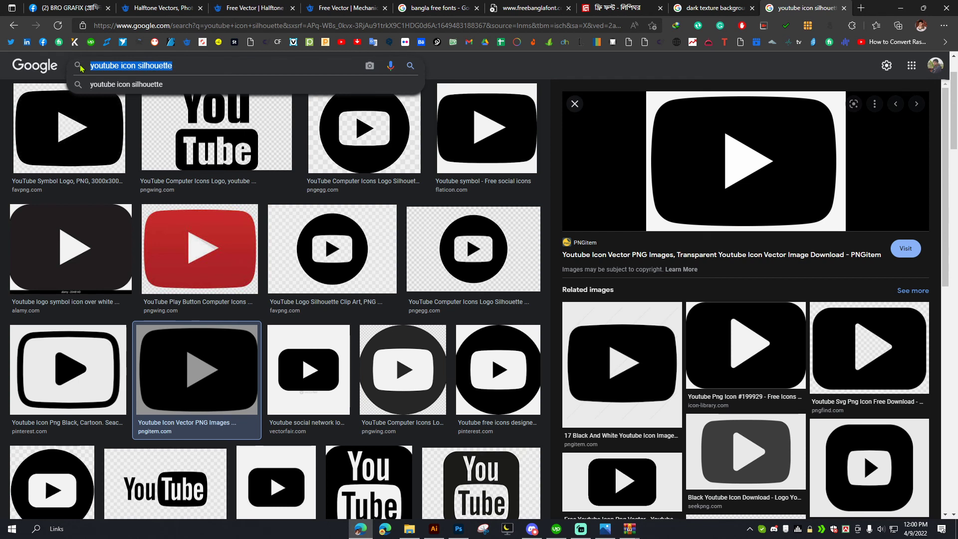
{"action": "type", "text": "elec"}
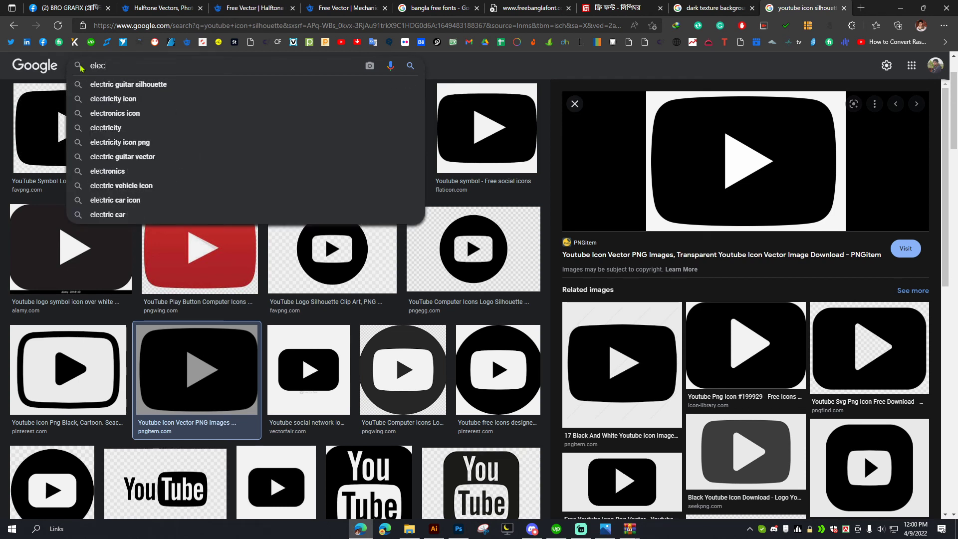
{"action": "type", "text": "tric bol"}
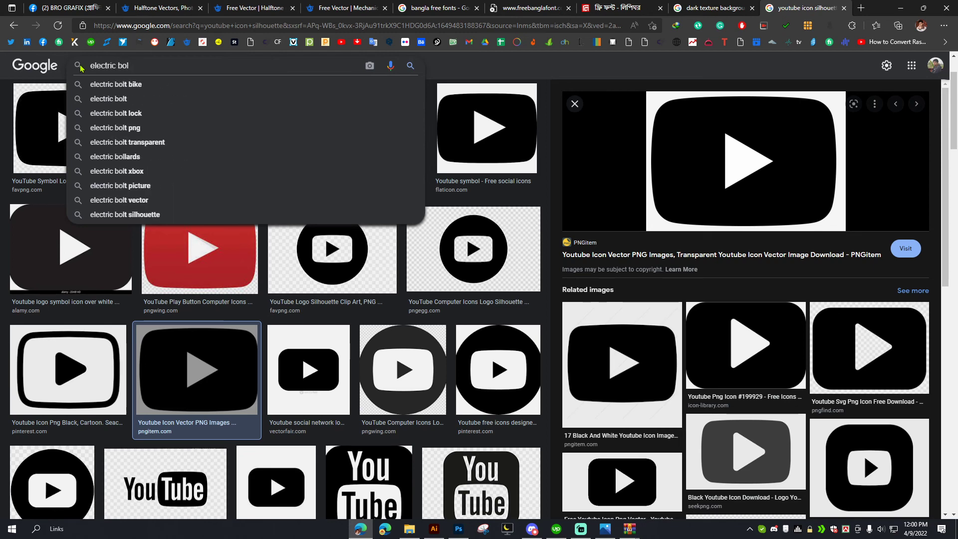
{"action": "type", "text": "t"}
{"action": "key", "text": "Return"}
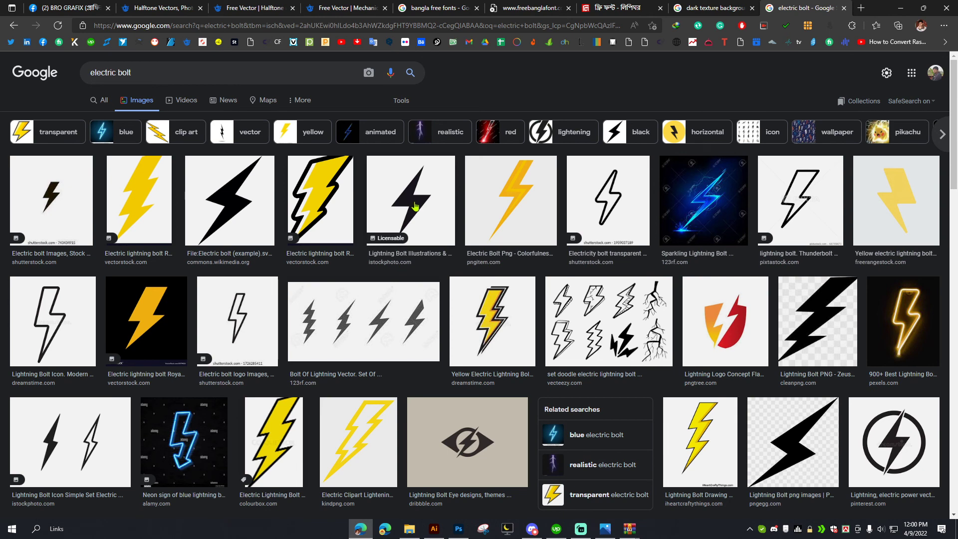
- Download the VectorStock JPG preview of the orange lightning bolt on black and place it in the Untitled-1 thumbnail
{"action": "left_click", "coordinate": [151, 312]}
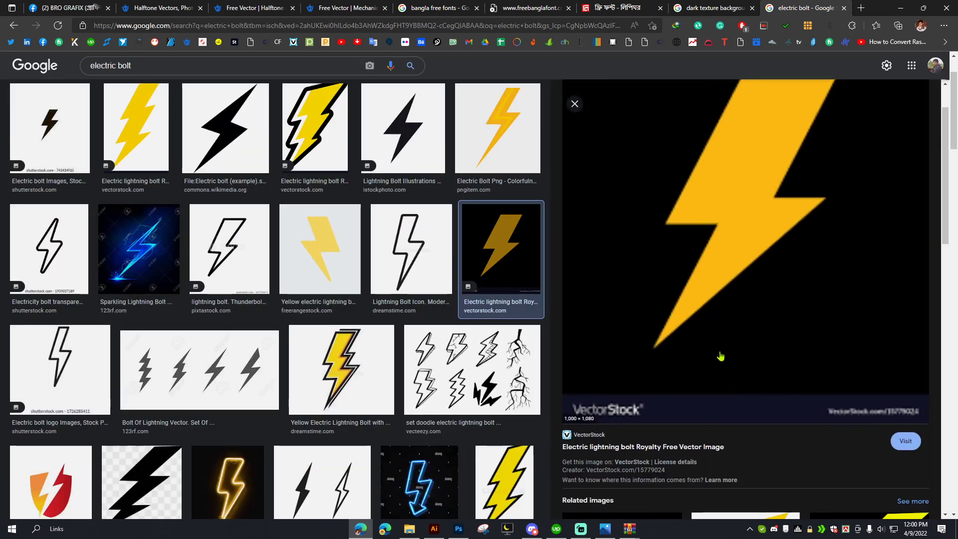
{"action": "left_click", "coordinate": [694, 393]}
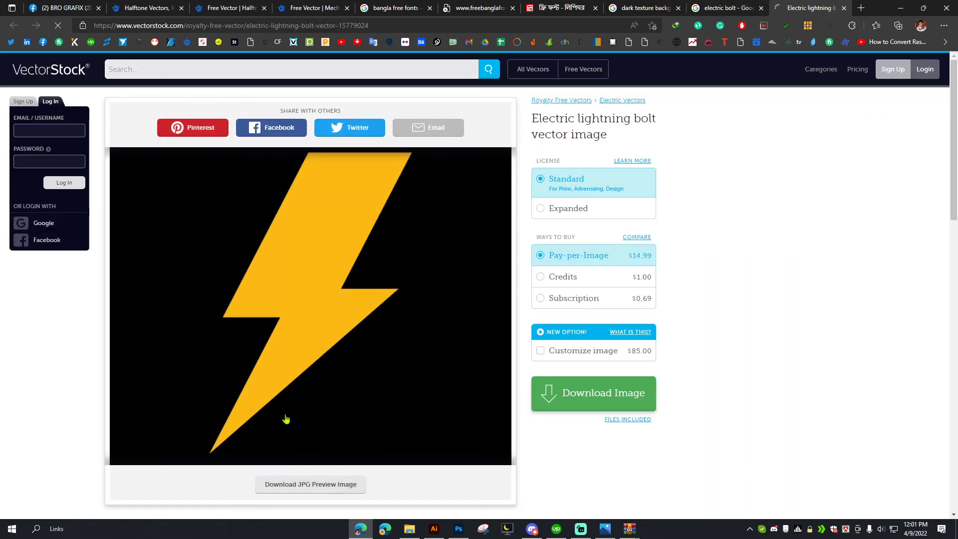
{"action": "left_click", "coordinate": [300, 483]}
{"action": "left_click_drag", "start_coordinate": [809, 98], "coordinate": [441, 252]}
{"action": "key", "text": "Return"}
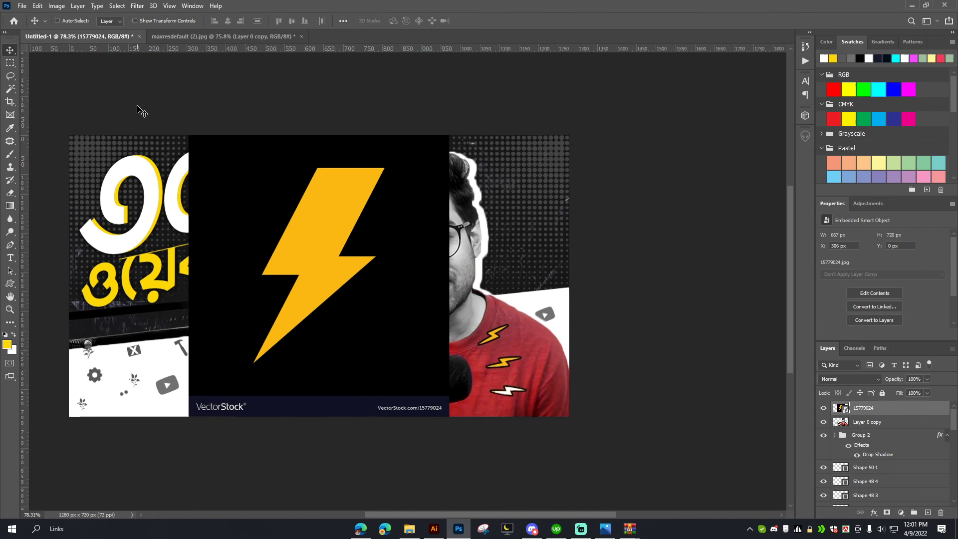
- Select the orange bolt with the Magic Wand, copy it to its own layer and delete the placed VectorStock image
{"action": "left_click", "coordinate": [11, 90]}
{"action": "left_click", "coordinate": [332, 214]}
{"action": "key", "text": "ctrl+j"}
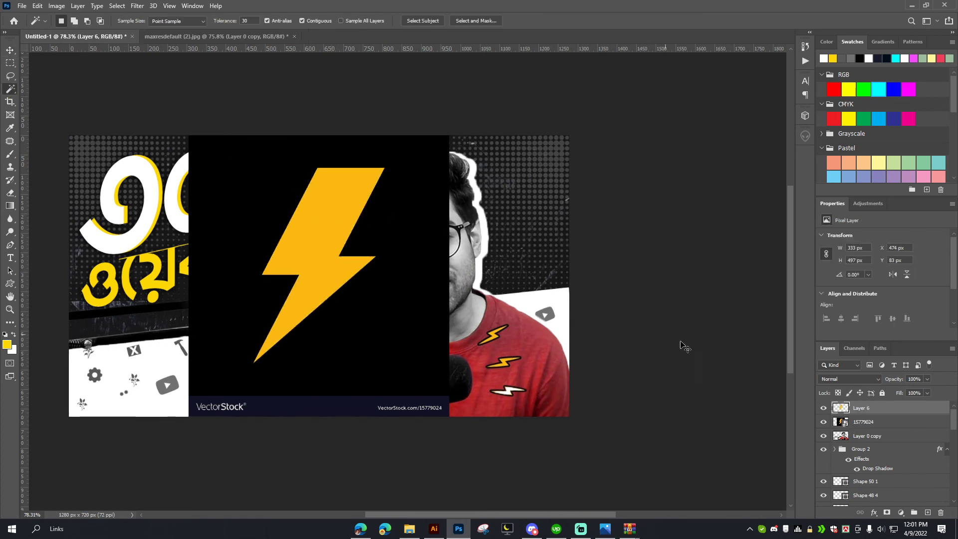
{"action": "left_click", "coordinate": [868, 422]}
{"action": "key", "text": "Delete"}
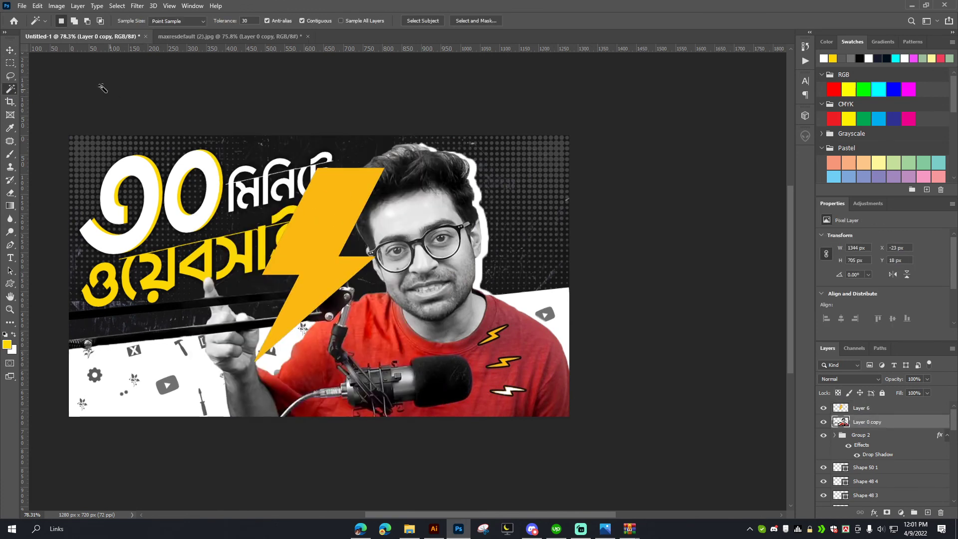
{"action": "left_click", "coordinate": [10, 50]}
{"action": "left_click_drag", "start_coordinate": [316, 209], "coordinate": [384, 210]}
{"action": "key", "text": "ctrl+z"}
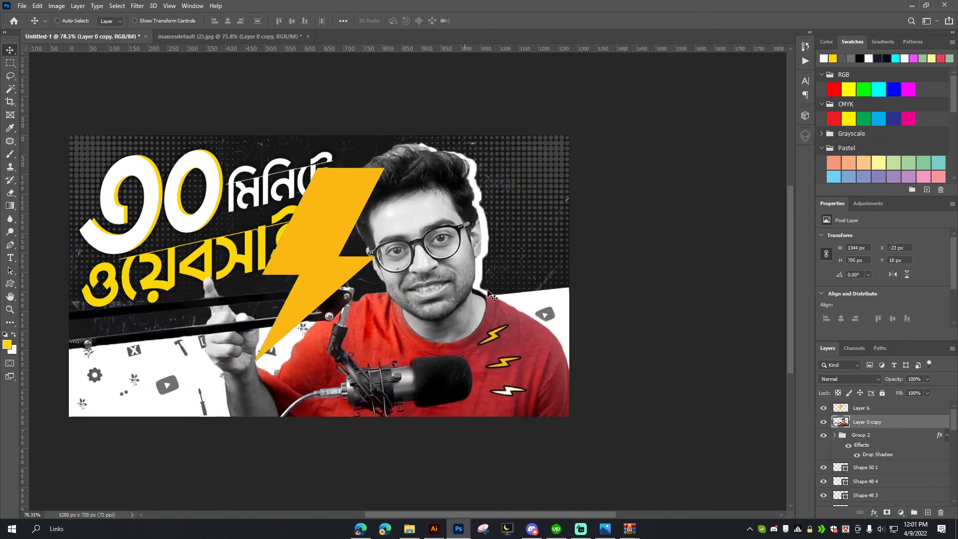
{"action": "left_click", "coordinate": [872, 408]}
{"action": "key", "text": "ctrl+t"}
{"action": "left_click_drag", "start_coordinate": [384, 168], "coordinate": [516, 324]}
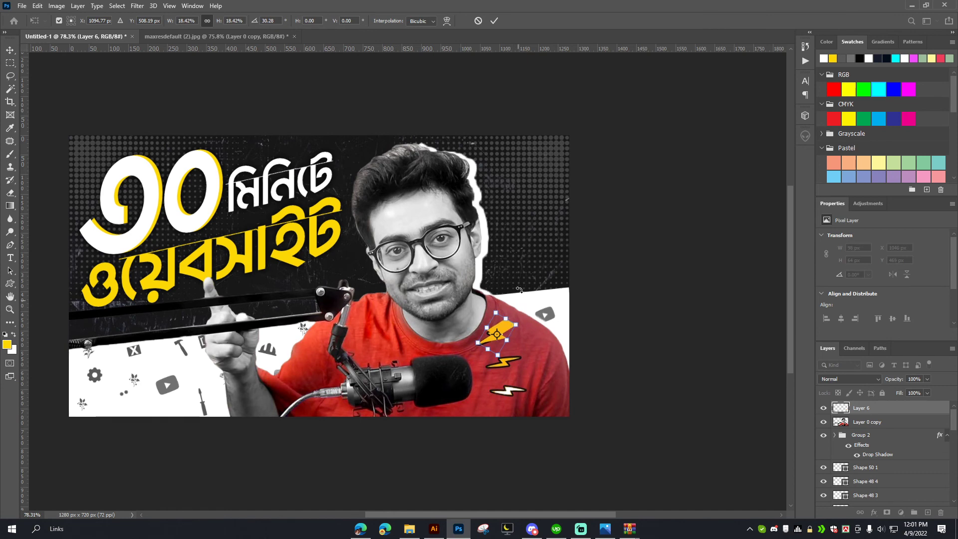
{"action": "left_click", "coordinate": [478, 21]}
- Move the large orange bolt away from the title text so it lies over the man's face
{"action": "left_click_drag", "start_coordinate": [351, 205], "coordinate": [470, 184]}
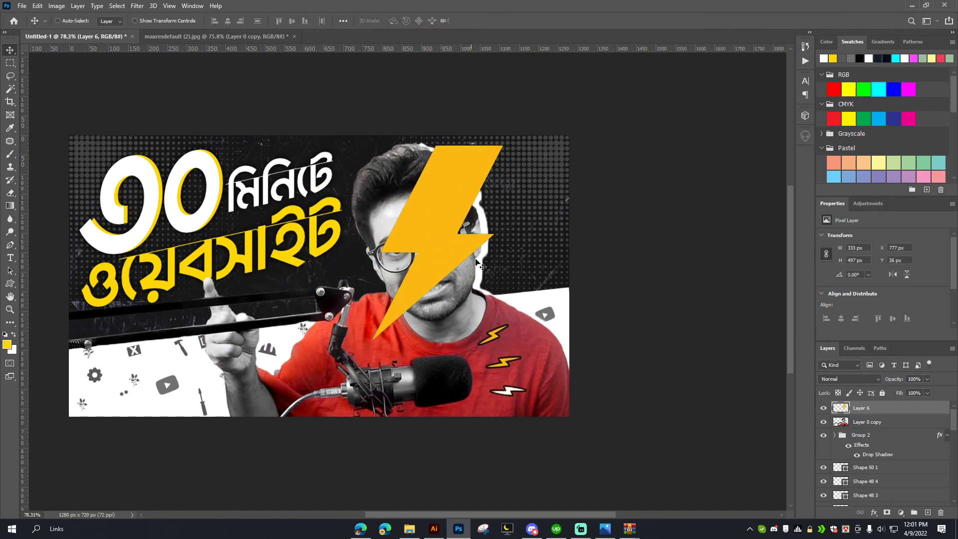
{"action": "scroll", "coordinate": [500, 335], "scroll_direction": "up", "scroll_amount": 5}
{"action": "scroll", "coordinate": [499, 323], "scroll_direction": "down", "scroll_amount": 4}
{"action": "left_click_drag", "start_coordinate": [480, 216], "coordinate": [453, 233]}
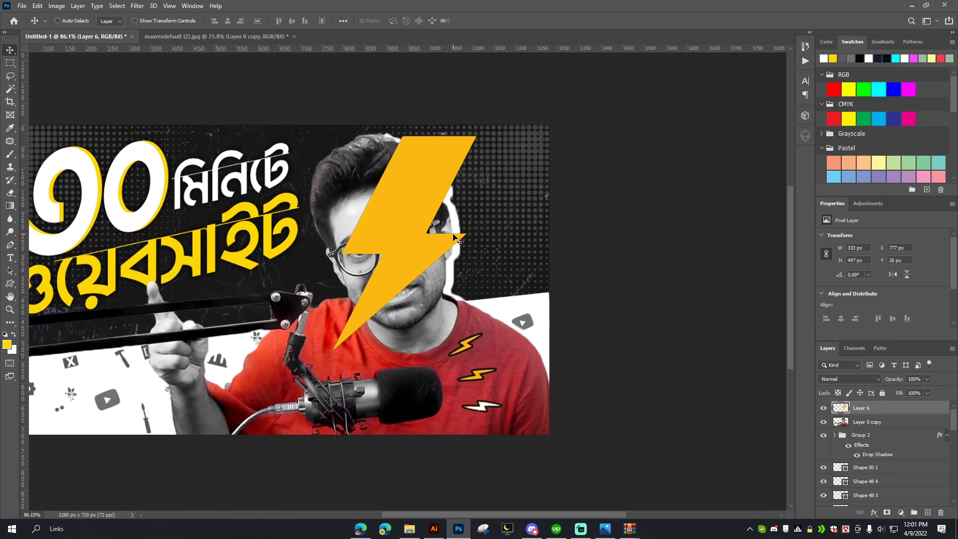
{"action": "scroll", "coordinate": [447, 181], "scroll_direction": "up", "scroll_amount": 3}
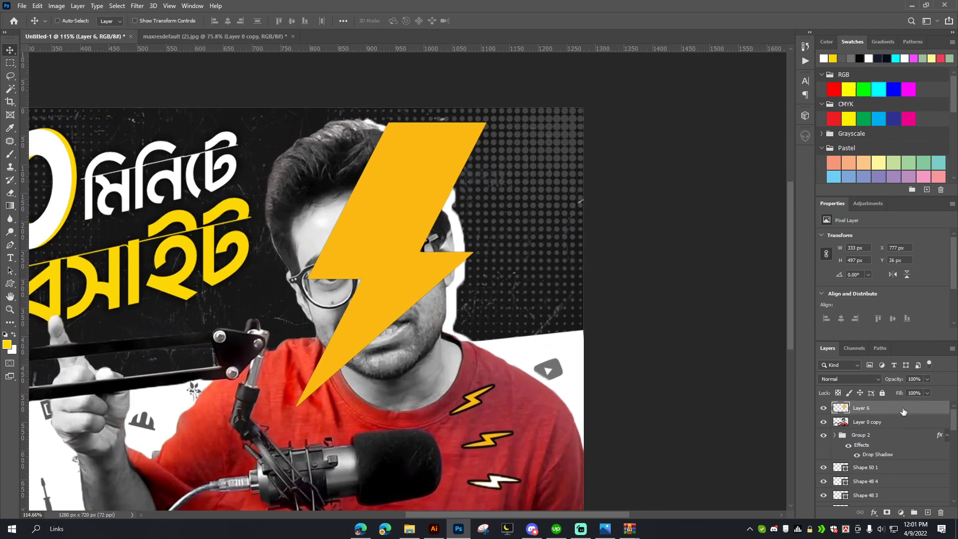
{"action": "key", "text": "space"}
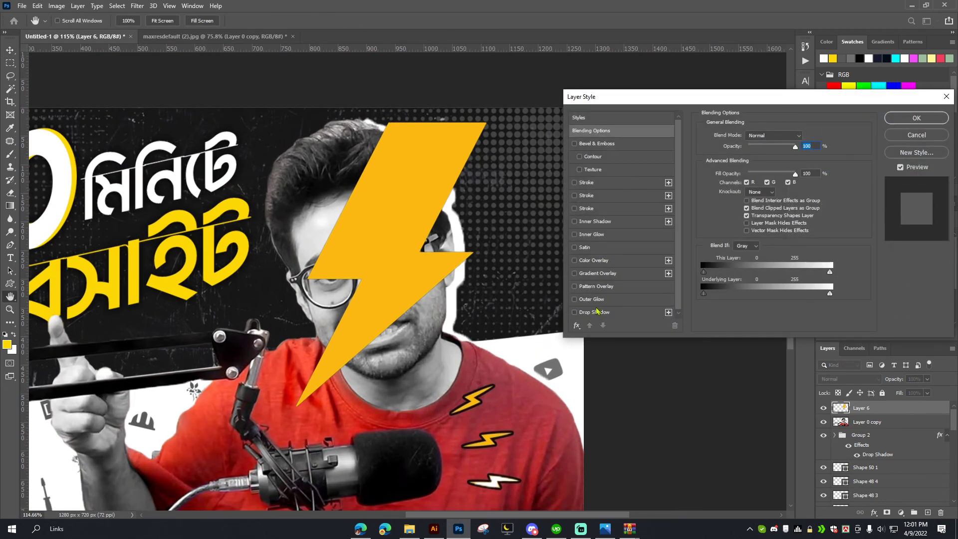
{"action": "left_click", "coordinate": [593, 197]}
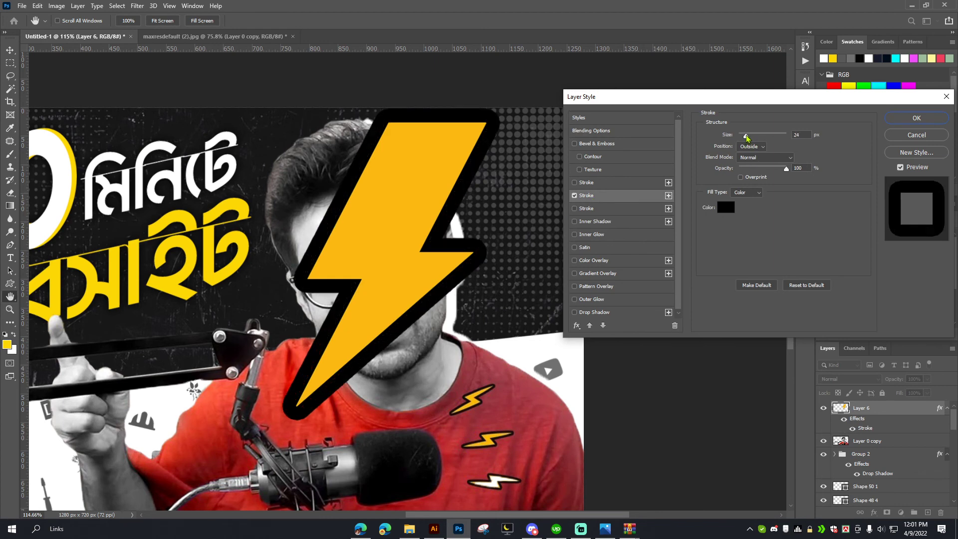
{"action": "left_click", "coordinate": [917, 135]}
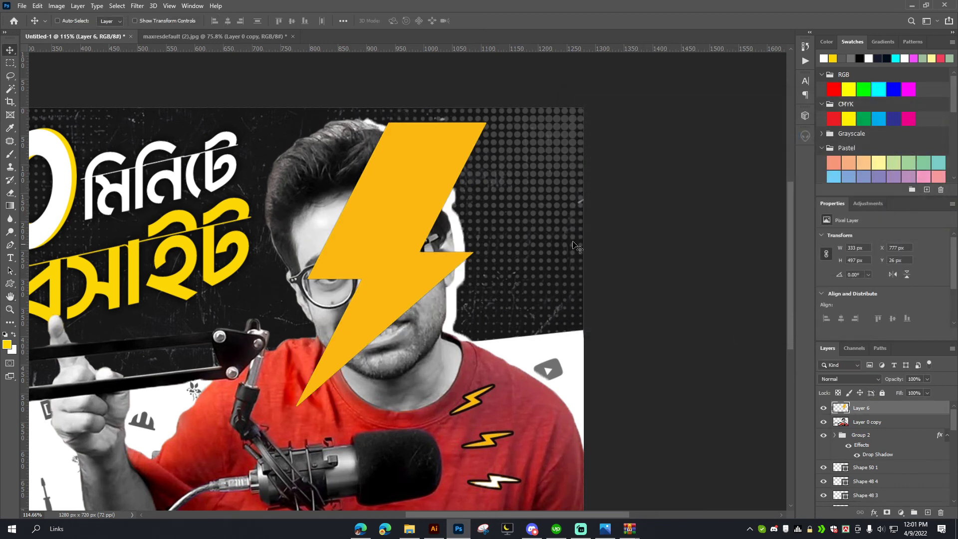
- Scale the orange bolt to about 47% and place it on the dark halftone area beside the man's head
{"action": "key", "text": "ctrl+t"}
{"action": "left_click_drag", "start_coordinate": [486, 123], "coordinate": [396, 177]}
{"action": "left_click_drag", "start_coordinate": [409, 222], "coordinate": [533, 147]}
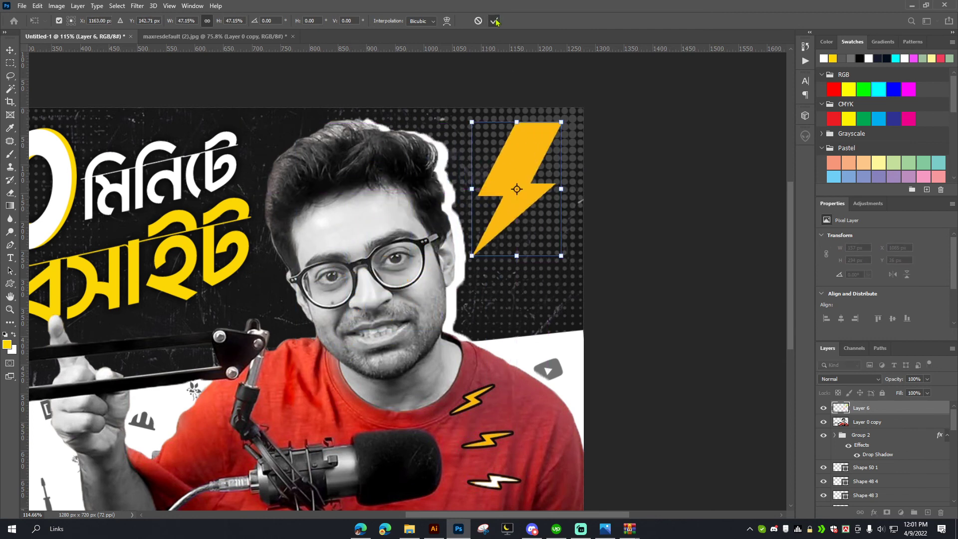
{"action": "left_click", "coordinate": [495, 21]}
- Check the exclamation mark in the sample, and rotate the orange bolt counterclockwise into a more upright position
{"action": "left_click", "coordinate": [214, 36]}
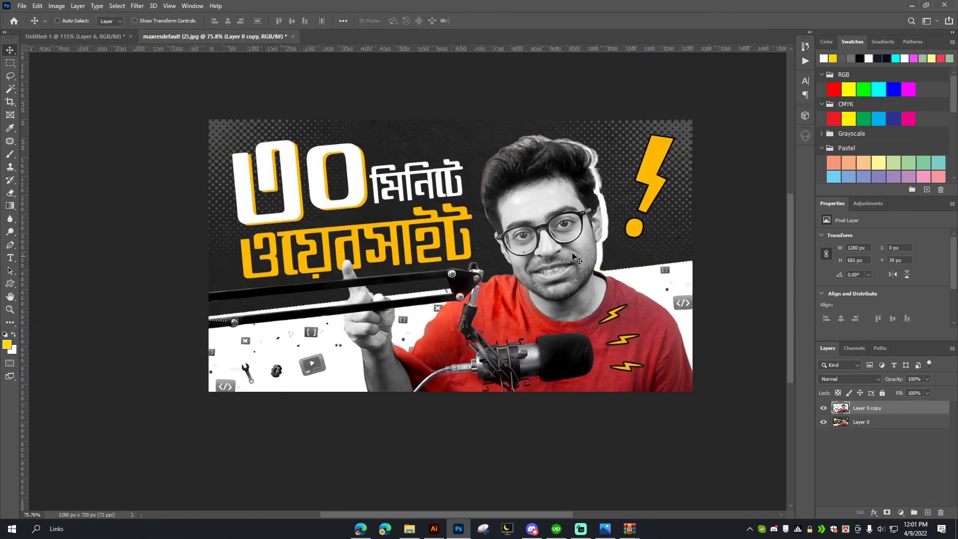
{"action": "left_click", "coordinate": [86, 38]}
{"action": "left_click_drag", "start_coordinate": [633, 144], "coordinate": [476, 141]}
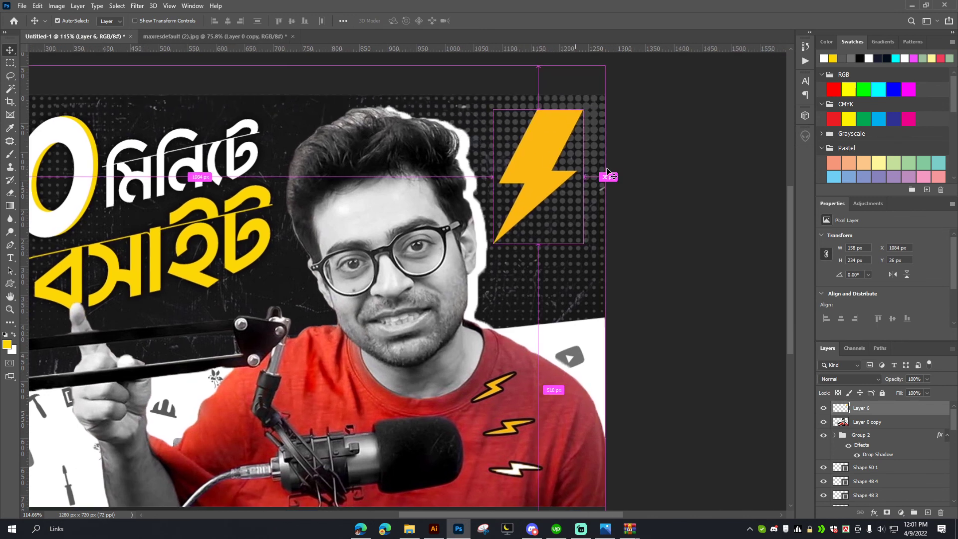
{"action": "key", "text": "ctrl+t"}
{"action": "left_click_drag", "start_coordinate": [588, 101], "coordinate": [557, 112]}
{"action": "left_click_drag", "start_coordinate": [550, 138], "coordinate": [551, 133]}
{"action": "left_click", "coordinate": [494, 21]}
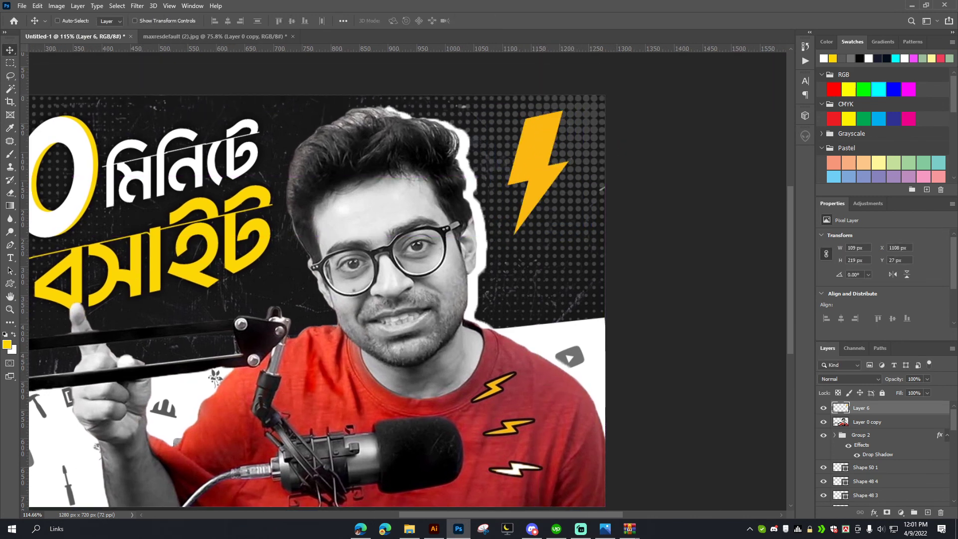
- Draw a circle of about 37 px with the Ellipse tool and position it just below the bolt's tip
{"action": "left_click", "coordinate": [10, 283]}
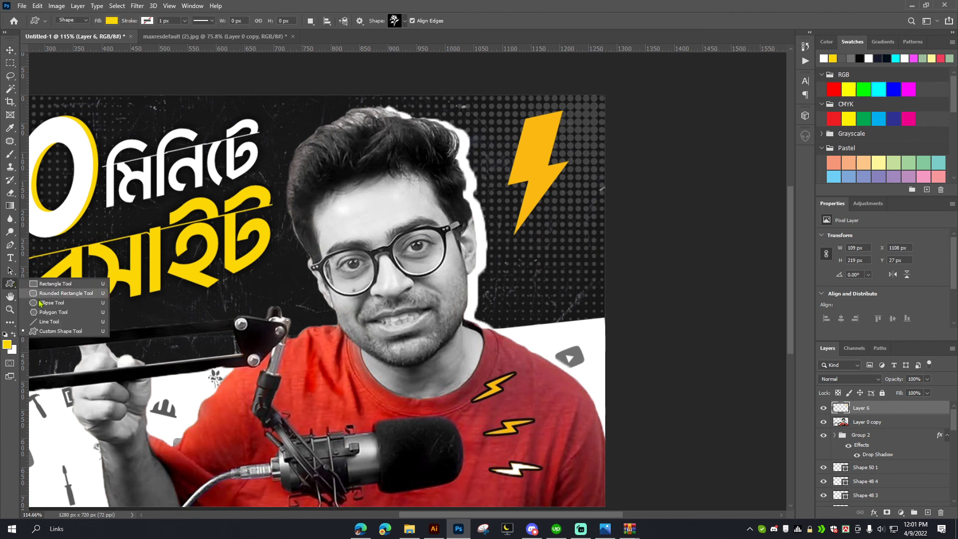
{"action": "left_click", "coordinate": [40, 302]}
{"action": "left_click_drag", "start_coordinate": [501, 238], "coordinate": [518, 283]}
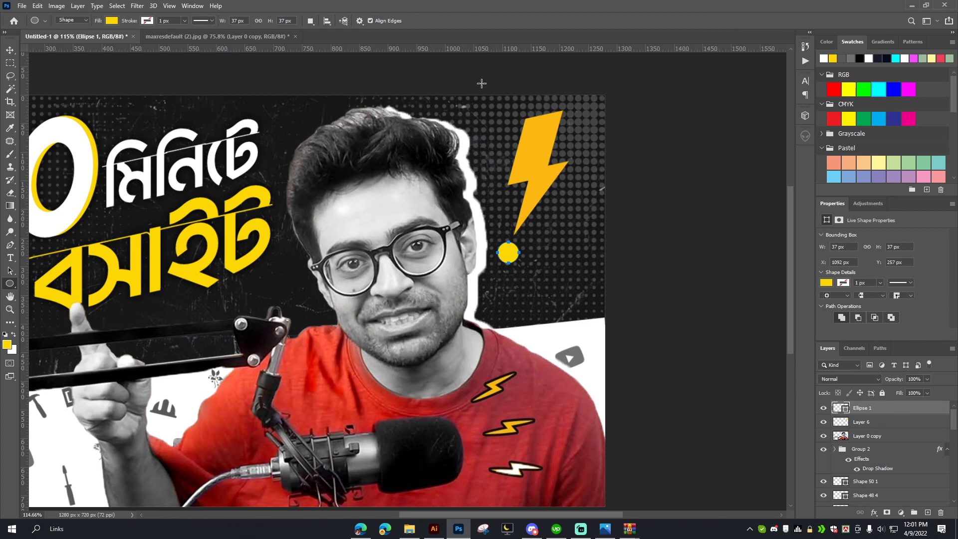
{"action": "left_click", "coordinate": [10, 50]}
{"action": "scroll", "coordinate": [529, 294], "scroll_direction": "up", "scroll_amount": 2}
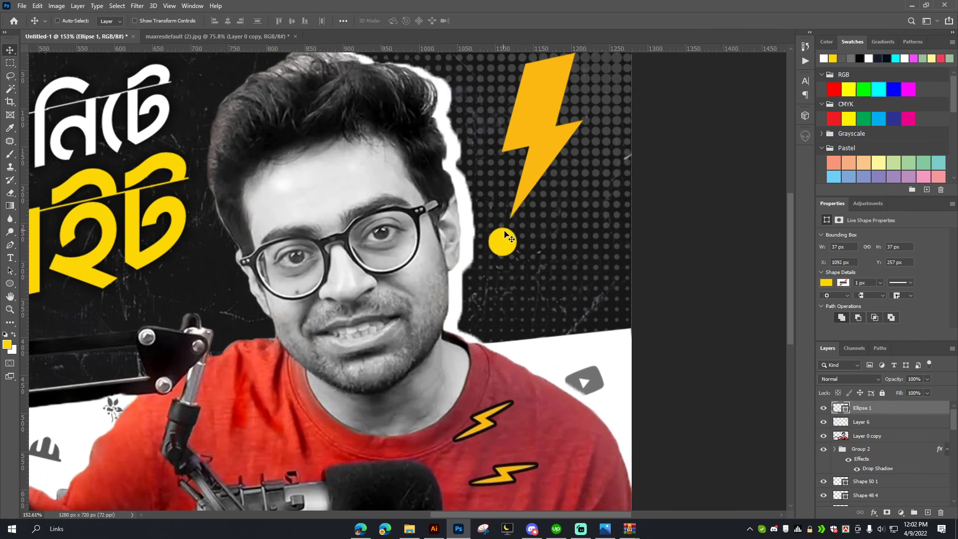
{"action": "left_click_drag", "start_coordinate": [508, 237], "coordinate": [511, 238]}
- Recolor the circle with the bolt's orange, #fbb812, sampled from the bolt
{"action": "double_click", "coordinate": [842, 409]}
{"action": "left_click", "coordinate": [538, 150]}
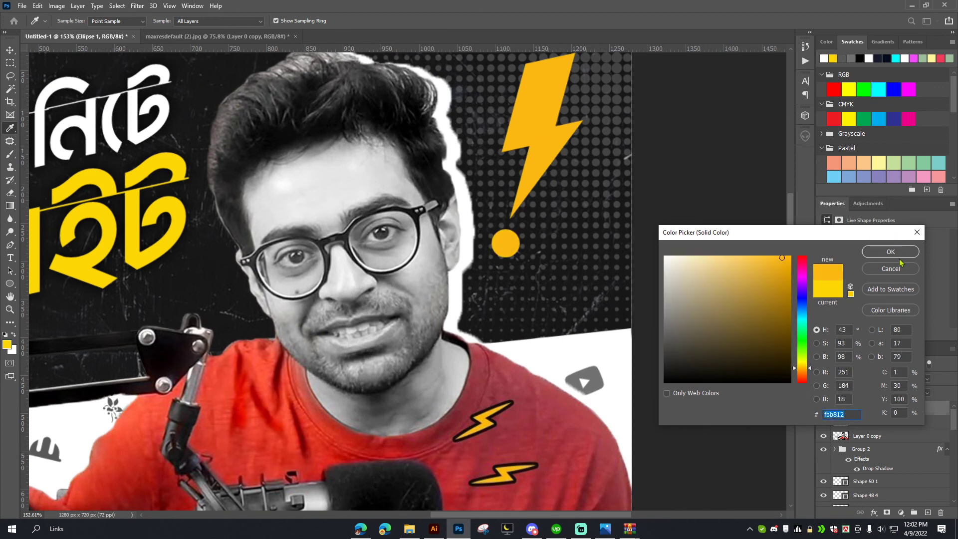
{"action": "left_click", "coordinate": [890, 252]}
- Merge the circle and bolt layers into a single exclamation mark layer
{"action": "scroll", "coordinate": [637, 218], "scroll_direction": "down", "scroll_amount": 5}
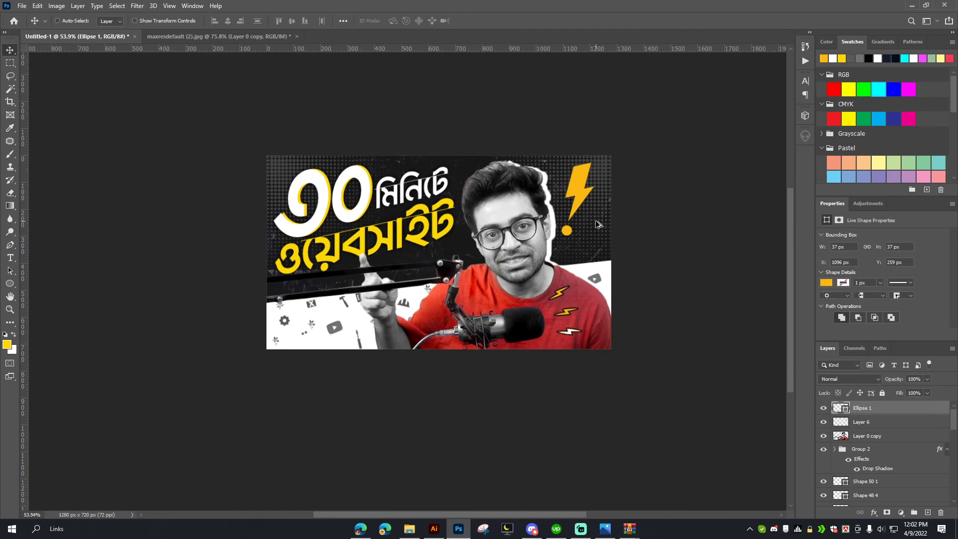
{"action": "left_click", "coordinate": [890, 423], "text": "shift"}
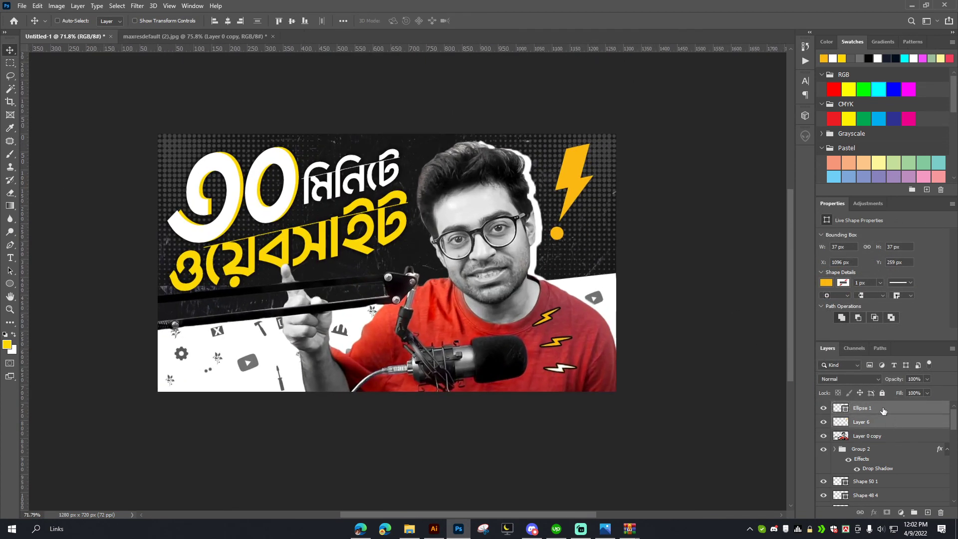
{"action": "key", "text": "ctrl+e"}
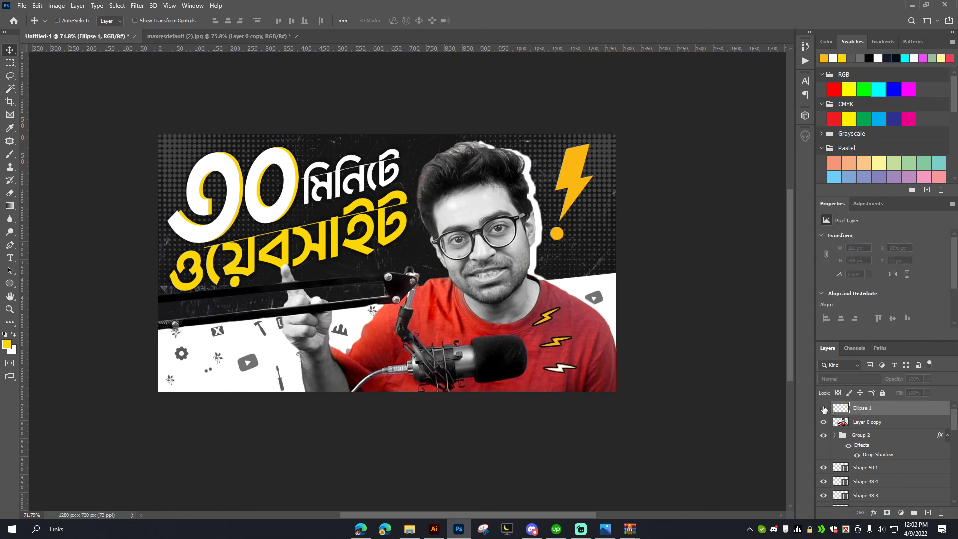
- Give the exclamation mark a white drop shadow with 100% opacity, 180° angle and 9% spread, and collapse its effects list
{"action": "double_click", "coordinate": [883, 405]}
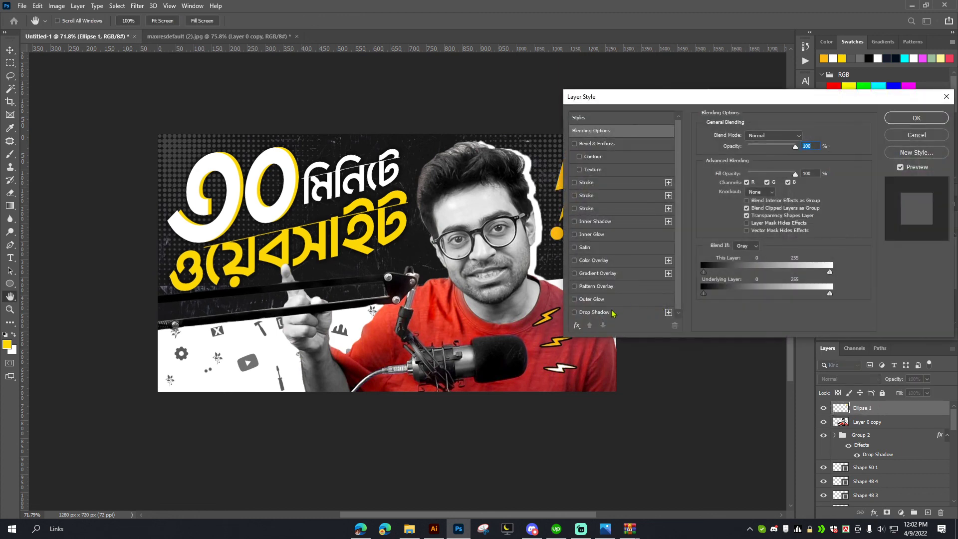
{"action": "left_click", "coordinate": [594, 312]}
{"action": "left_click_drag", "start_coordinate": [656, 105], "coordinate": [713, 105]}
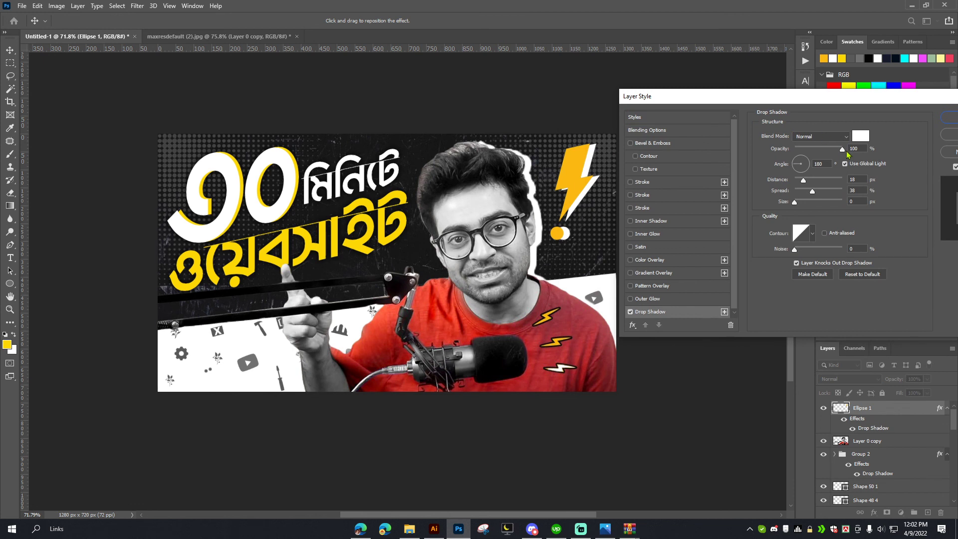
{"action": "mouse_move", "coordinate": [843, 150]}
{"action": "left_mouse_down"}
{"action": "mouse_move", "coordinate": [832, 150]}
{"action": "mouse_move", "coordinate": [855, 151]}
{"action": "left_mouse_up"}
{"action": "left_click_drag", "start_coordinate": [803, 180], "coordinate": [800, 181]}
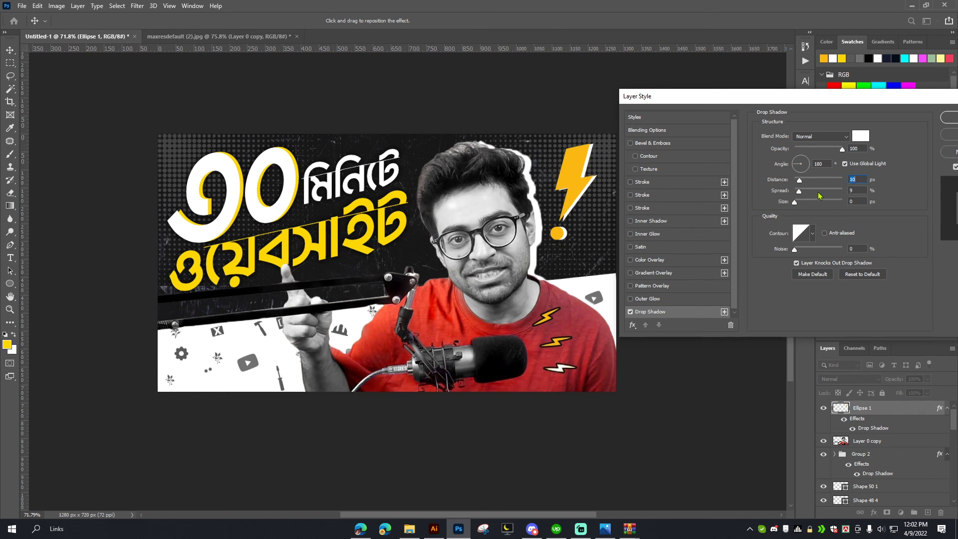
{"action": "mouse_move", "coordinate": [800, 181]}
{"action": "left_mouse_down"}
{"action": "mouse_move", "coordinate": [808, 182]}
{"action": "mouse_move", "coordinate": [798, 181]}
{"action": "left_mouse_up"}
{"action": "left_click", "coordinate": [954, 116]}
{"action": "scroll", "coordinate": [557, 237], "scroll_direction": "down", "scroll_amount": 5}
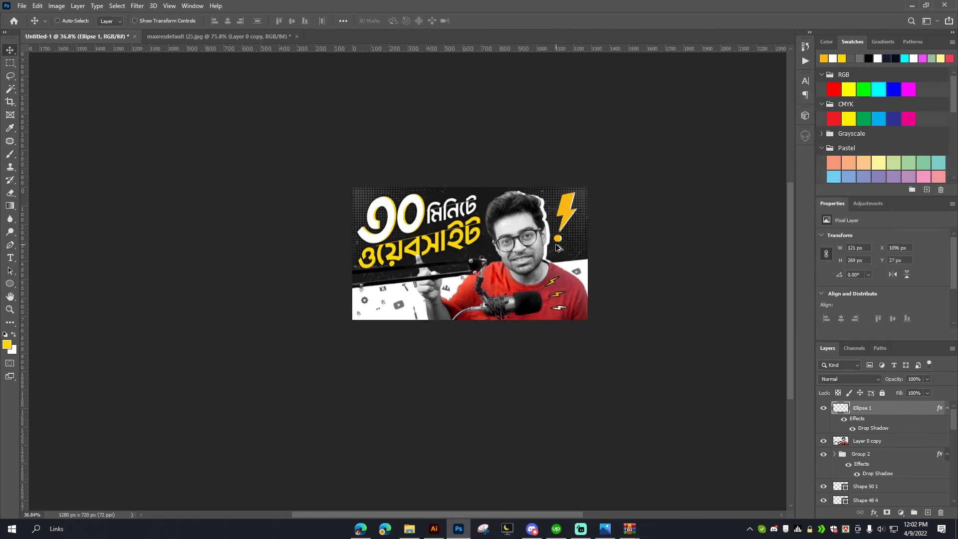
{"action": "scroll", "coordinate": [558, 237], "scroll_direction": "up", "scroll_amount": 3}
{"action": "left_click", "coordinate": [947, 408]}
{"action": "scroll", "coordinate": [452, 234], "scroll_direction": "up", "scroll_amount": 2}
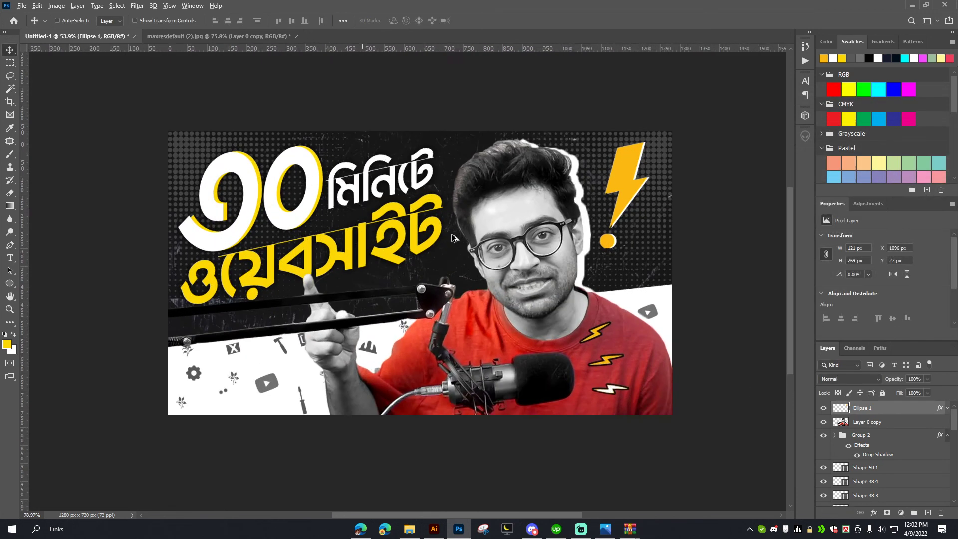
- Switch to the browser, examine the sample thumbnail post in the BRO GRAFIX Facebook group for comparison, and return to Photoshop
{"action": "left_click_drag", "start_coordinate": [511, 223], "coordinate": [478, 219]}
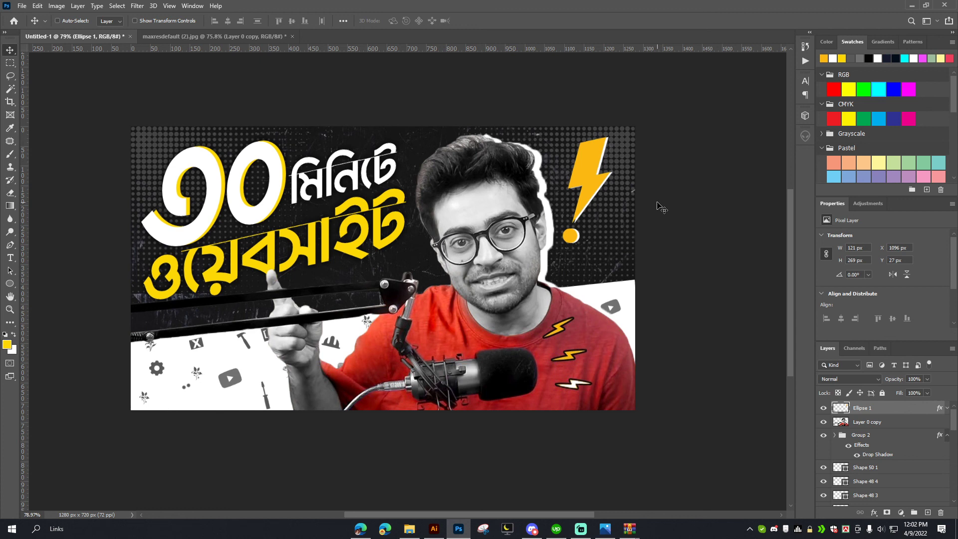
{"action": "left_click", "coordinate": [360, 528]}
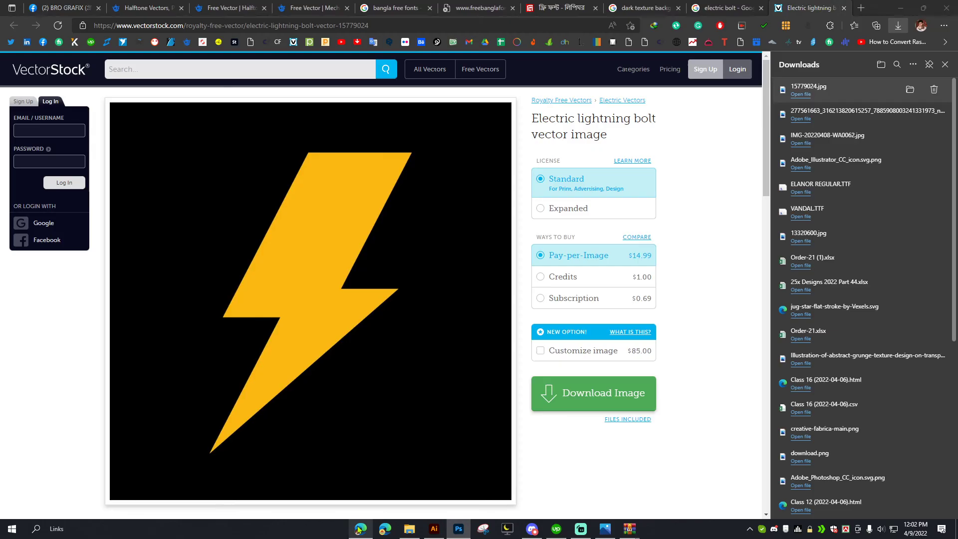
{"action": "left_click", "coordinate": [64, 7]}
{"action": "scroll", "coordinate": [349, 259], "scroll_direction": "up", "scroll_amount": 12}
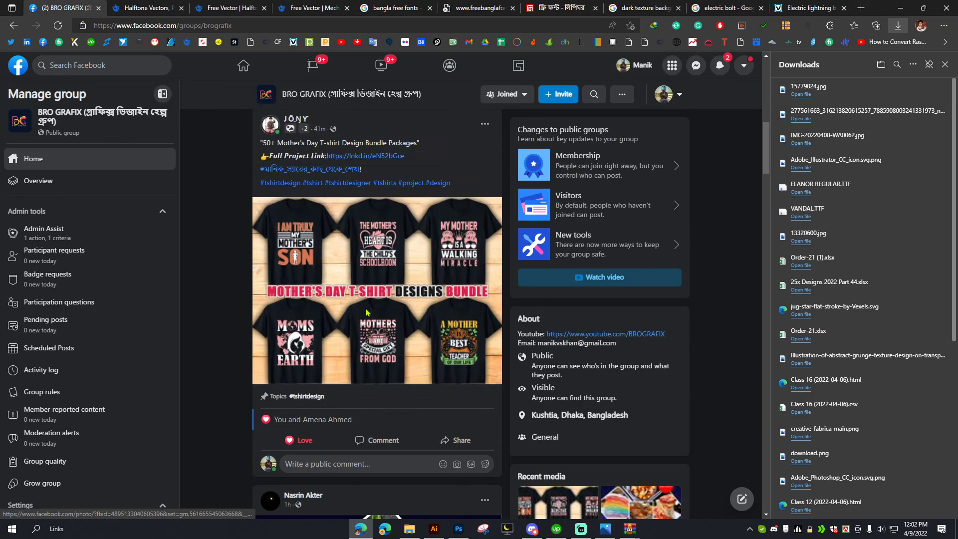
{"action": "scroll", "coordinate": [397, 265], "scroll_direction": "down", "scroll_amount": 3}
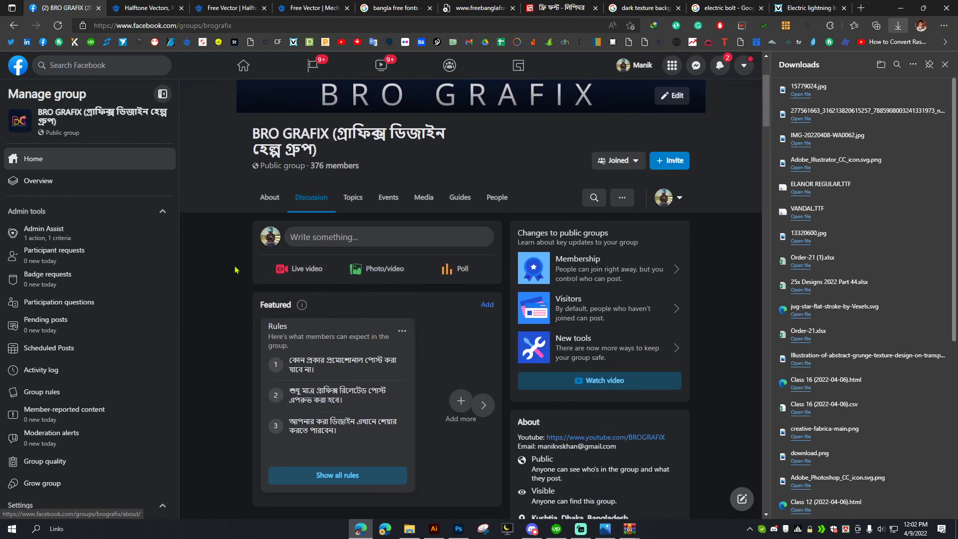
{"action": "scroll", "coordinate": [332, 260], "scroll_direction": "down", "scroll_amount": 7}
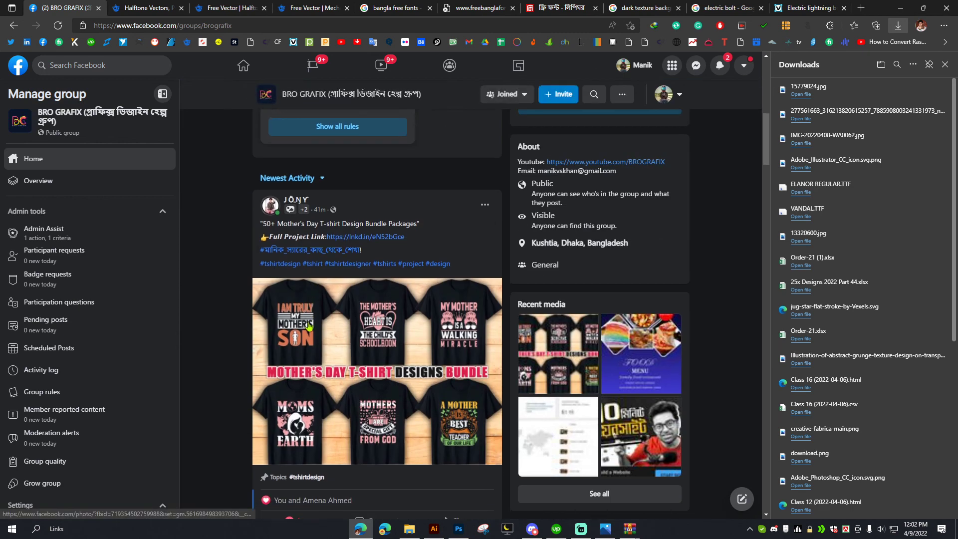
{"action": "scroll", "coordinate": [379, 250], "scroll_direction": "up", "scroll_amount": 7}
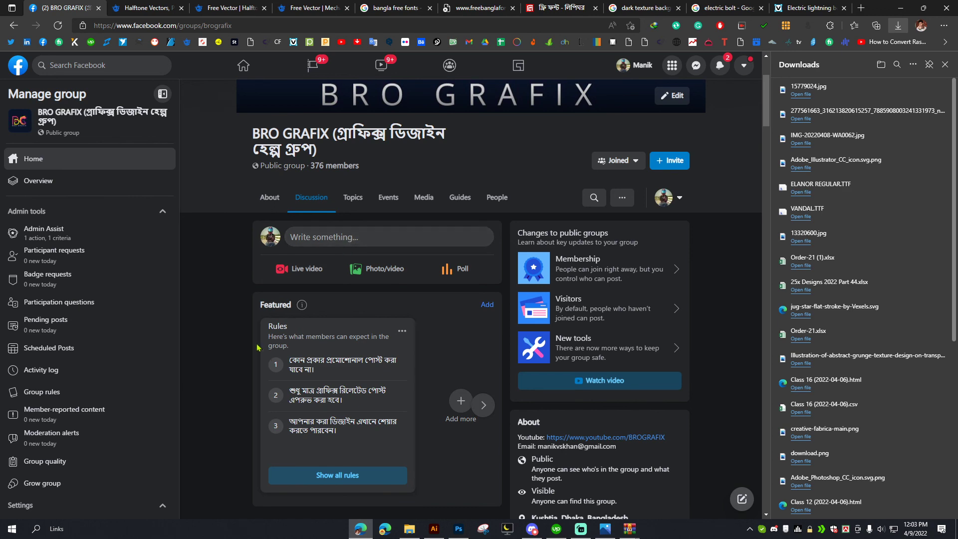
{"action": "scroll", "coordinate": [258, 348], "scroll_direction": "down", "scroll_amount": 20}
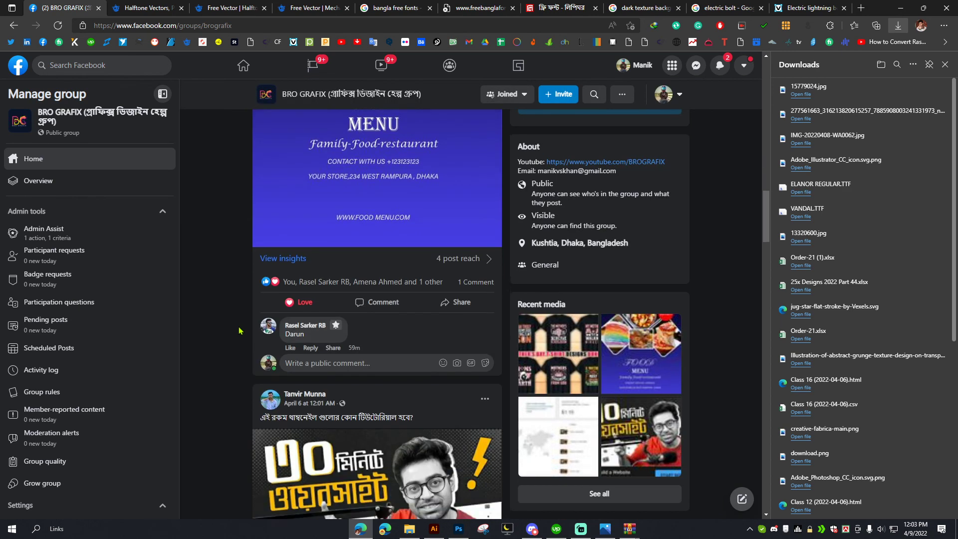
{"action": "scroll", "coordinate": [239, 330], "scroll_direction": "down", "scroll_amount": 3}
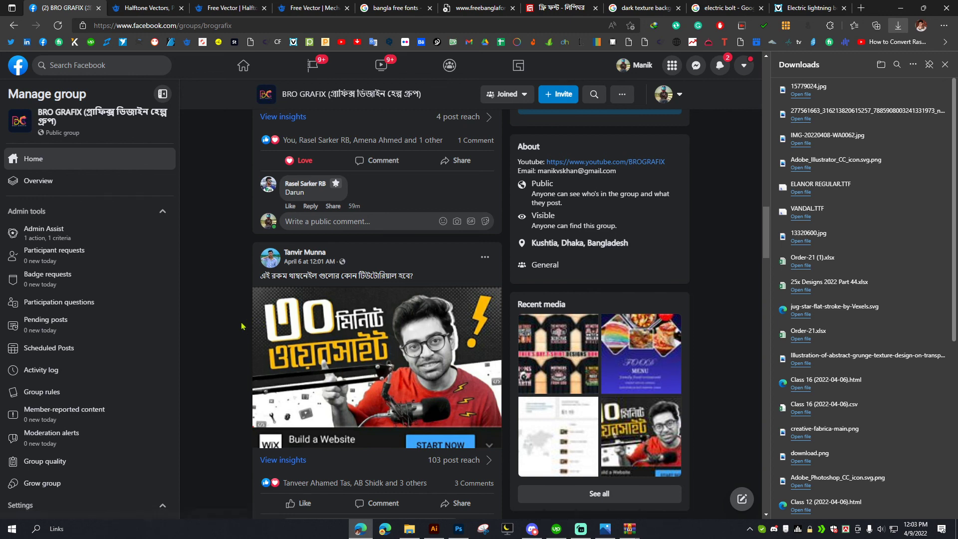
{"action": "left_click", "coordinate": [457, 530]}
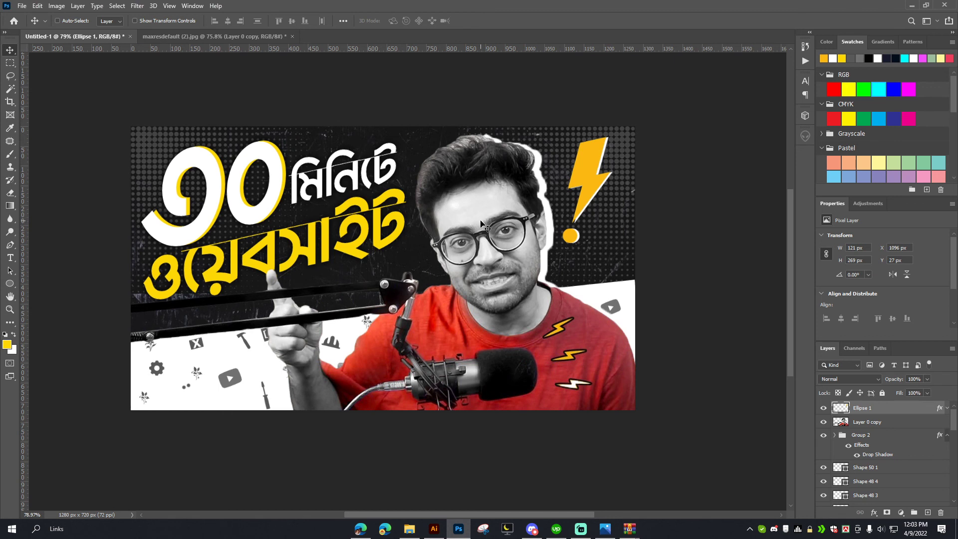